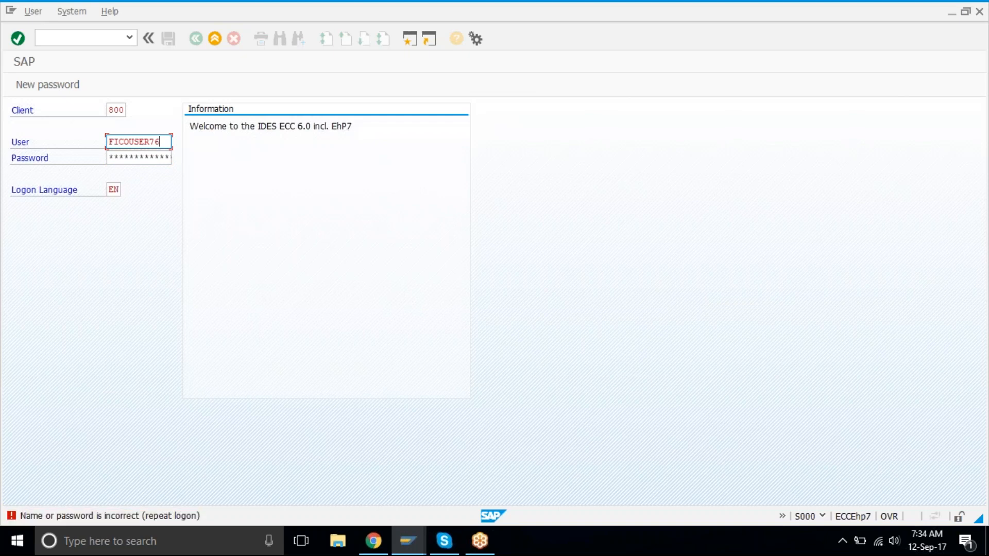
Correct the last digit of the user ID, enter the account password and log on
key(BackSpace)
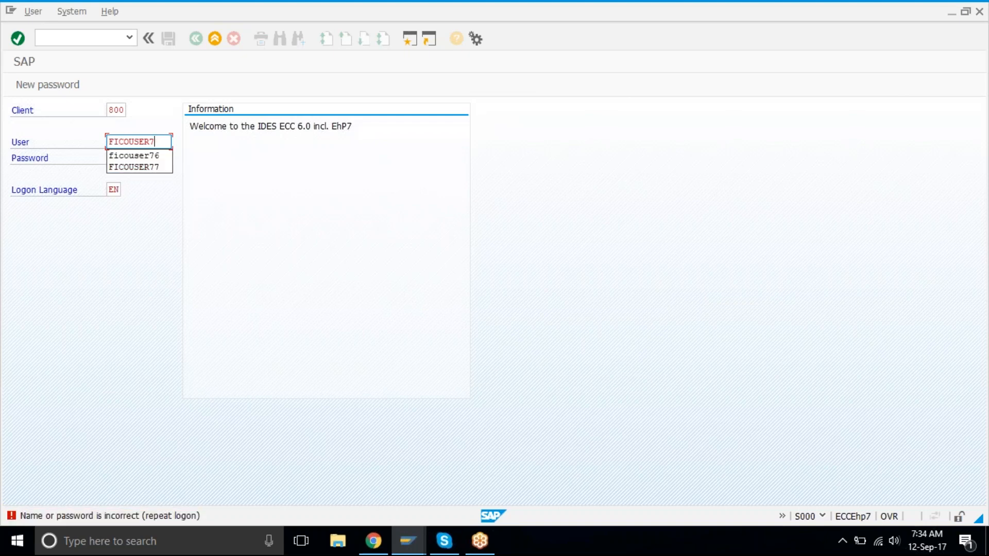
text(7)
key(Tab)
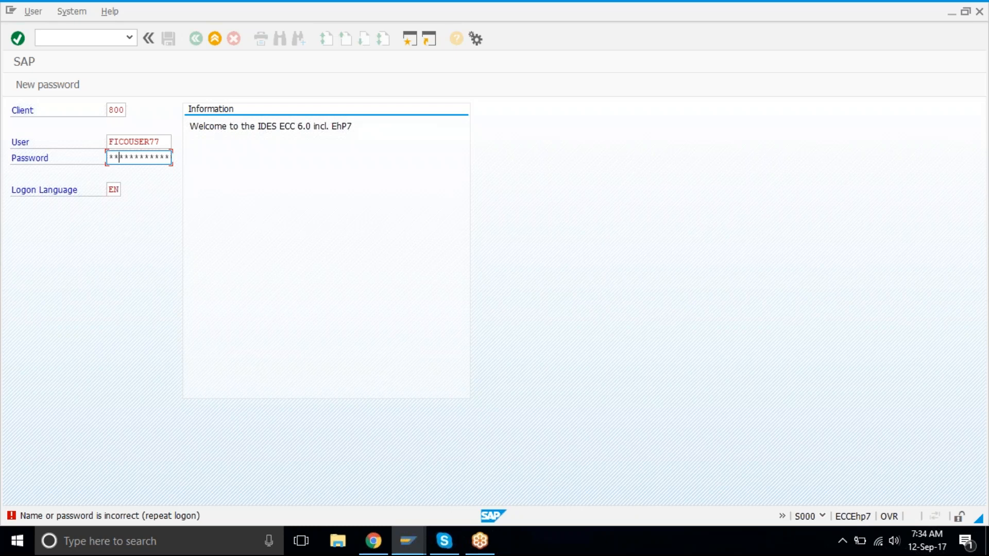
text(*****)
key(Return)
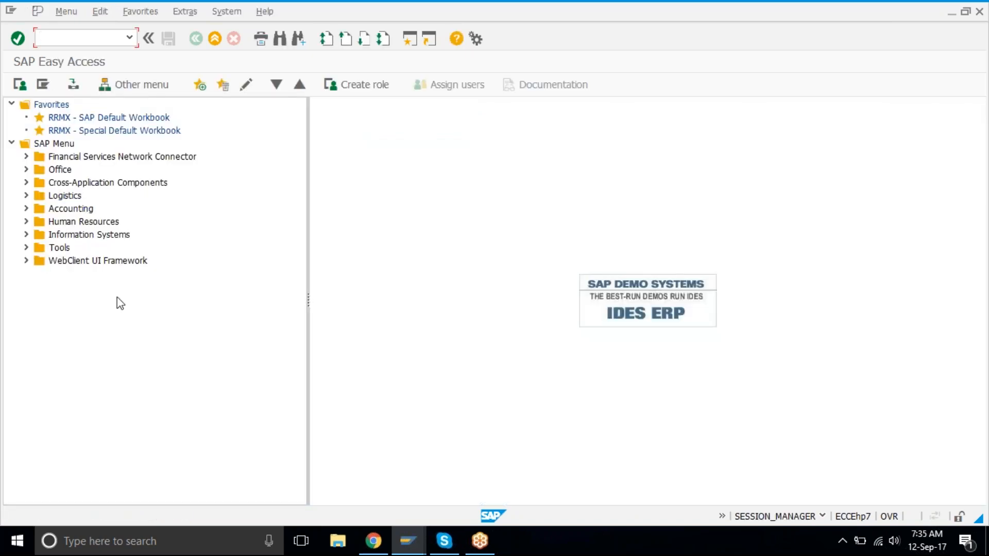
Delete the RRMX SAP Default Workbook and RRMX Special Default Workbook entries from the favorites
right_click(76, 121)
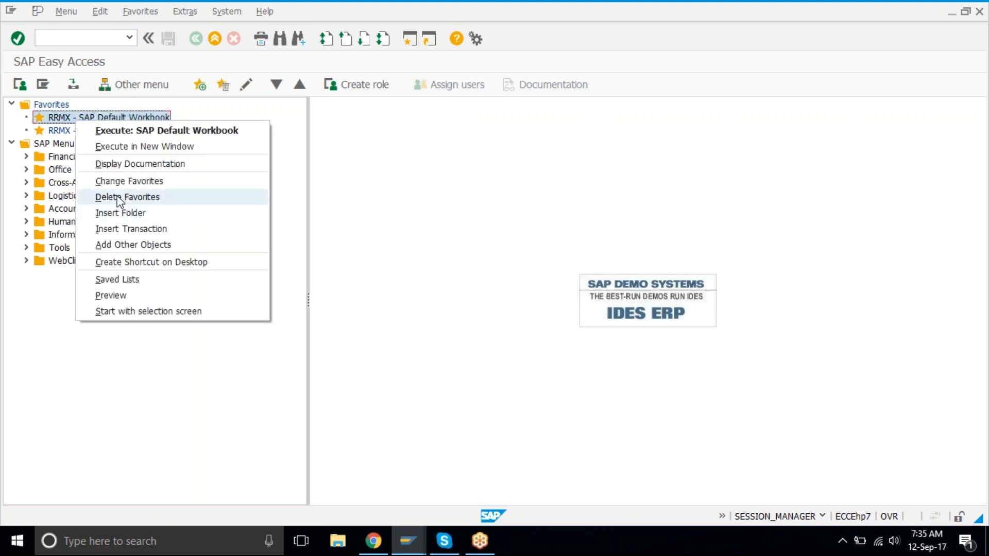
click(119, 198)
right_click(112, 122)
click(155, 198)
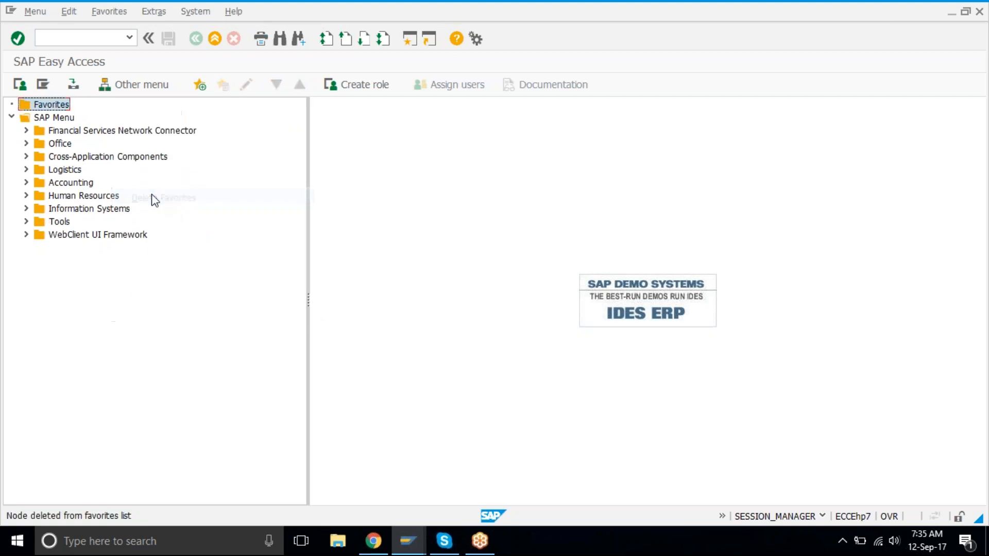
Add SPRO - Execute Project from Tools > Customizing > IMG to the favorites and collapse the Tools folder
click(26, 222)
click(40, 247)
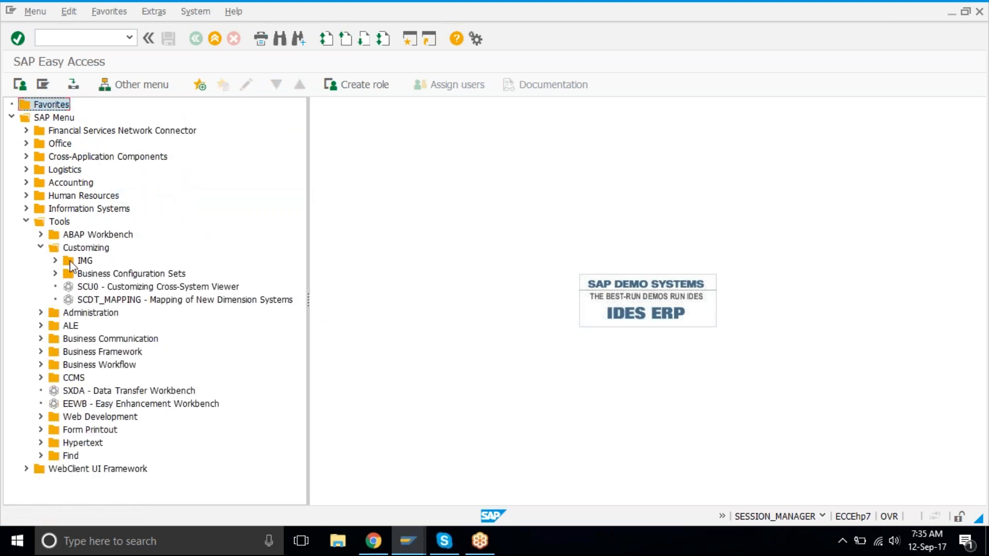
click(55, 260)
click(138, 274)
right_click(142, 280)
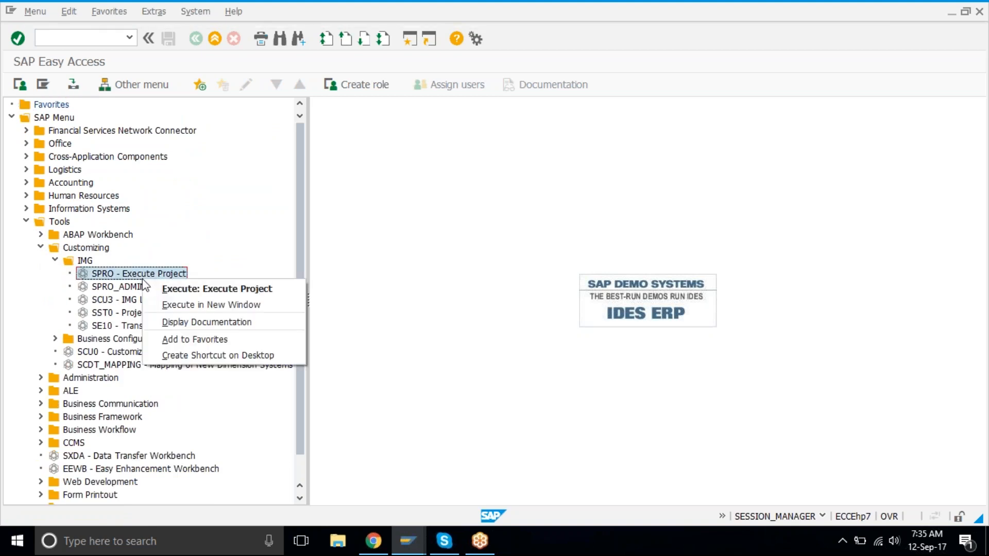
click(215, 340)
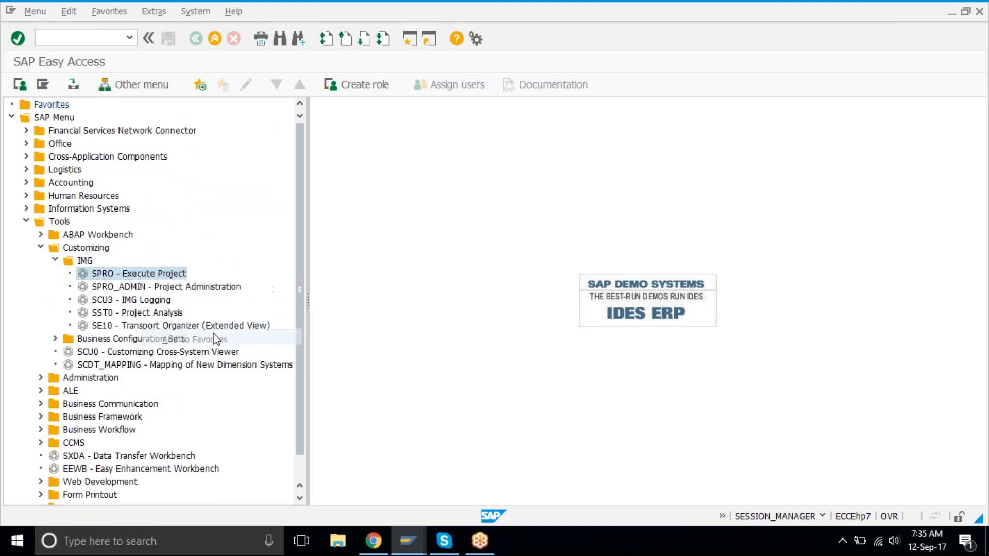
click(27, 235)
Run the SPRO favorite and display the SAP Reference IMG, glancing at the training spreadsheet in Chrome in between
double_click(143, 118)
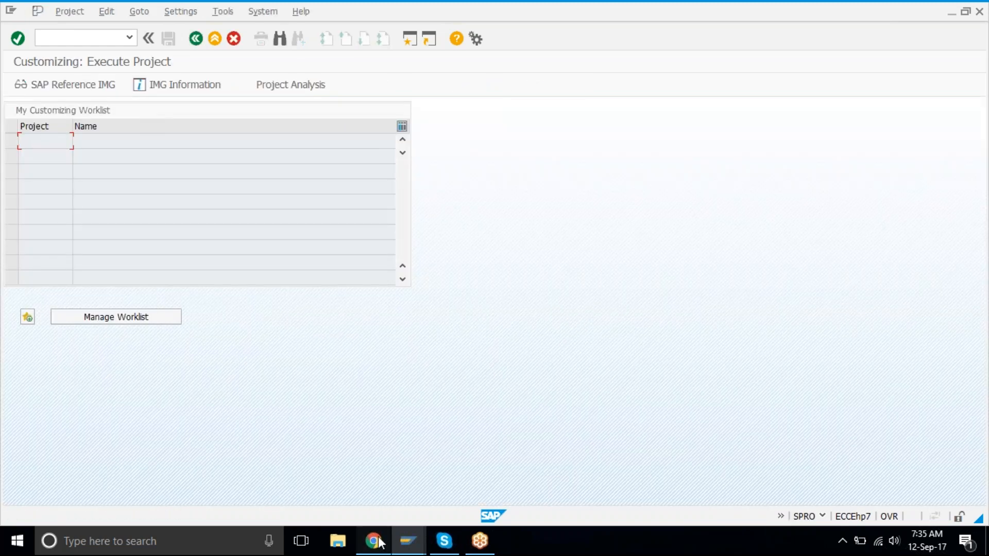
click(380, 542)
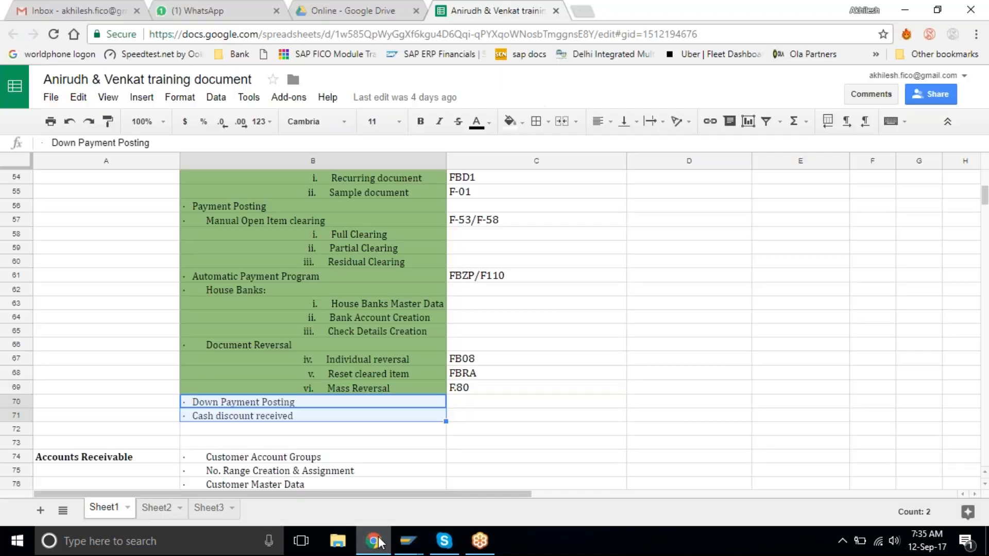
click(380, 542)
click(88, 92)
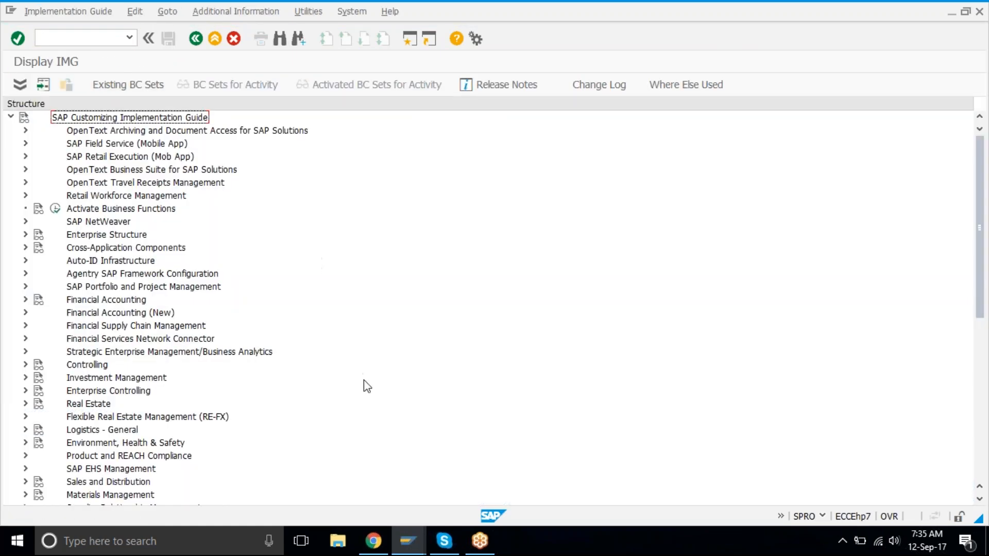
Switch to a new Notepad document and write the heading "Down payment Made"
click(23, 544)
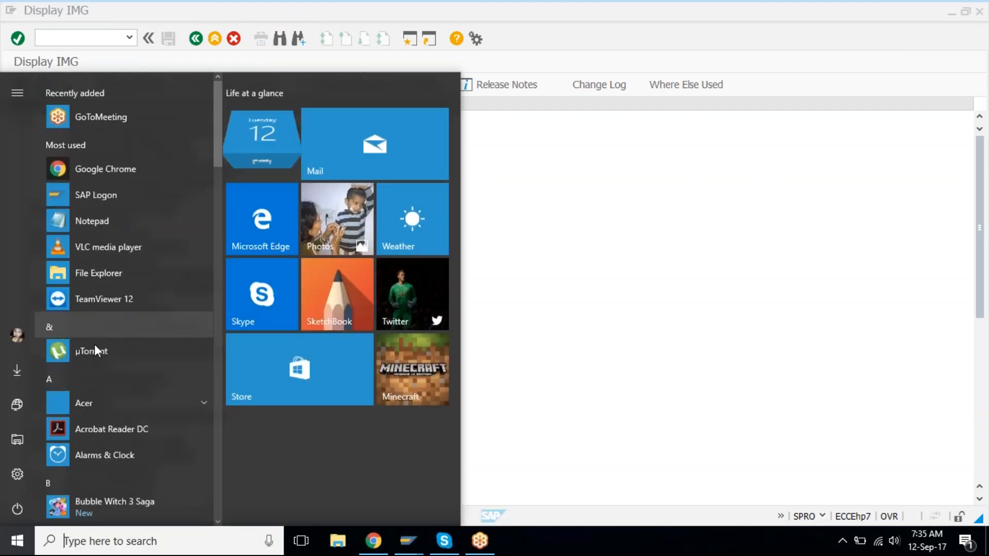
click(109, 220)
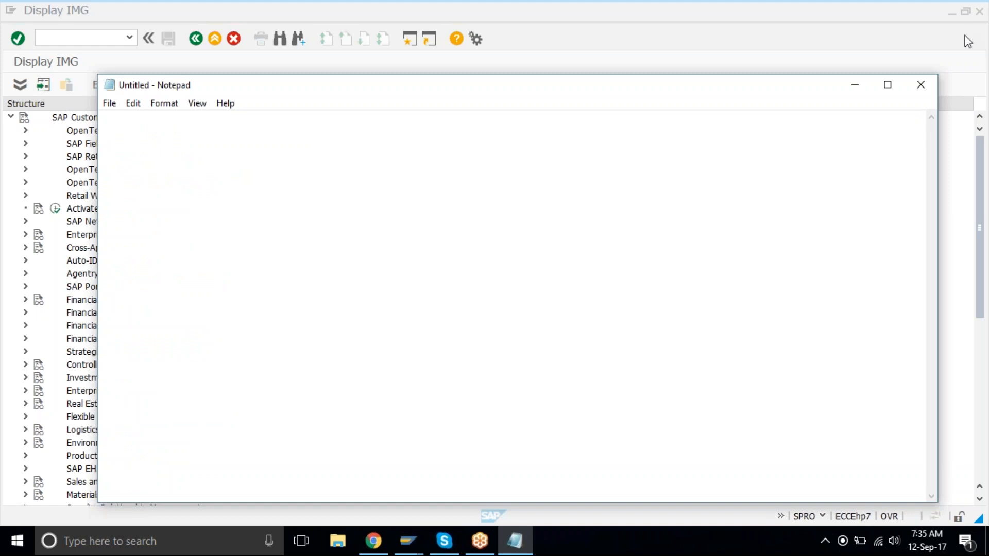
drag(399, 84, 376, 55)
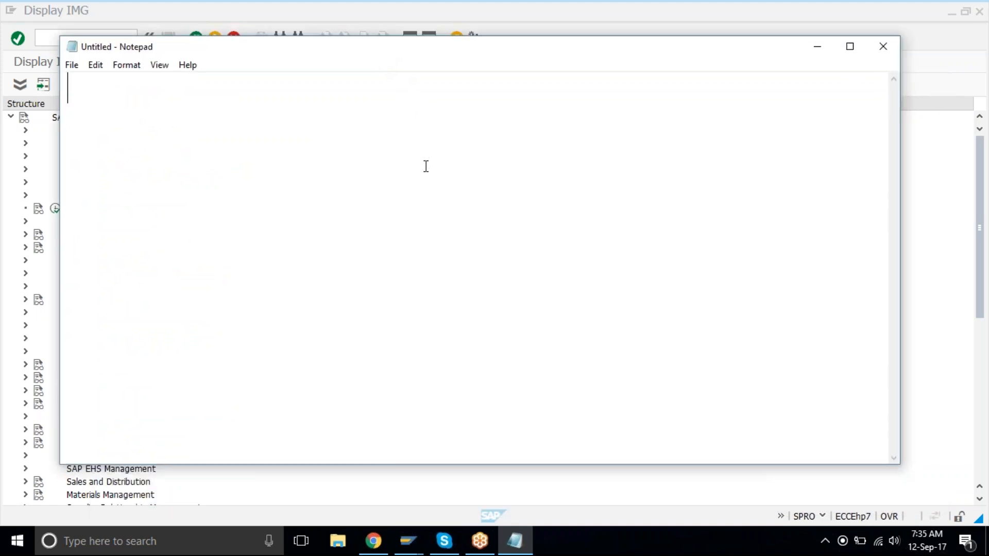
text(Down )
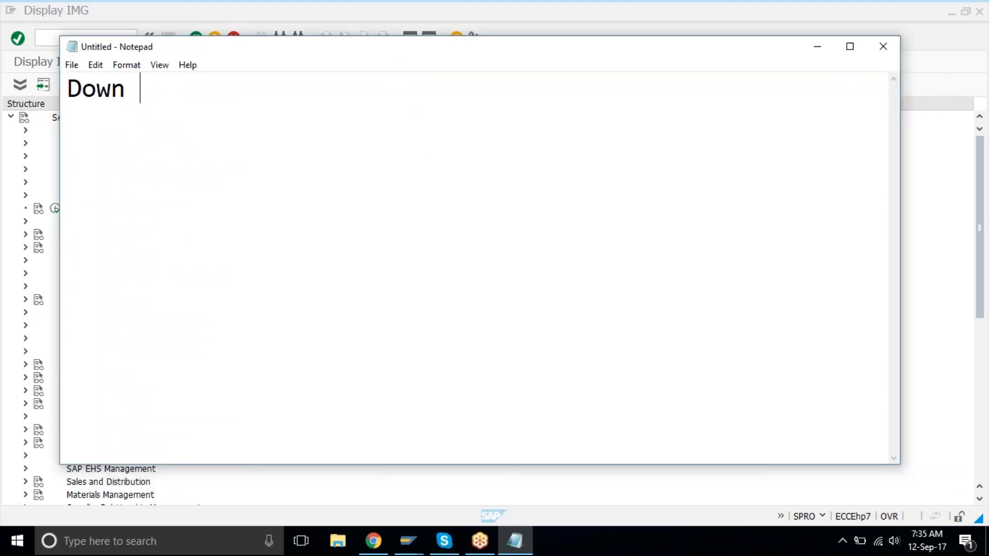
text(payment)
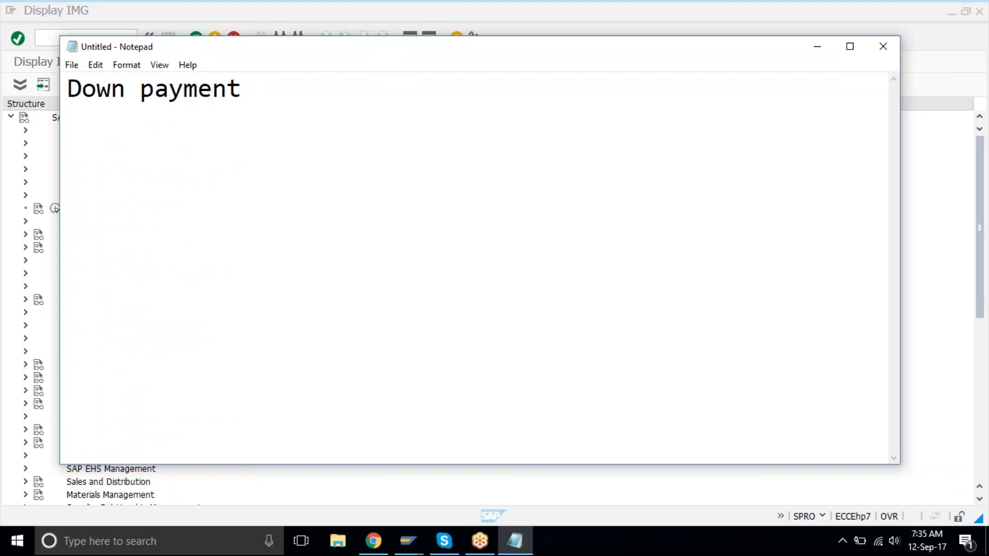
text( Made)
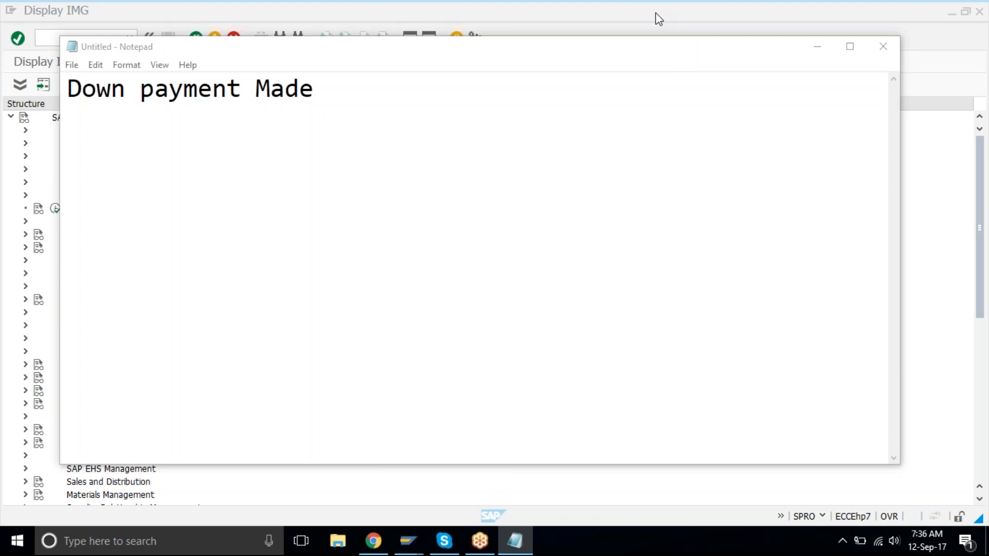
Add "advancve payment" after a gap on the heading line and move to a new line below
click(383, 113)
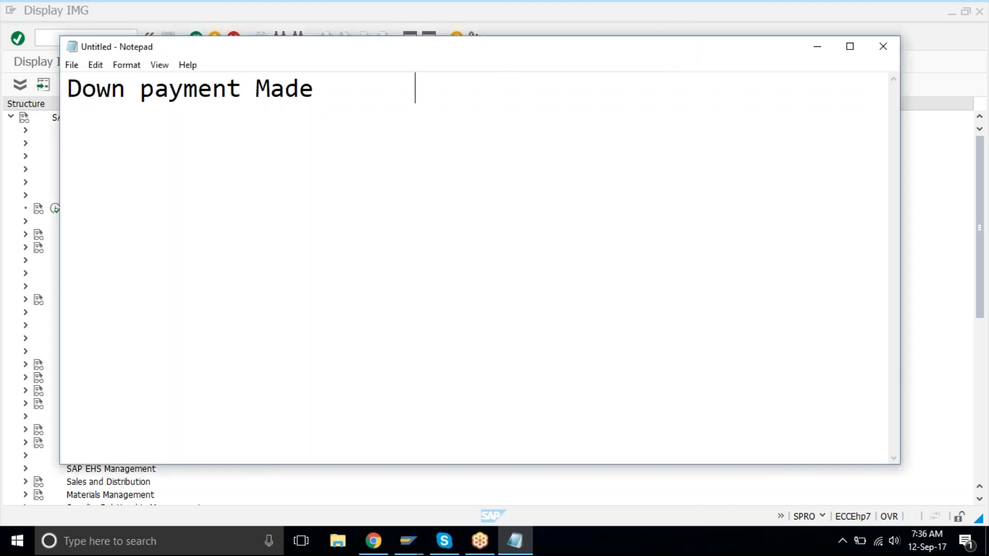
text(advancve)
key(ctrl+z)
text(payment)
key(Return)
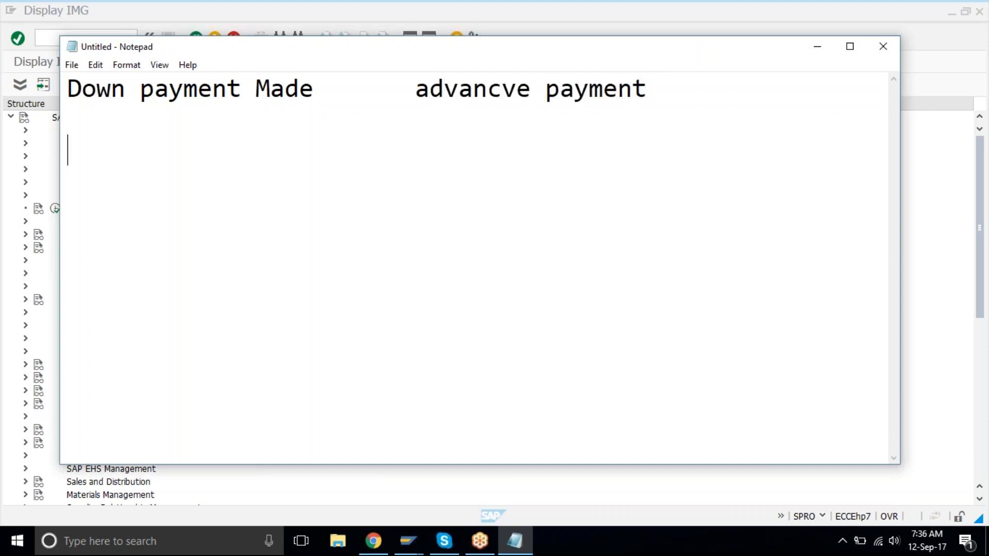
Write the normal process flow "order -> invoice -> payment" below the heading
text(order -> )
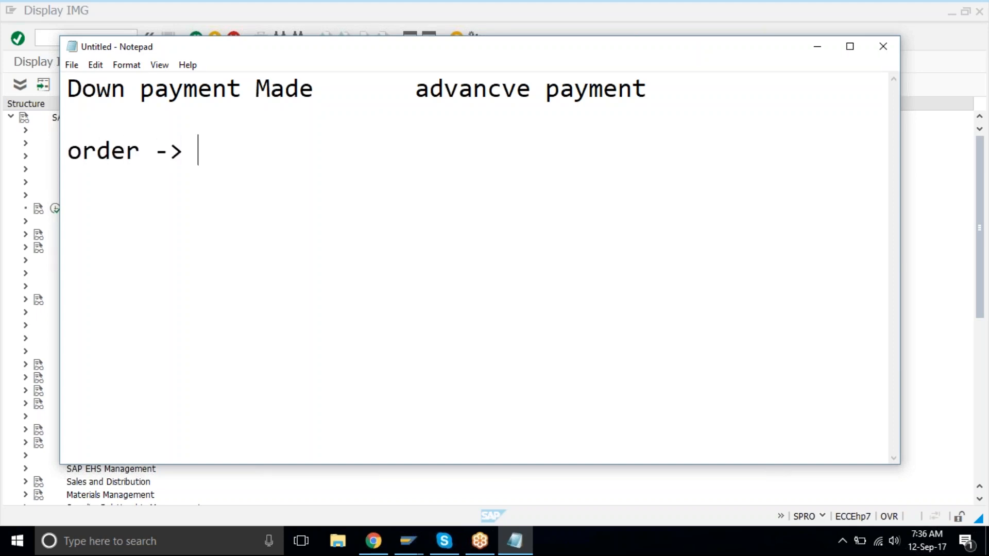
text(invoic)
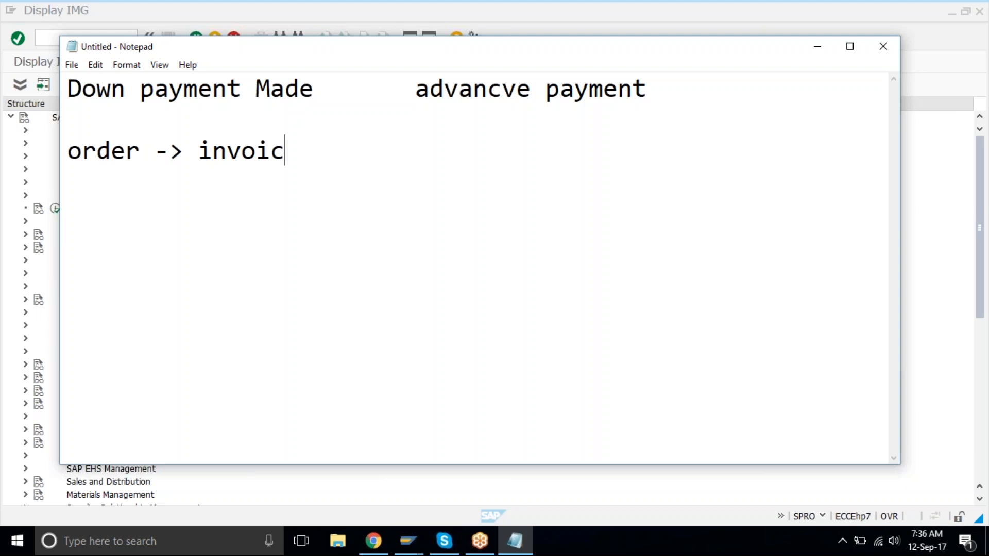
text(e -> payment)
key(Return)
key(Return)
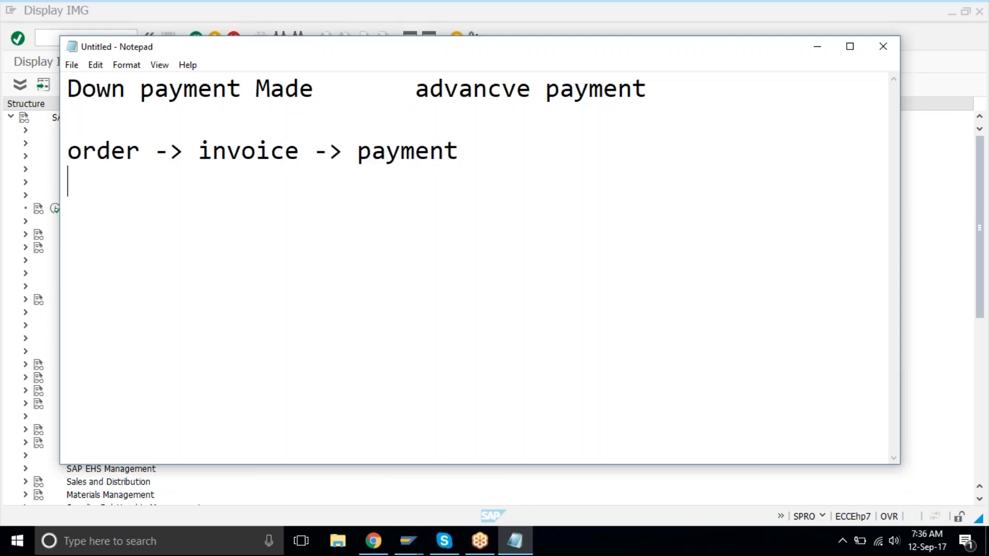
Write the advance process flow "adv payment -> order -> invoice -> remaining payment" on its own line, leaving a blank line above it
text(pa)
key(BackSpace)
key(BackSpace)
text(adv)
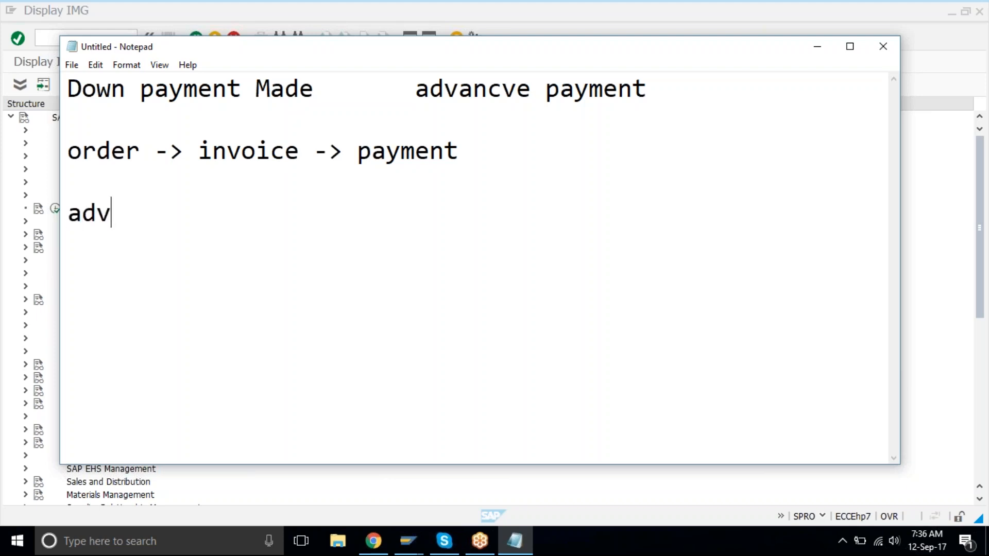
text( payment )
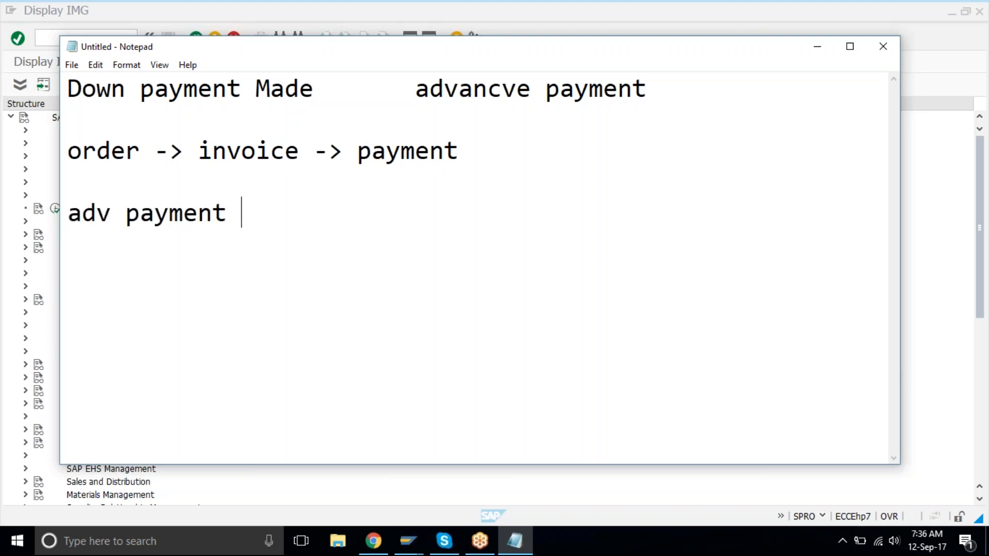
text(-> invo)
text(i)
key(BackSpace)
key(BackSpace)
key(BackSpace)
key(BackSpace)
key(BackSpace)
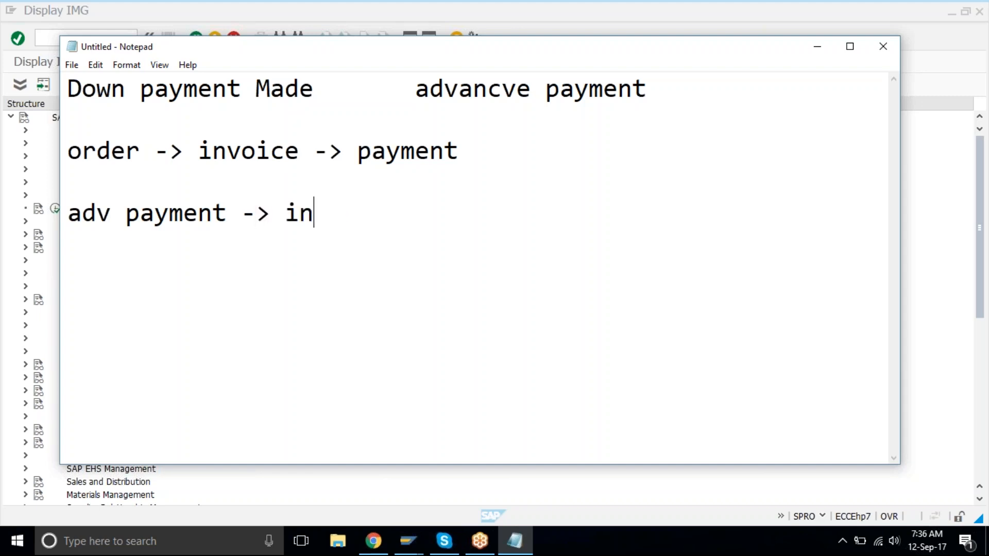
text(order)
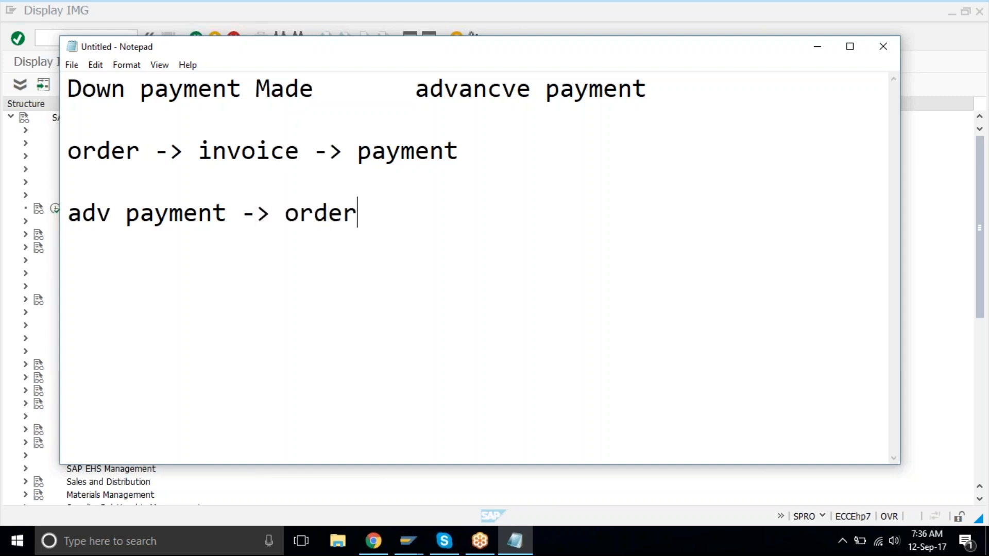
text( -> in)
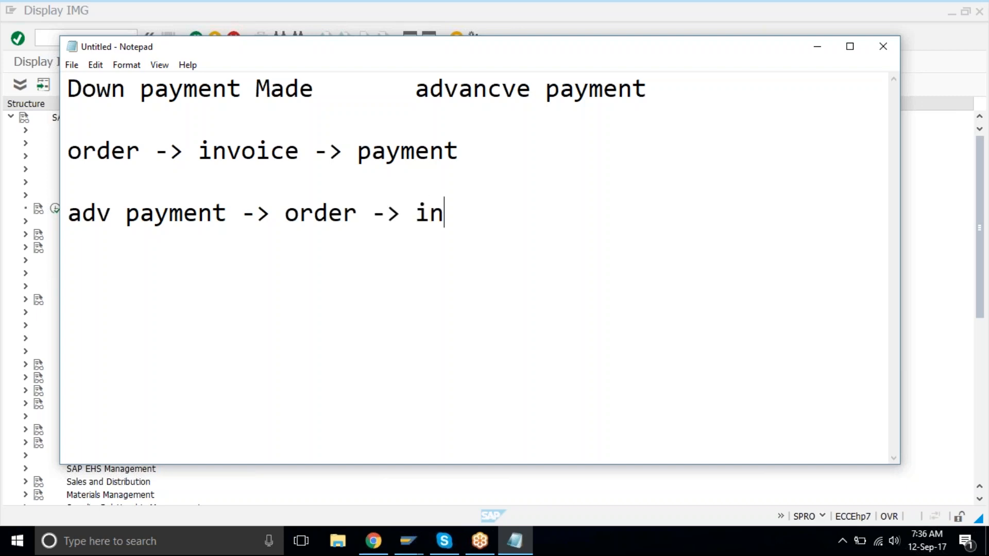
text(voice -)
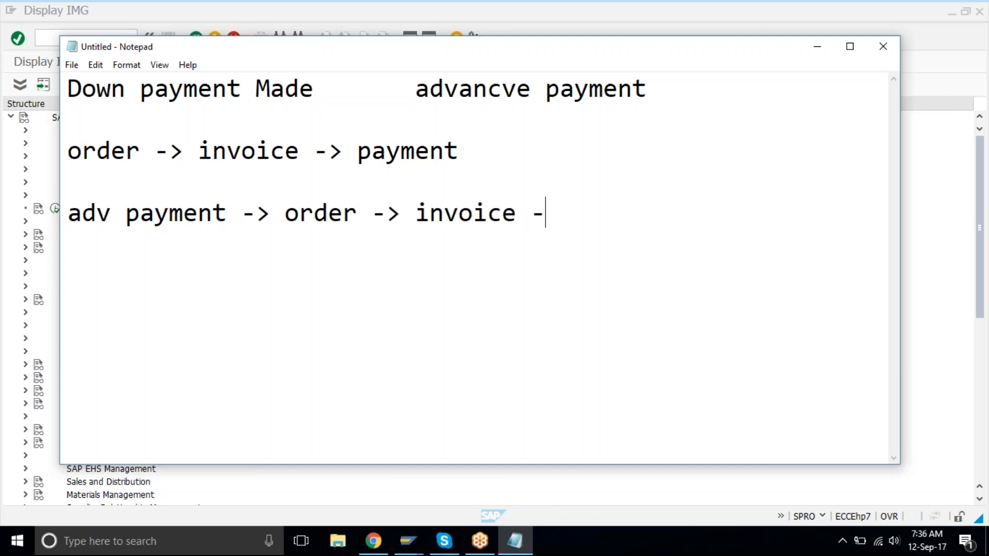
text(> remain)
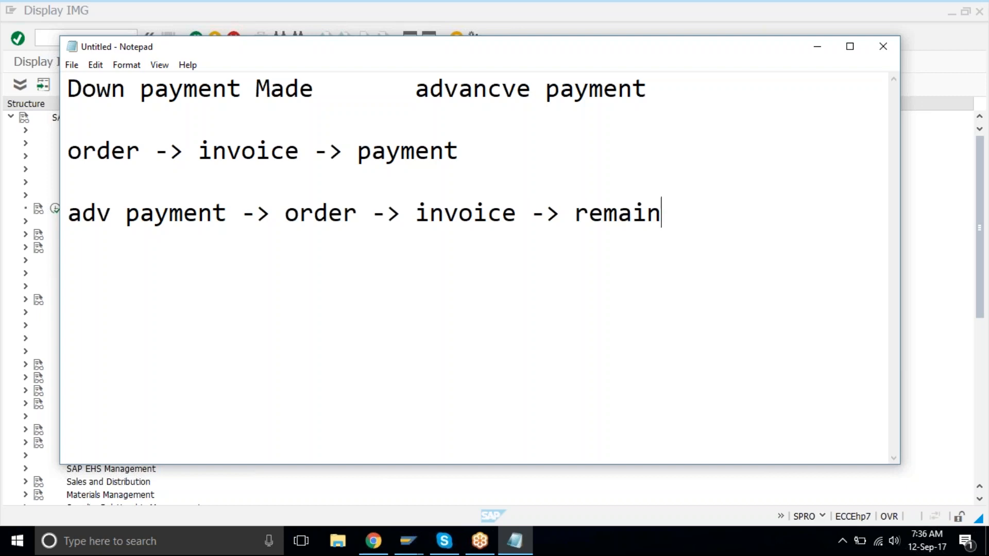
text(ing )
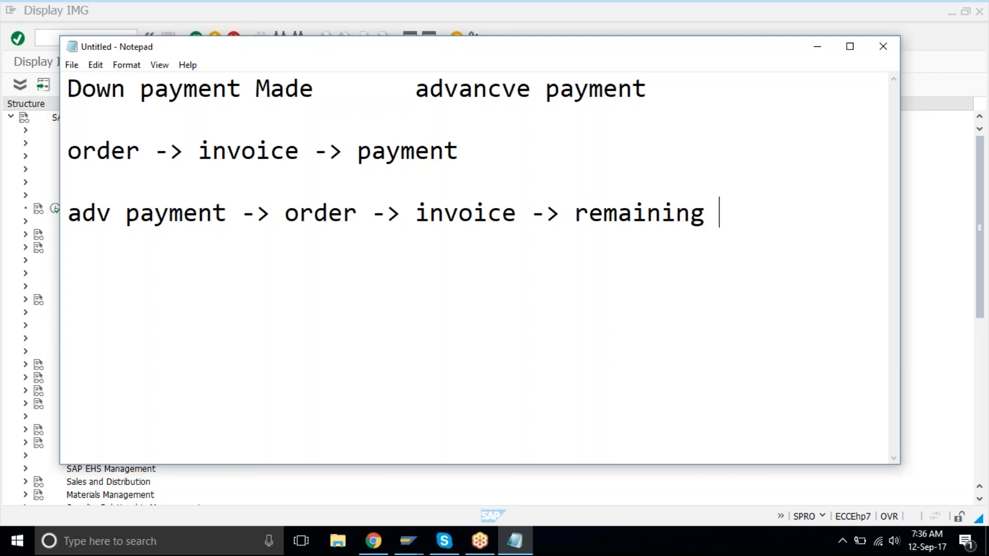
text(payment)
key(Return)
key(Return)
Highlight the whole line describing the advance payment flow
key(Up)
key(Up)
key(Up)
key(Down)
key(shift+End)
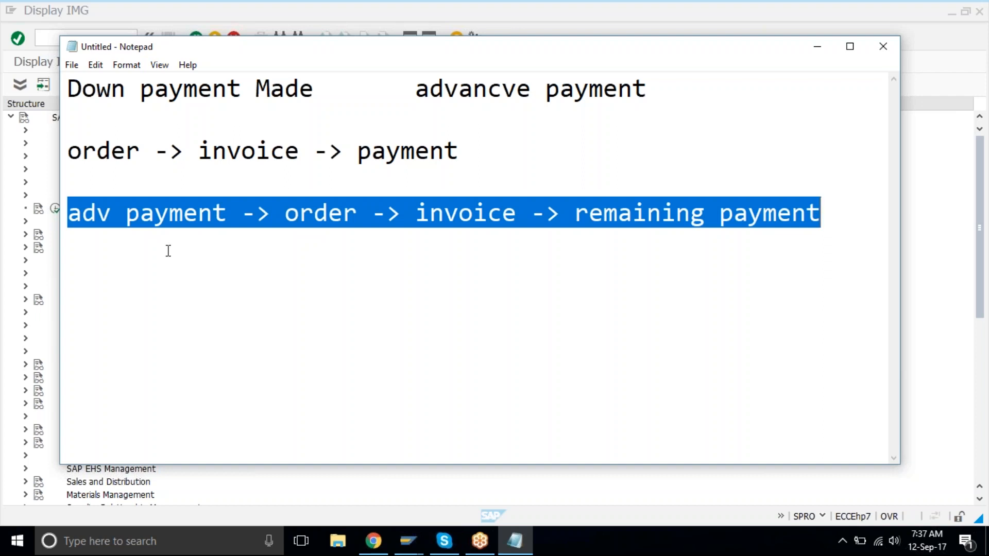
Write the note "no invoice -> no payment" below the advance payment flow
click(176, 280)
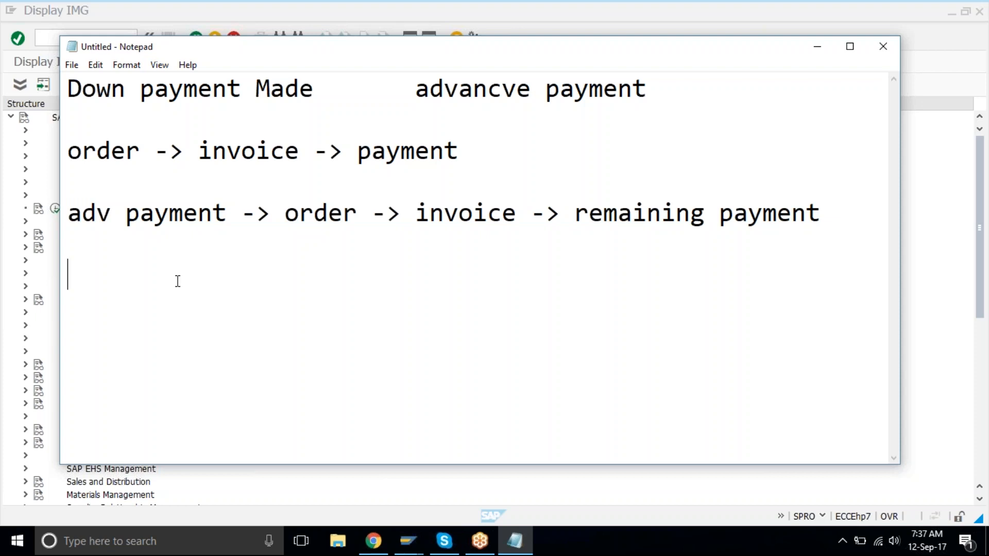
text(no invoice )
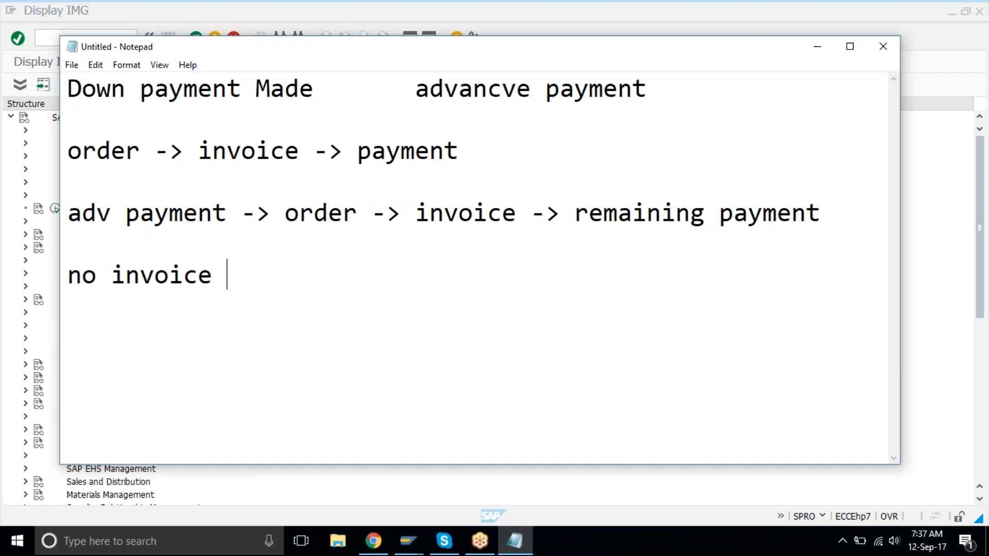
text(-> no payment)
key(Return)
key(Return)
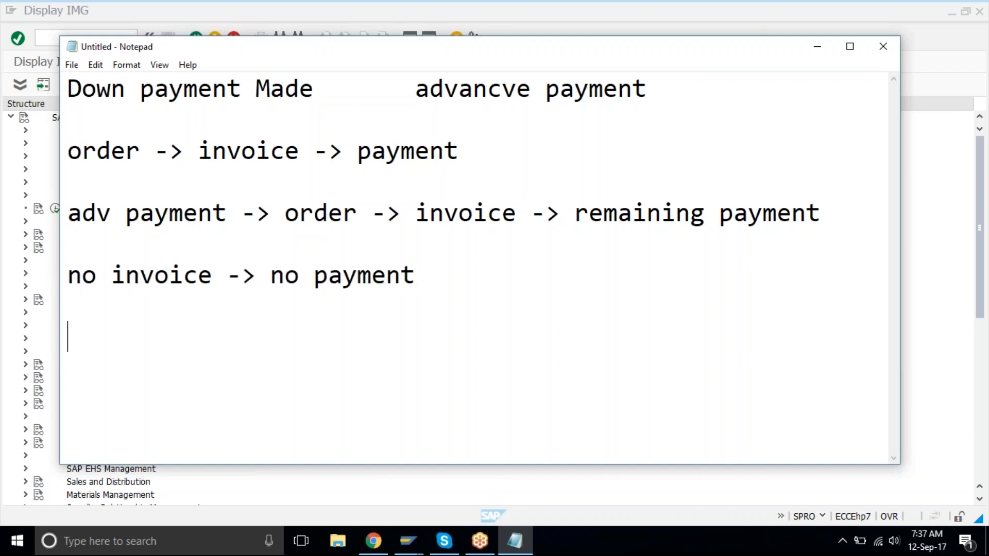
Insert a dashed separator line directly beneath the "no invoice" note and start a new line after it
key(BackSpace)
text(---------------------------------------------)
key(Return)
key(Return)
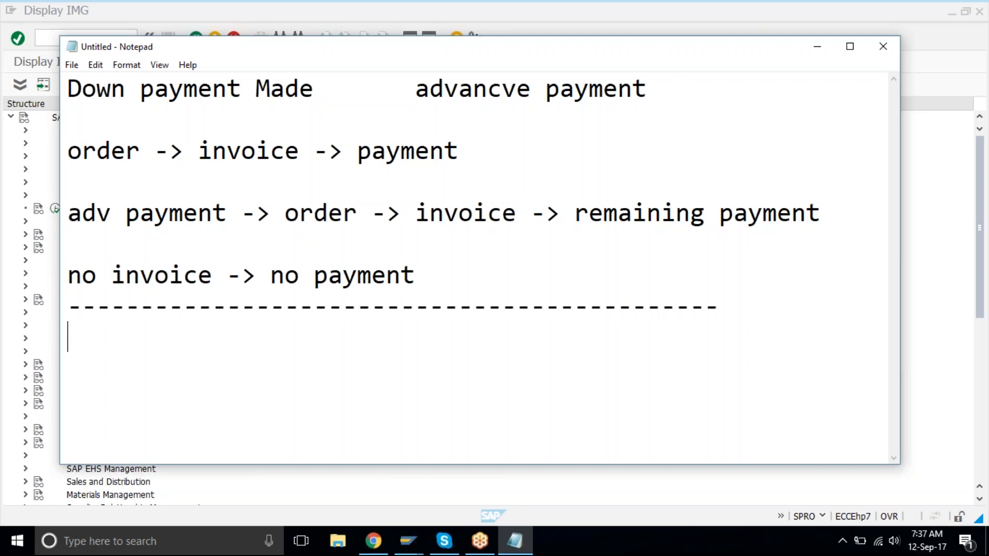
Write the heading "Special gl transactions" directly below the dashed separator, followed by a blank line
key(BackSpace)
text(Special)
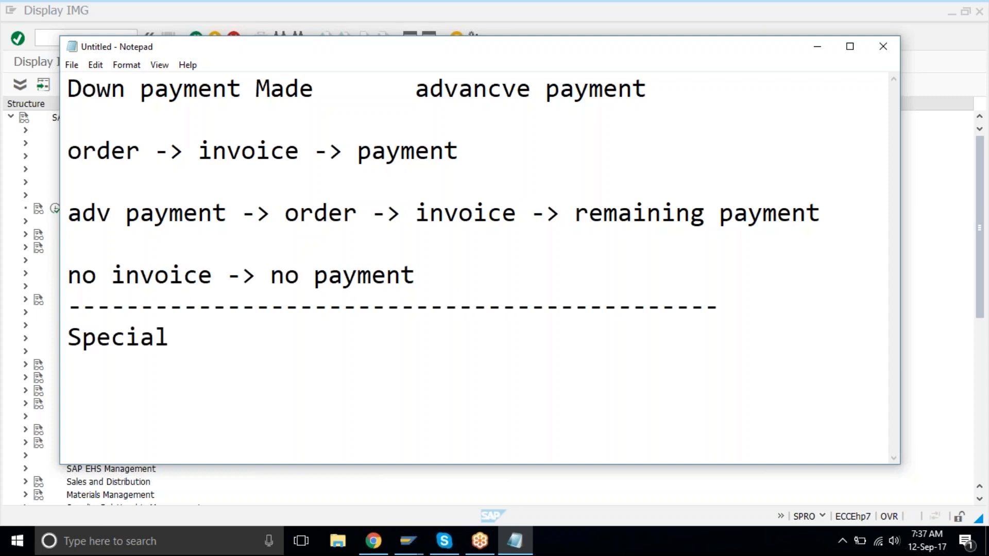
text( gl tra)
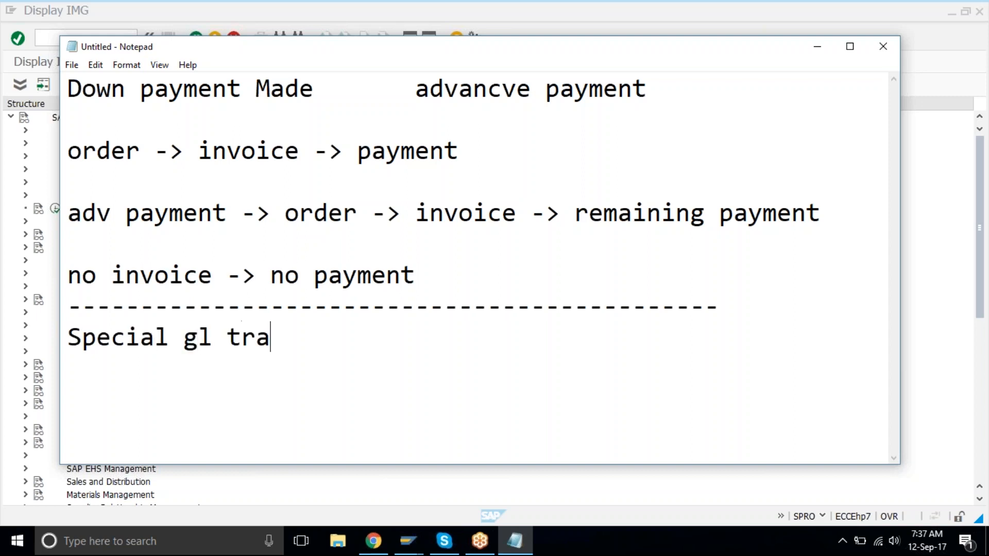
text(nsactions)
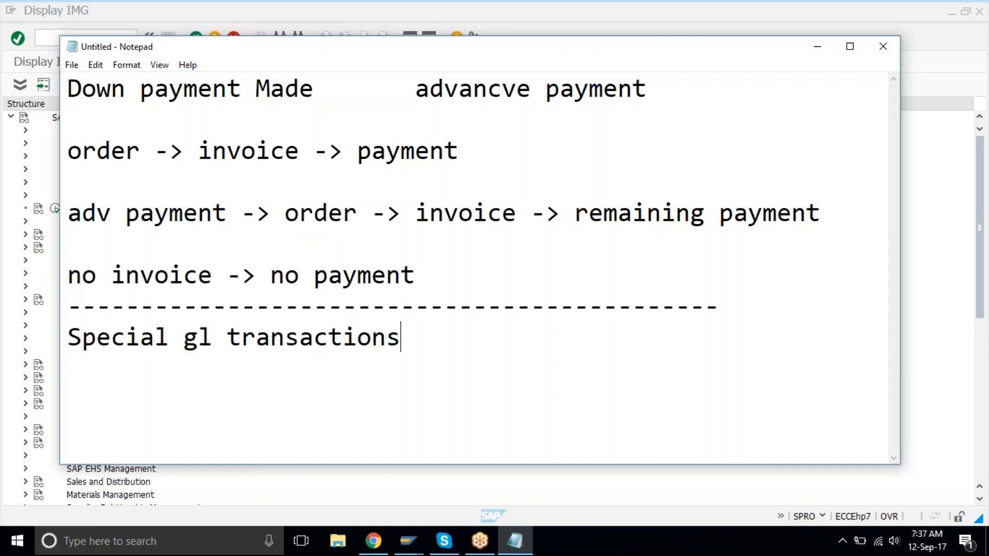
key(Return)
key(BackSpace)
key(Return)
text(vendor)
key(Tab)
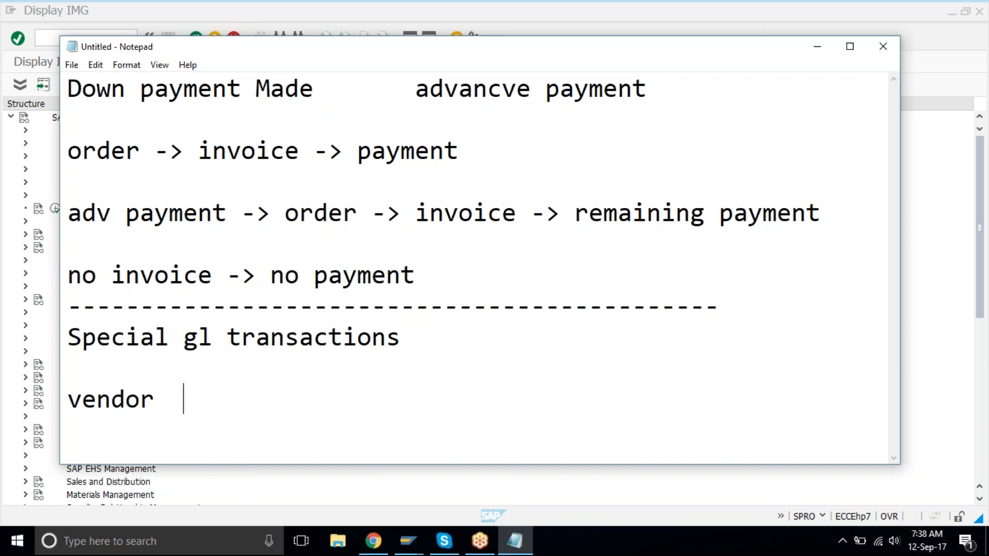
text(adv to vendor)
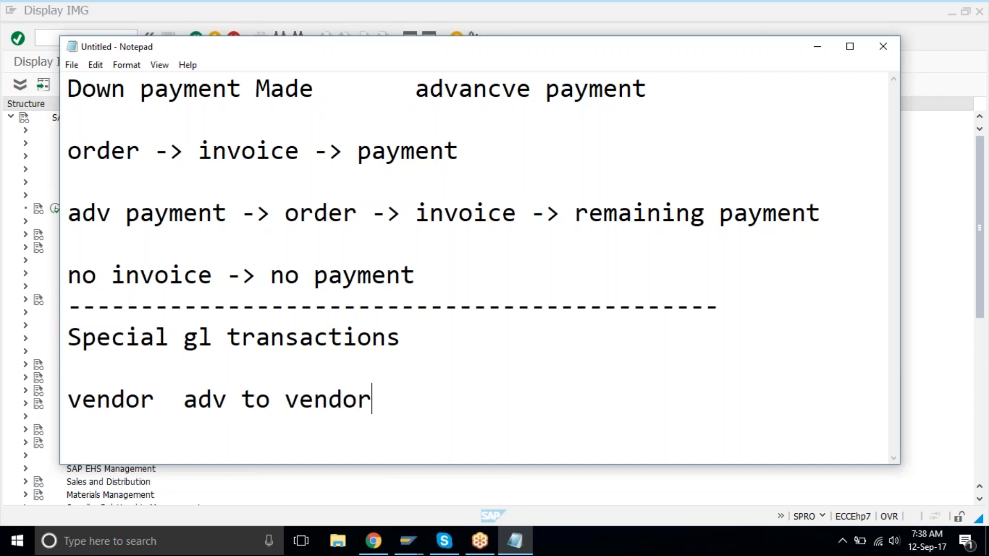
drag(68, 399, 382, 402)
click(152, 401)
click(378, 398)
click(184, 401)
click(382, 402)
key(shift+Home)
key(BackSpace)
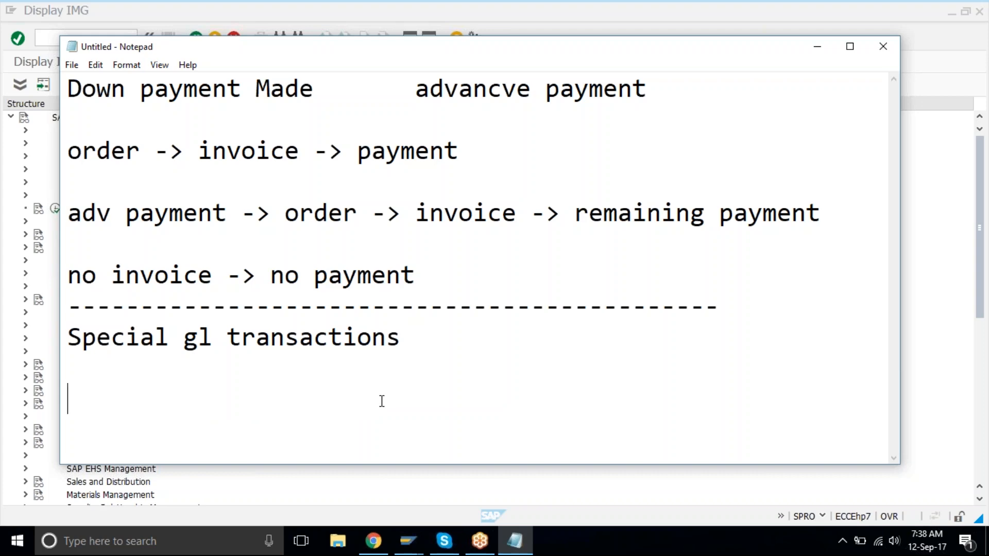
Switch to SAP, open a new session and run transaction FS00 for central G/L account editing
click(249, 6)
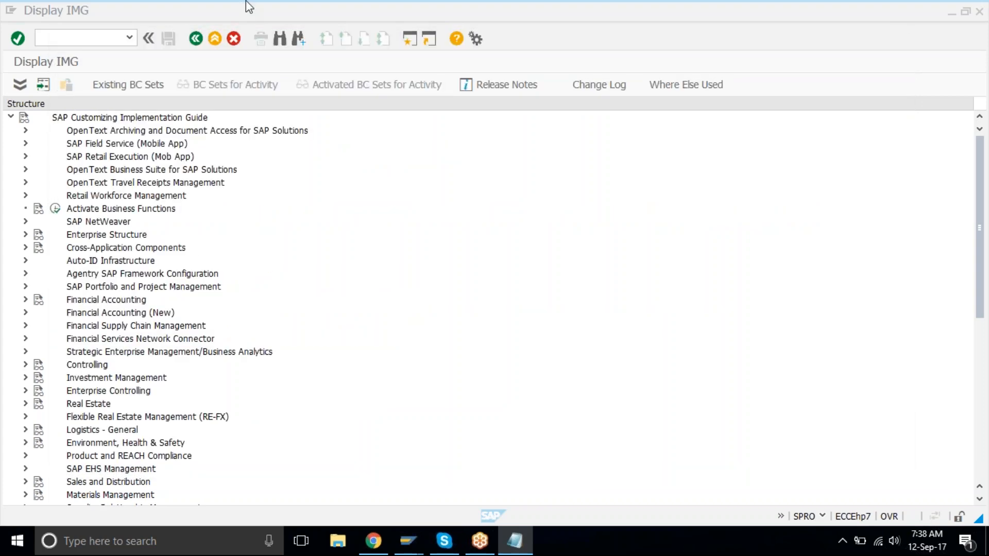
click(416, 39)
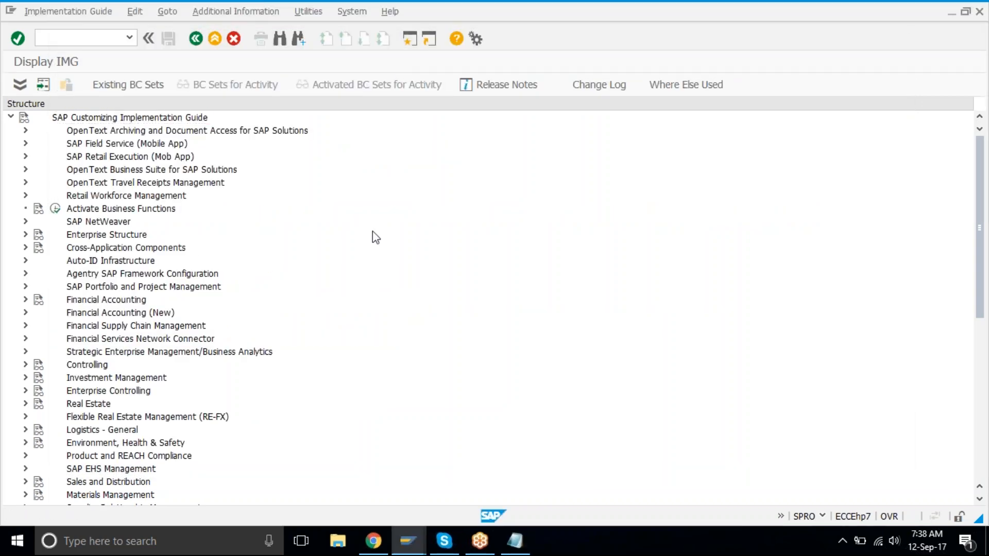
text(fs)
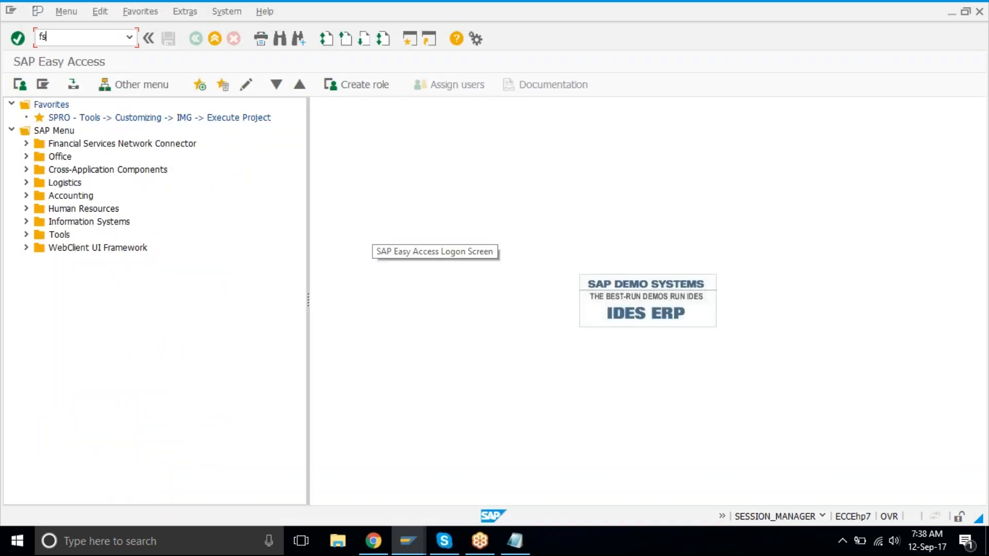
key(Return)
text(f)
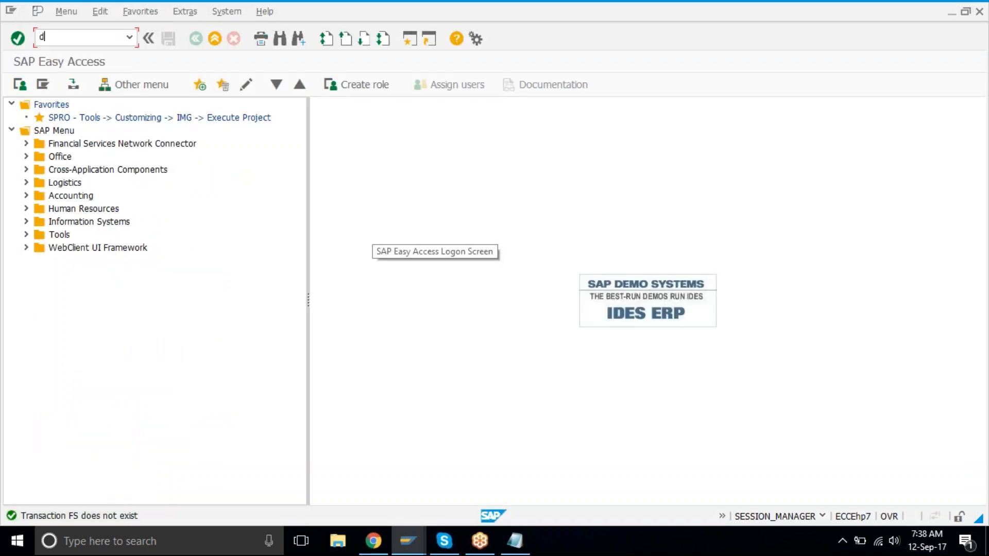
text(s)
key(Num_Lock)
text(00)
key(Return)
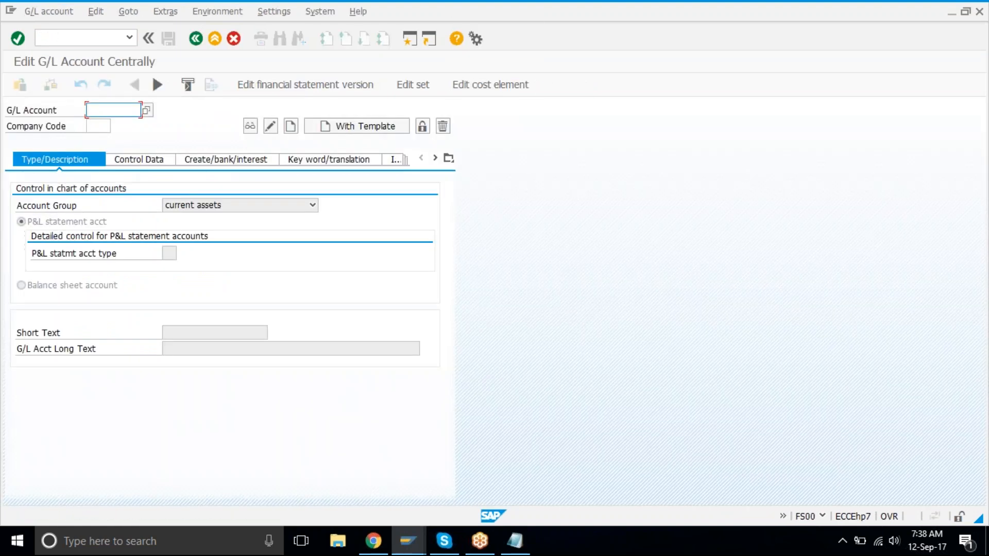
Switch to Notepad and write the note "1200 - liability" under the special G/L heading, adding empty lines after it
click(513, 548)
text(1200)
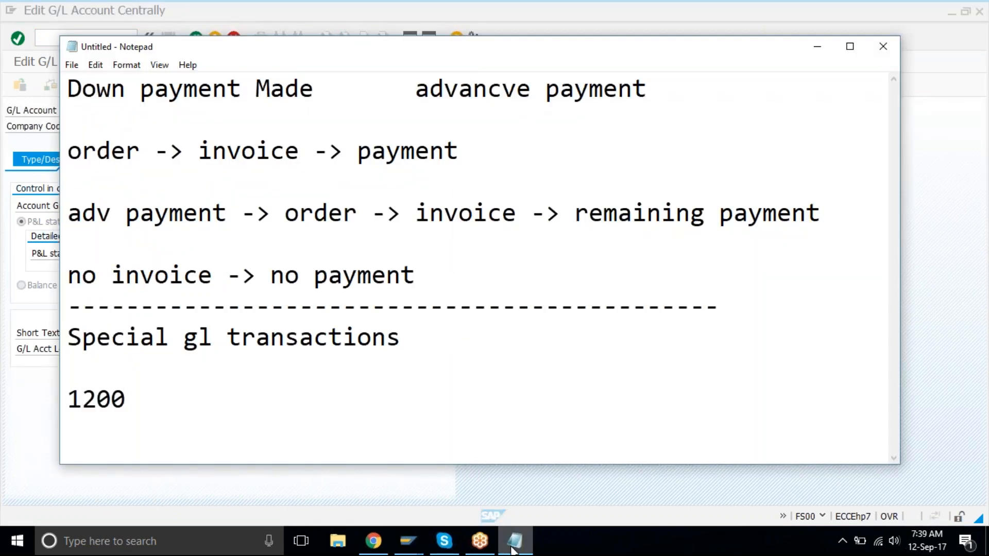
text( - liability)
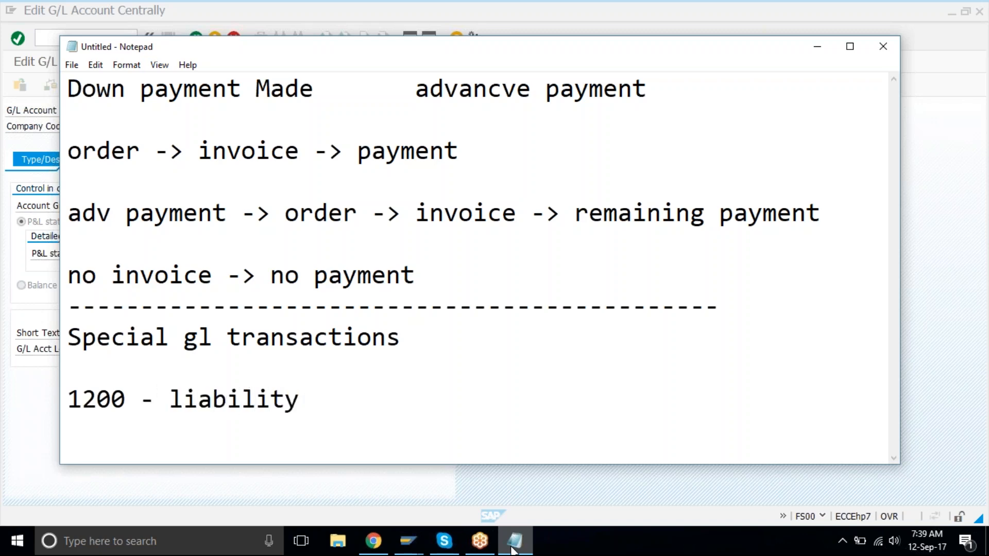
key(Return)
key(Return)
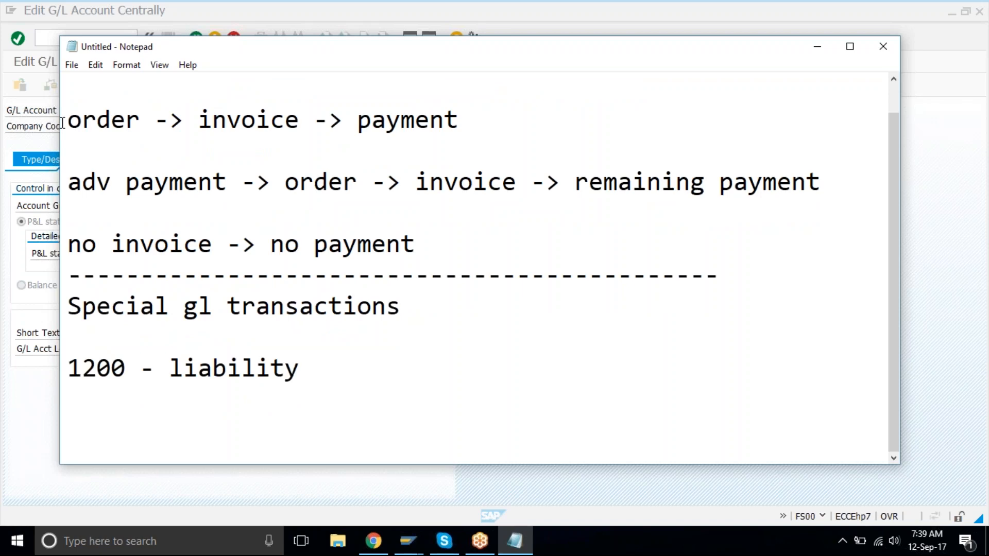
Highlight "order -> invoice" in the normal flow, and "adv payment" and its path up to the invoice in the advance flow
drag(67, 121, 315, 122)
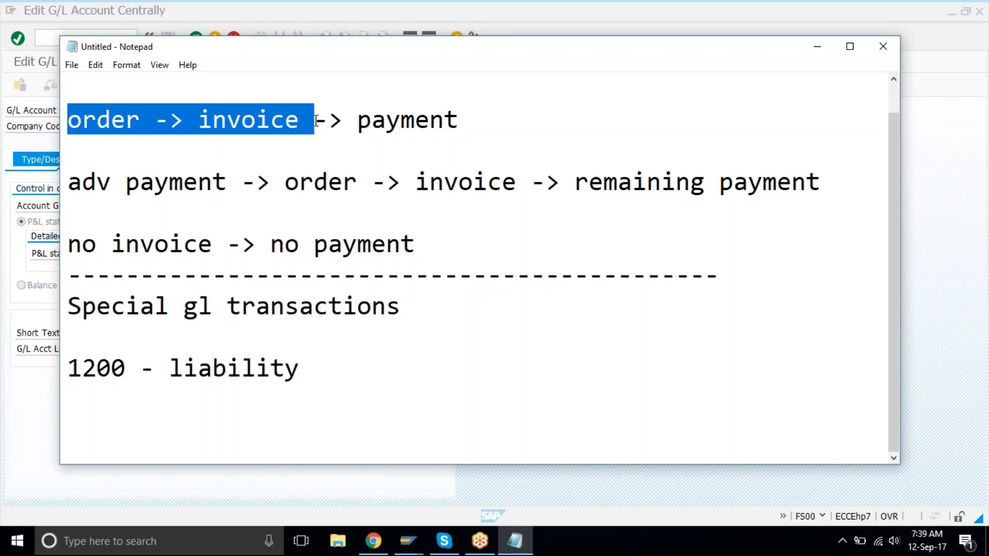
click(88, 159)
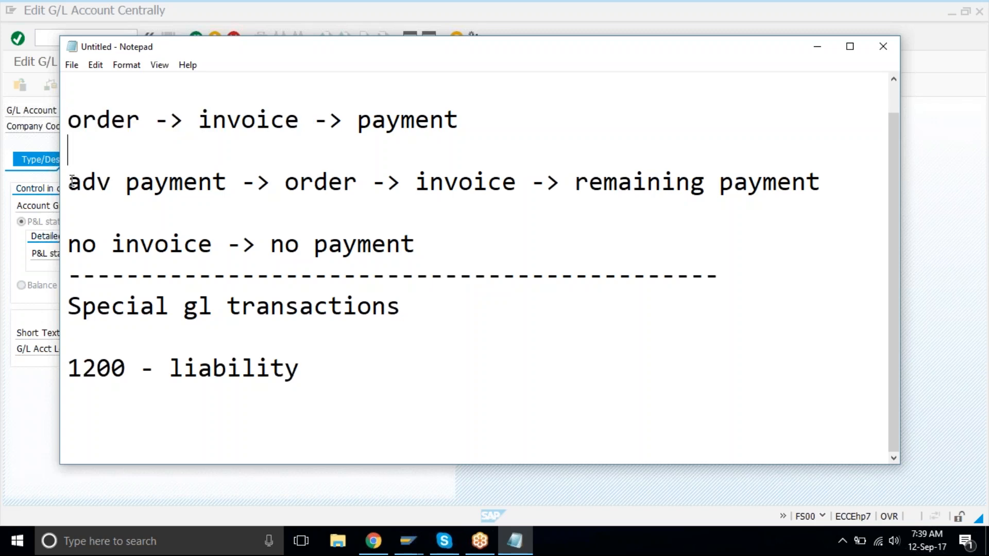
drag(68, 181, 233, 181)
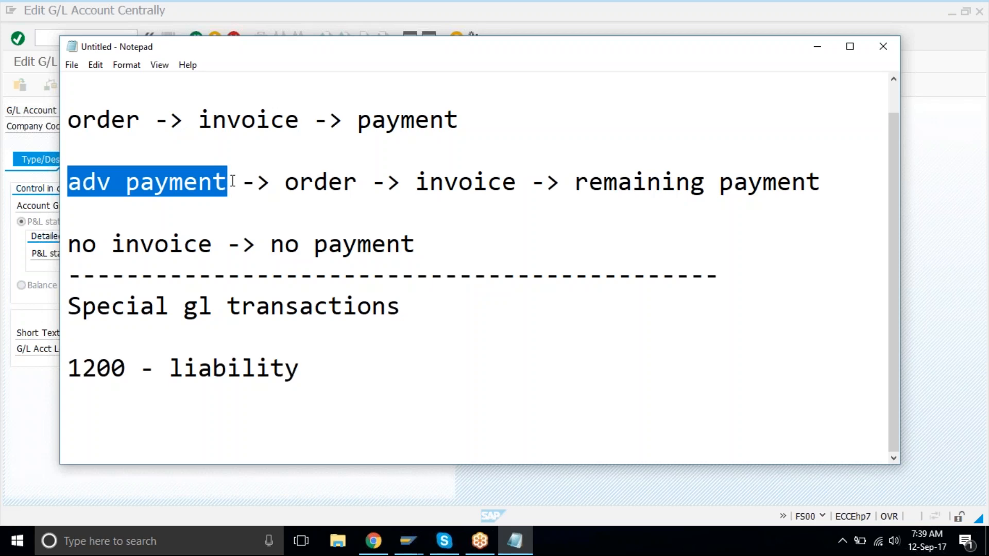
click(233, 181)
drag(70, 180, 517, 188)
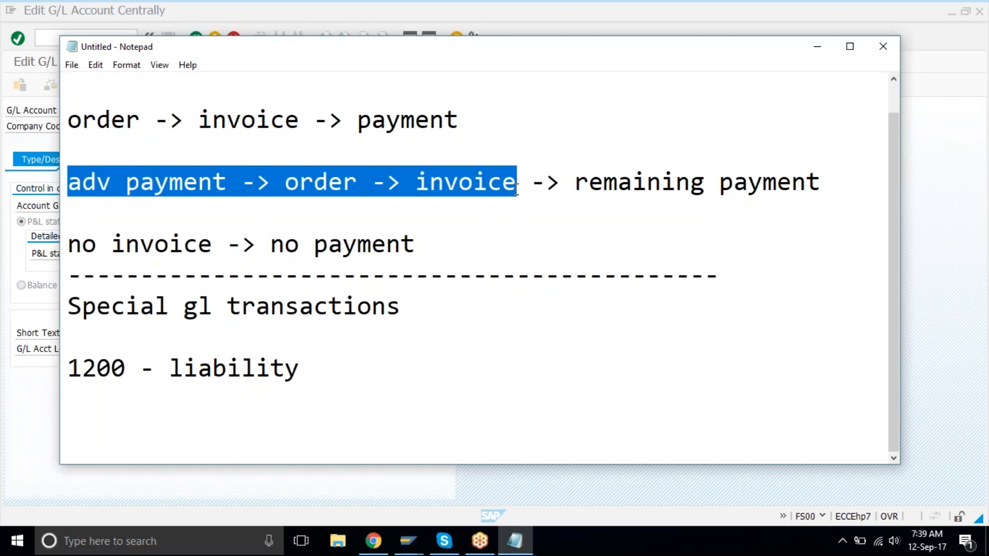
click(198, 242)
click(71, 188)
shift+click(271, 183)
shift+click(225, 183)
click(228, 183)
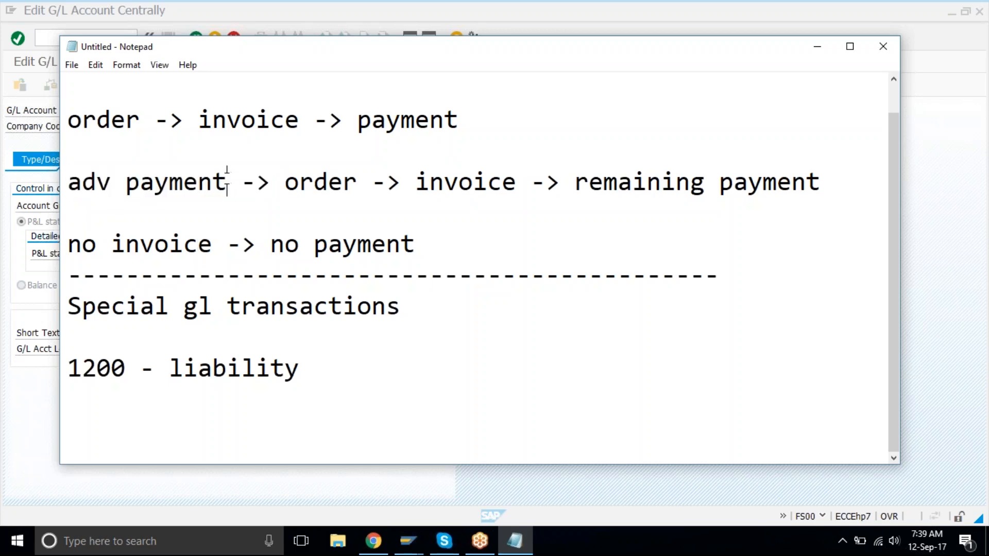
drag(227, 184, 73, 187)
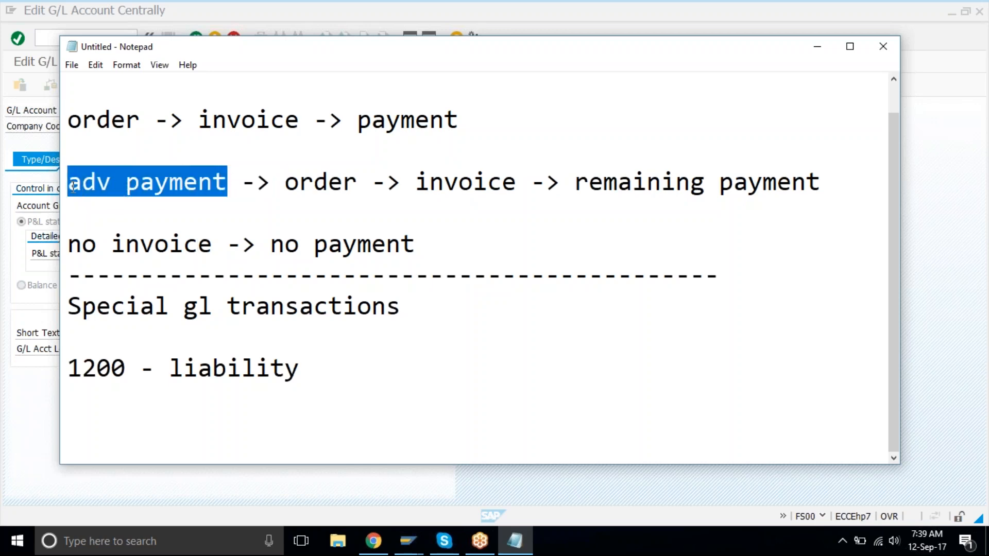
Add the line "2000-2099 current assets" directly below the liability note, with a tab after the range
click(324, 366)
key(Return)
text(20)
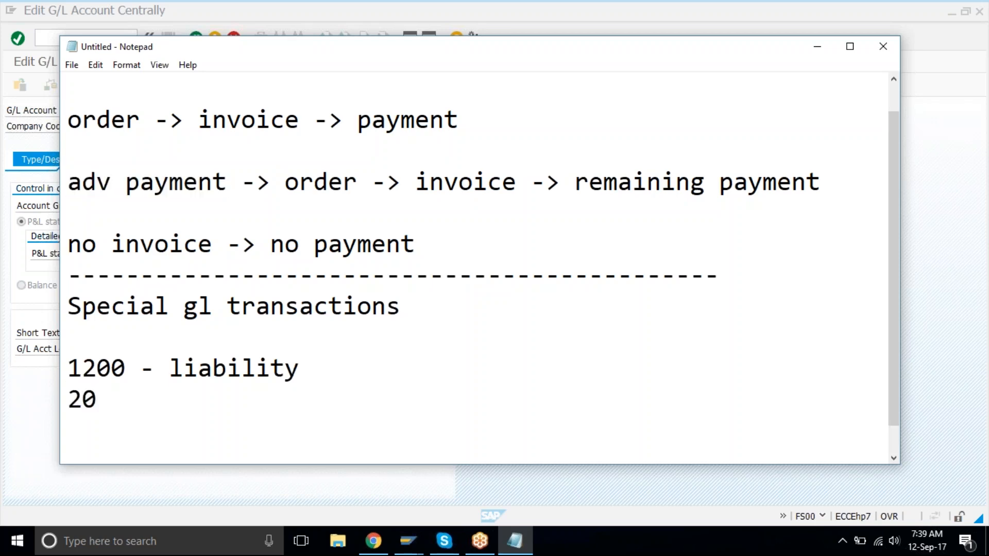
text(00-2099)
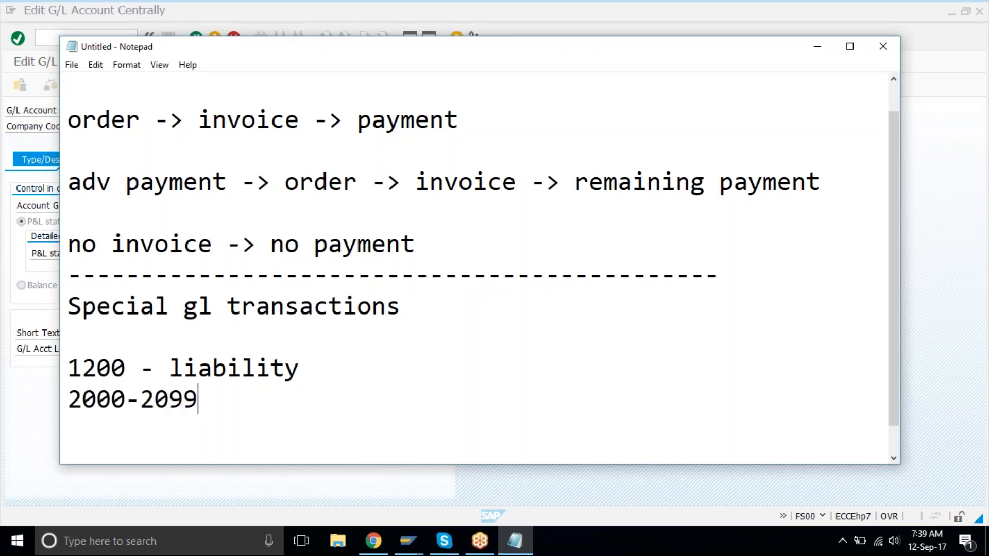
key(Tab)
text(current )
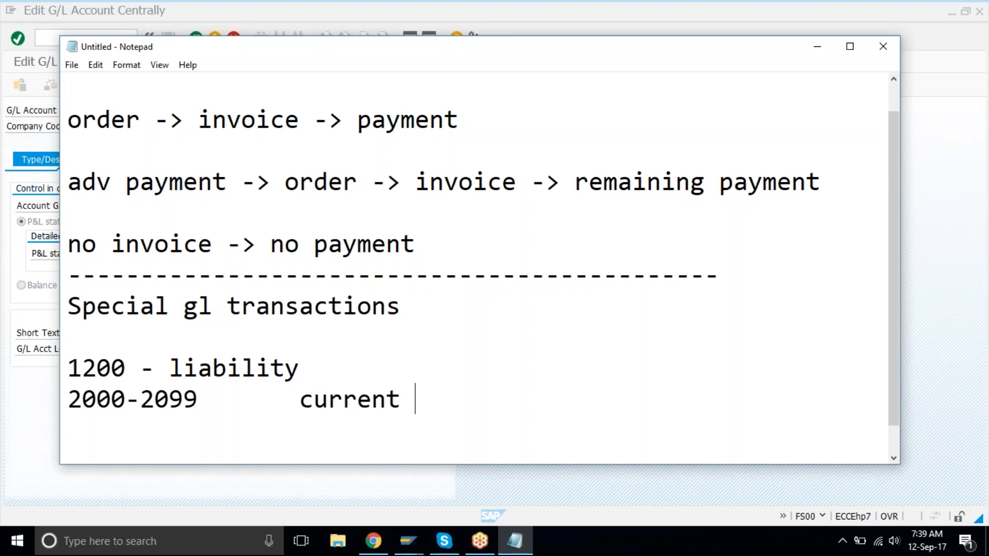
text(assets)
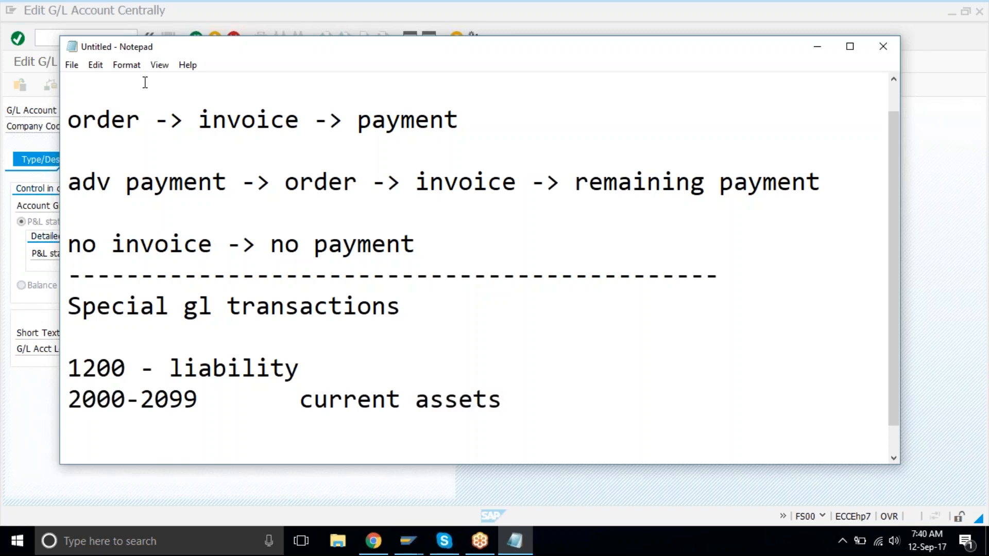
Switch to SAP and start creating G/L account 2020 in company code tat1
click(220, 7)
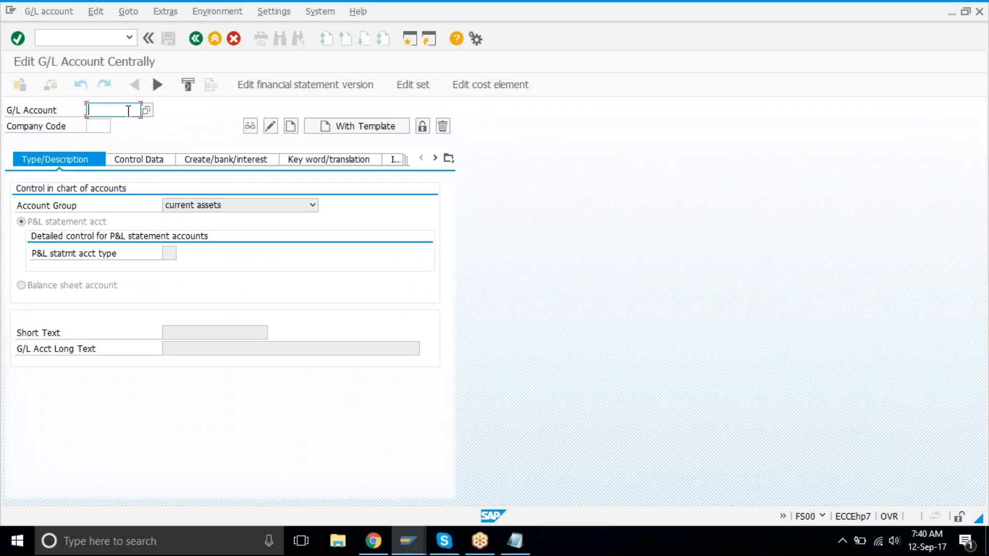
text(2020)
click(107, 125)
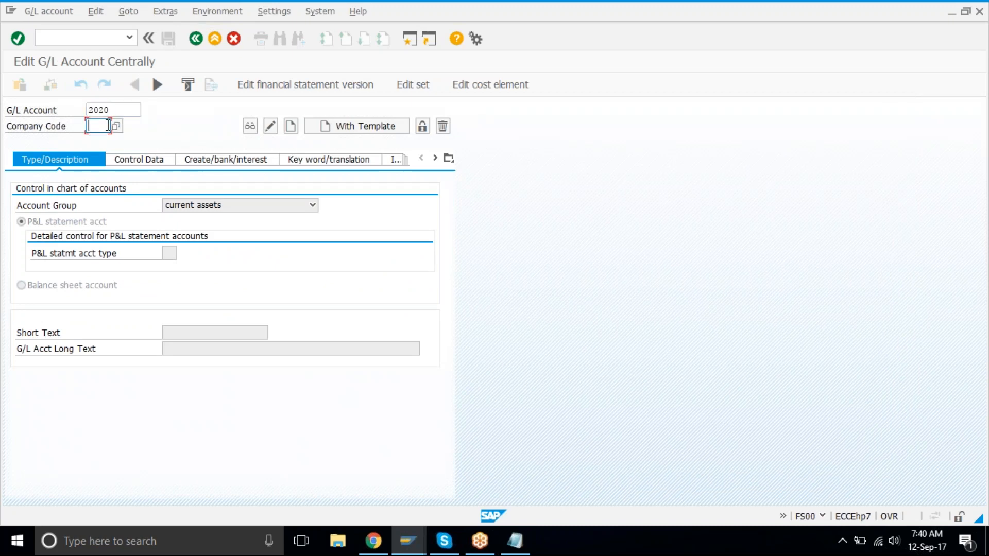
click(107, 125)
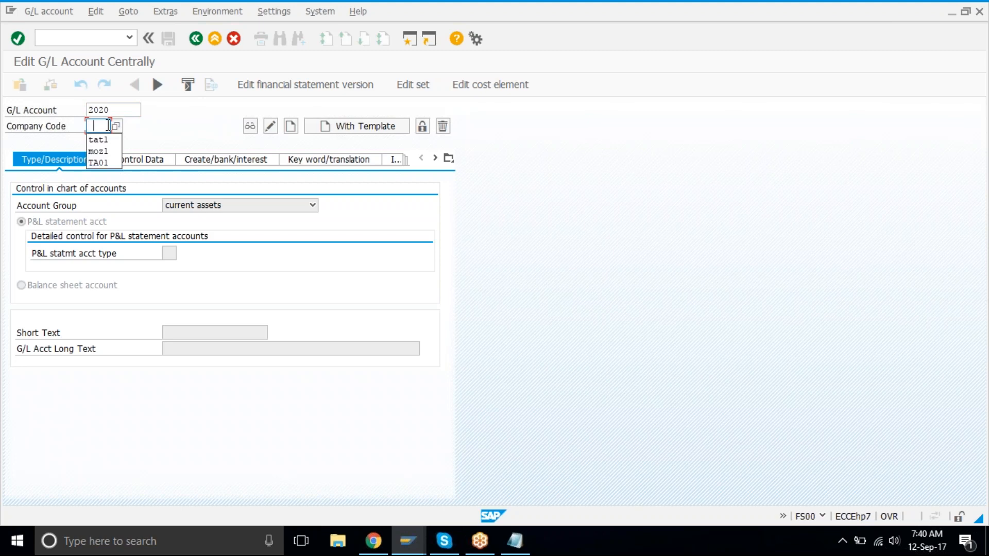
key(Down)
key(Return)
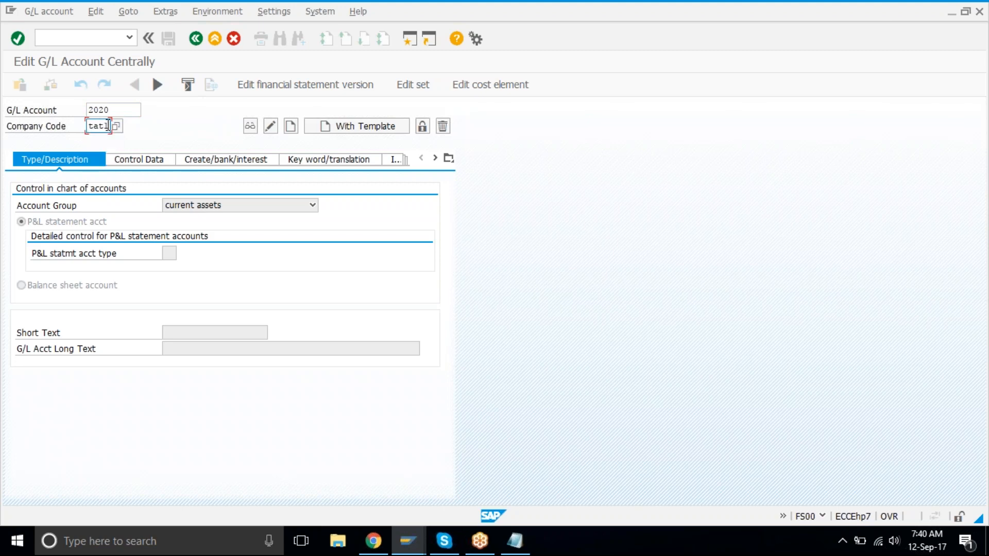
click(292, 126)
Assign the new account to the current assets account group and make it a balance sheet account
click(248, 206)
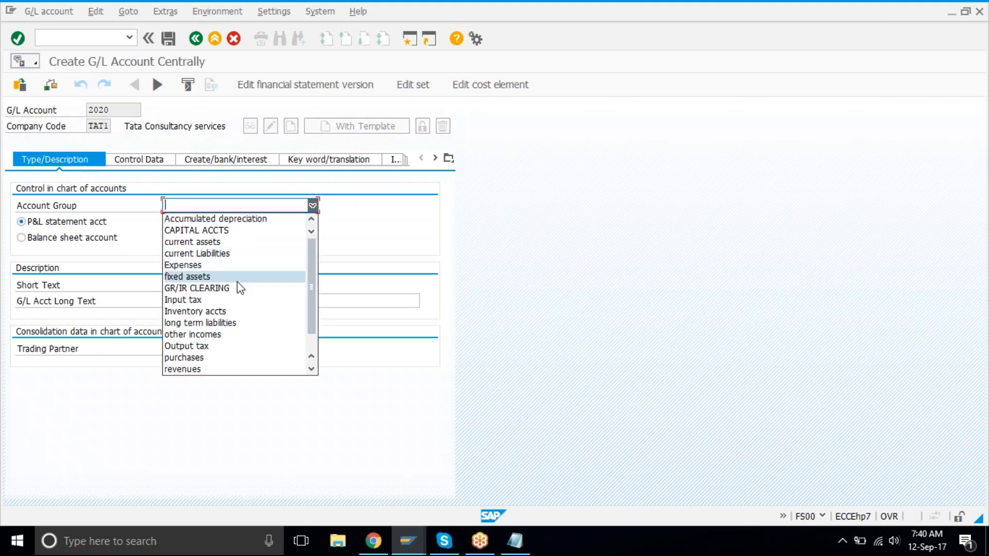
click(220, 242)
click(97, 241)
Enter "Adv to Vendors" as both the short text and the long text of the G/L account
click(198, 286)
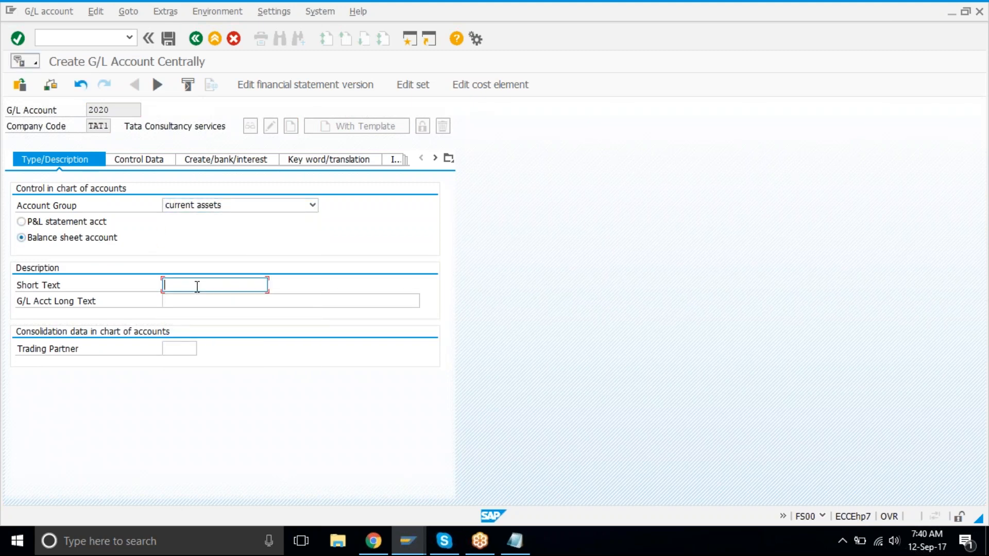
text(Adv)
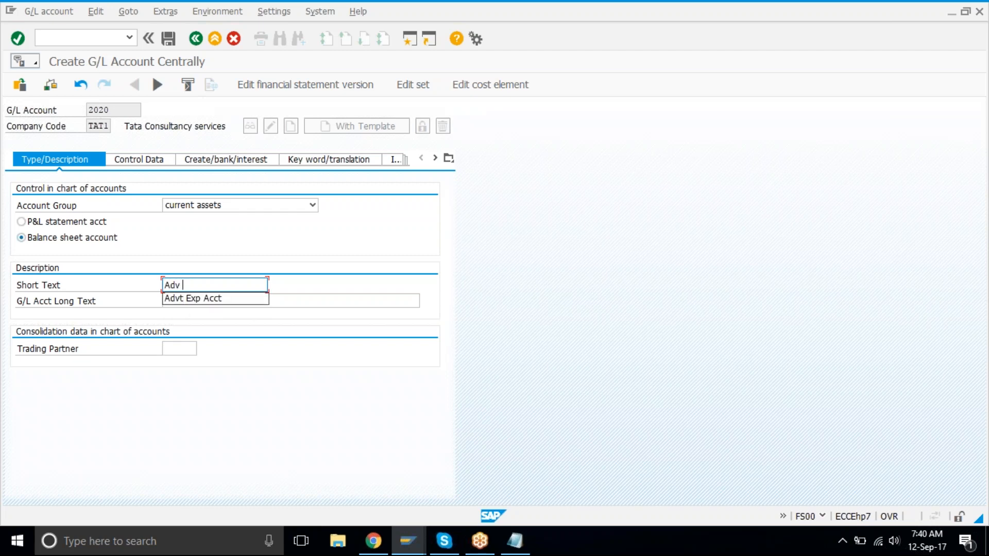
text( to Vendors)
key(ctrl+a)
key(ctrl+c)
key(Tab)
key(ctrl+v)
key(Return)
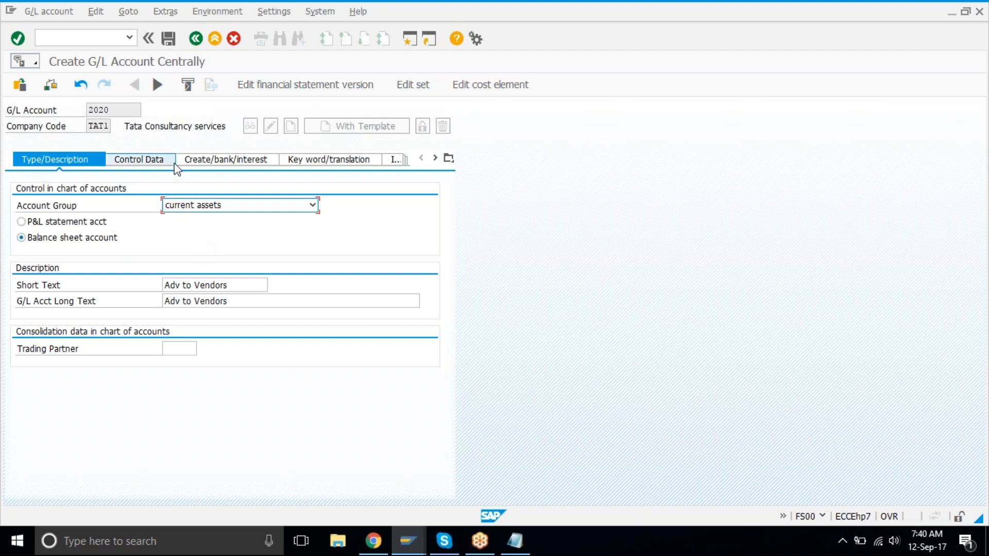
Open the control data of the new G/L account
click(160, 160)
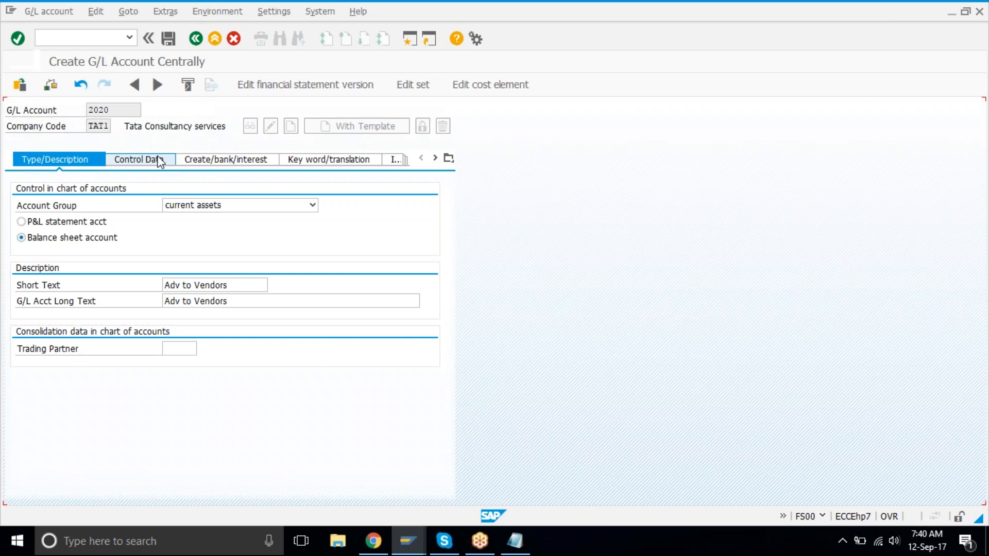
click(75, 156)
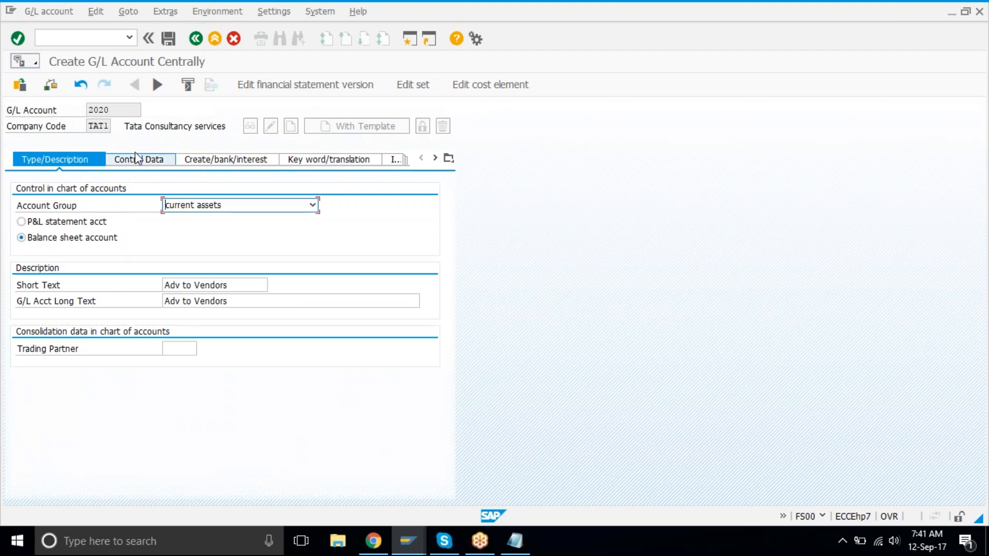
click(147, 170)
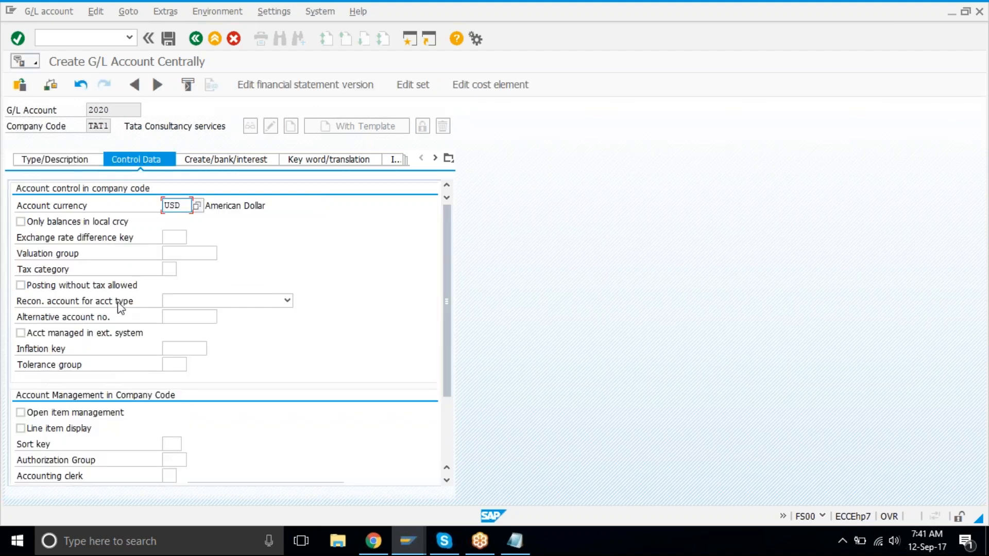
Make the G/L account a reconciliation account for Vendors, enable line item display and fill in its sort key
click(175, 301)
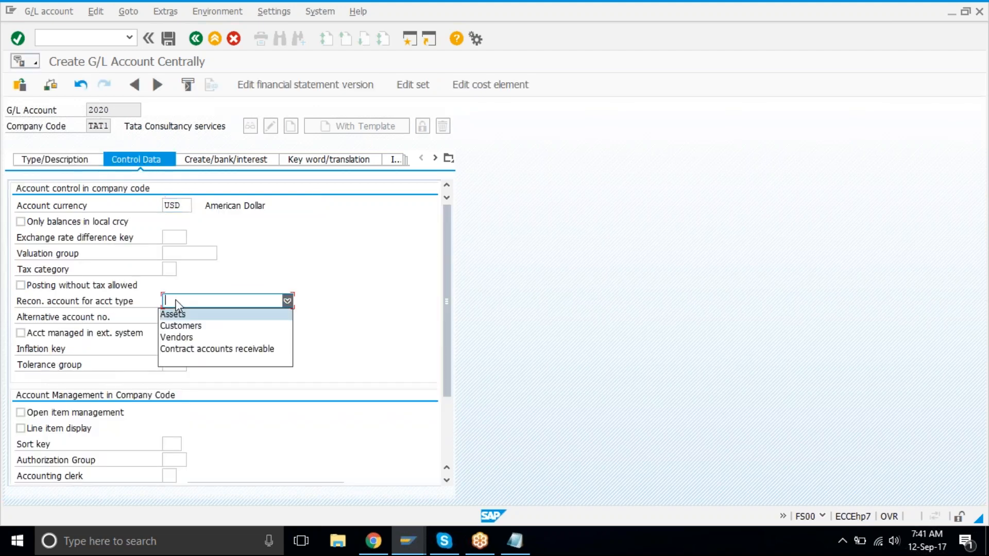
click(219, 336)
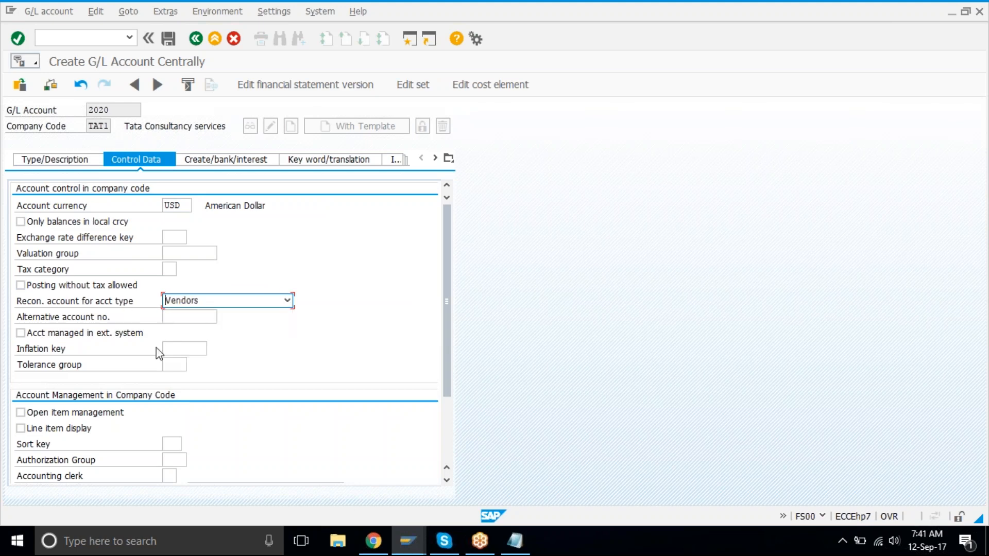
click(73, 437)
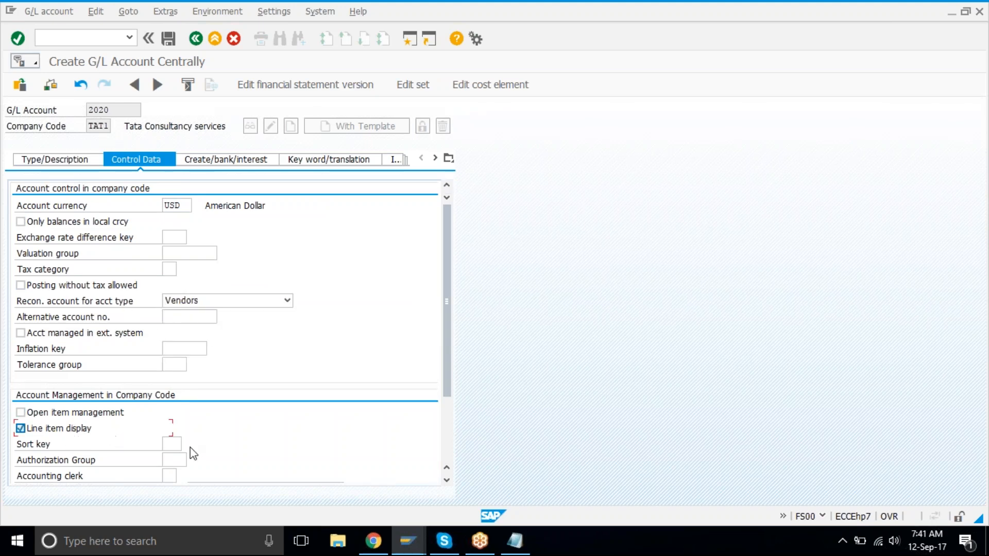
click(168, 445)
text(0)
click(172, 457)
key(Return)
Set the field status group to G067 and save G/L account 2020
click(222, 159)
text(g067)
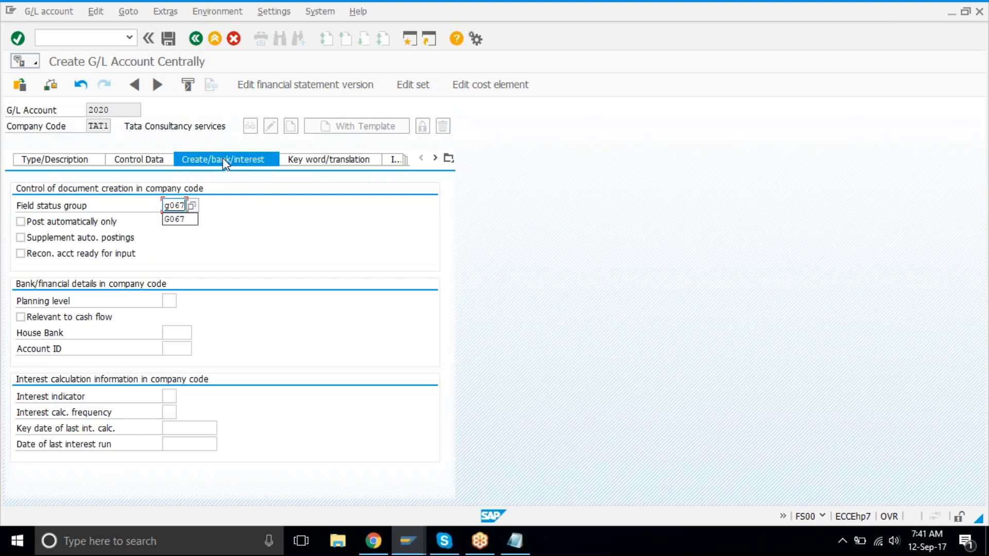
key(Return)
click(82, 164)
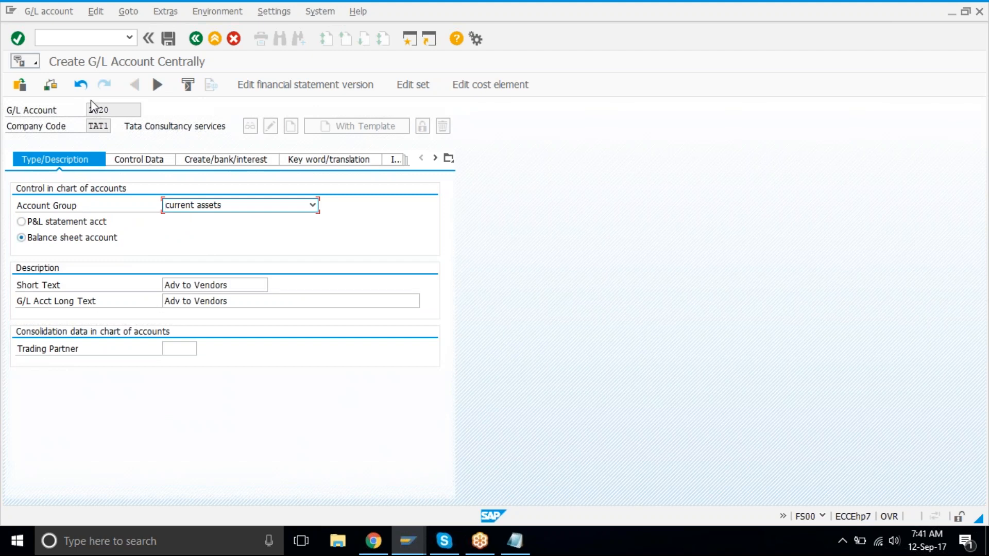
click(117, 110)
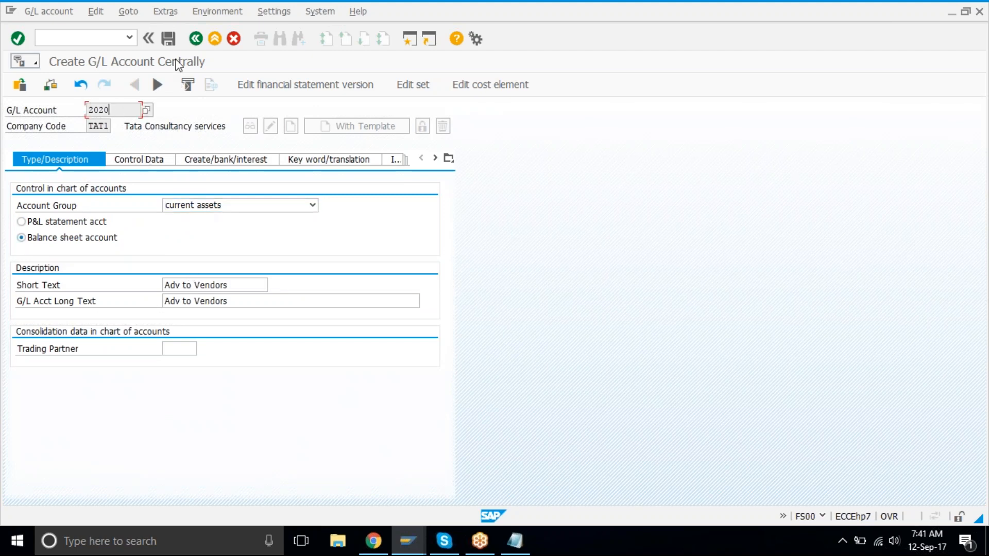
click(172, 43)
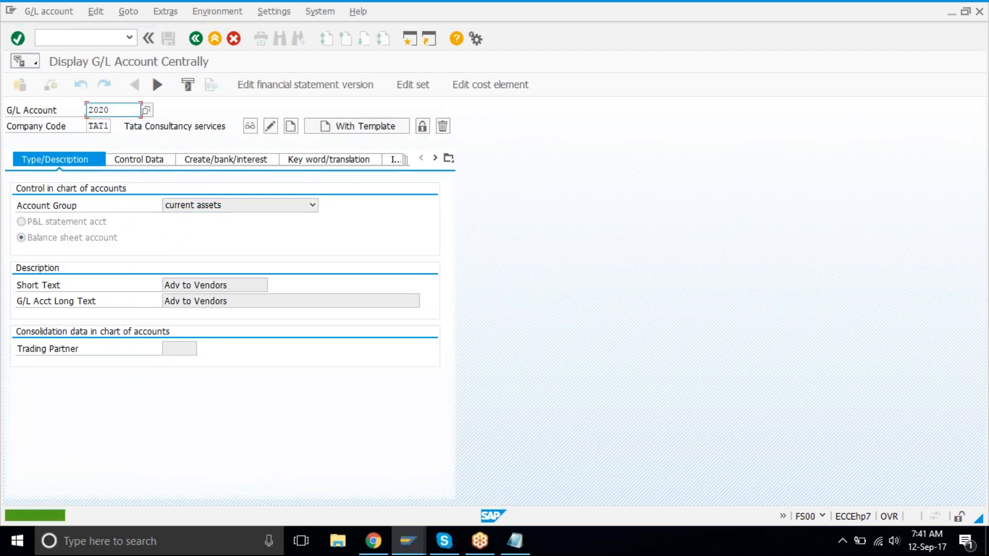
Leave the G/L account maintenance, open the SAP customizing implementation guide and expand Financial Accounting (New)
click(214, 39)
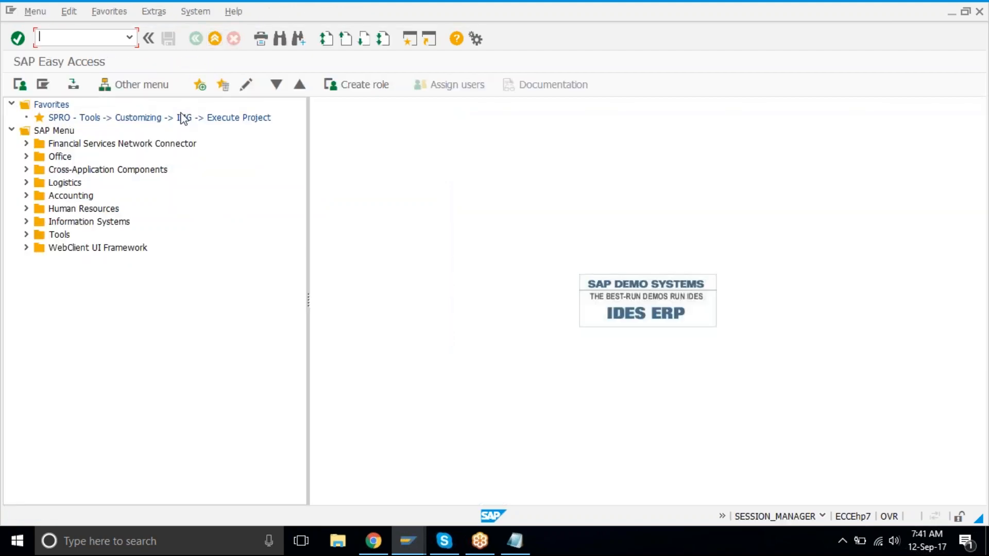
click(183, 118)
double_click(183, 118)
click(104, 93)
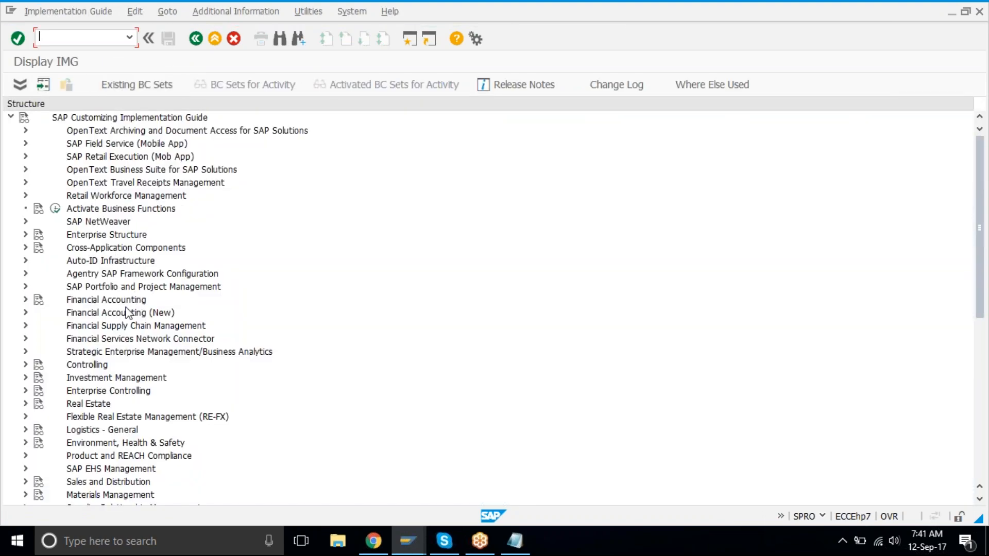
click(125, 314)
double_click(125, 314)
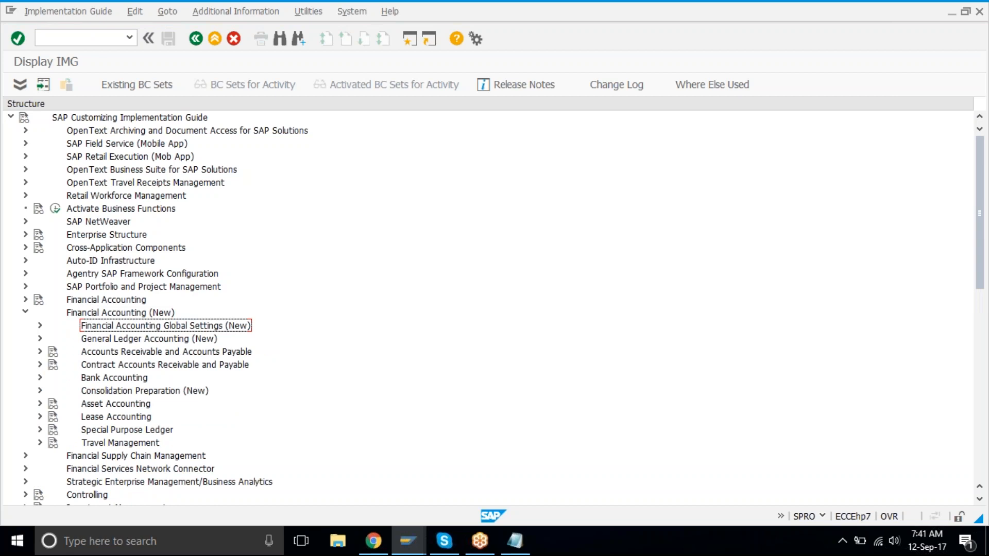
key(Right)
key(Down)
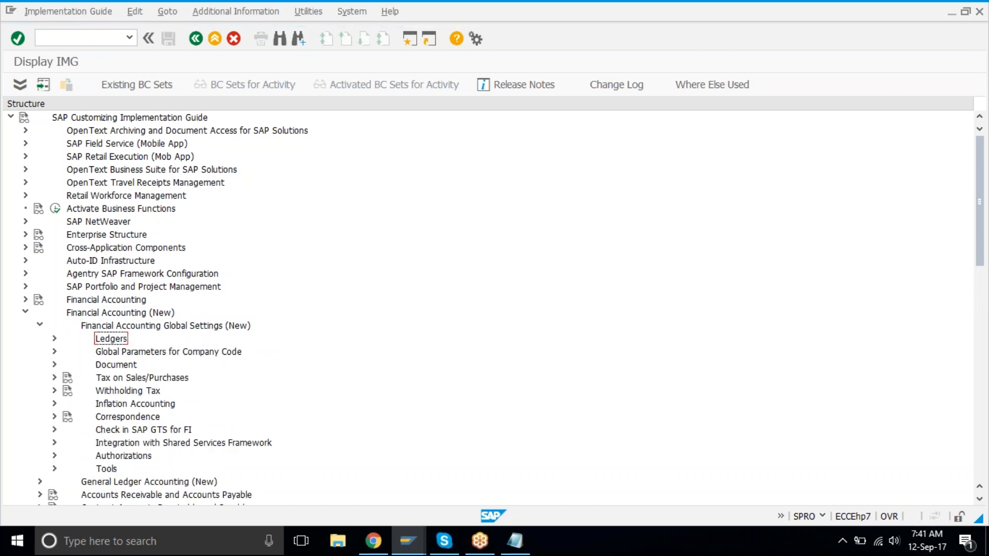
key(Down)
key(Down)
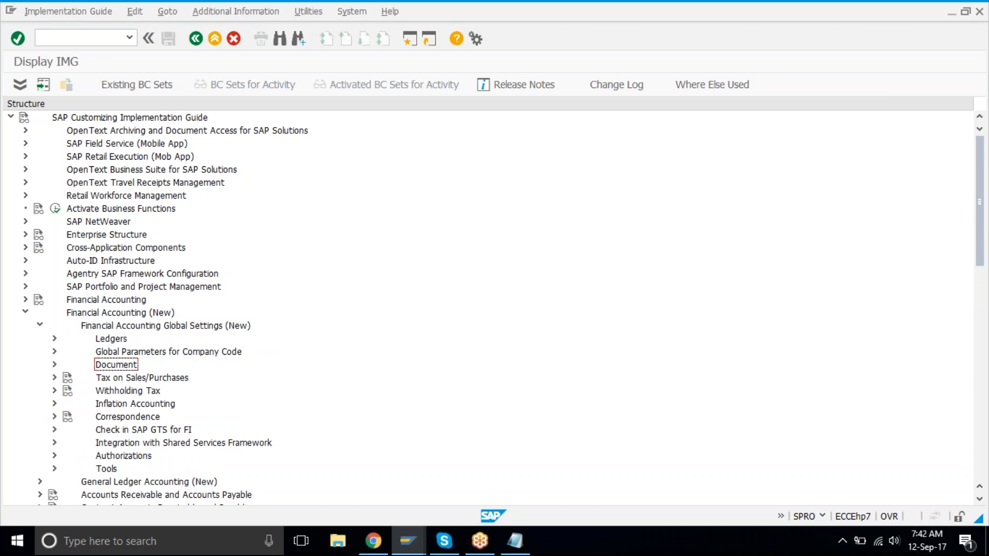
key(Left)
key(Left)
Expand Accounts Receivable and Accounts Payable through Business Transactions to the activities under Down Payment Made
key(Down)
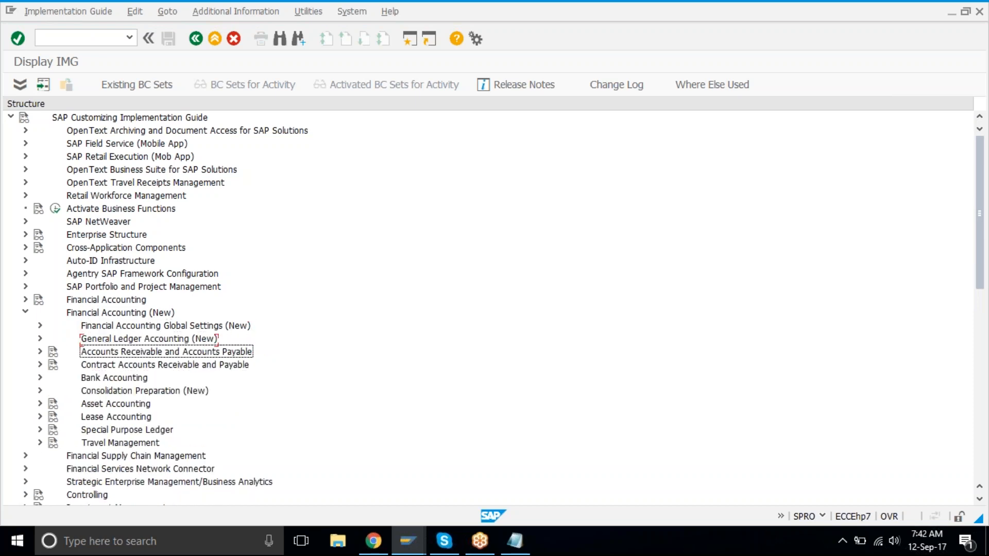
key(Right)
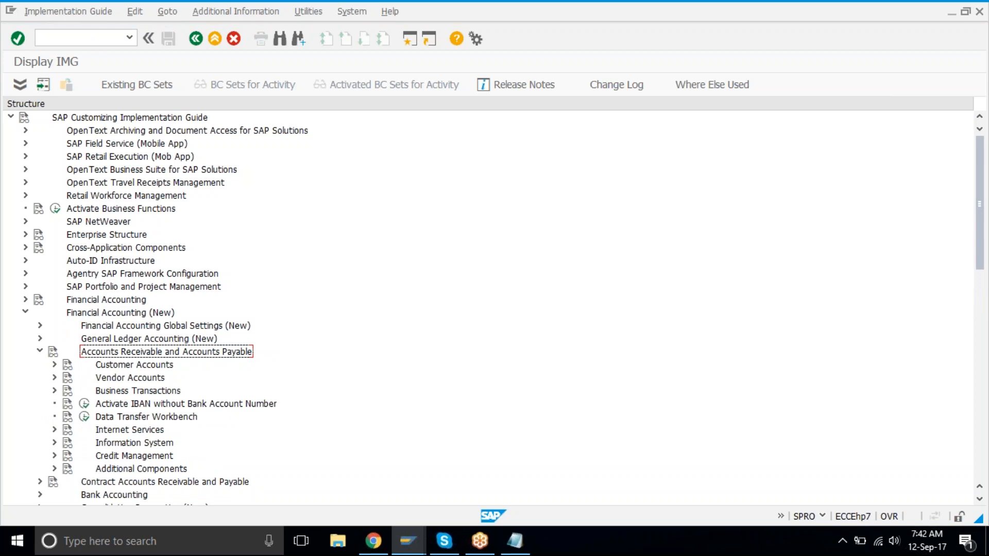
key(Down)
key(Down)
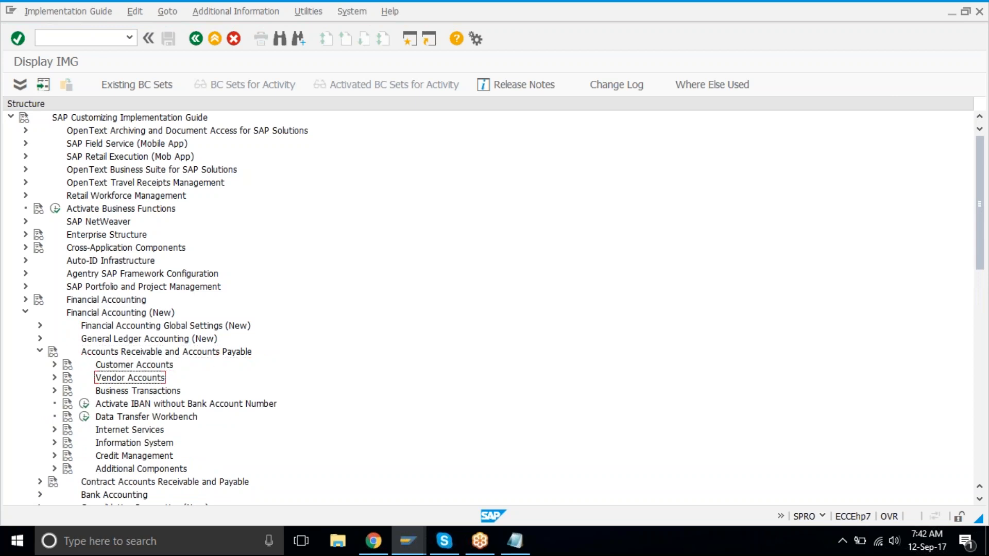
key(Down)
key(Right)
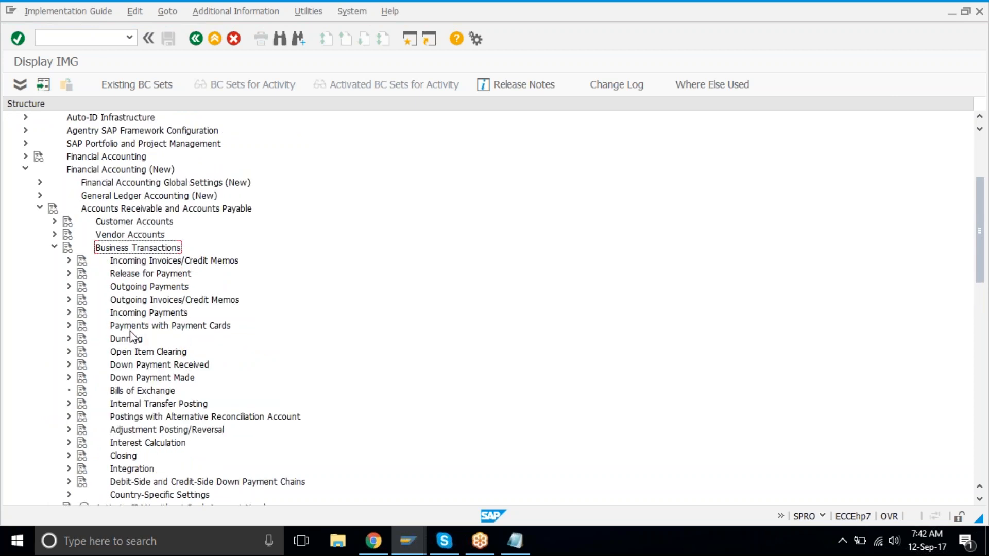
click(143, 354)
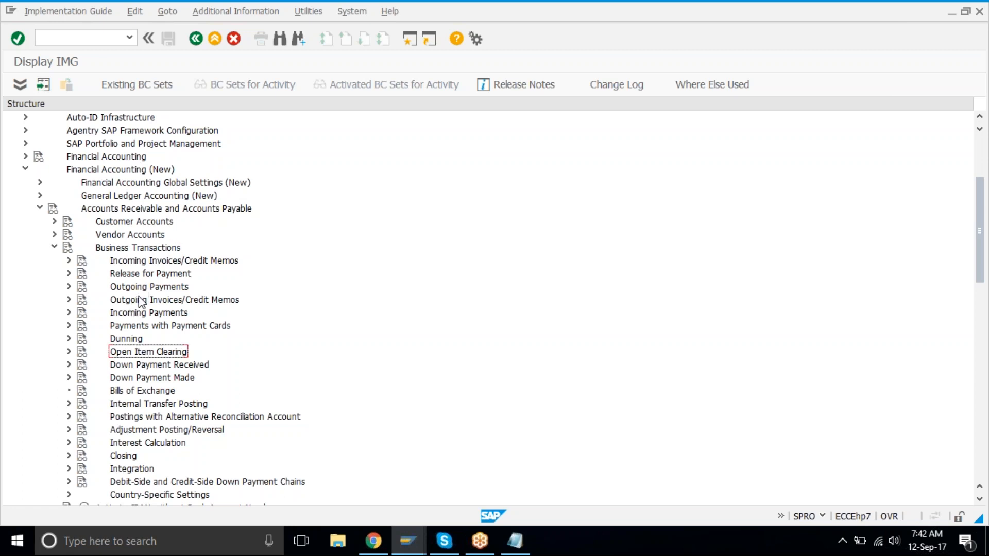
double_click(153, 378)
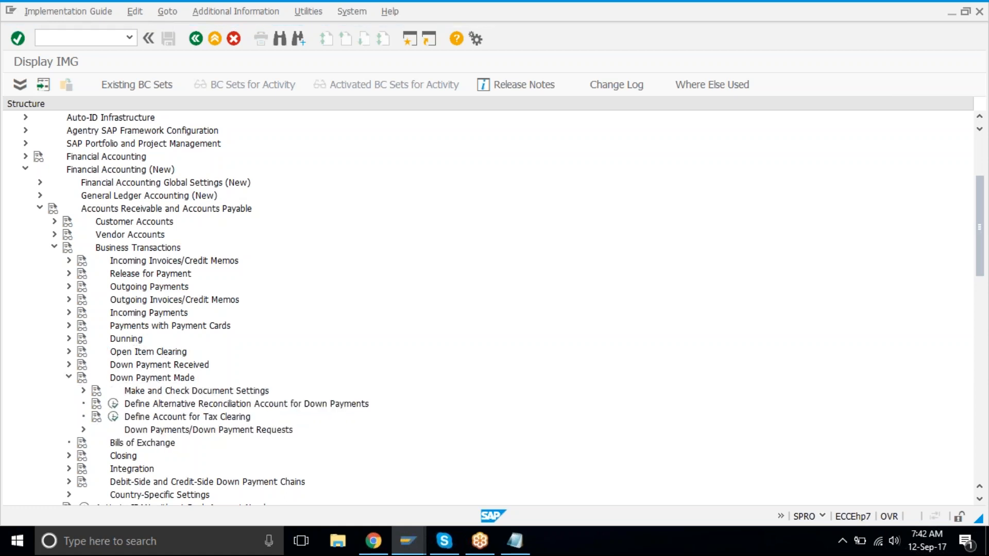
scroll(156, 385, down, 2)
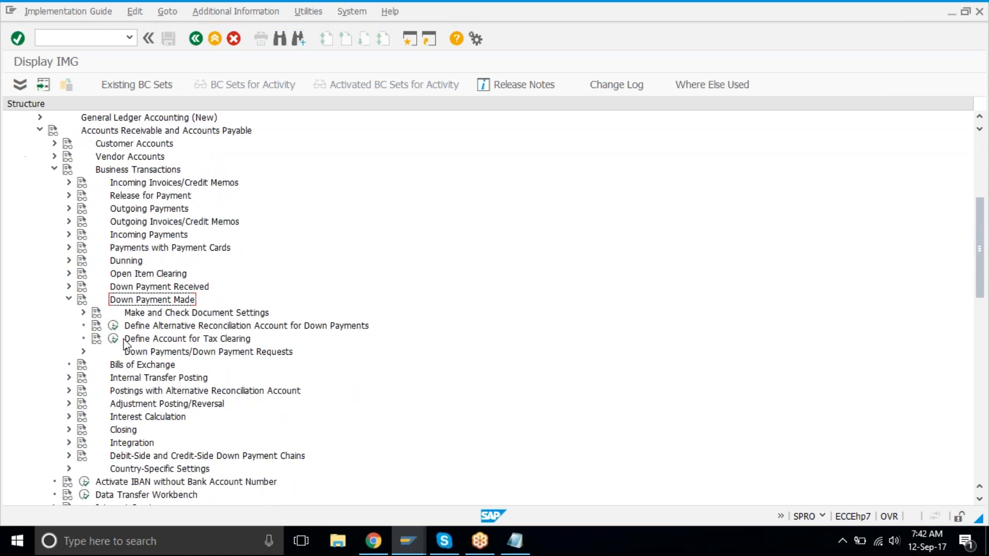
Display the IMG activity key for Define Alternative Reconciliation Account for Down Payments
click(141, 328)
click(259, 14)
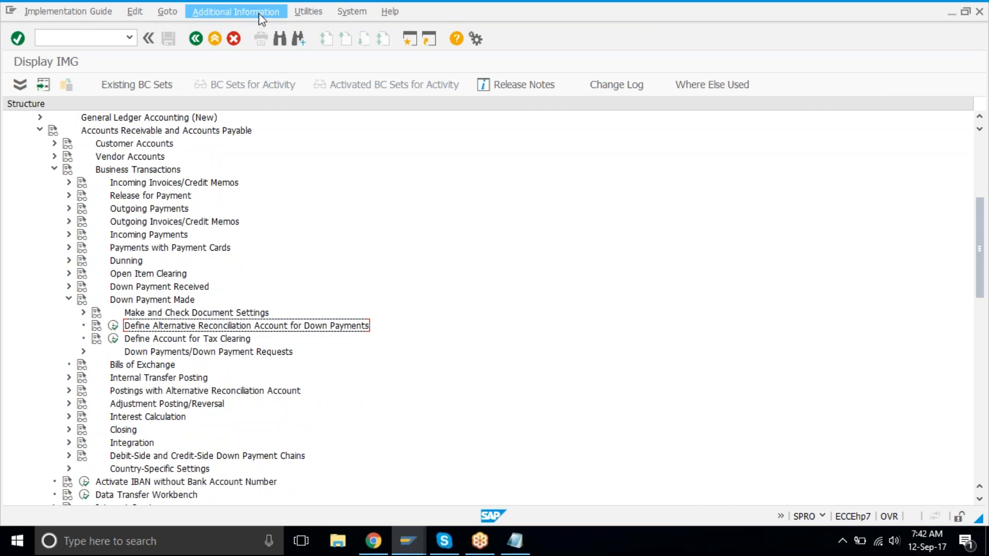
mouse_move(289, 29)
mouse_move(432, 50)
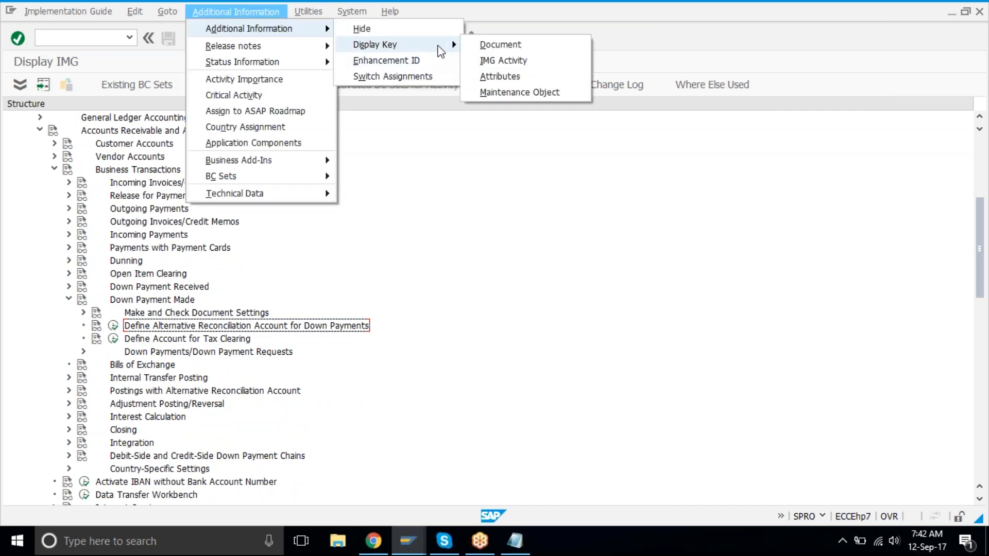
click(519, 60)
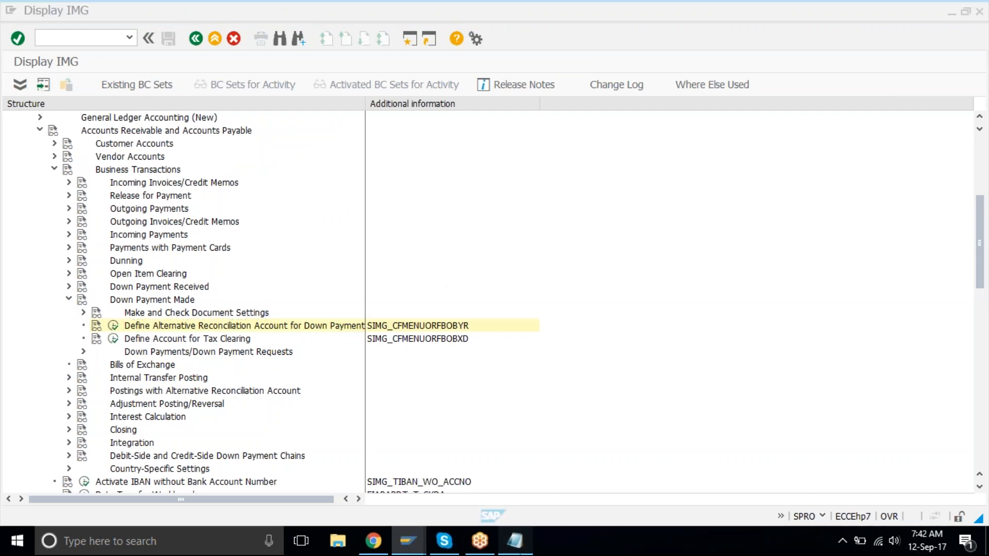
Switch to Notepad and replace the current assets line with "2020 advance to vendor", placed on the same line as the 1200 liability note
click(515, 540)
key(shift+Home)
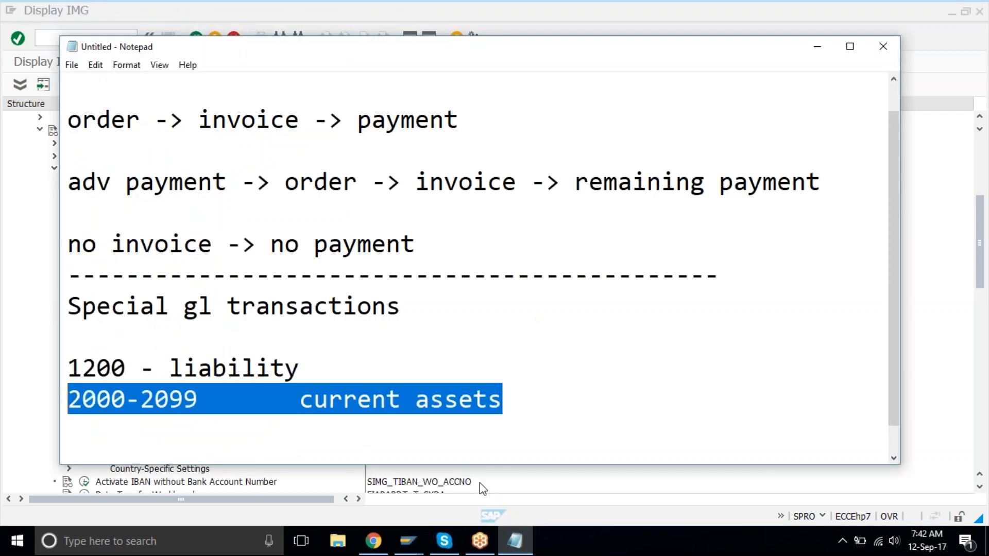
text(2020)
key(Tab)
text(advanve t)
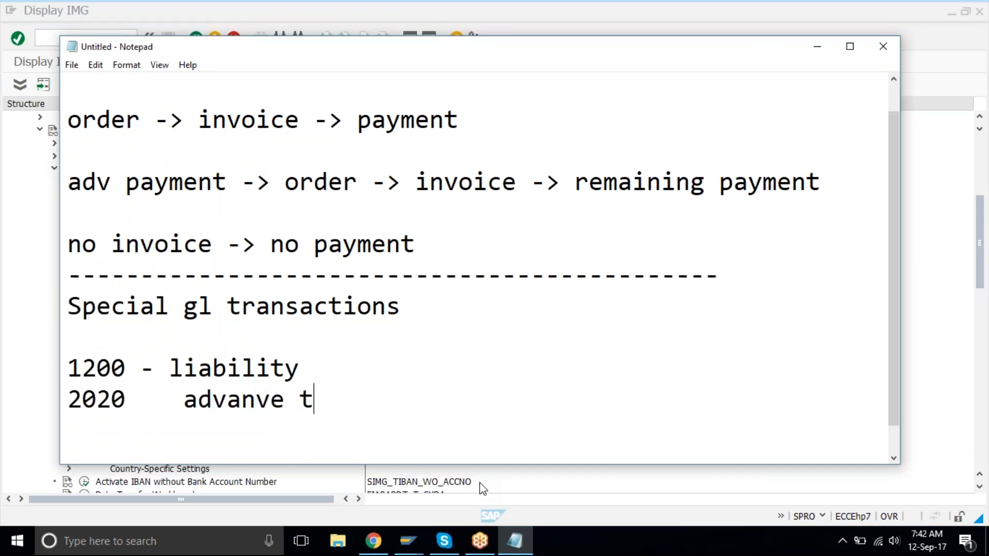
text(o vendor)
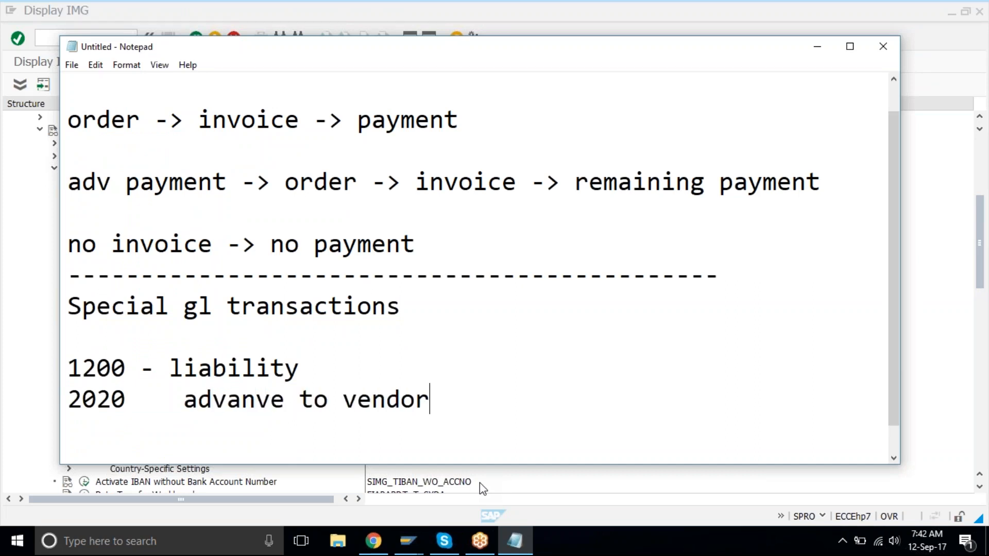
key(BackSpace)
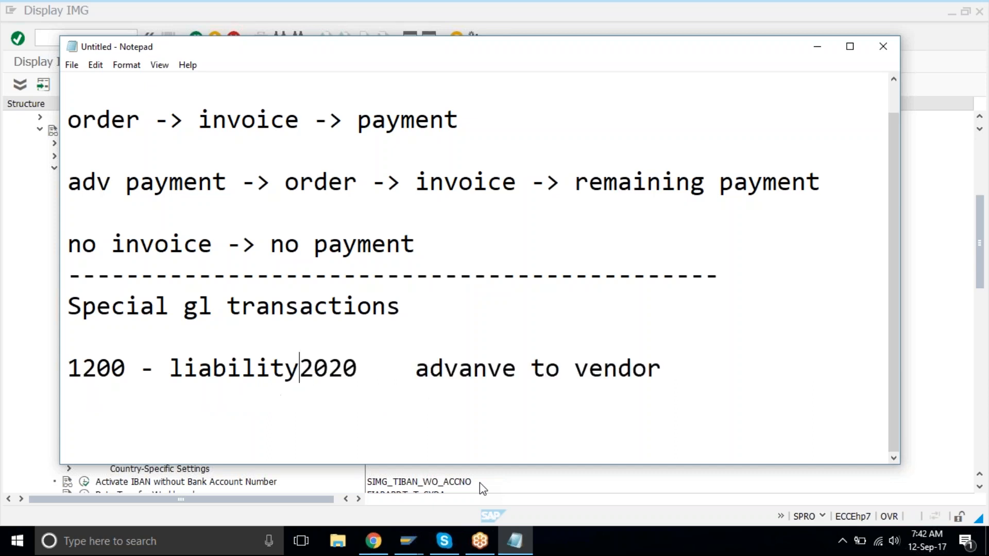
key(Tab)
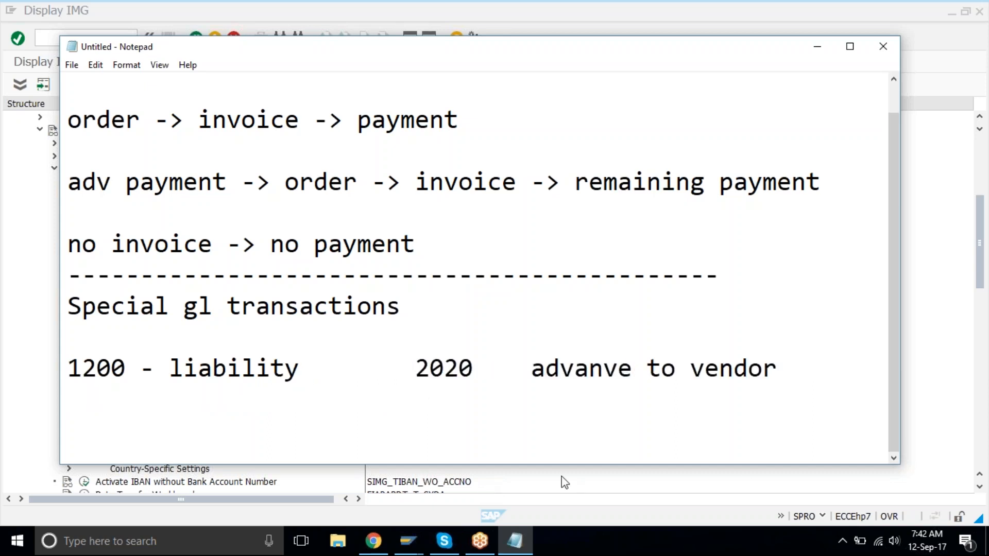
click(614, 368)
key(BackSpace)
text(c)
Add a dashed separator line below the 1200 and 2020 account note
key(Return)
key(Return)
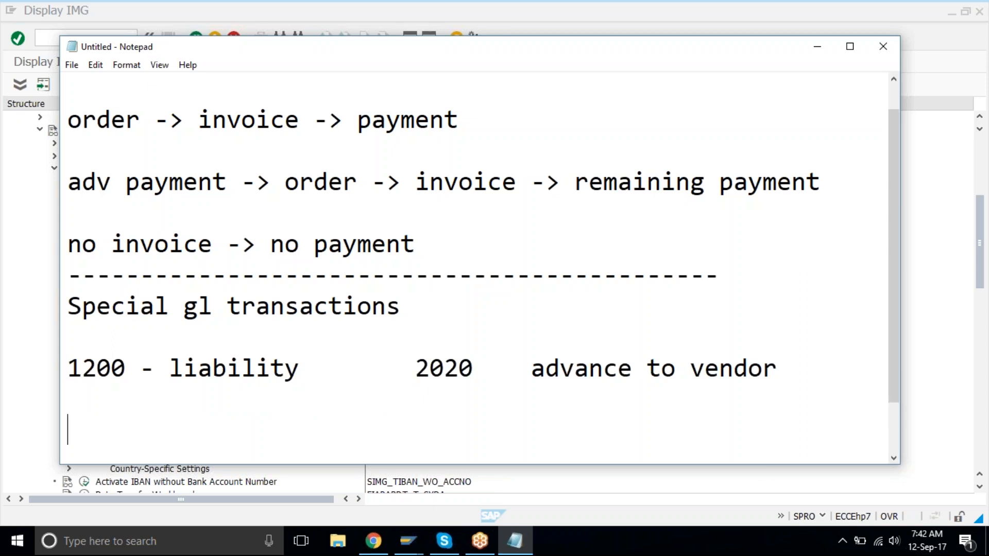
drag(127, 368, 444, 368)
click(444, 368)
click(160, 406)
text(-------------------------------)
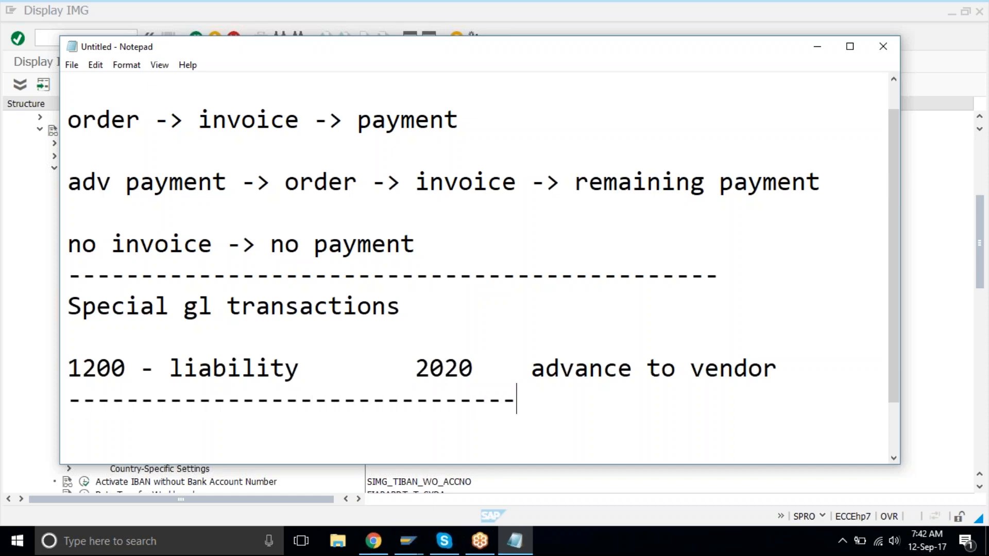
text(--------------)
key(Return)
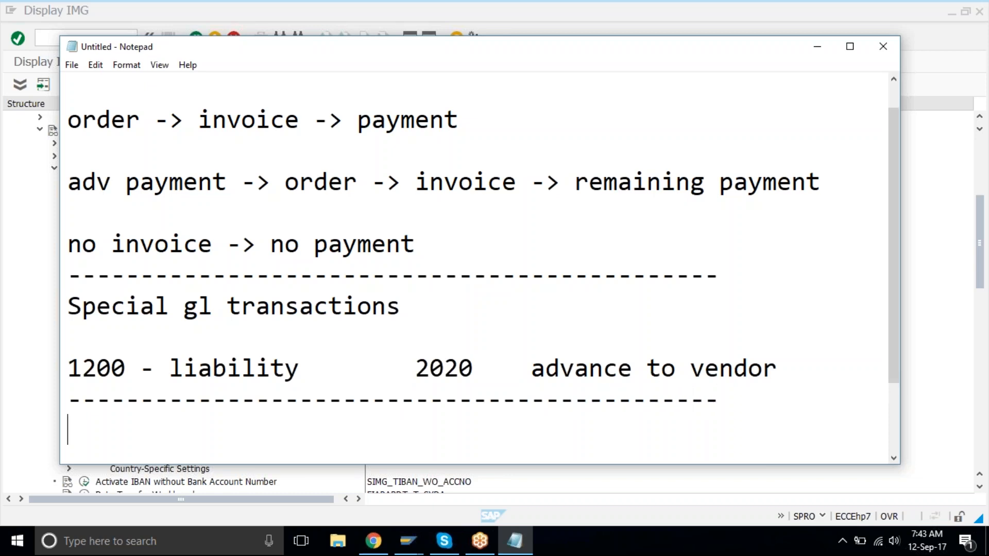
Note "assignment of adv pmt acct" with transaction code obyr, and close the entry with another dashed separator line
text(assignment)
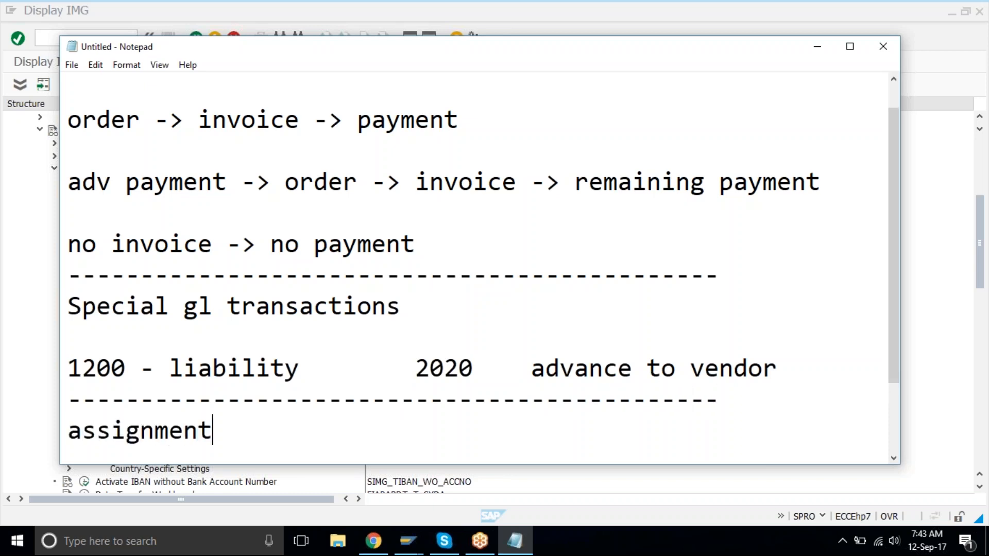
text( of adv pmt acct	obyr)
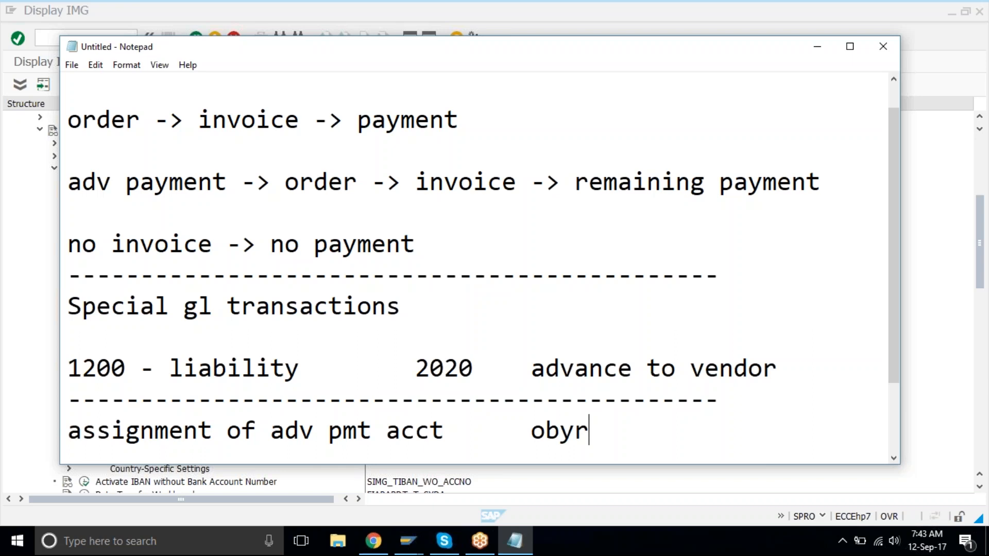
key(Return)
text(-)
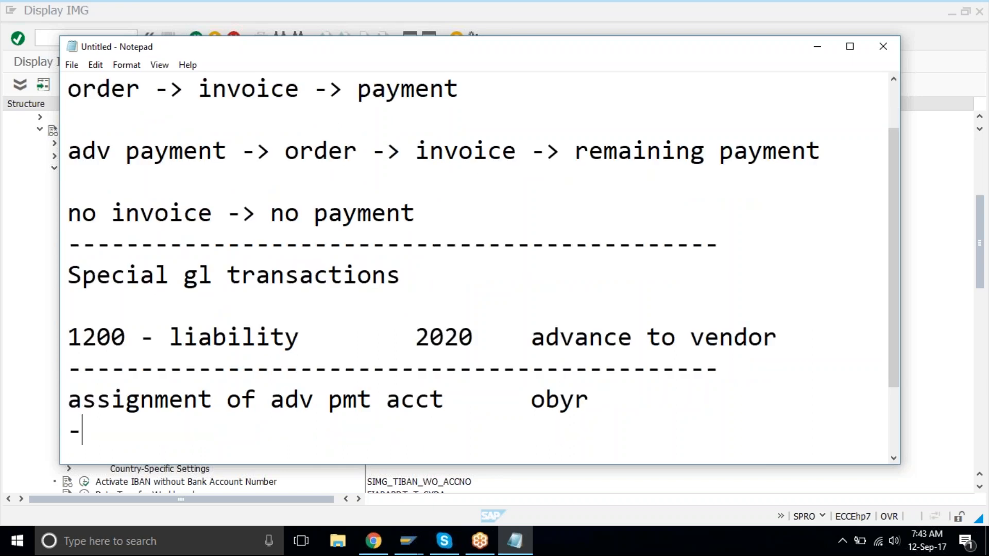
text(---------------------------------------------------------------------------)
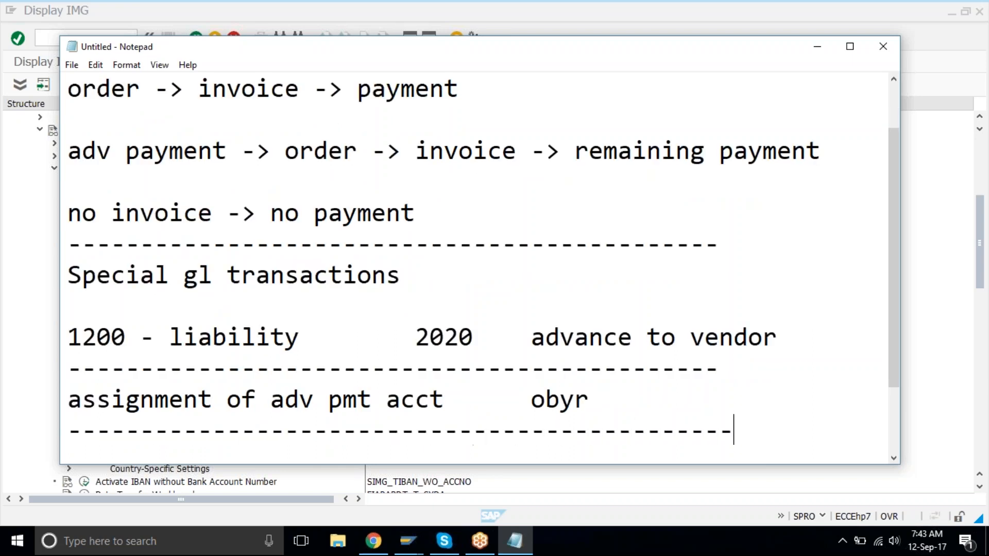
key(BackSpace)
key(BackSpace)
key(Return)
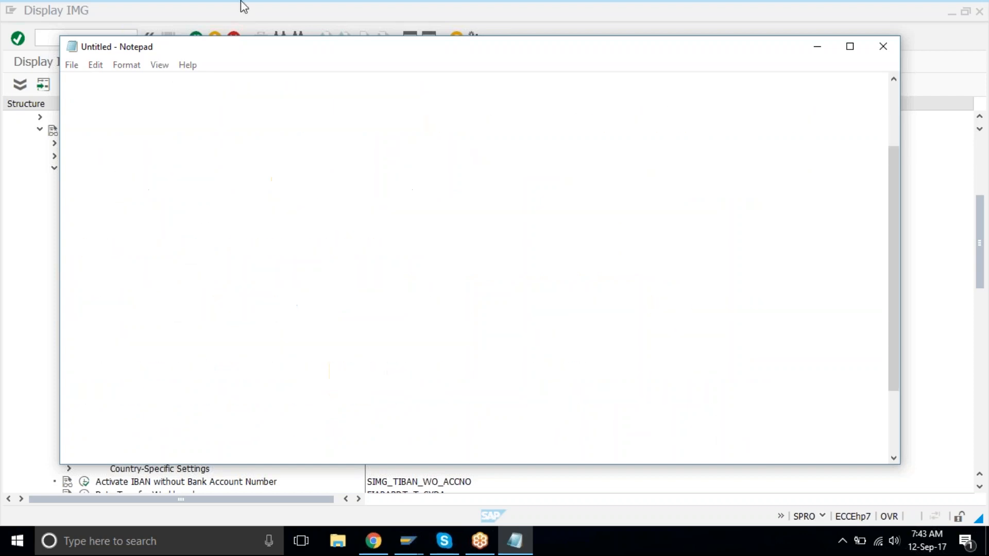
Switch to SAP, trace the IMG path to Down Payment Made, and execute Define Alternative Reconciliation Account for Down Payments
click(243, 4)
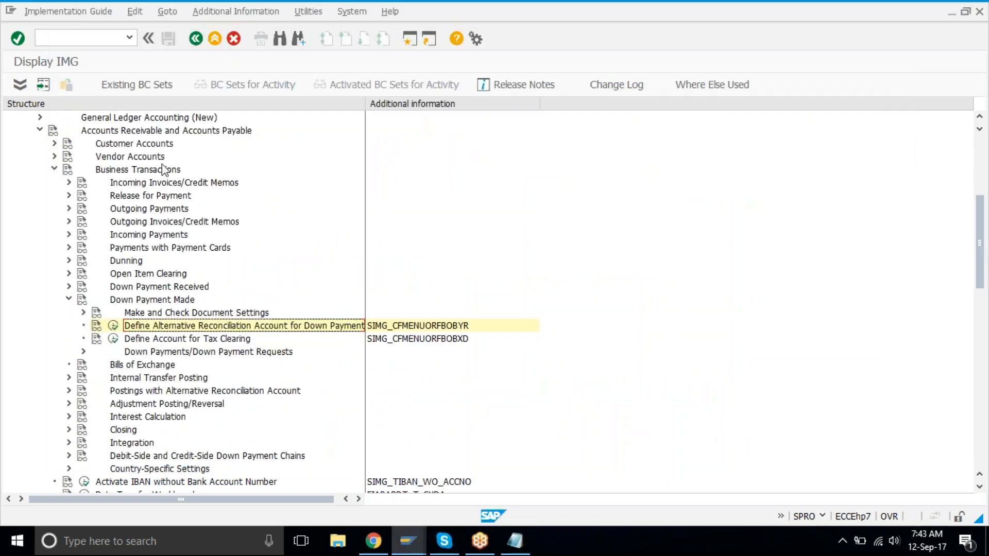
click(160, 131)
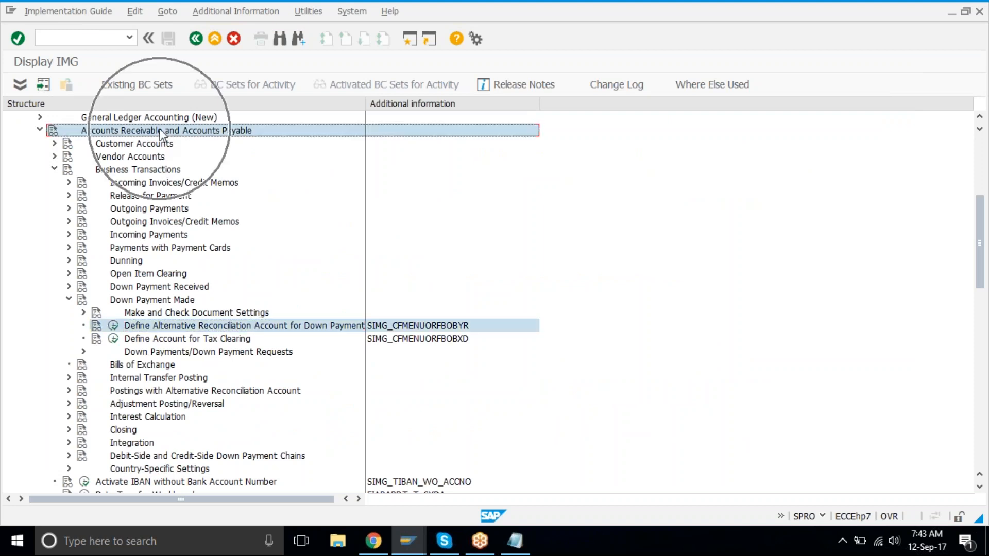
scroll(160, 132, up, 1)
scroll(160, 131, up, 2)
click(128, 183)
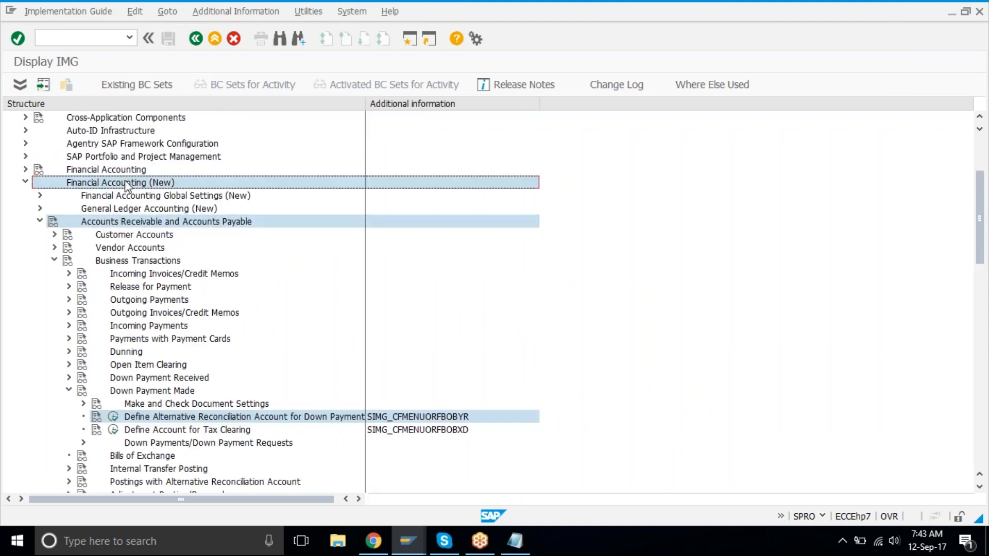
click(149, 391)
click(135, 261)
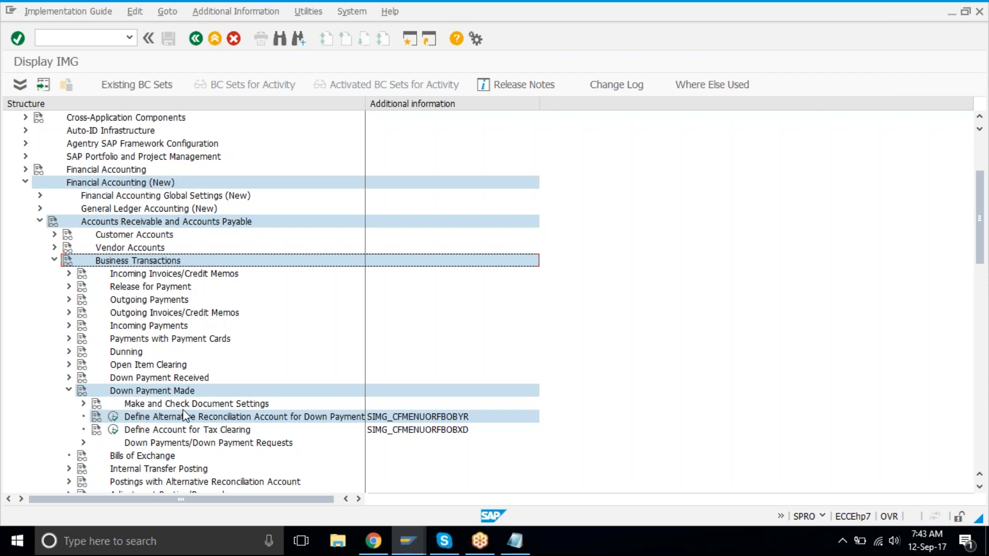
scroll(210, 432, down, 5)
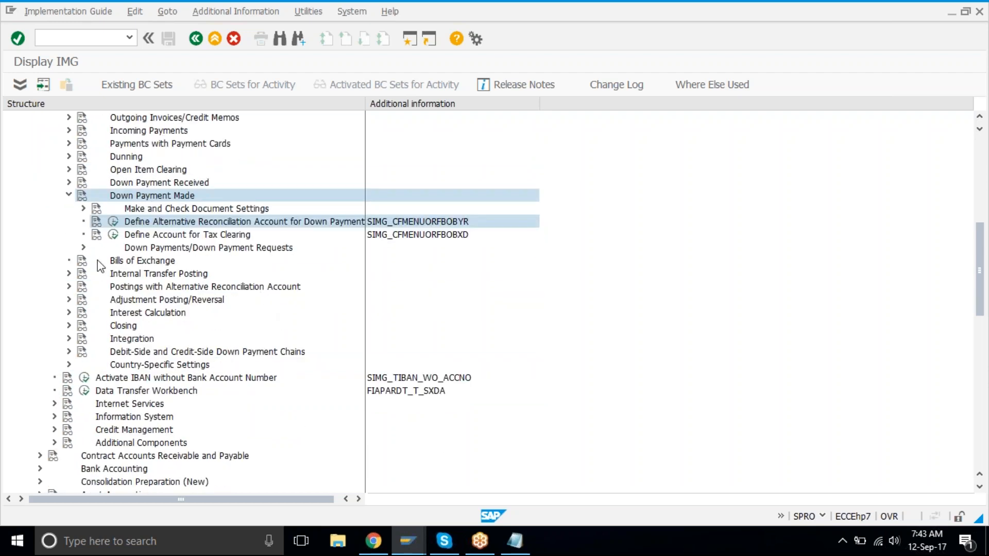
click(112, 221)
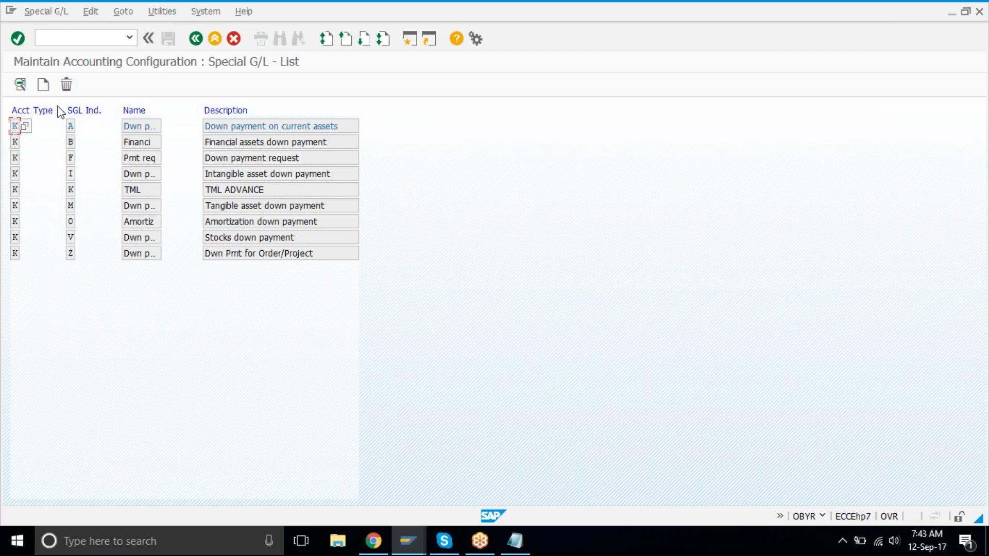
Examine the special G/L entries for down payment on current assets (A) and down payment request (F)
double_click(70, 126)
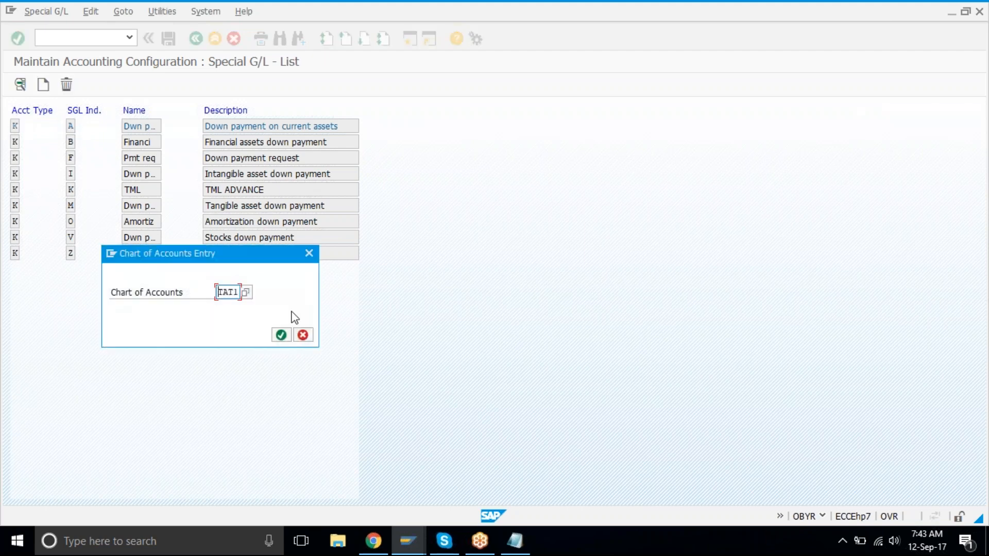
click(302, 335)
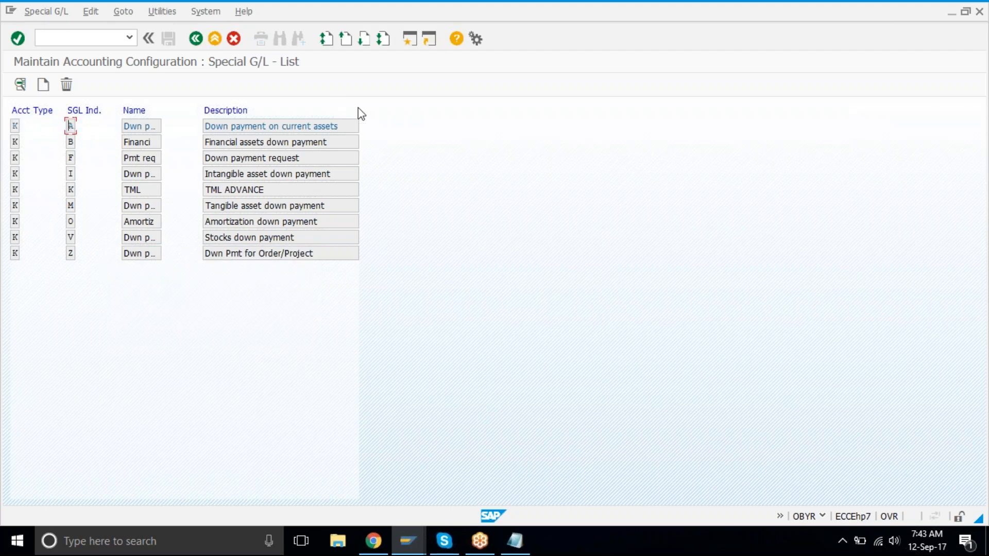
drag(347, 126, 211, 133)
click(211, 133)
drag(317, 158, 201, 162)
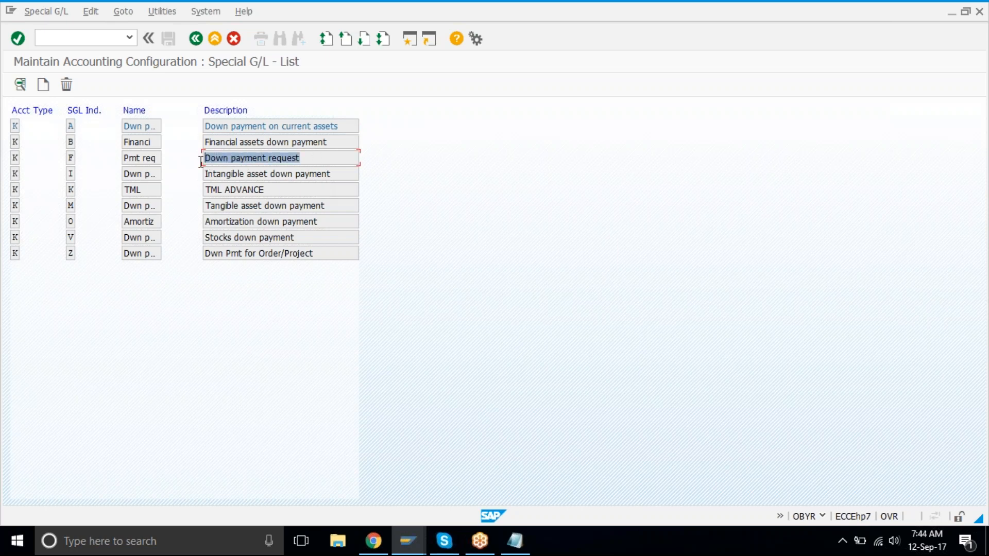
click(202, 161)
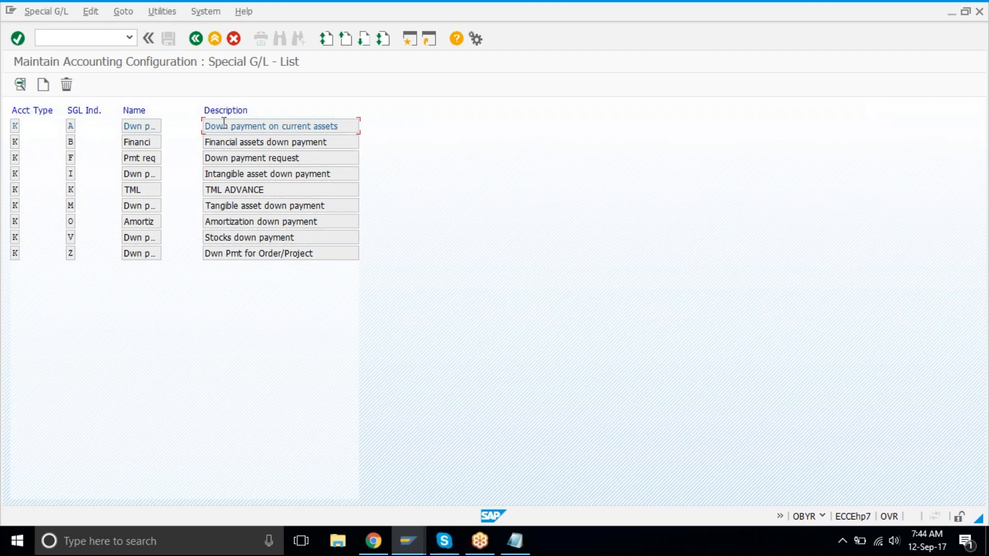
drag(224, 122, 343, 131)
click(343, 131)
Open special G/L indicator A for chart of accounts TAT1 and enter reconciliation accounts 1200 and 1210
double_click(263, 126)
click(281, 335)
click(71, 190)
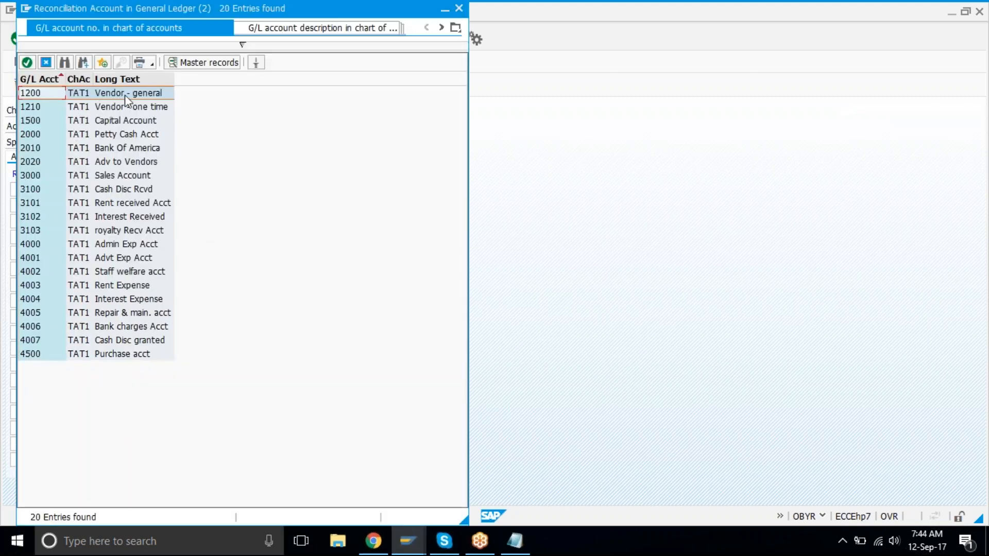
click(149, 104)
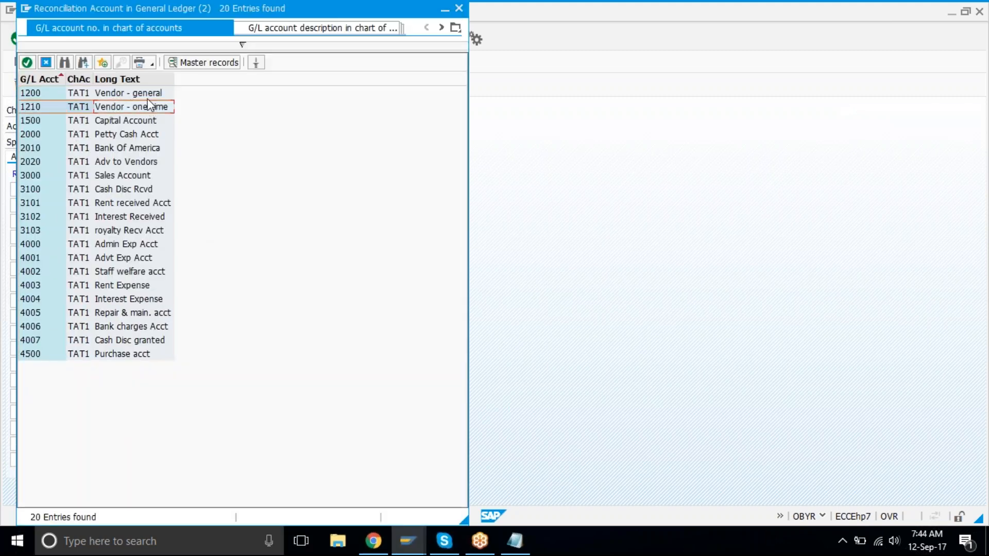
double_click(146, 96)
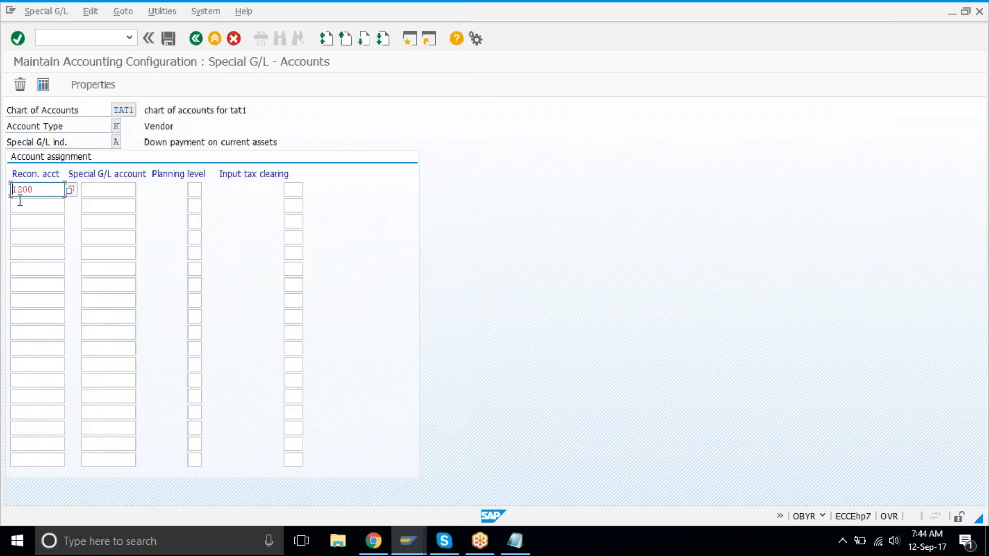
click(20, 202)
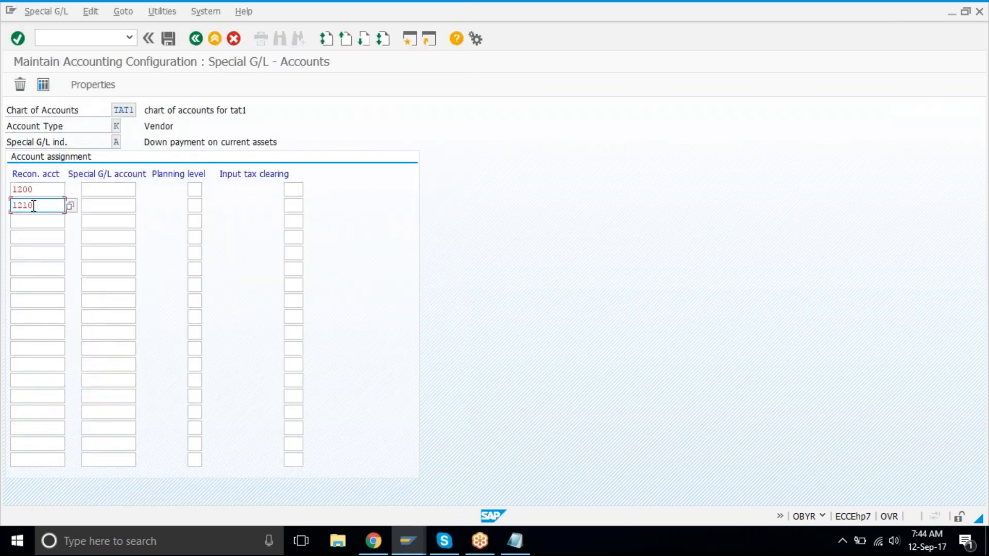
Assign special G/L account 2020 (Adv to Vendors) to both reconciliation accounts of indicator A
click(114, 192)
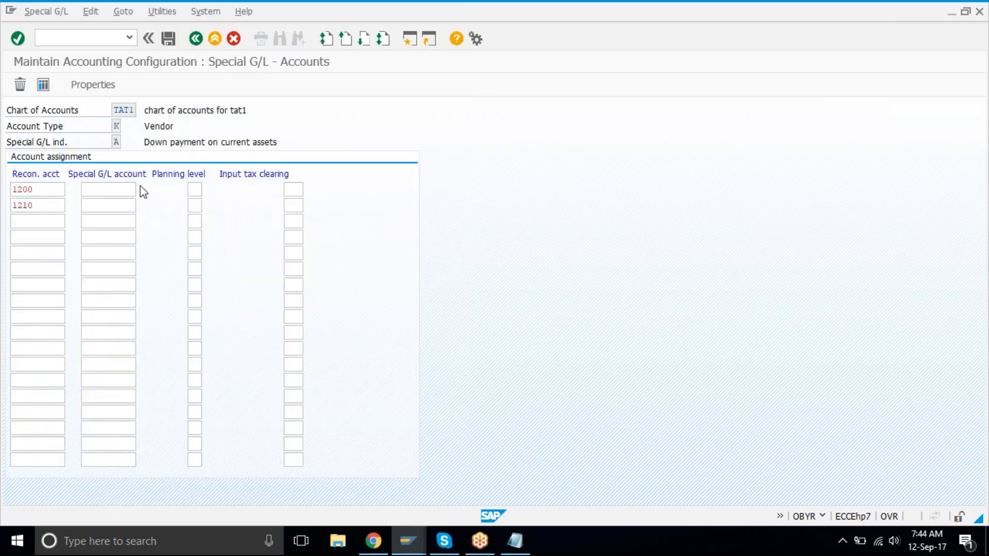
key(F4)
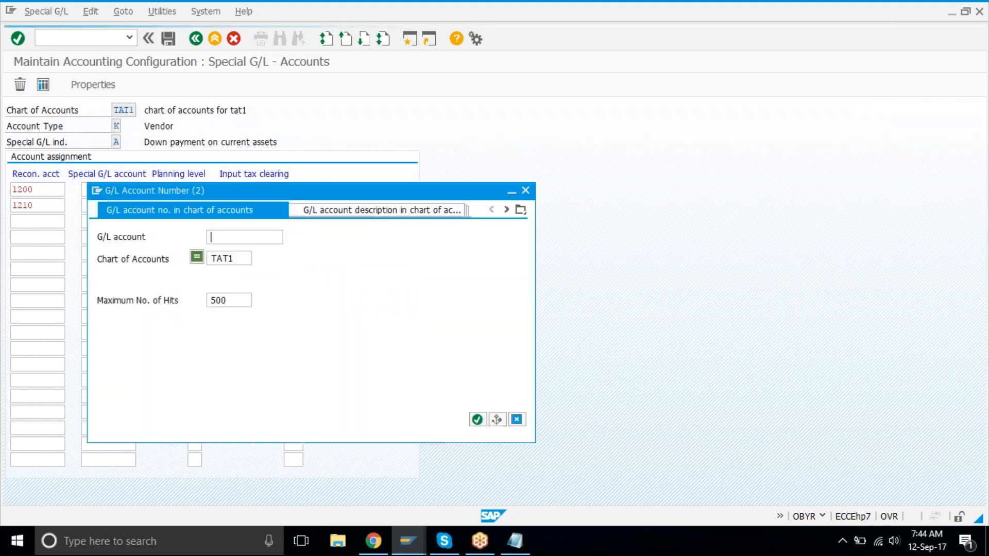
key(Return)
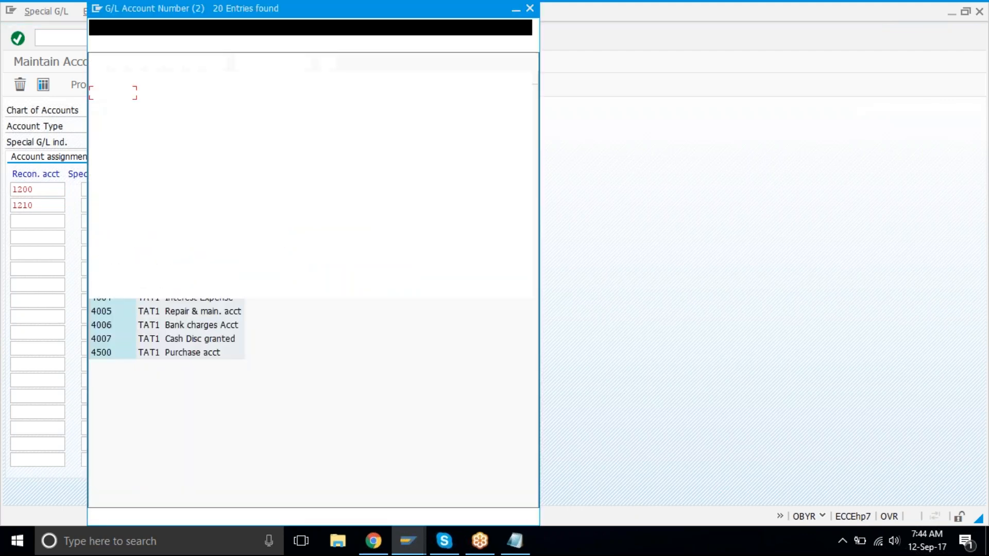
click(153, 162)
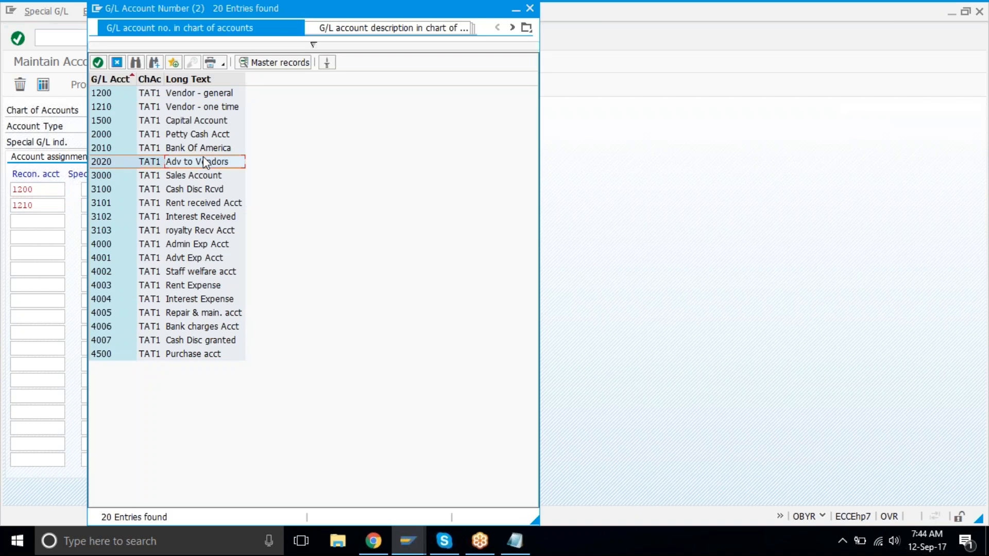
double_click(203, 157)
click(96, 208)
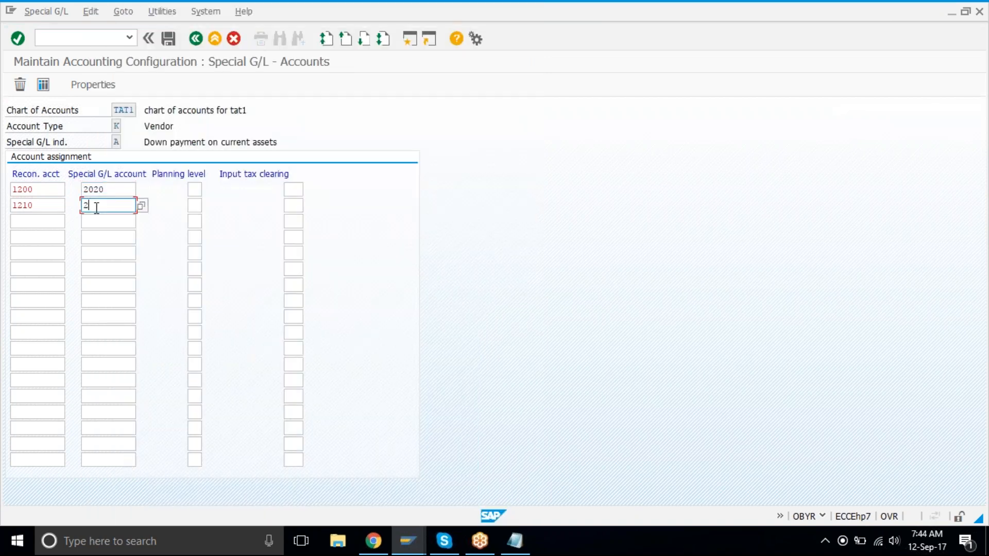
text(2020)
key(Return)
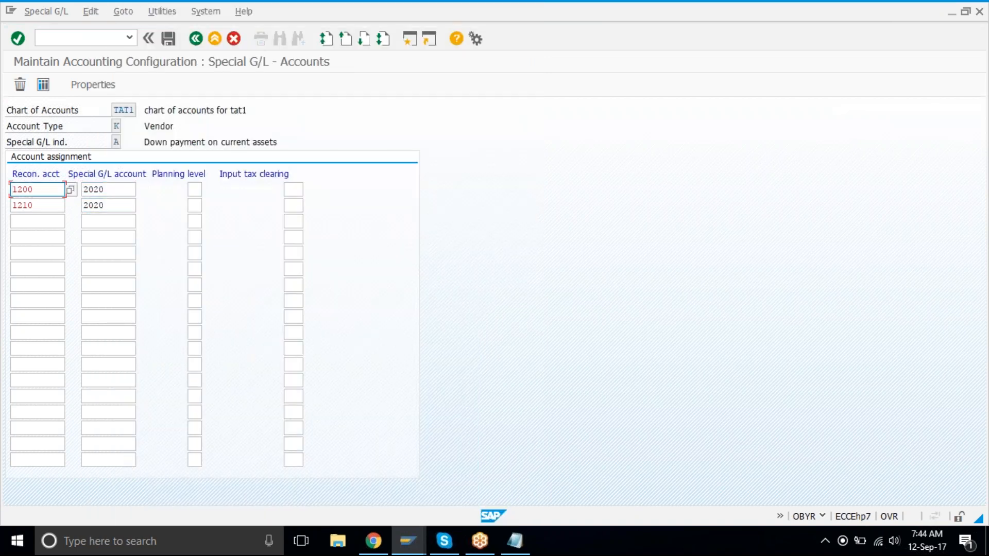
Save the indicator A assignments to customizing request EH7K900735 and return to the special G/L list
click(165, 40)
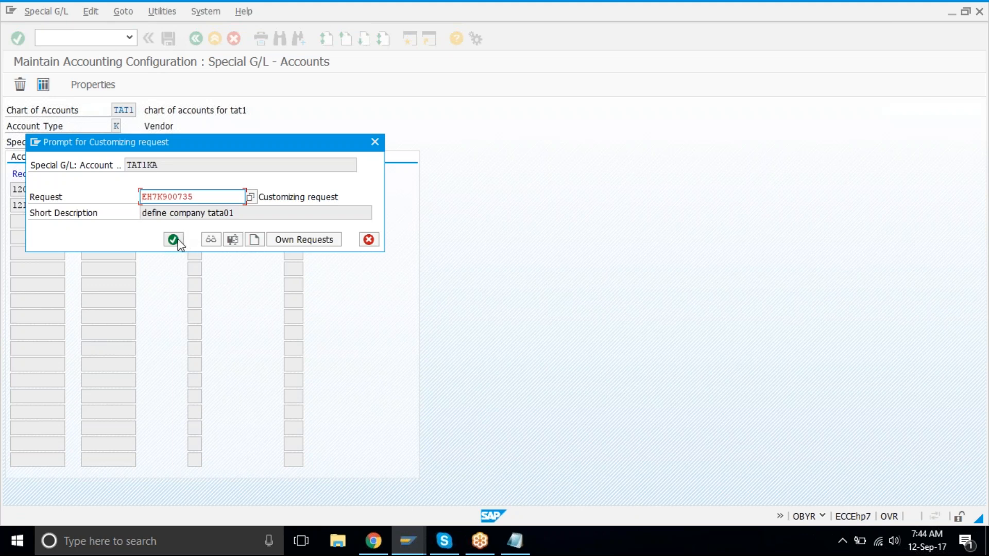
click(168, 240)
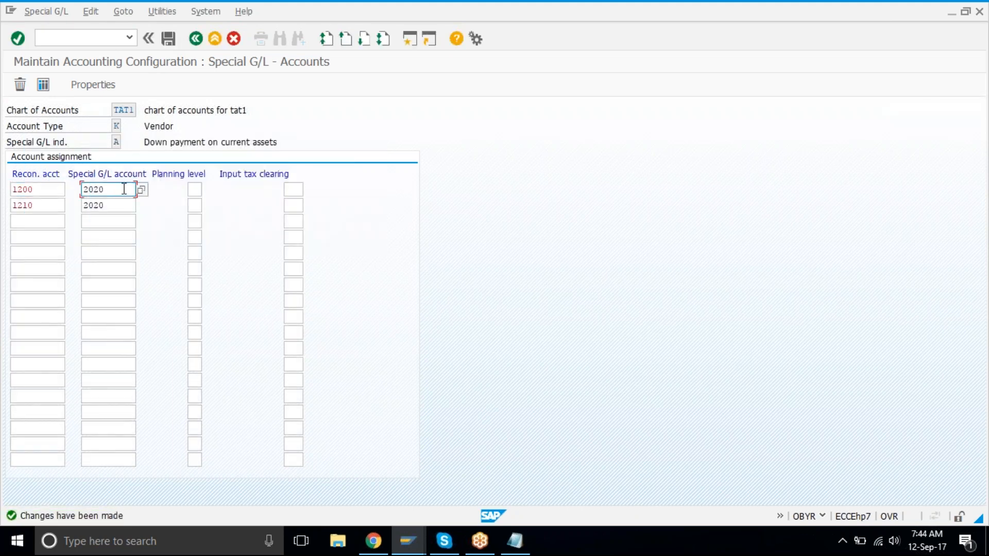
click(55, 206)
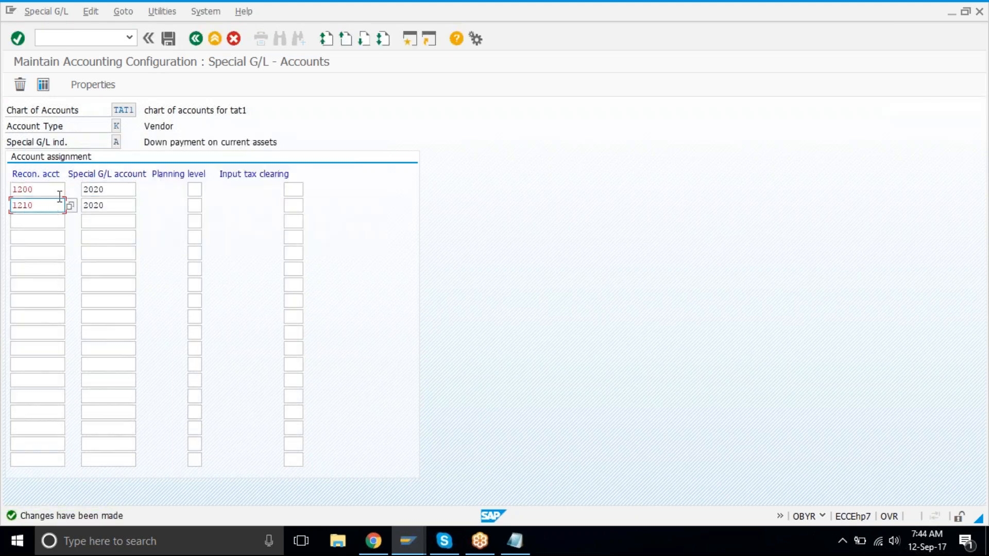
click(196, 39)
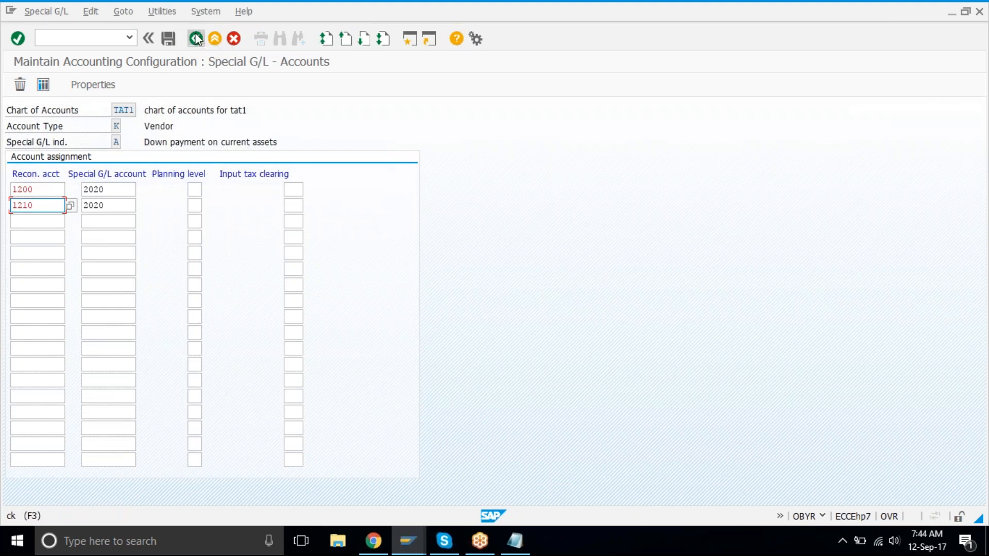
Open special G/L indicator F (Down payment request) and enter reconciliation accounts 1200 and 1210
double_click(73, 155)
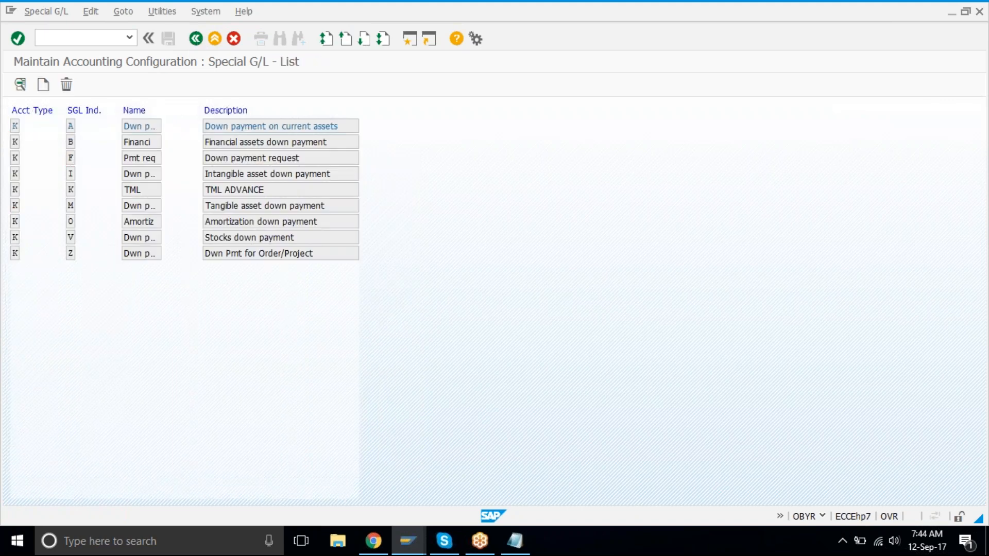
text(1200)
key(Down)
text(1210)
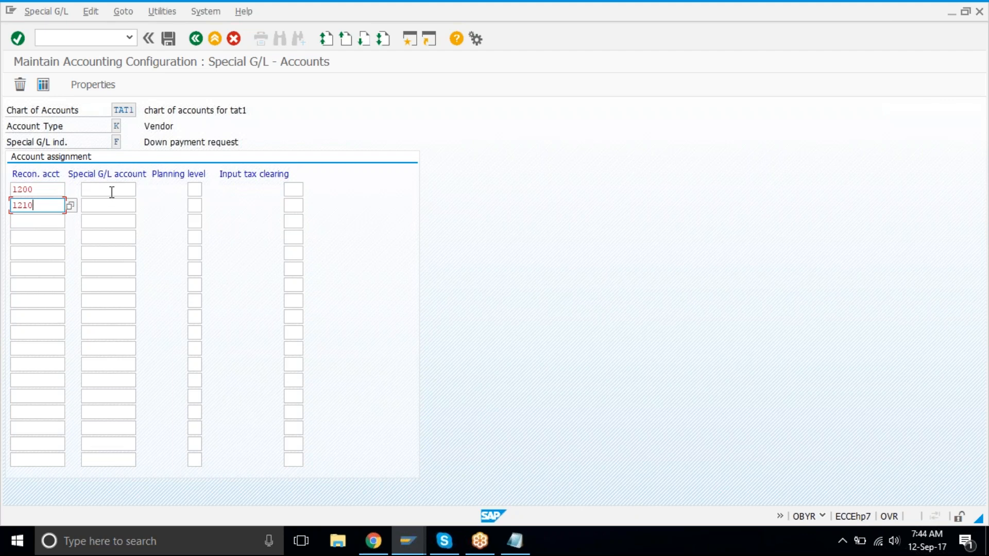
Assign special G/L account 2020 to both reconciliation accounts of the down payment request indicator
click(110, 191)
text(2020)
key(Down)
text(2020)
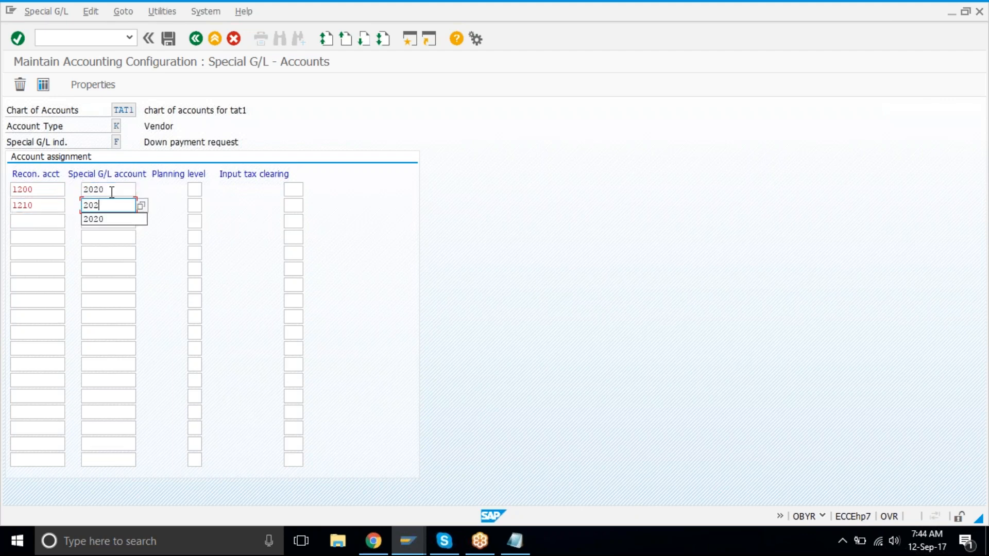
key(Return)
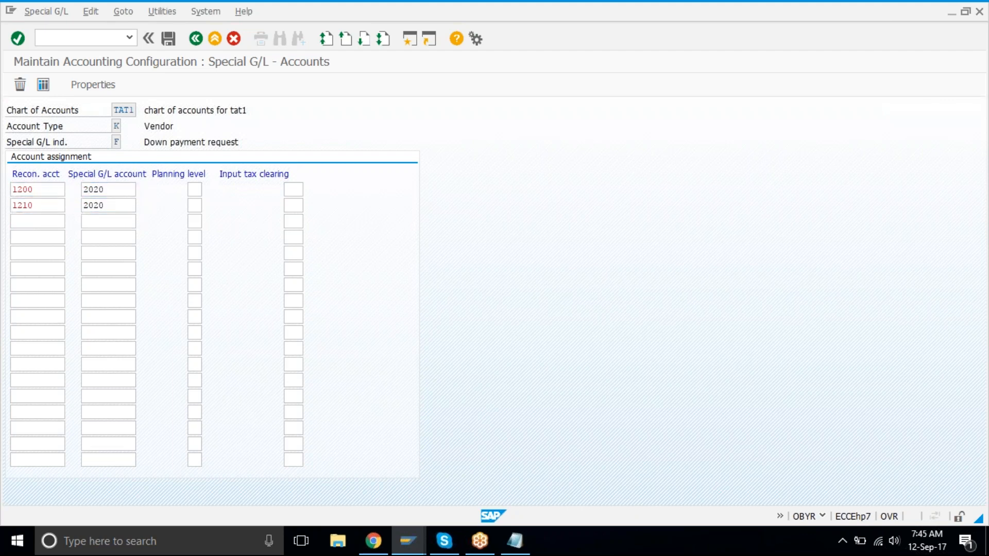
Save the indicator F assignments to customizing request EH7K900735 and return to the IMG structure
key(ctrl+s)
click(174, 240)
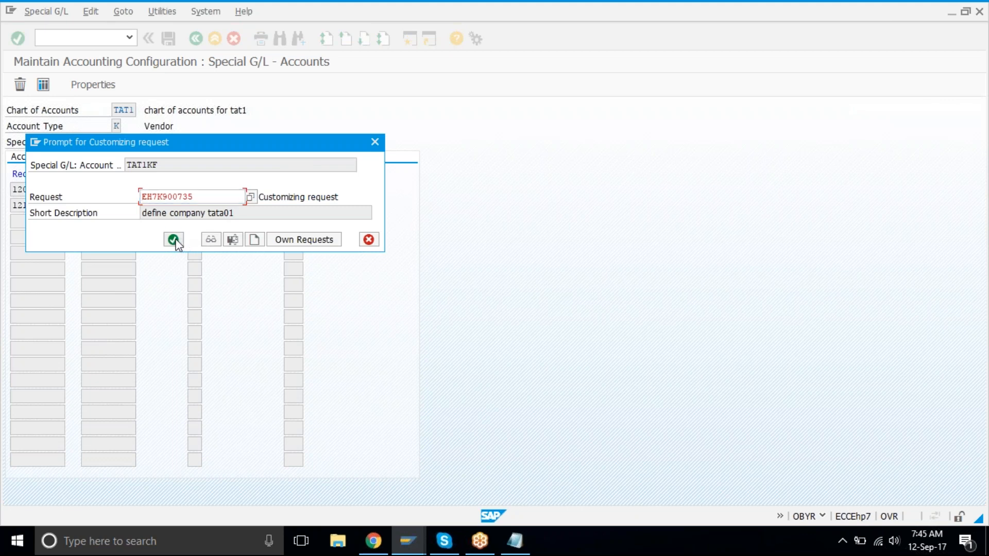
click(216, 40)
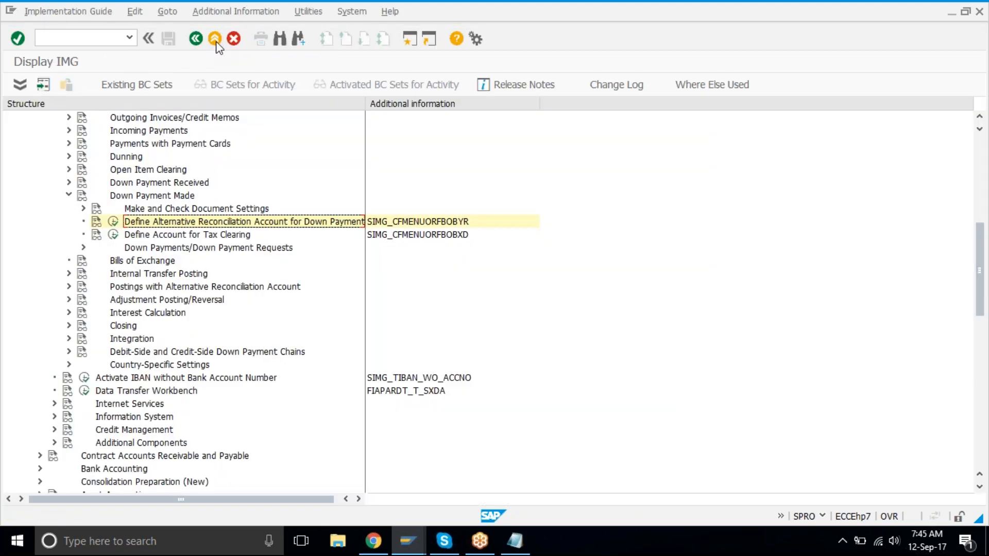
Collapse the Accounts Receivable and Accounts Payable branch with its expanded subnodes, and leave the IMG for the Notepad notes
click(69, 195)
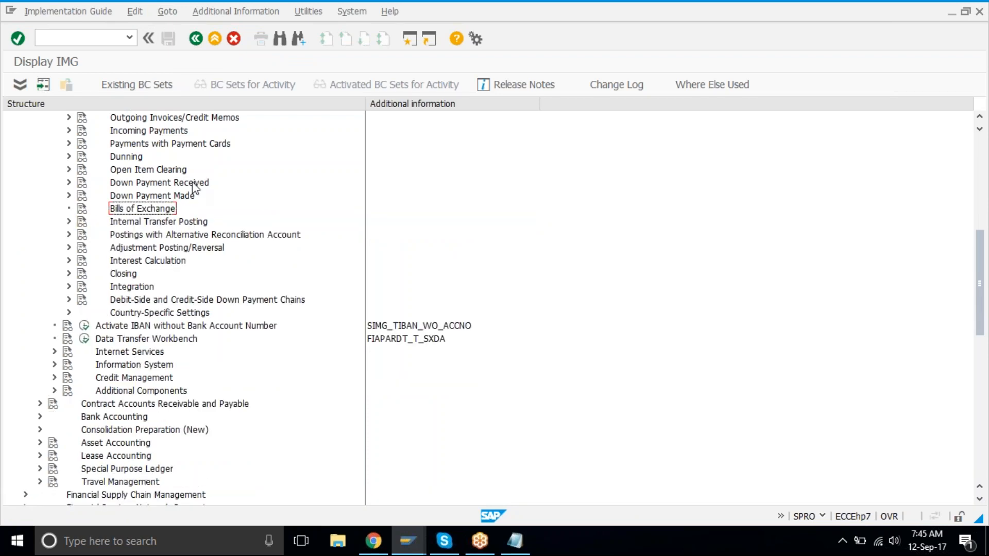
scroll(193, 181, up, 1)
scroll(192, 181, up, 3)
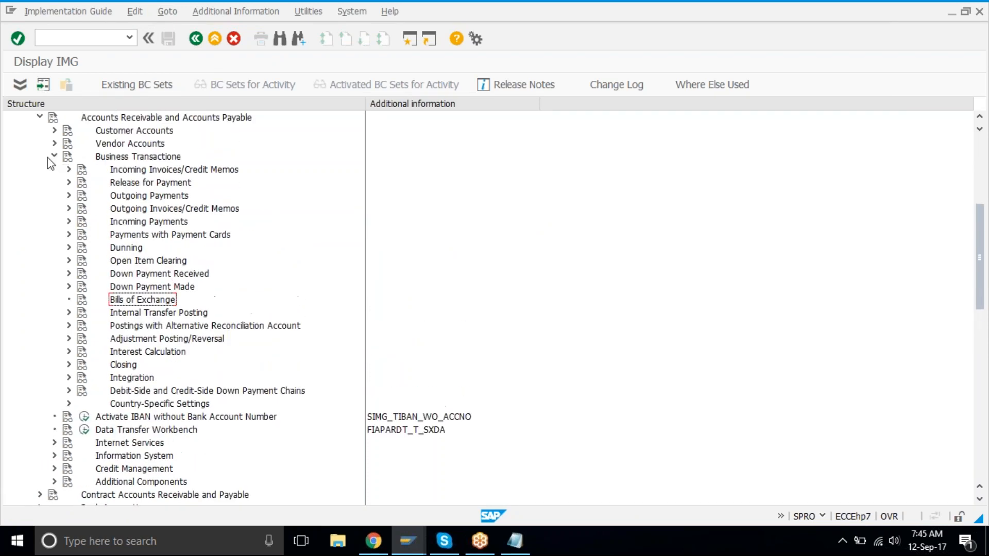
click(55, 156)
click(40, 117)
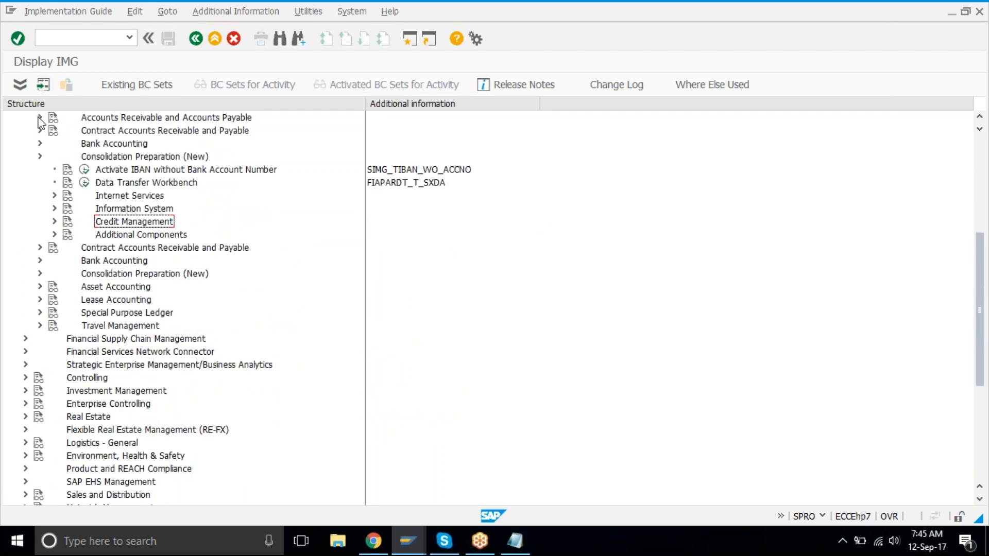
scroll(218, 184, up, 5)
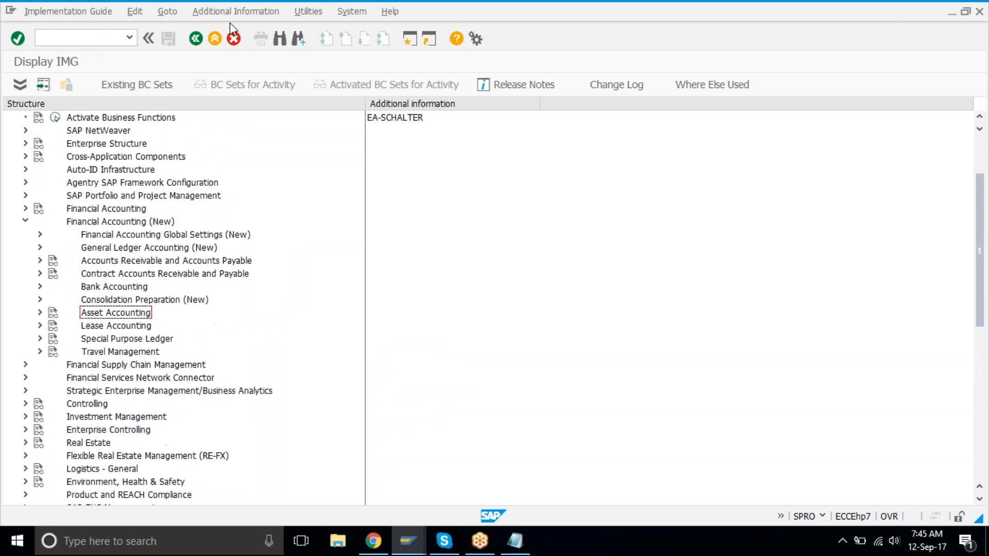
click(215, 38)
click(530, 549)
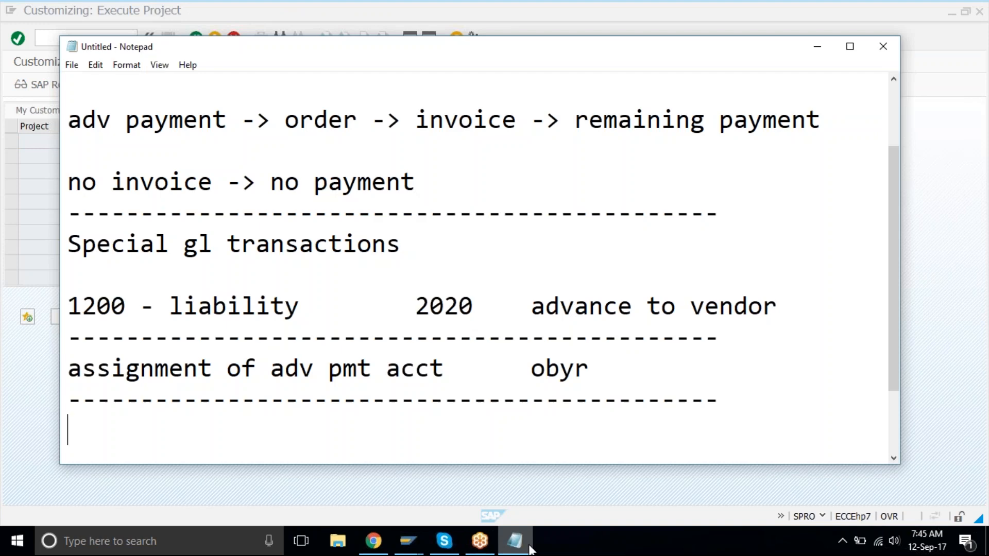
Make room below the last separator line in the notes and write the entry "1. f-47 request"
key(Return)
key(Return)
key(Return)
key(Return)
key(Return)
key(Return)
key(Return)
key(Return)
key(Return)
key(Return)
key(Return)
key(Return)
key(Up)
key(Up)
key(Up)
key(Up)
key(Up)
key(Up)
key(Up)
key(Up)
key(Up)
key(Up)
key(Up)
key(Up)
key(Up)
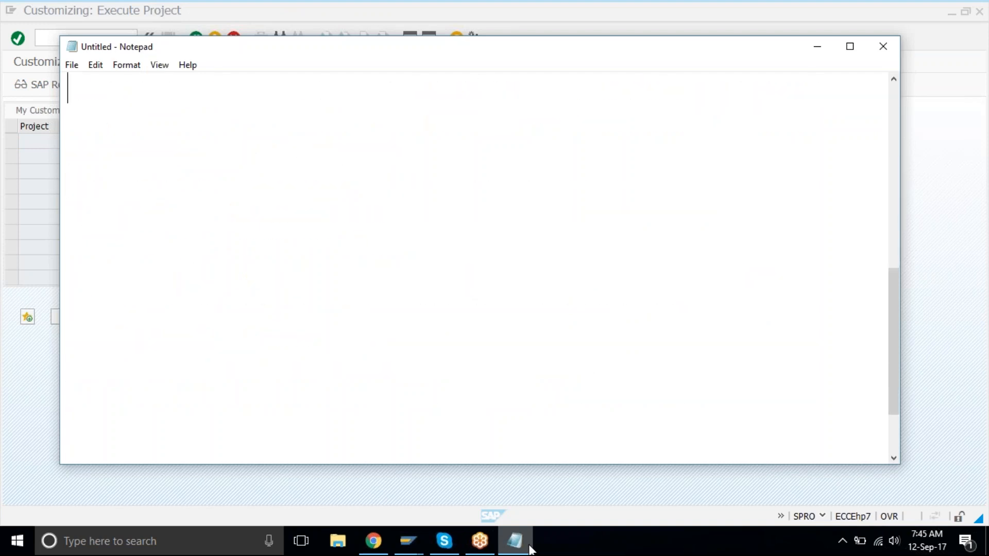
key(Down)
text(1)
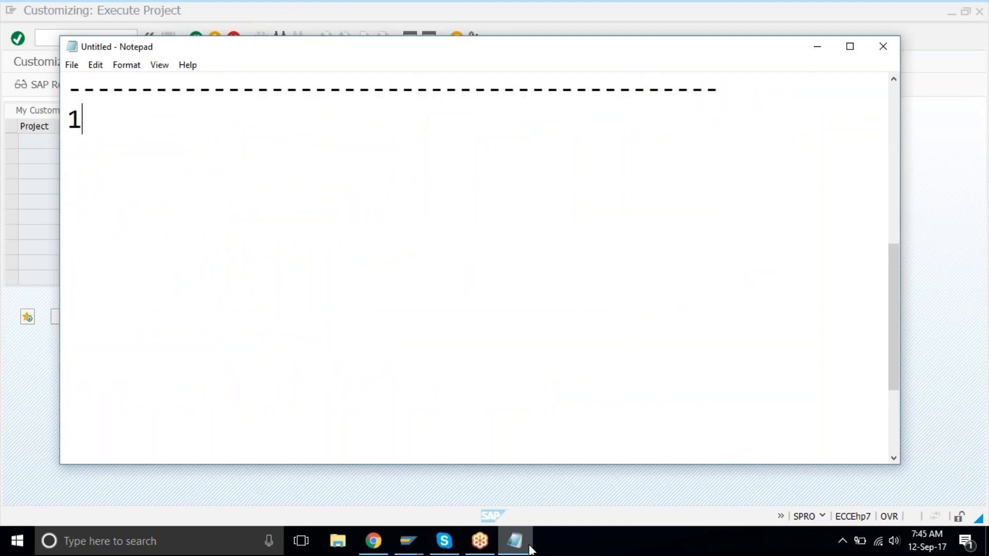
text(. f-476)
key(BackSpace)
text(re)
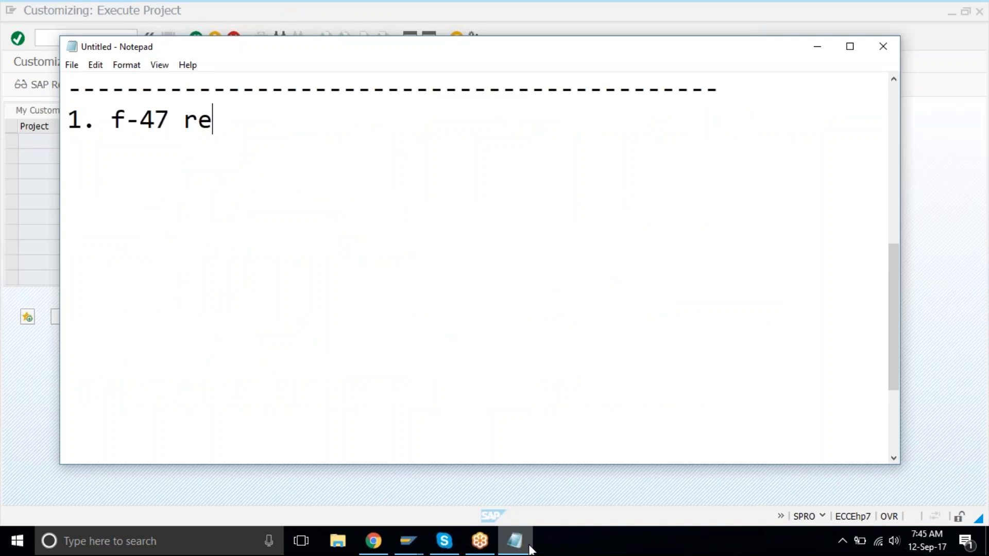
text(quest)
Add the second entry "2. f-48 down payment" to the numbered list
key(Return)
text(2. )
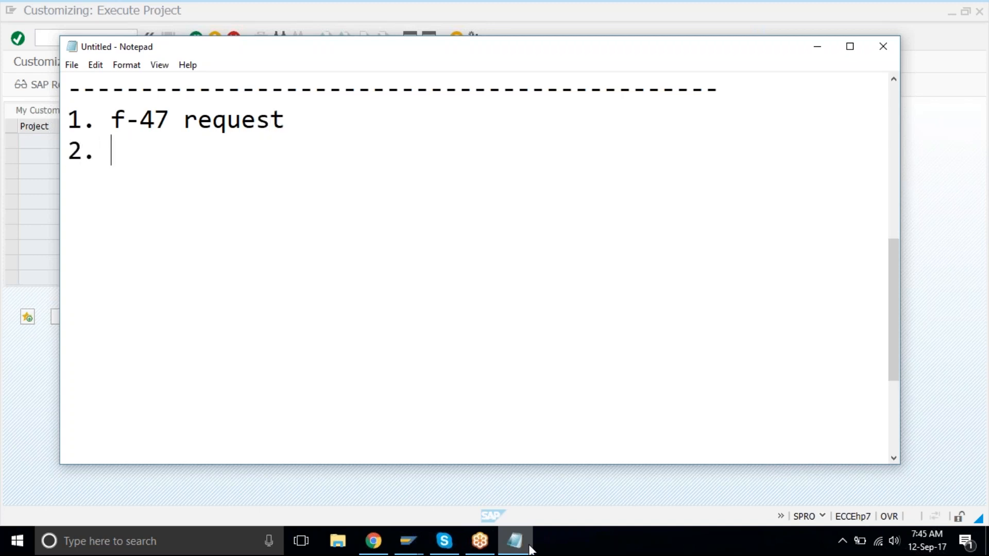
text(f-48 d)
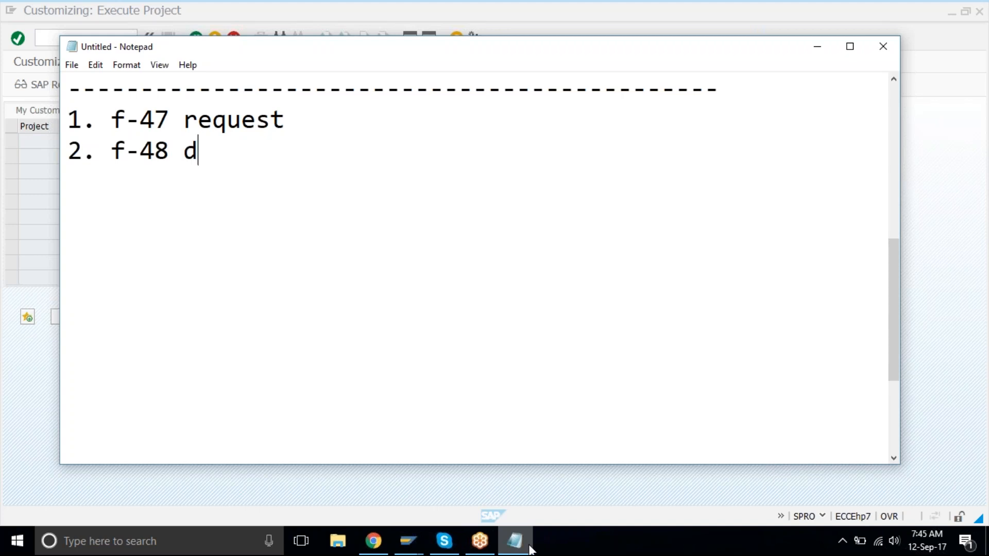
text(own payment)
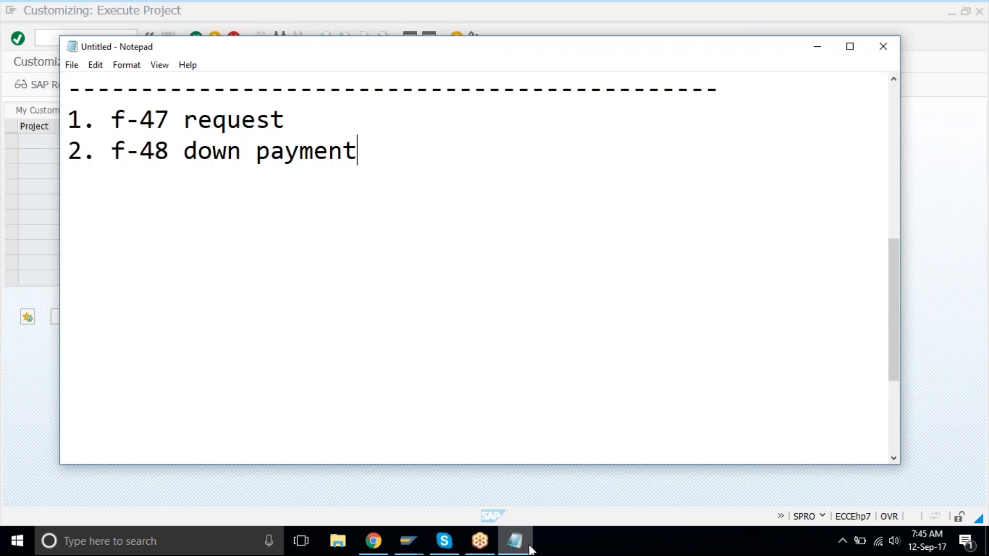
Add the third entry "3. fb60 invoice" to the list
key(Return)
text(3.)
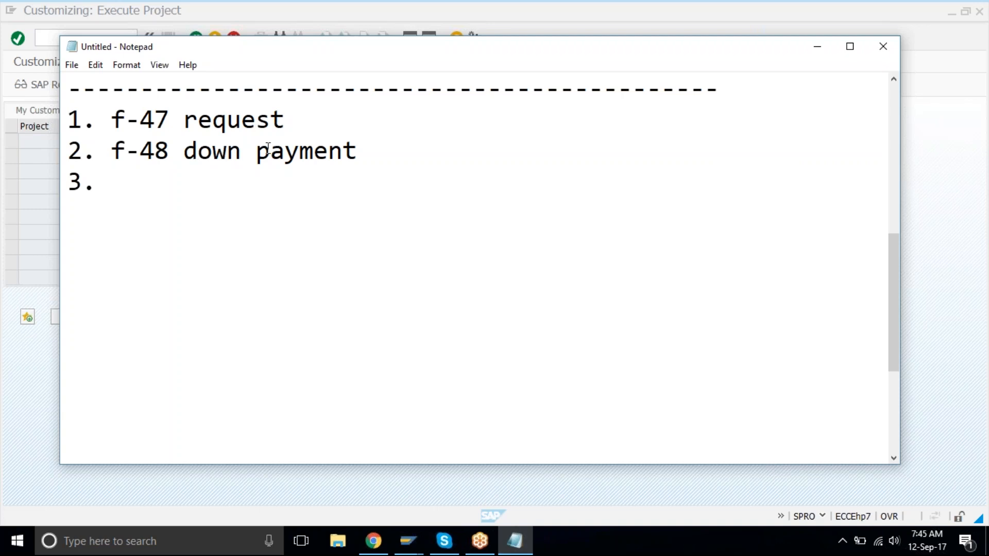
text(invoice)
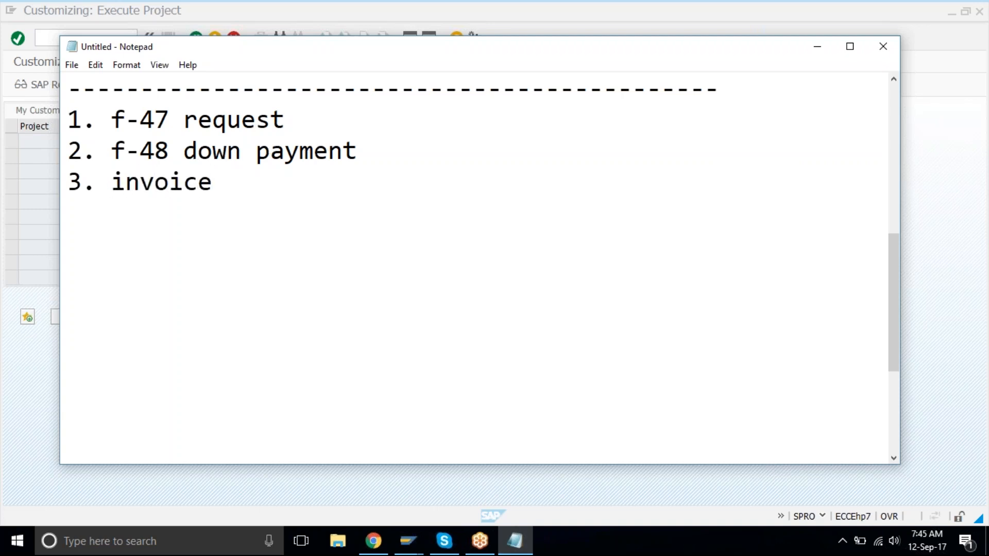
key(Left)
key(Left)
key(Left)
key(Left)
key(Left)
key(Left)
key(Left)
text(fb60)
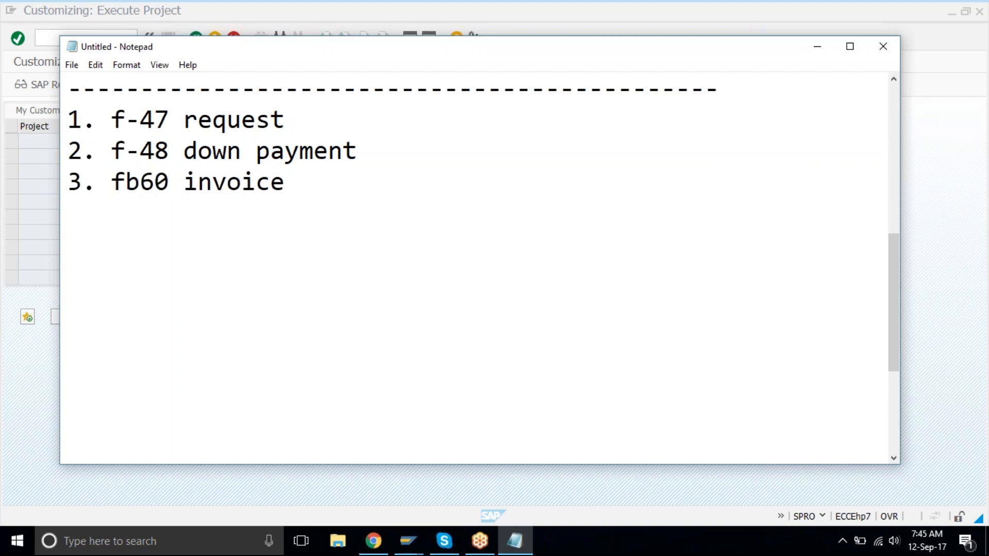
Add the fourth entry "4. f-54 down payment clearing" below the invoice line
key(End)
key(Return)
text(4. f)
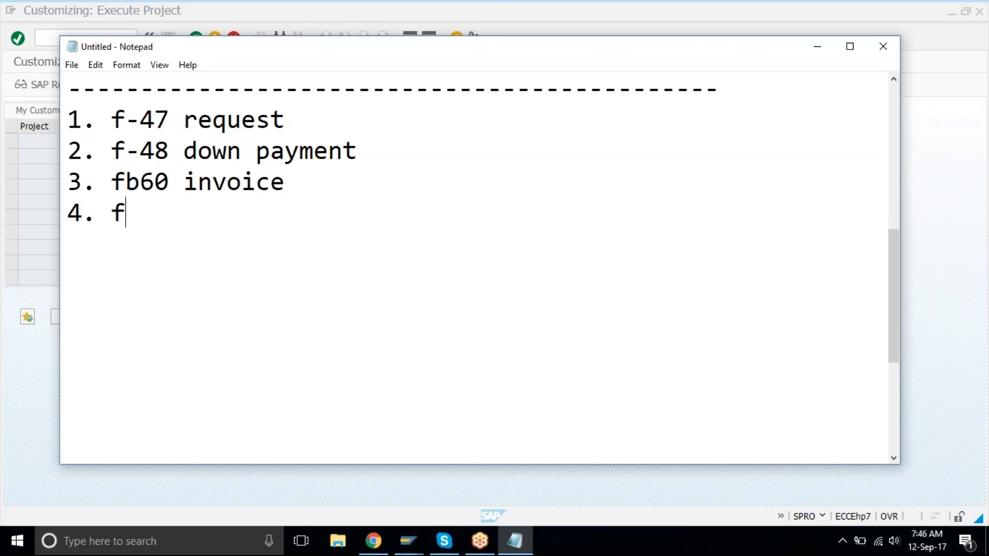
text(-54 down)
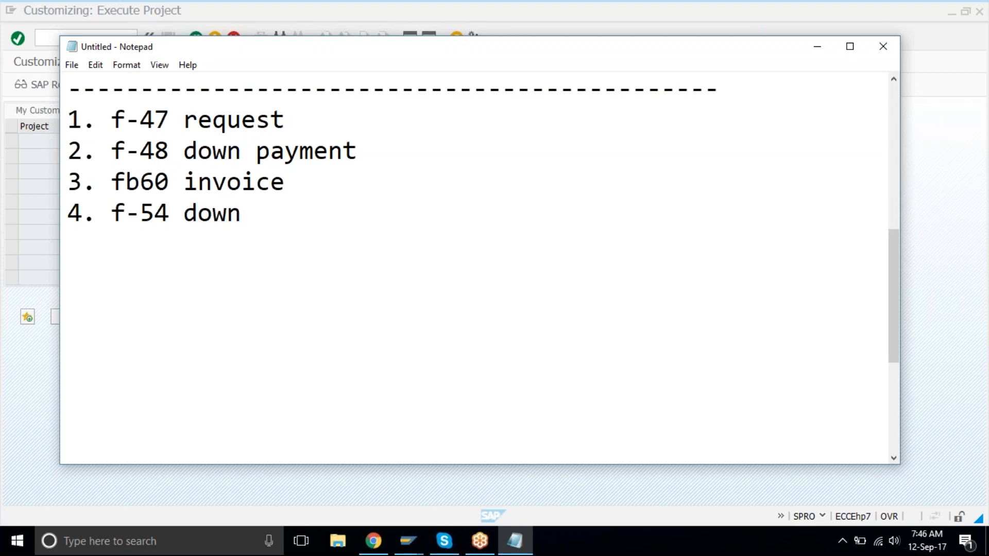
text( payment )
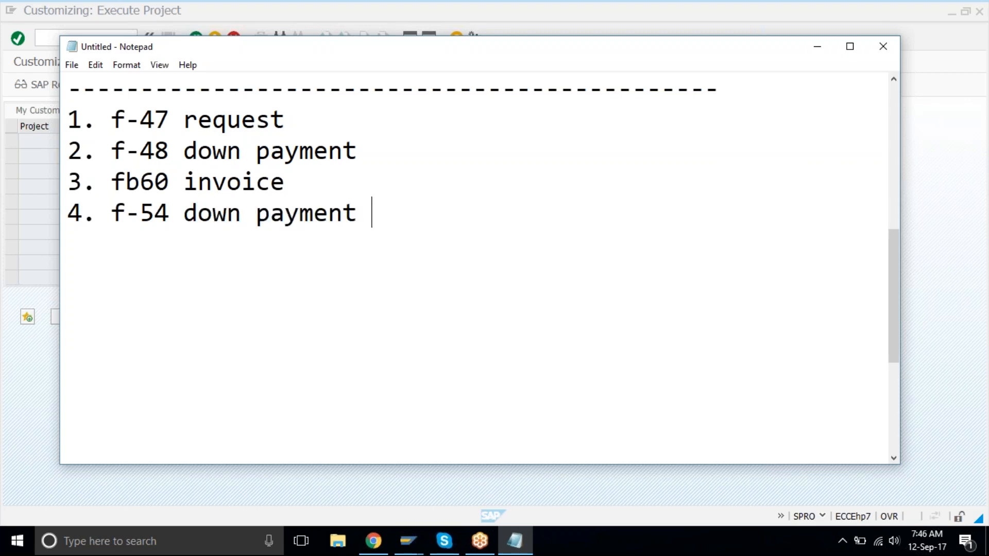
text(clearing)
Add the fifth entry "5. f-53/f110" with the description "outgoing payment" to the list
key(Return)
text(5. )
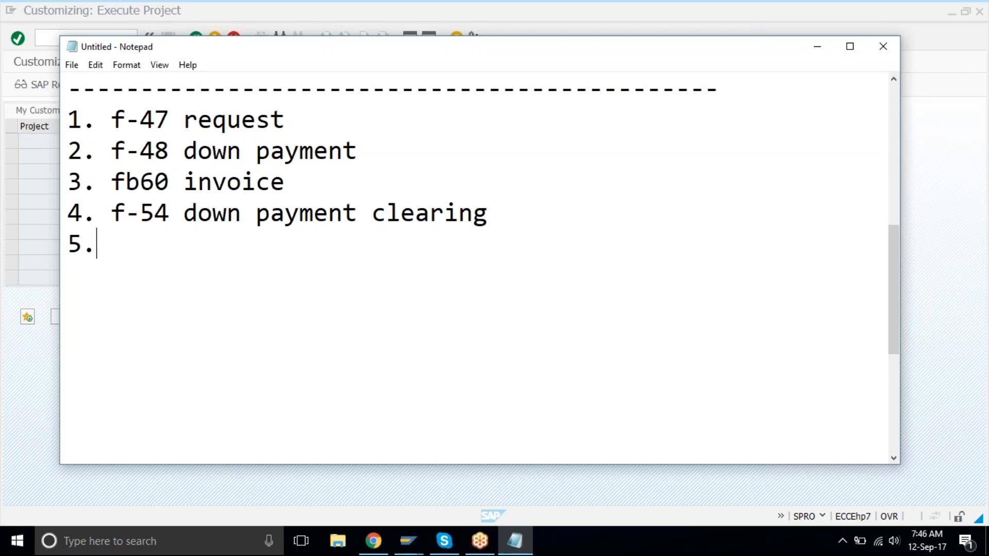
text(f-53/ff)
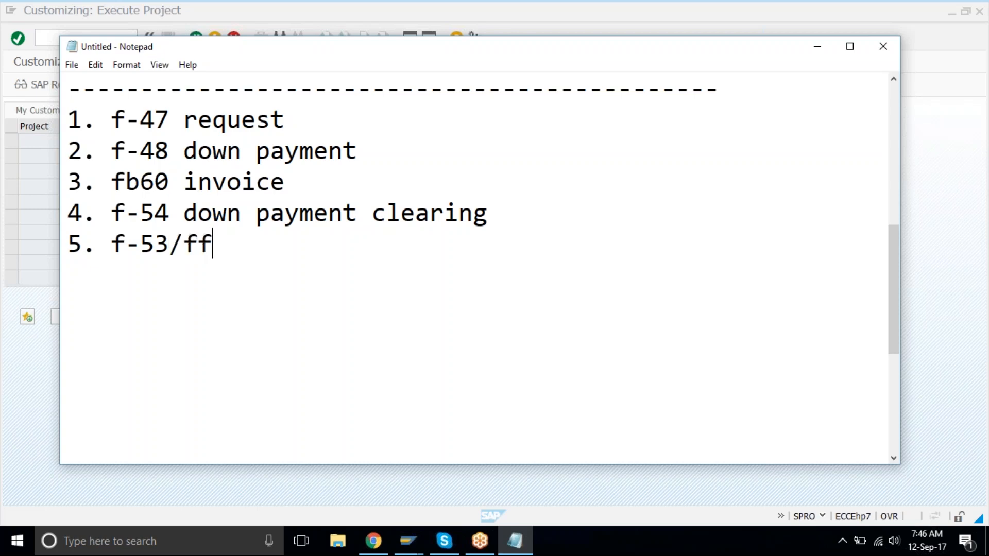
key(BackSpace)
text(110)
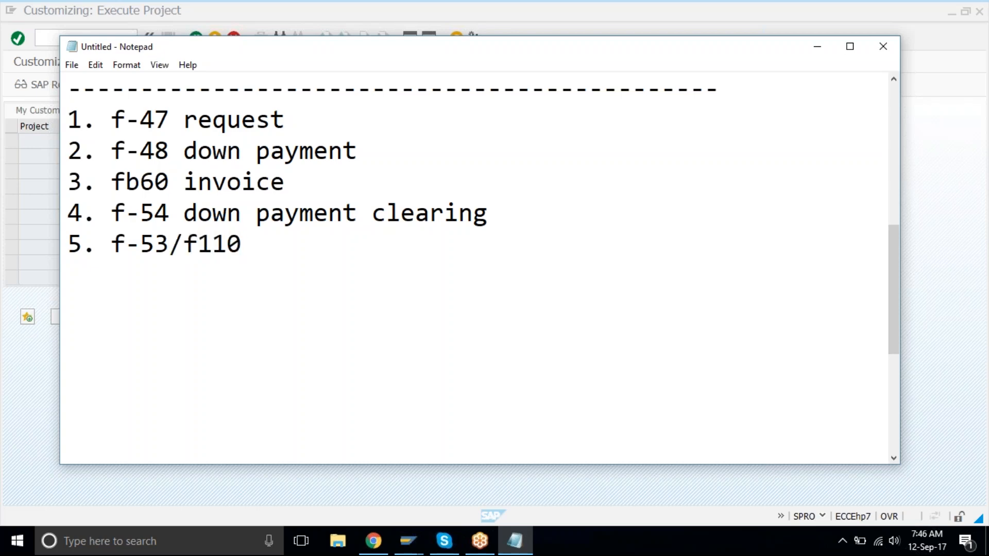
key(Tab)
text(outgoing p)
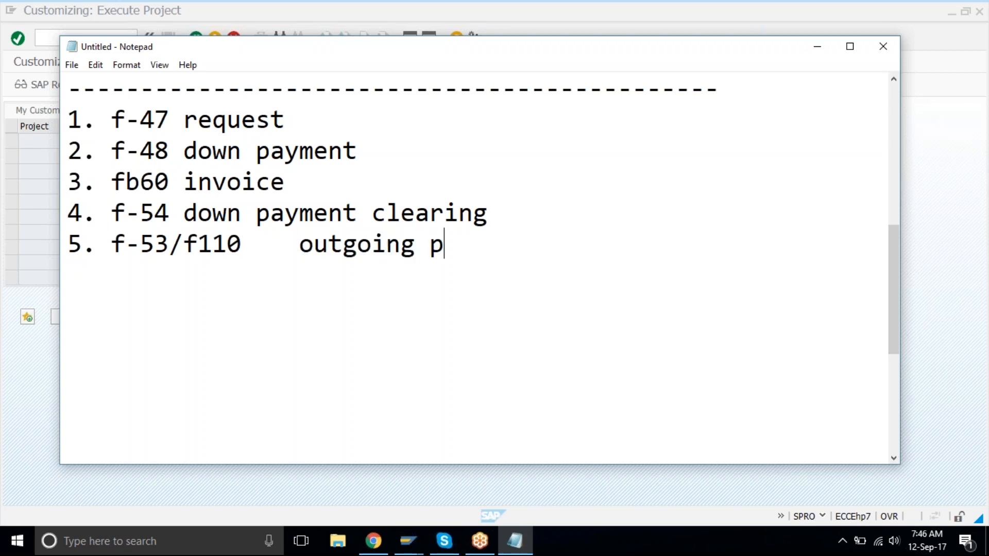
text(ayment)
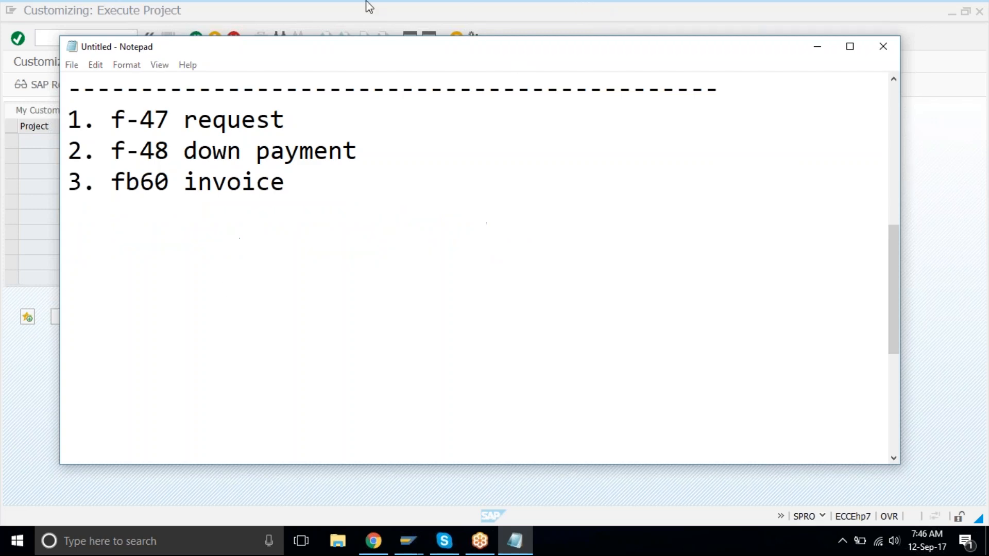
Switch to SAP and leave Customizing: Execute Project for the SAP Easy Access menu
click(366, 7)
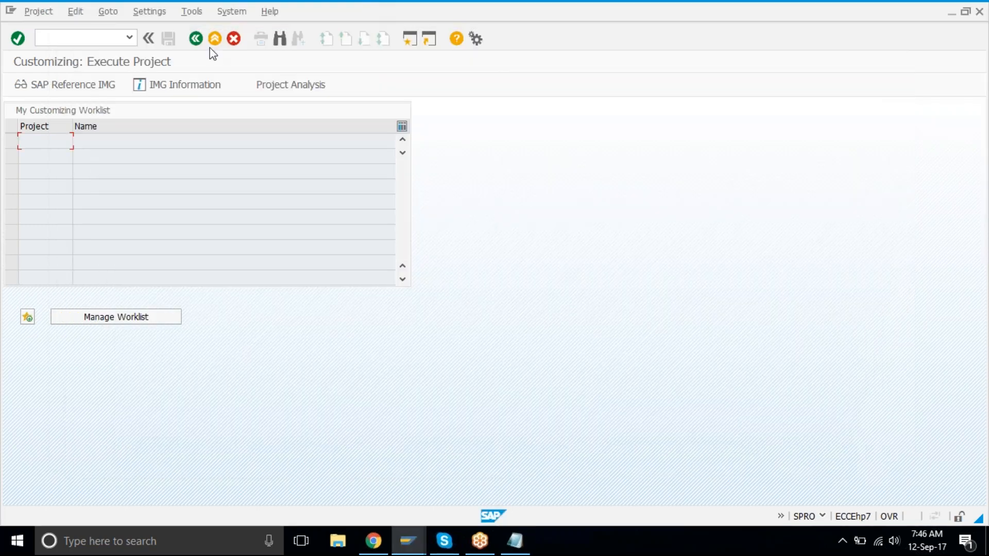
click(212, 45)
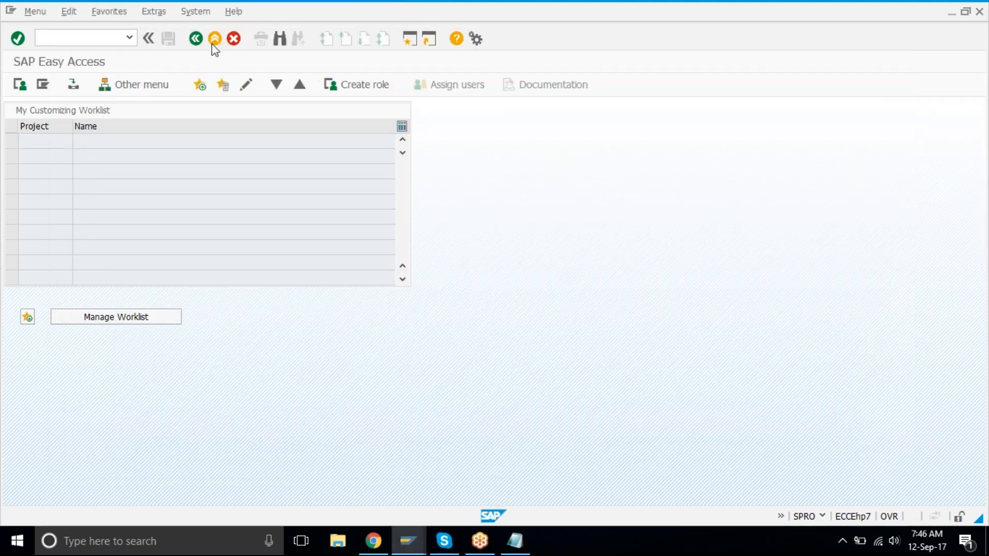
click(211, 45)
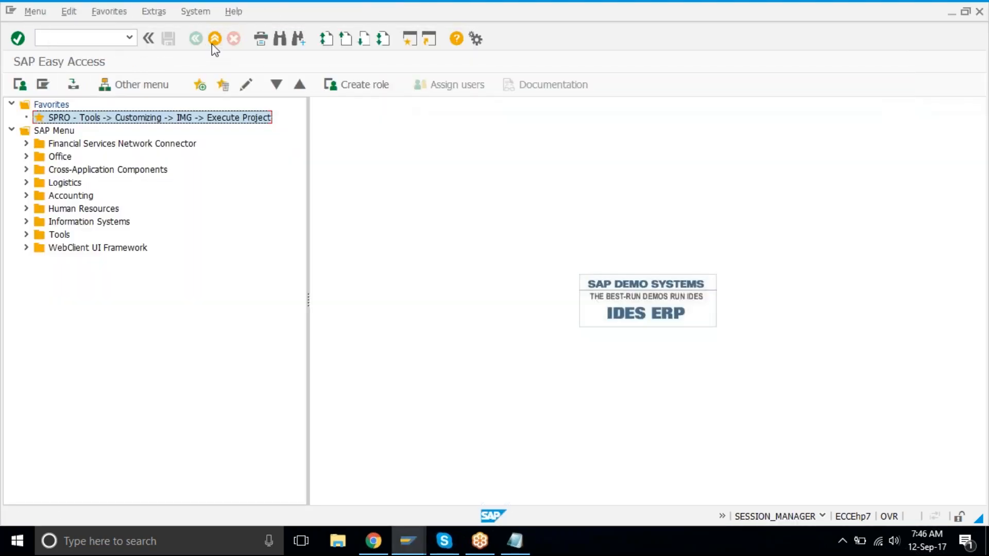
Expand Accounting > Financial Accounting > Accounts Payable > Document Entry > Down Payment and select F-47 - Request
double_click(67, 195)
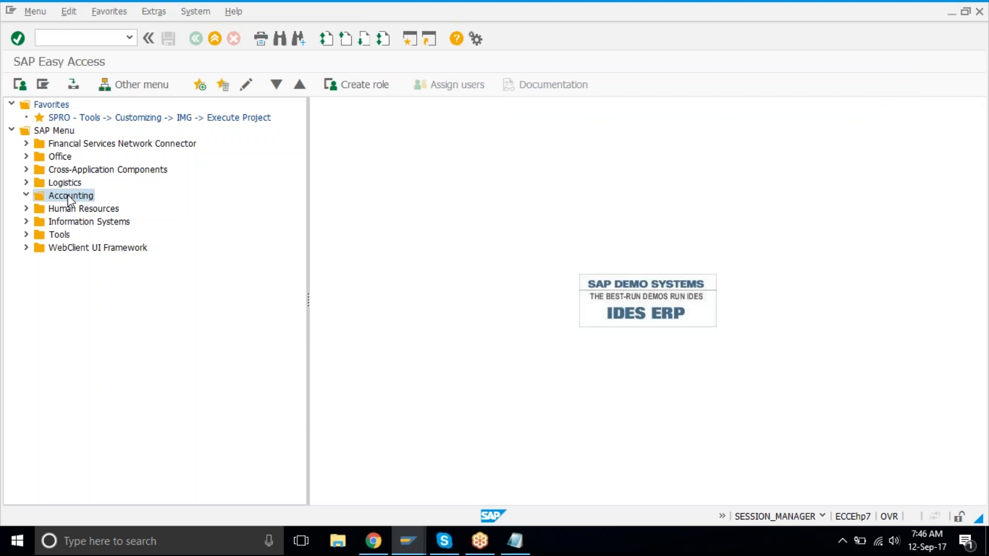
key(Down)
key(Right)
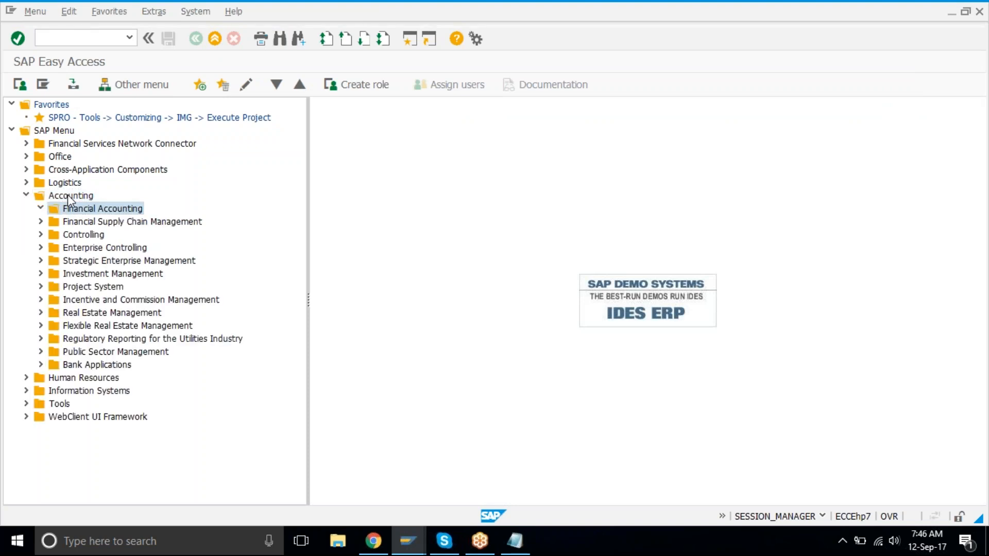
key(Down)
key(Down)
key(Down)
key(Right)
key(Down)
key(Right)
key(Down)
key(Down)
key(Down)
key(Down)
key(Down)
key(Down)
key(Down)
key(Down)
key(Up)
key(Right)
key(Down)
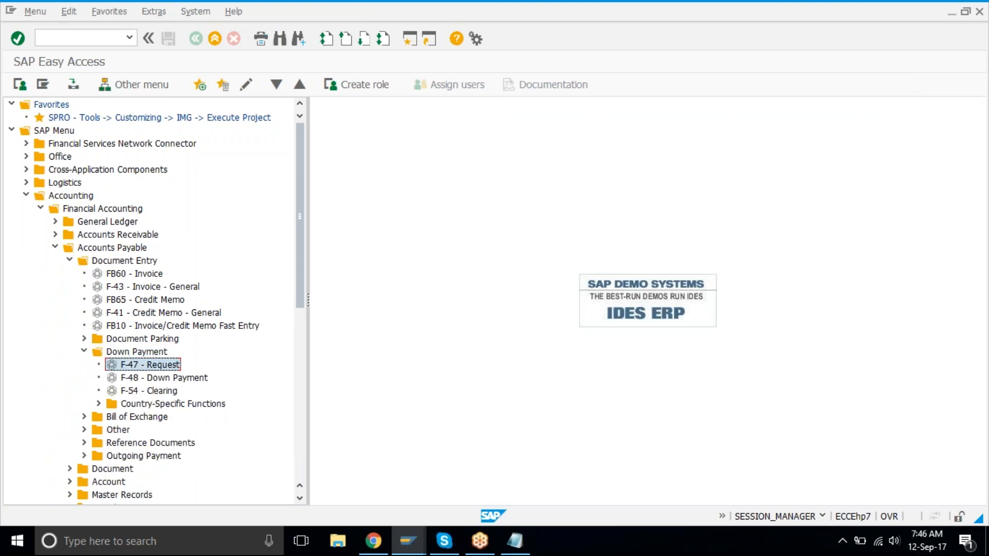
Locate F-48, FB60 and F-54 under Document Entry, and F-53 in the expanded Outgoing Payment folder
click(149, 381)
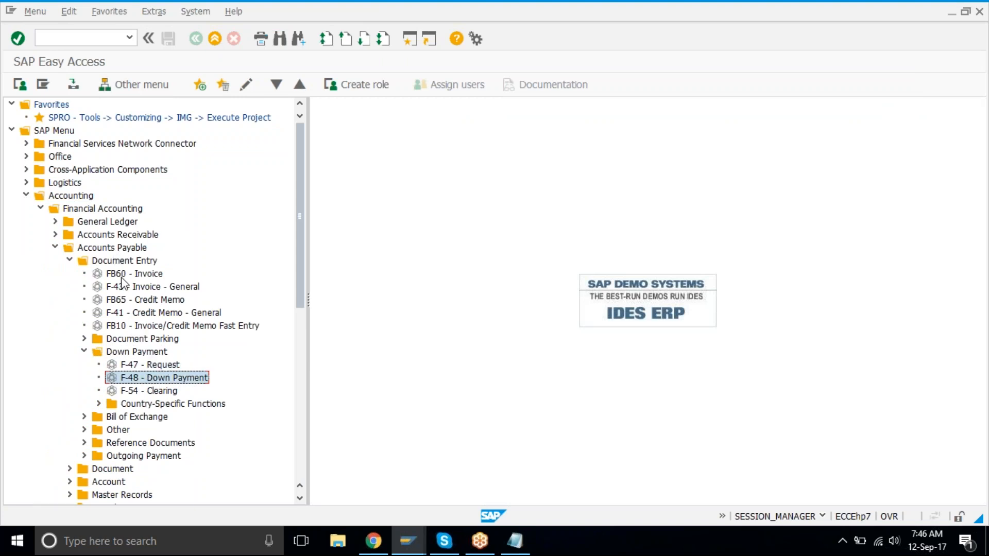
click(123, 275)
click(162, 392)
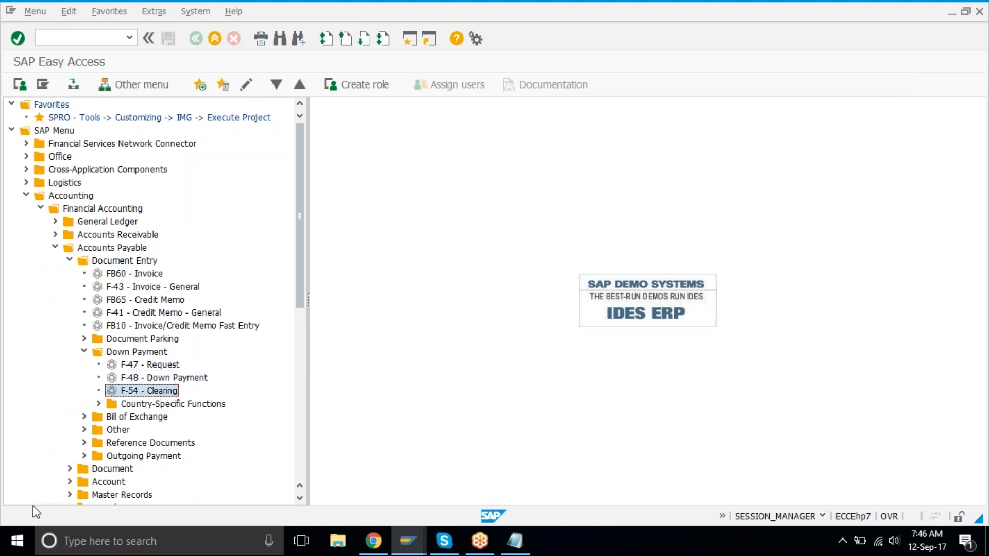
click(84, 455)
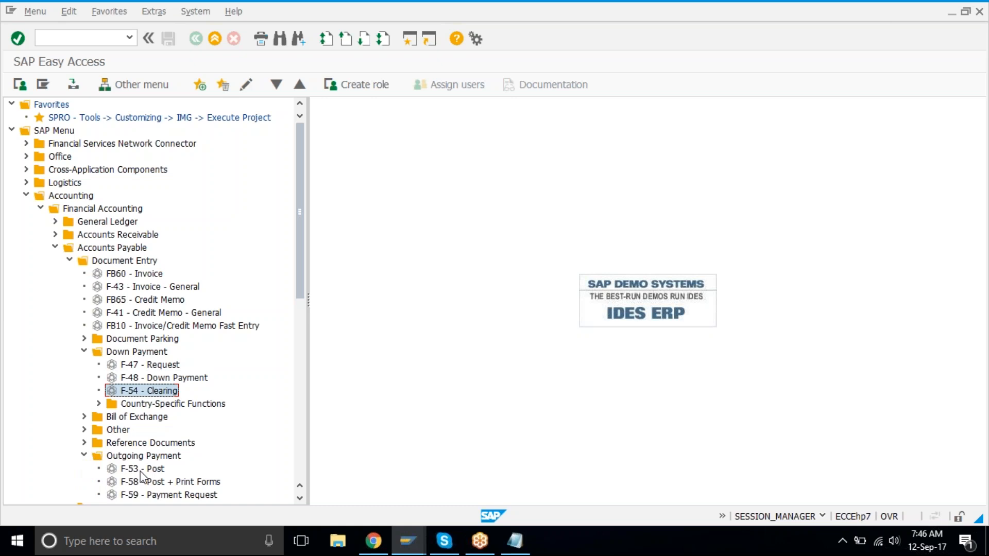
click(138, 468)
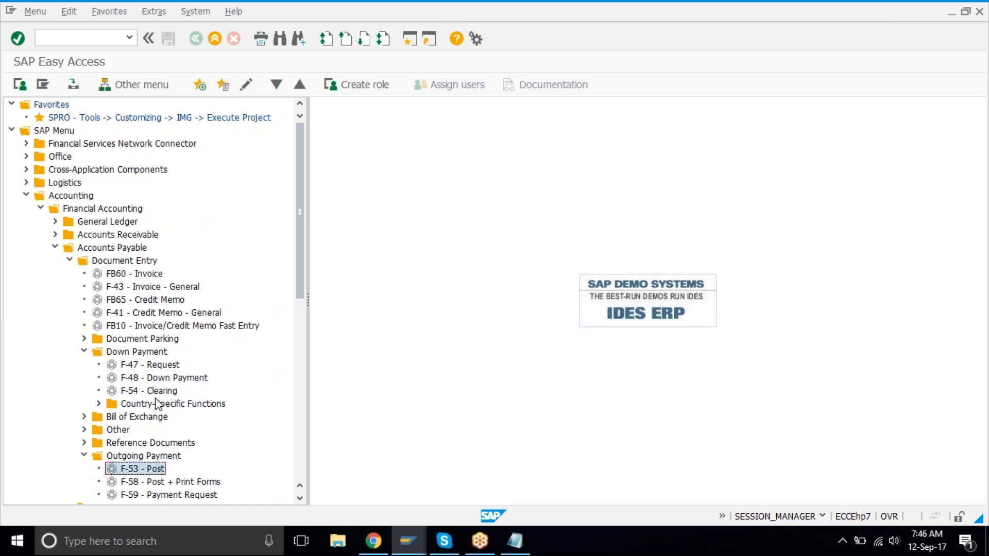
scroll(157, 403, down, 1)
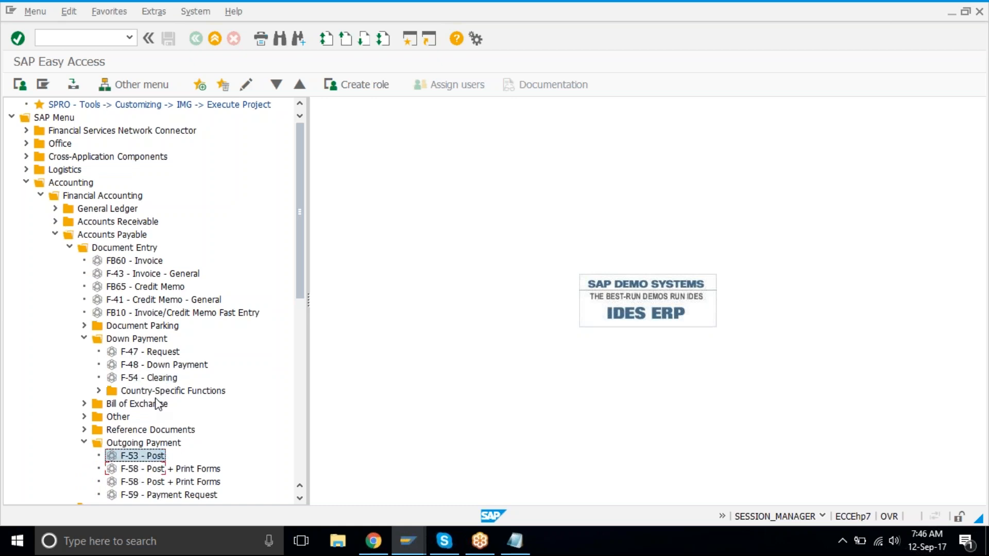
scroll(157, 403, down, 9)
Start transaction F-47 for a down payment request and enter 12092017 as the document date
click(170, 236)
double_click(181, 236)
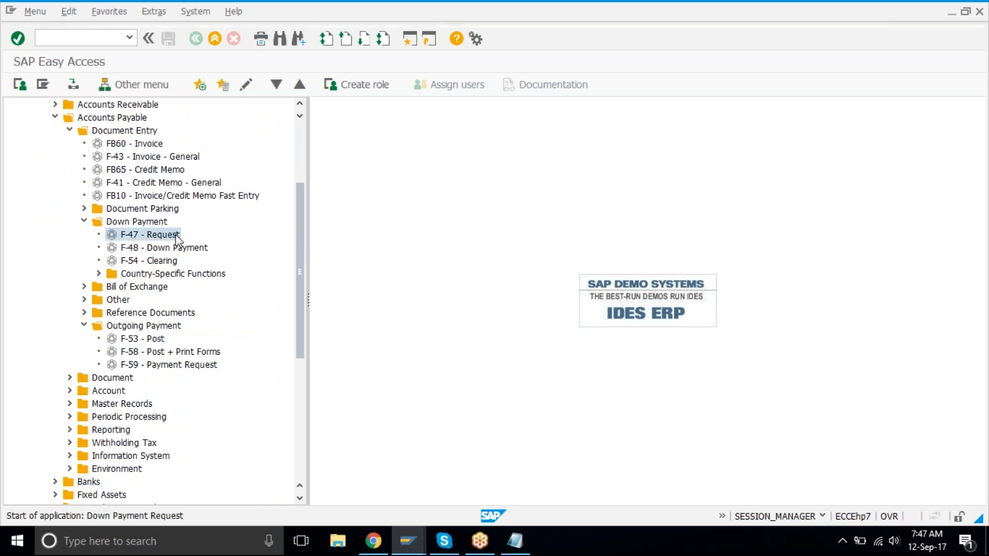
text(12092017)
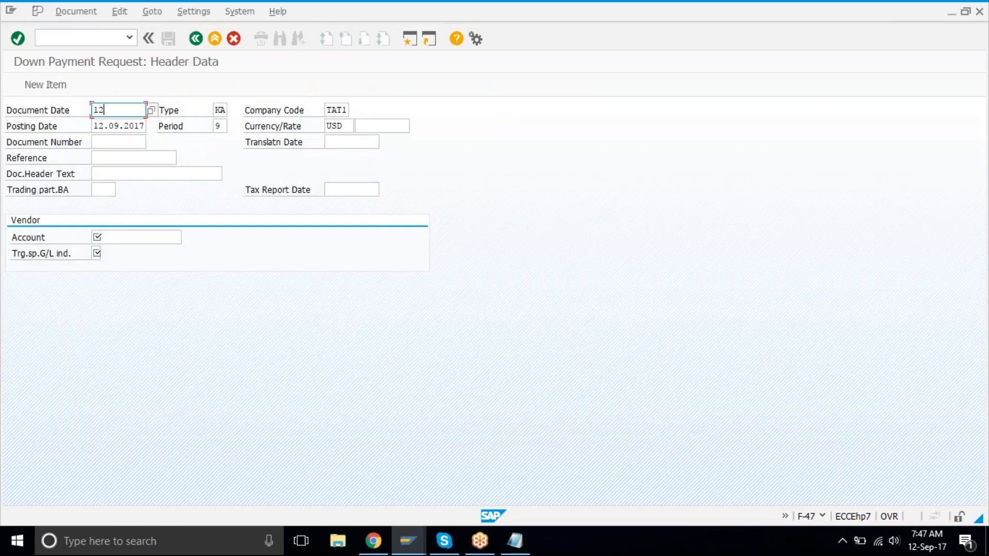
key(Tab)
key(Tab)
key(Tab)
key(Tab)
key(Tab)
key(Tab)
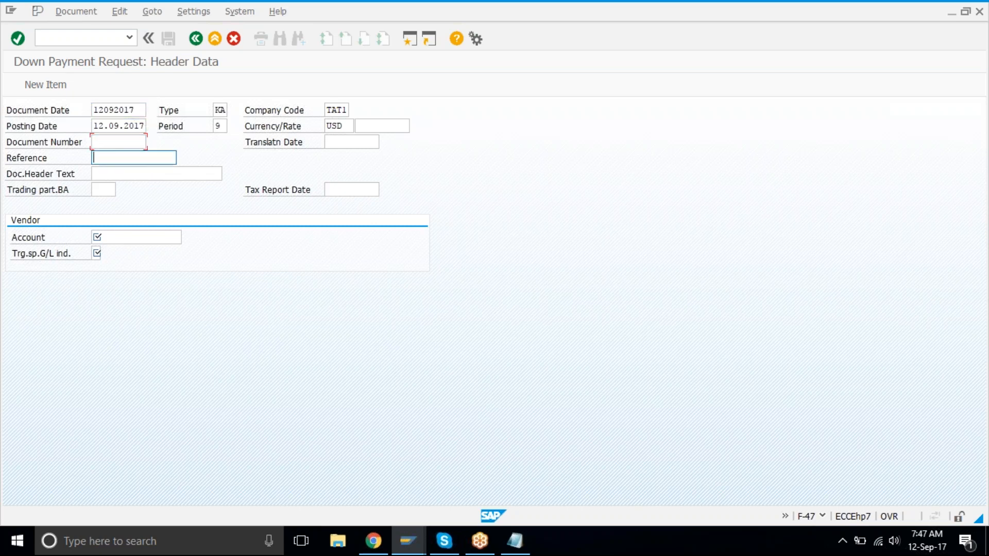
Search the vendors by company code TAT1 and choose one as the request's vendor account
key(F4)
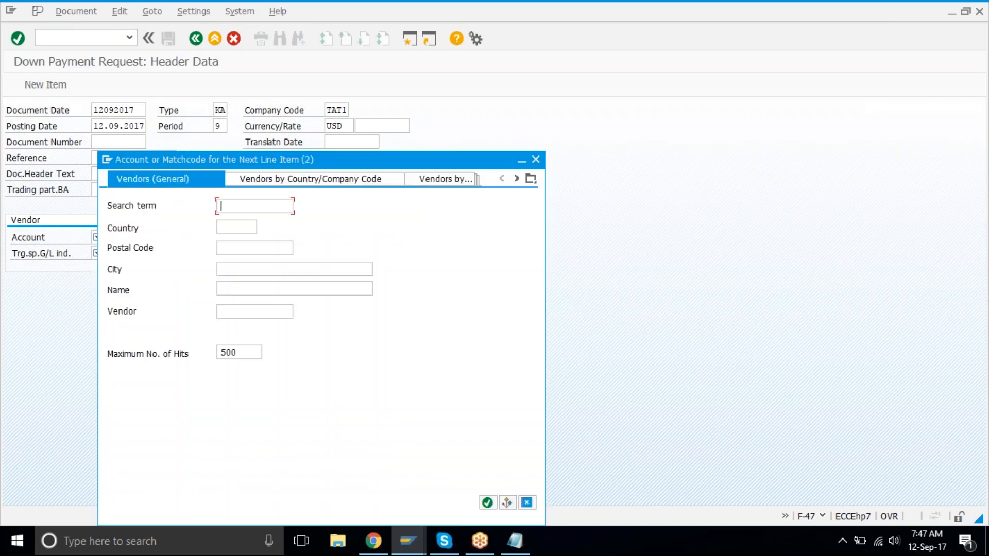
key(Return)
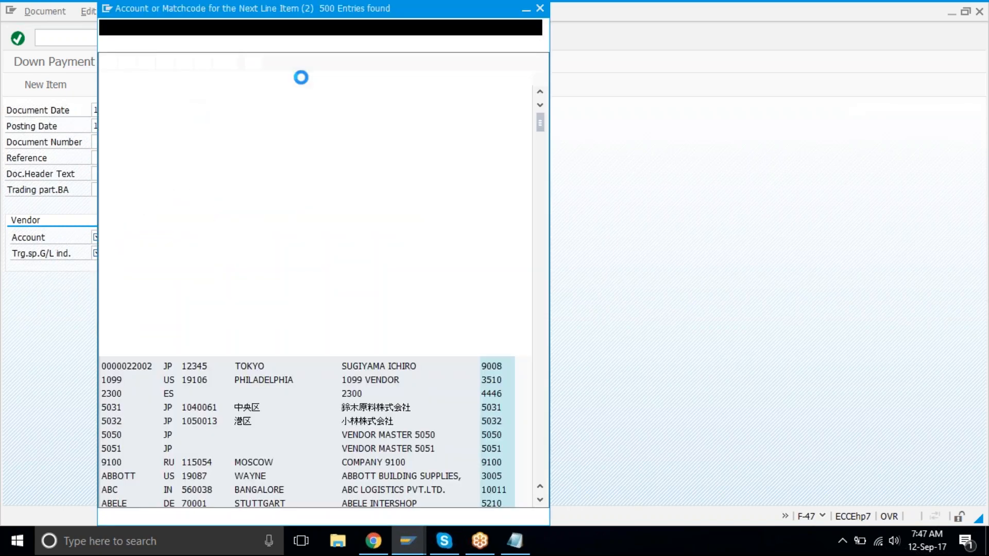
click(310, 33)
click(493, 375)
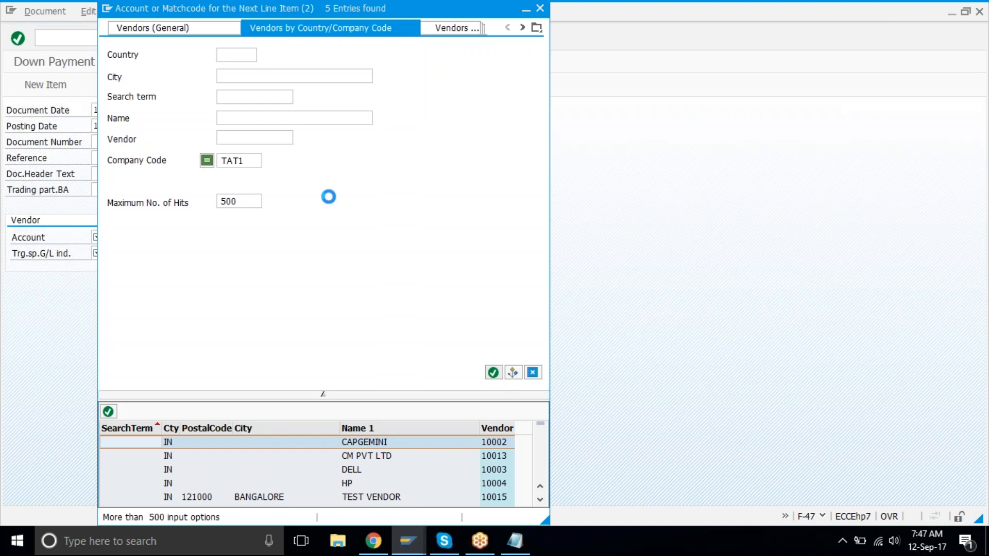
double_click(281, 121)
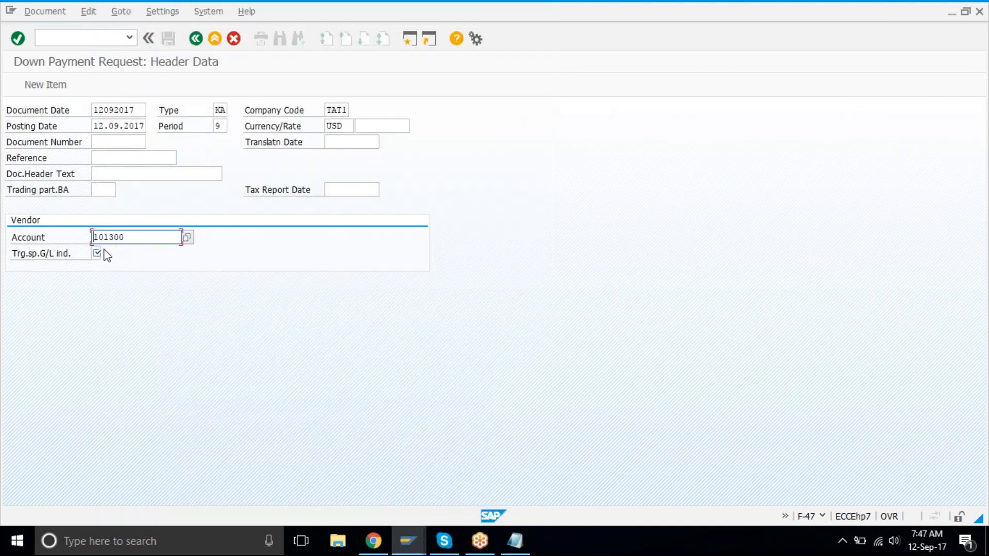
Set the request's target special G/L indicator to A and proceed to the vendor item
click(98, 252)
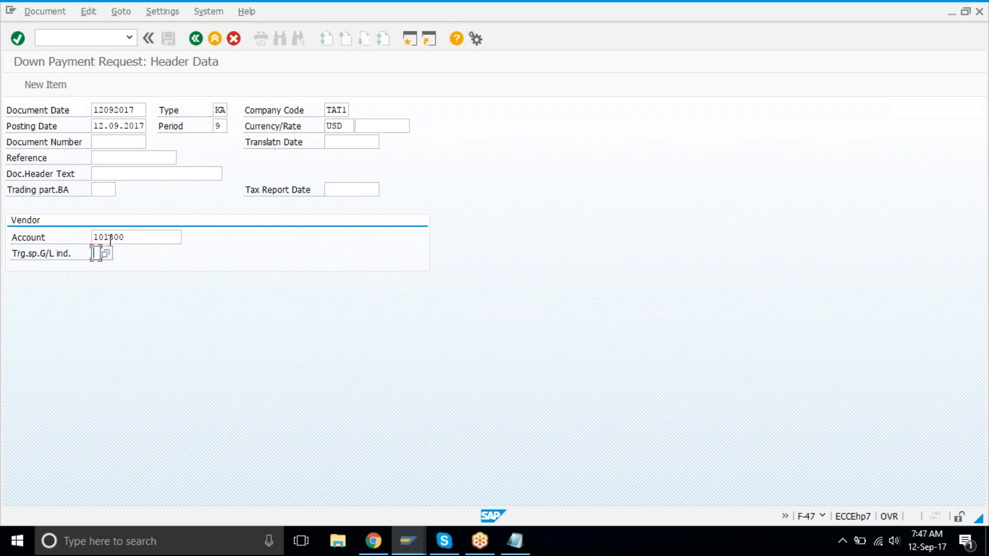
click(151, 232)
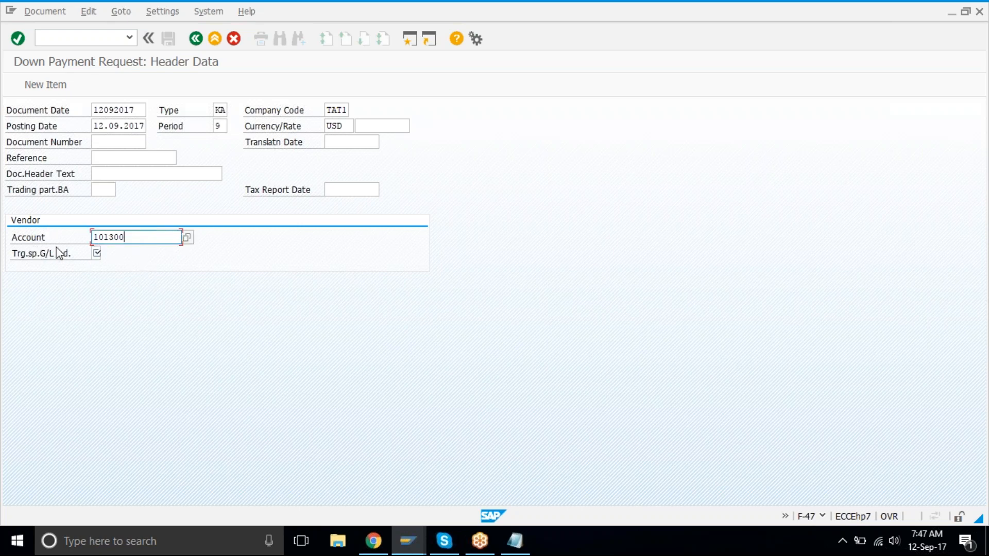
click(96, 254)
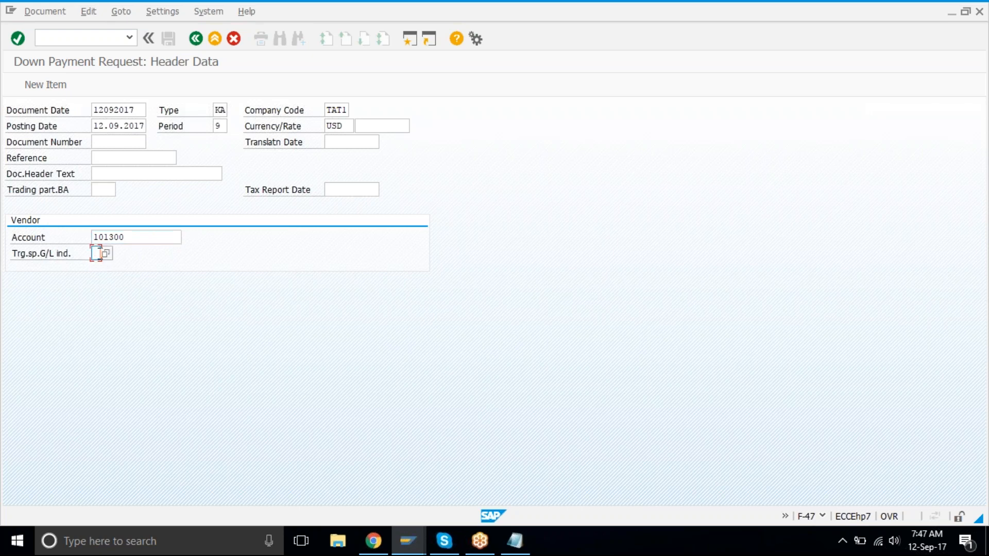
text(a)
key(Return)
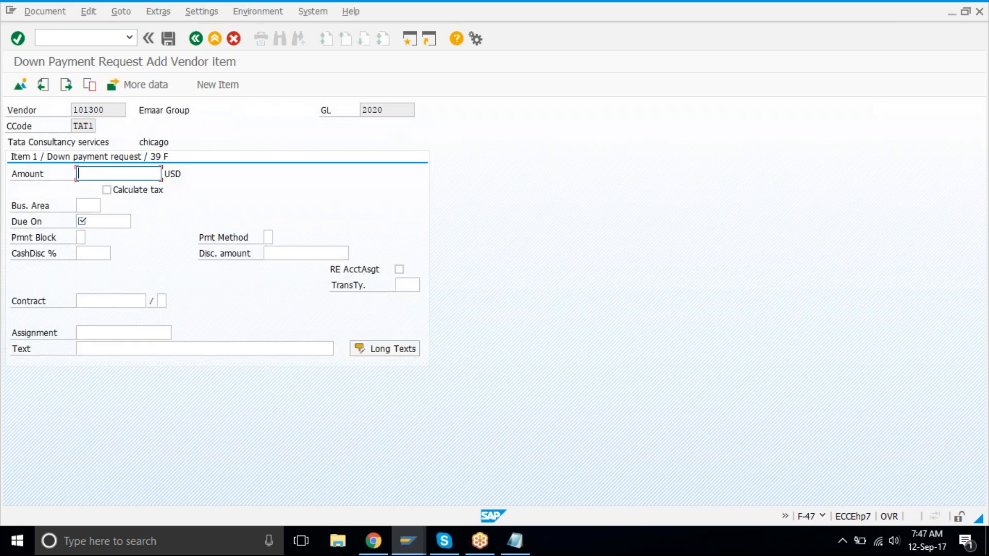
Enter an amount of 30000 USD due on 12.09.2017 for the vendor item and post the down payment request
text(30000)
key(Return)
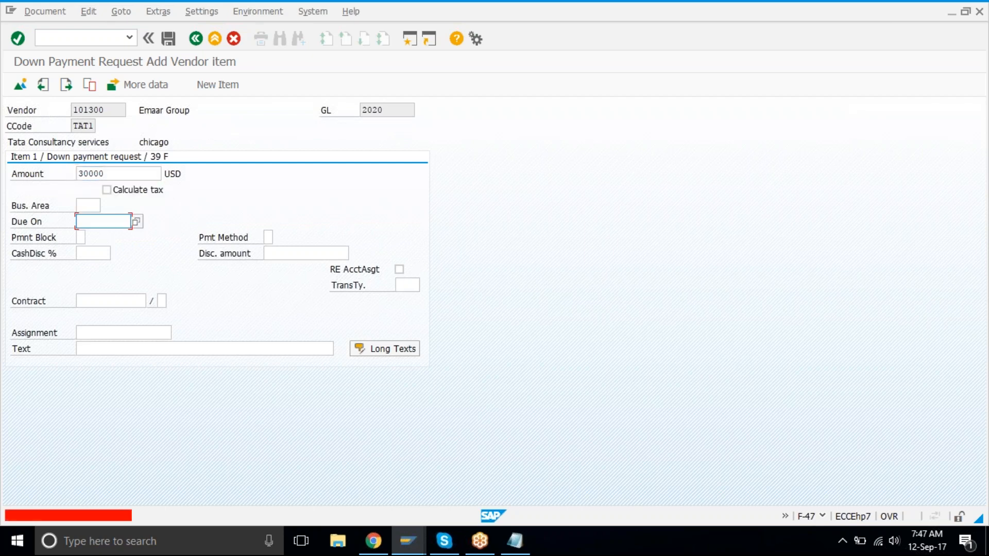
text(12.)
text(09.2017)
key(Return)
click(166, 40)
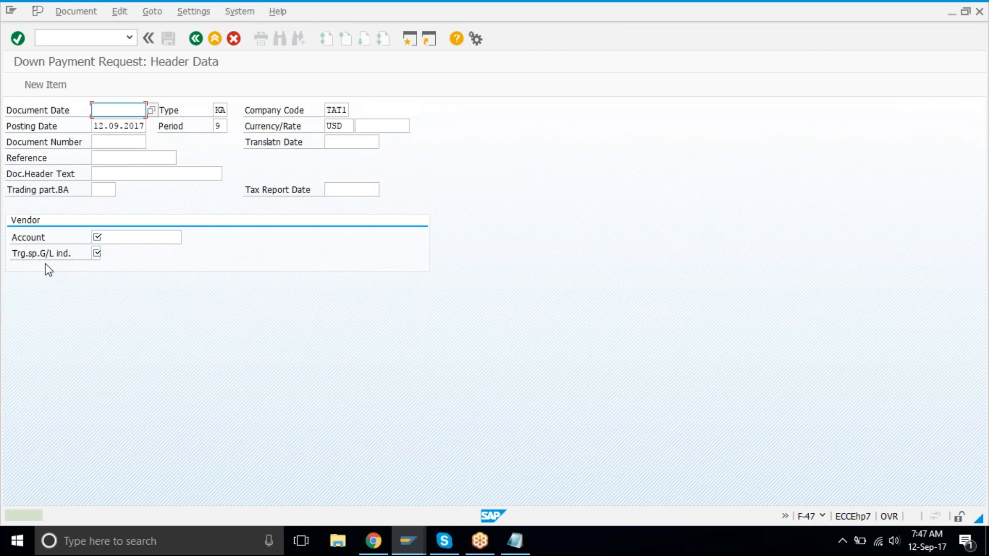
Display the posted request document, widen its company code column and check the line's special G/L indicator and vendor
click(76, 11)
click(98, 61)
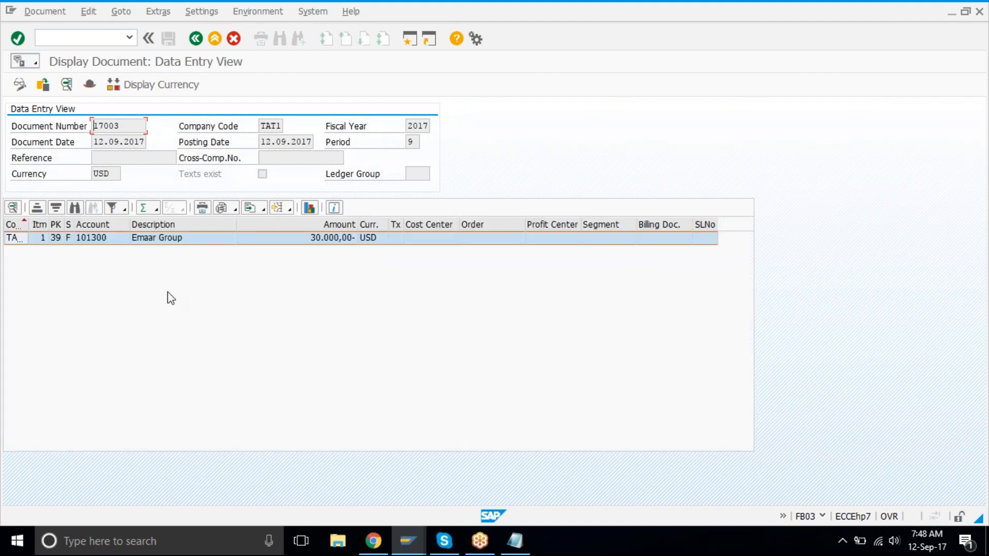
click(298, 237)
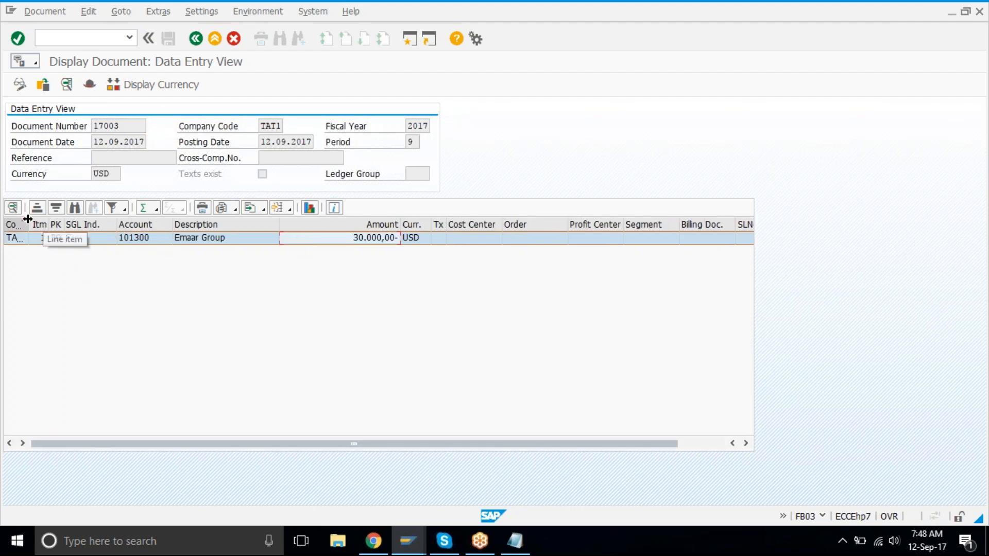
drag(28, 224, 47, 224)
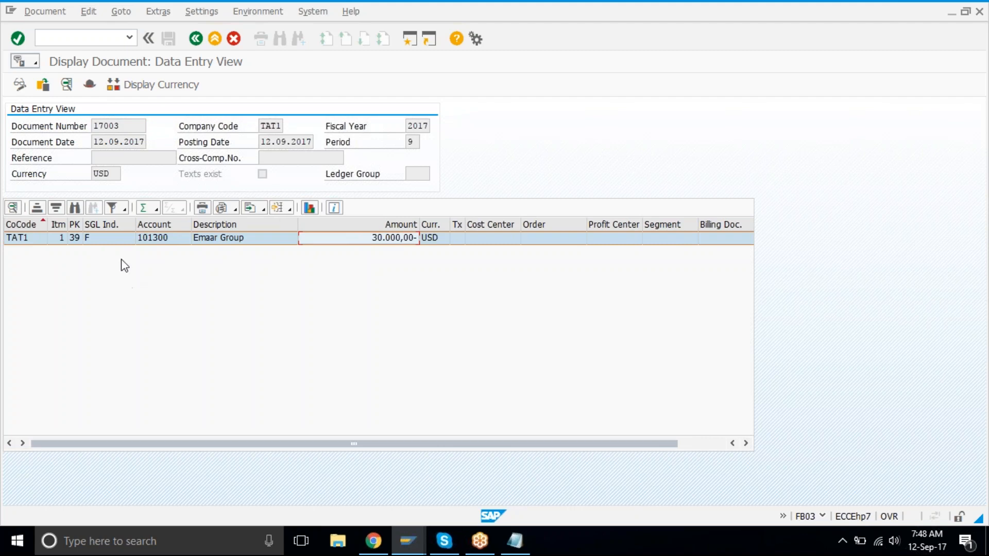
click(118, 240)
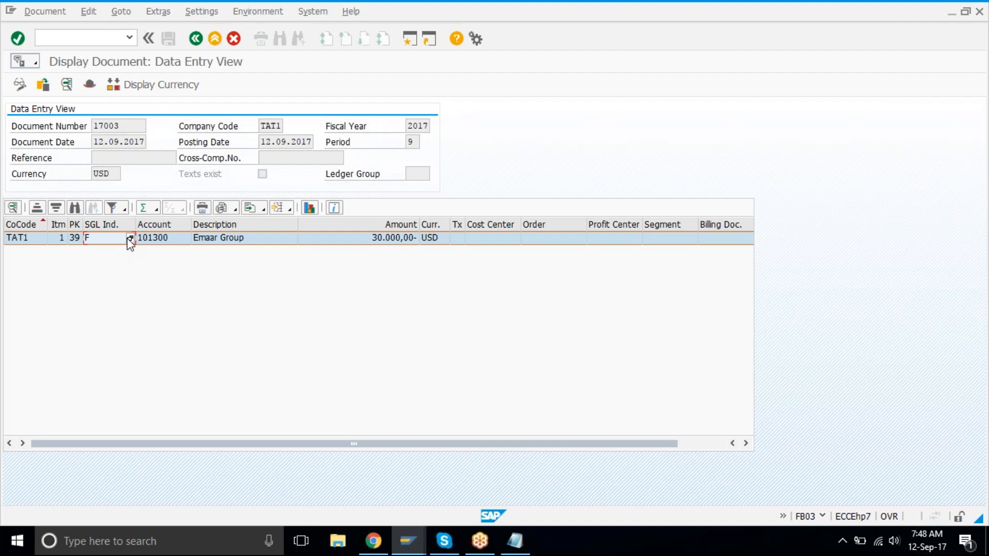
click(287, 243)
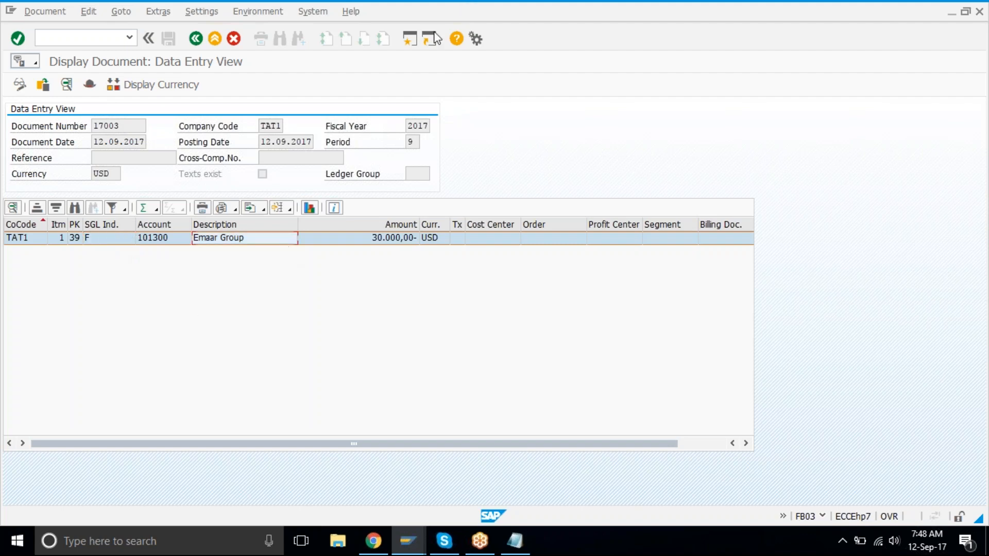
Open a new session, start FBL1N and run the open-item display for the request's vendor account in company code TAT1
click(415, 41)
text(f)
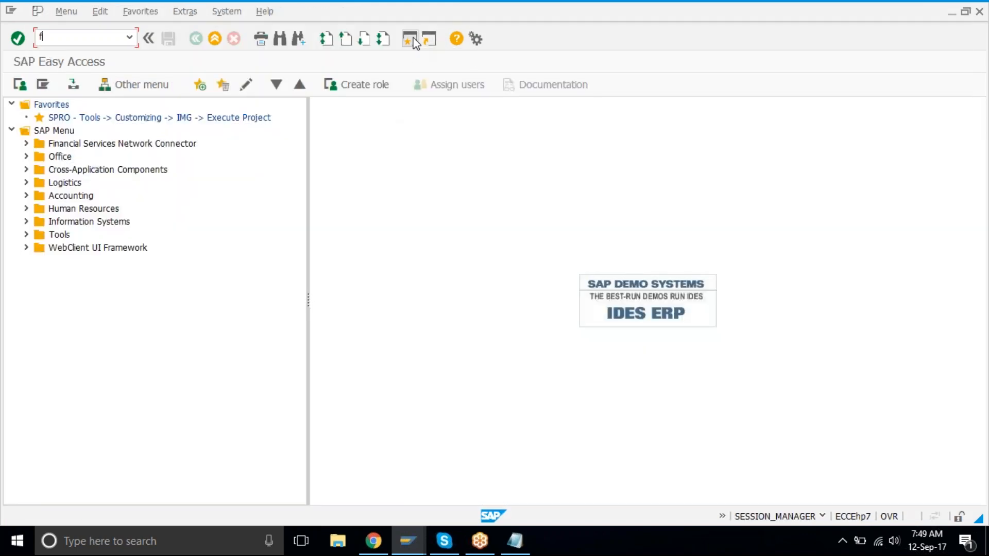
text(bl1n)
key(Return)
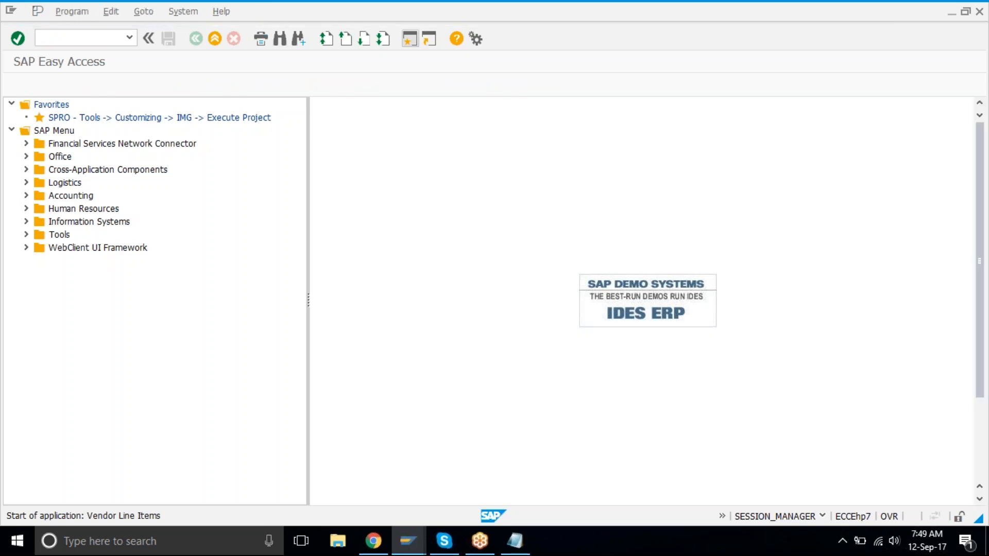
text(101300)
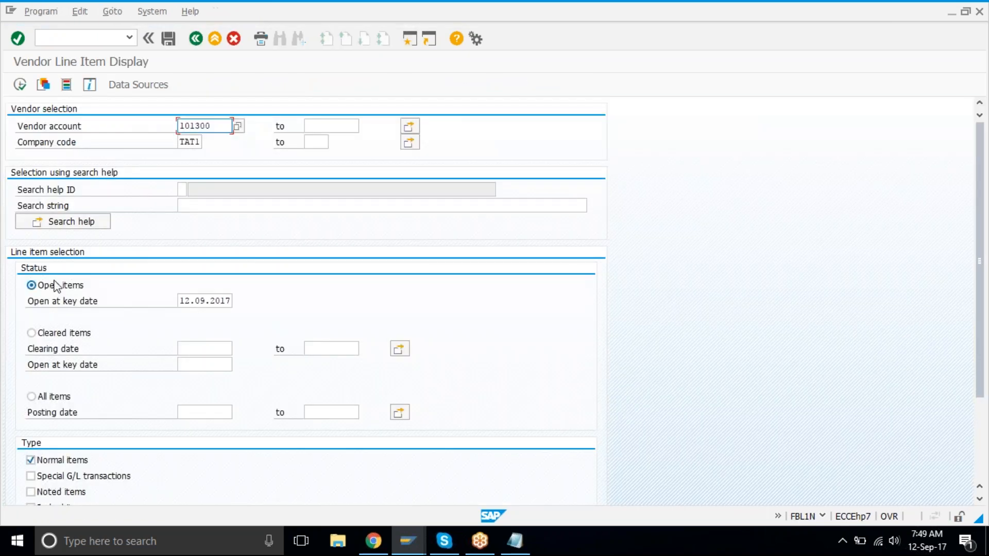
click(20, 84)
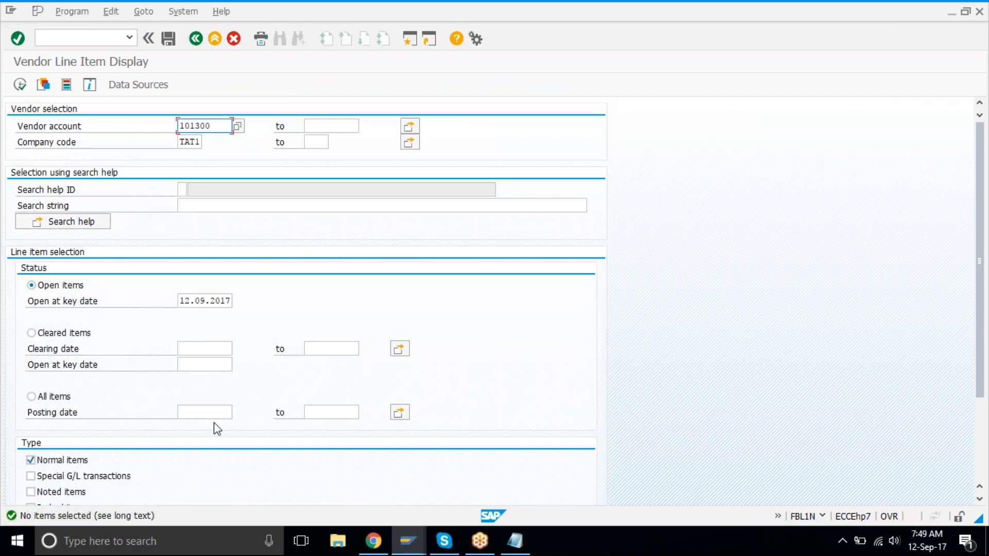
Include noted items in the line item selection and run the vendor line item display again
scroll(214, 423, down, 1)
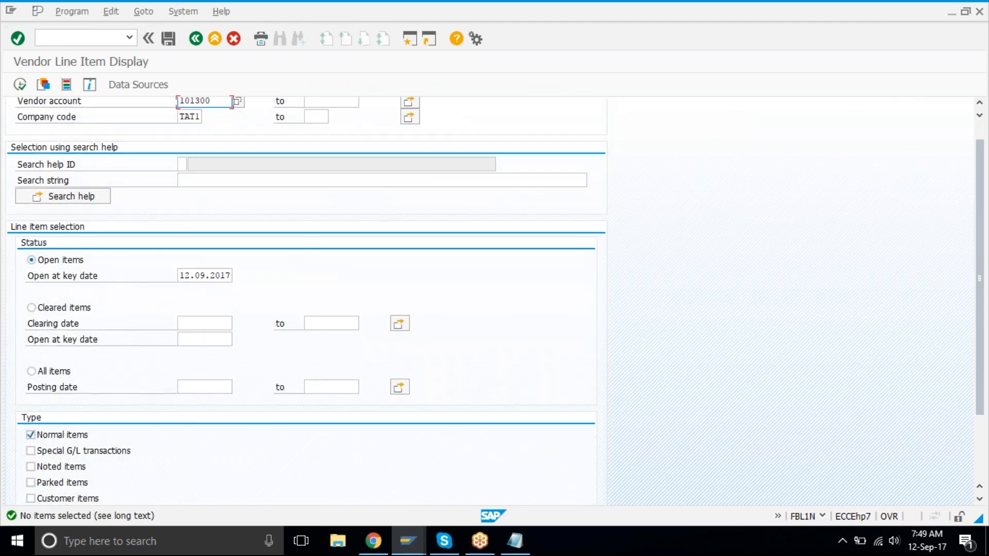
click(61, 468)
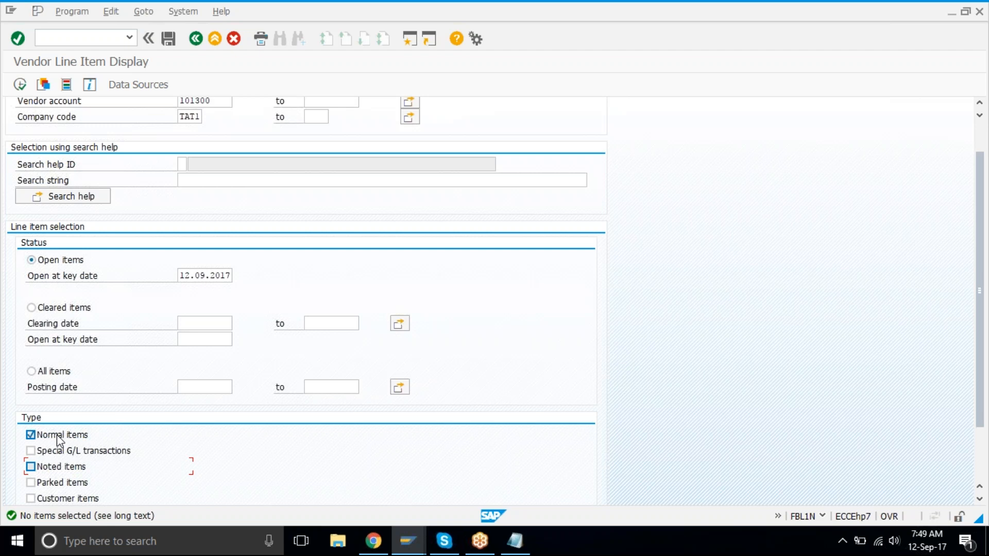
scroll(58, 435, down, 2)
click(77, 406)
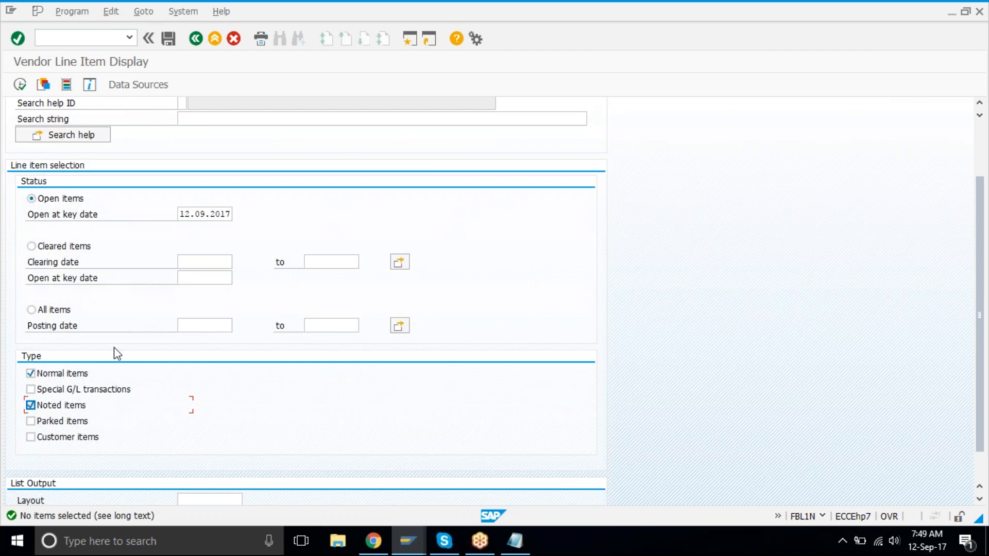
scroll(113, 347, up, 3)
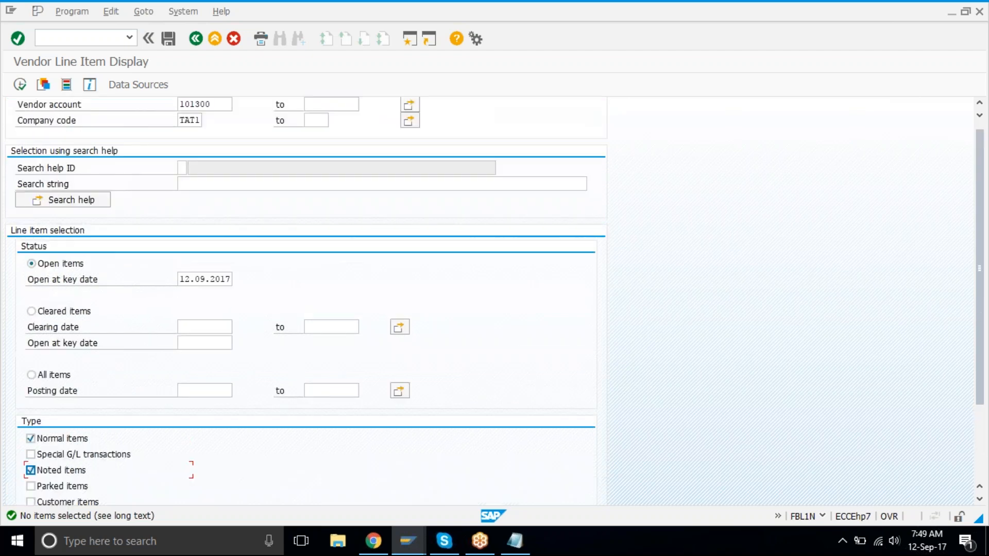
click(19, 85)
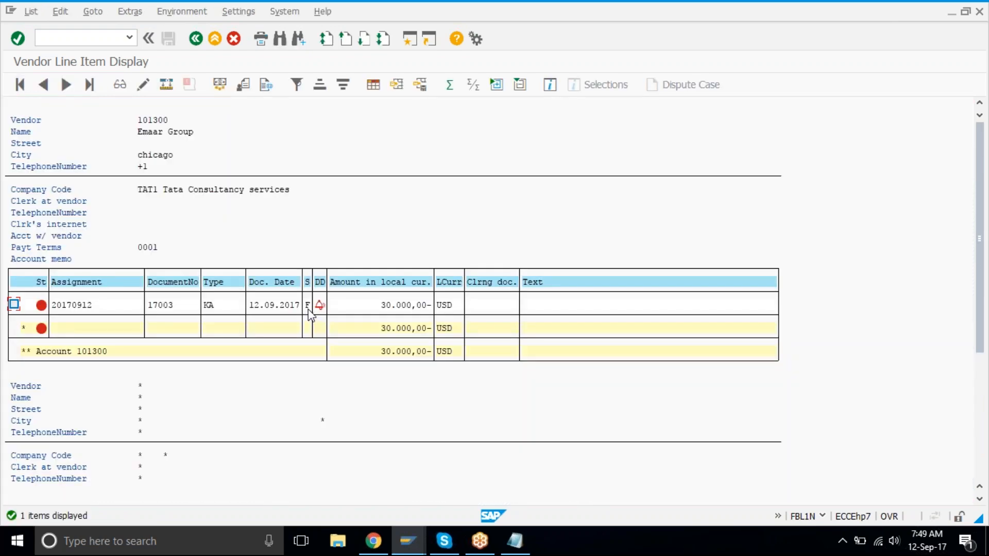
Examine the noted item's special G/L indicator, due date status, amount and document number in the vendor line item list
click(308, 308)
click(318, 307)
mouse_move(323, 309)
click(369, 306)
drag(369, 306, 471, 302)
drag(471, 302, 432, 314)
drag(181, 305, 154, 310)
click(235, 212)
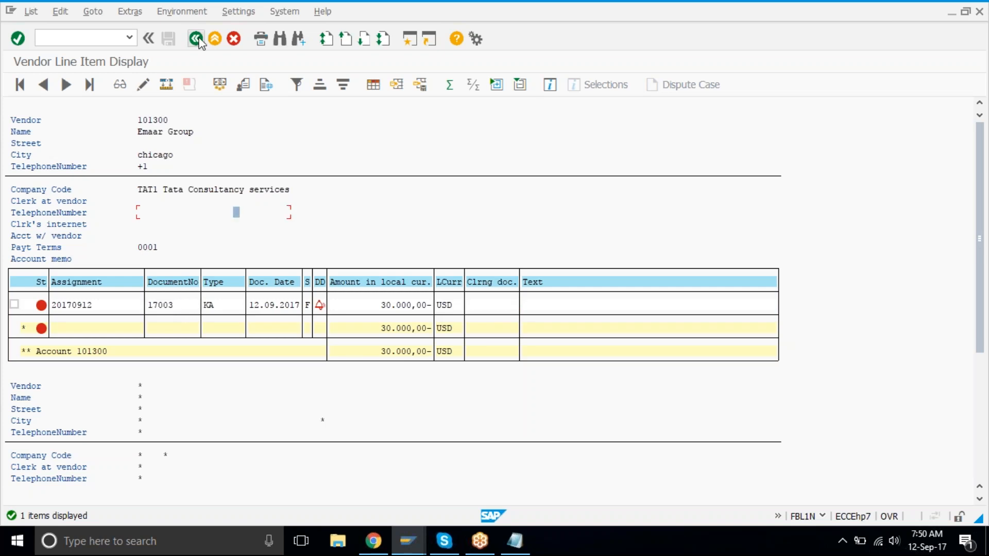
Switch sessions, start transaction F-48 for a vendor down payment and enter 12092017 as the document date
click(417, 548)
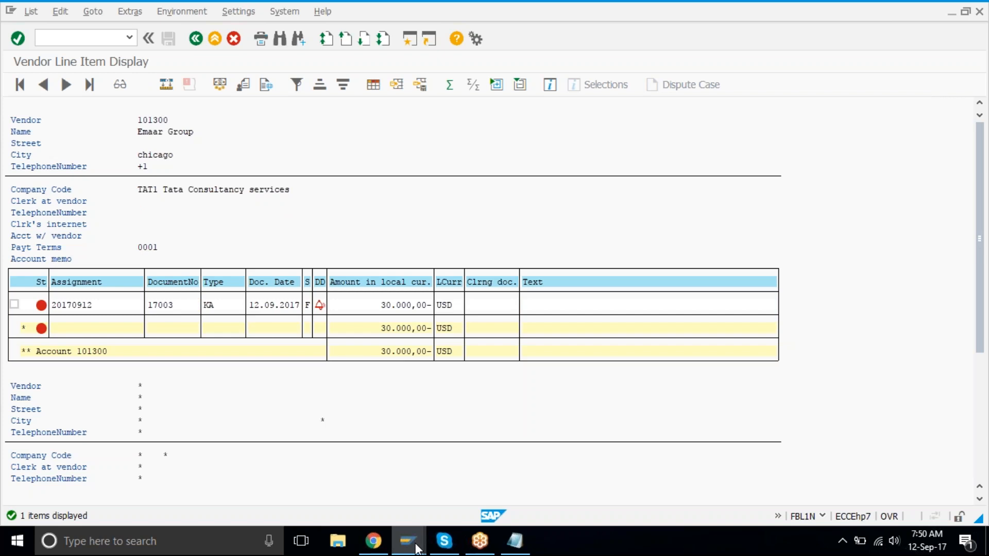
click(417, 548)
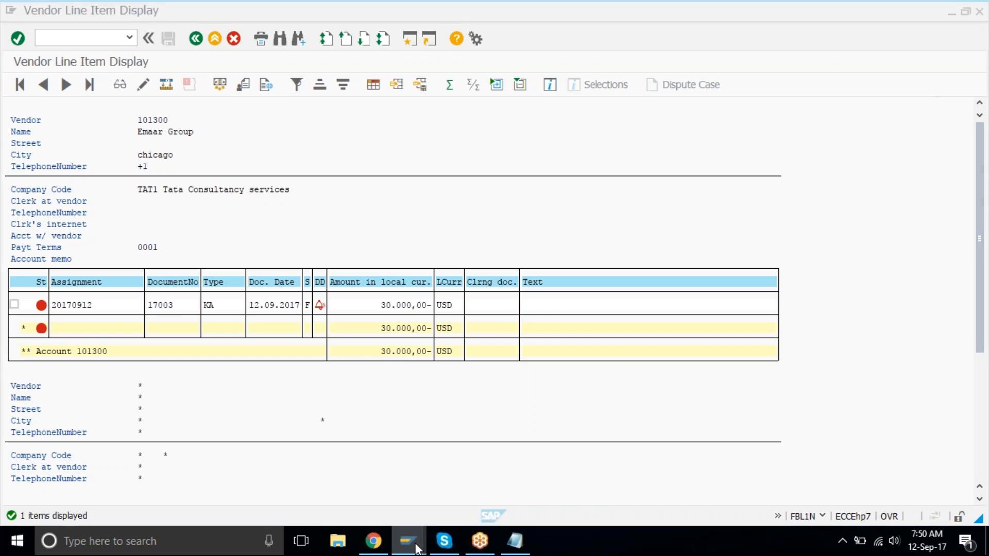
mouse_move(417, 548)
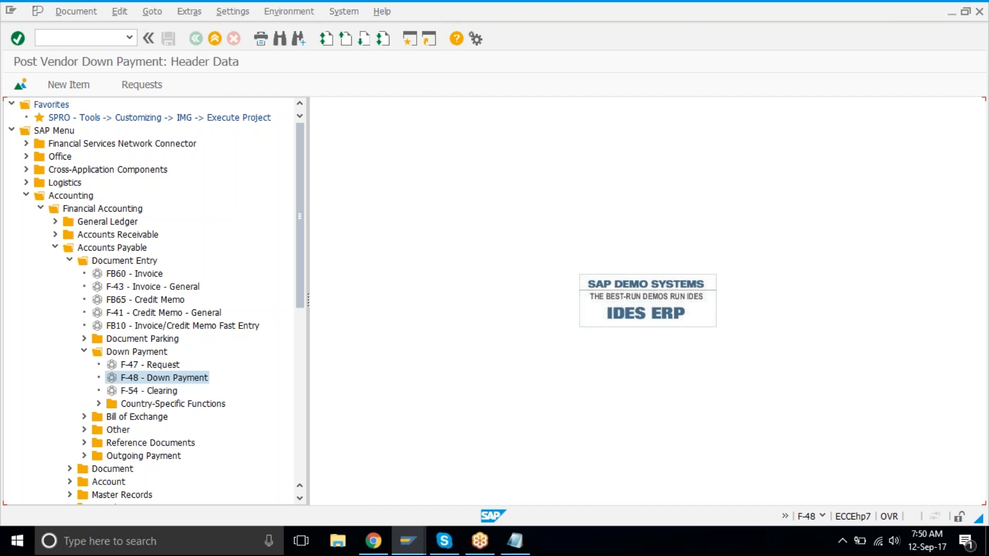
text(1)
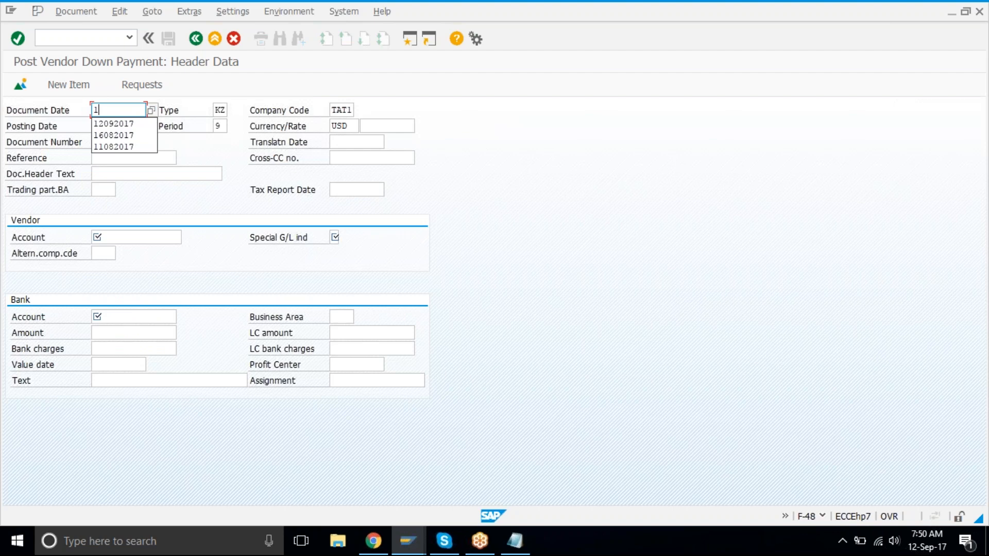
key(Down)
key(Return)
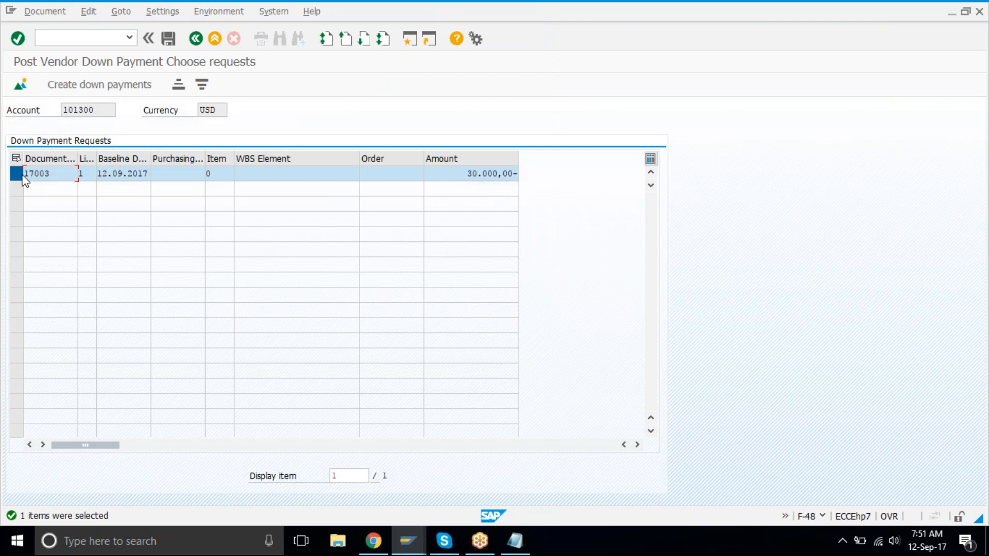
Check the vendor item's posting key and special G/L indicator in the down payment overview and post the document
click(53, 237)
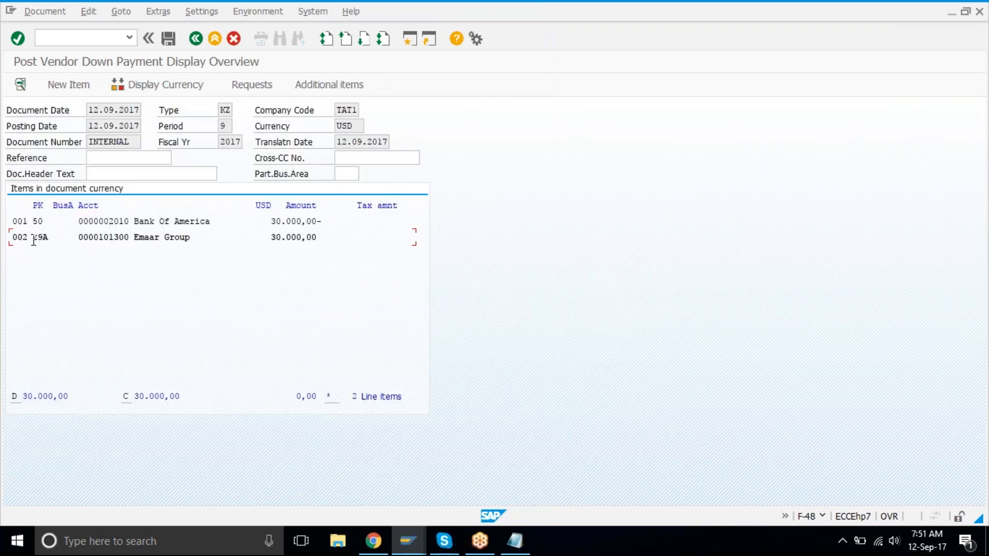
drag(32, 238, 49, 239)
click(50, 239)
click(147, 300)
click(168, 43)
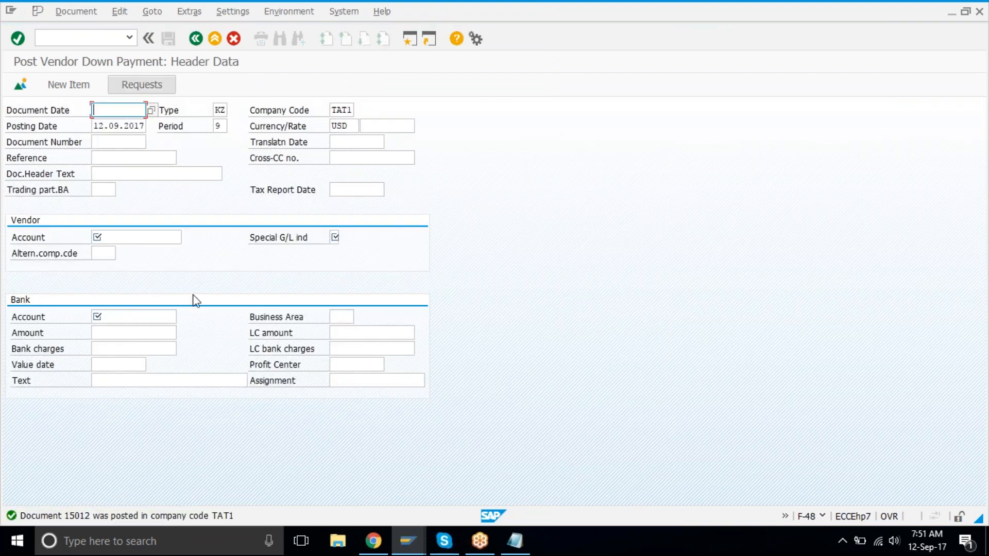
Display the posted down payment document and bring its data entry view to the front
click(71, 11)
click(91, 60)
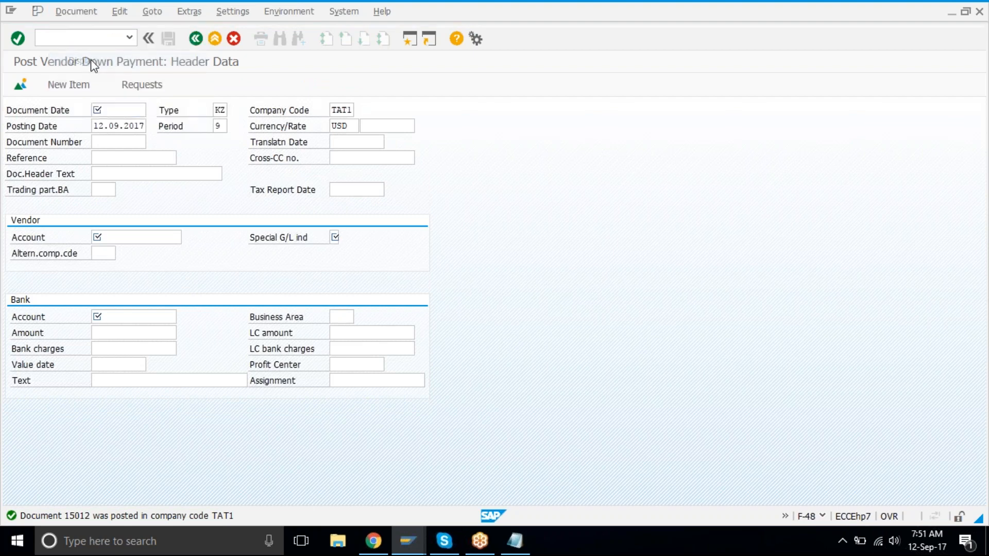
click(400, 546)
mouse_move(426, 466)
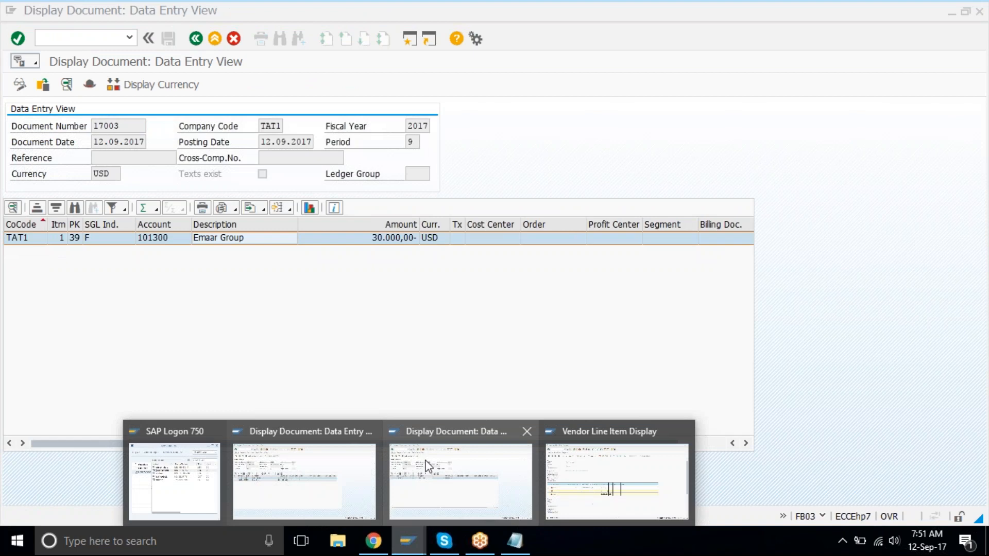
click(425, 466)
Return to the vendor line item list, refresh it, and rerun the selection for normal open items
click(407, 545)
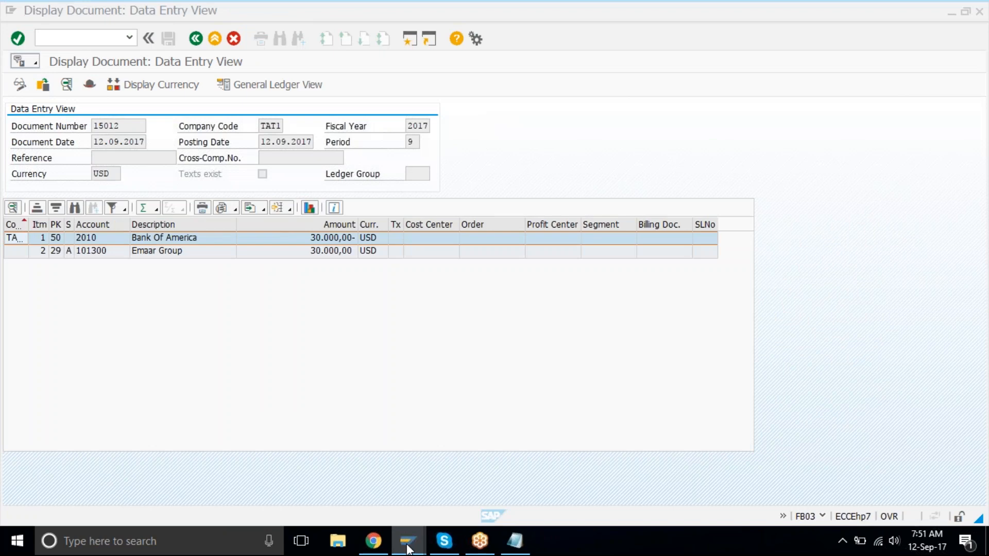
mouse_move(406, 547)
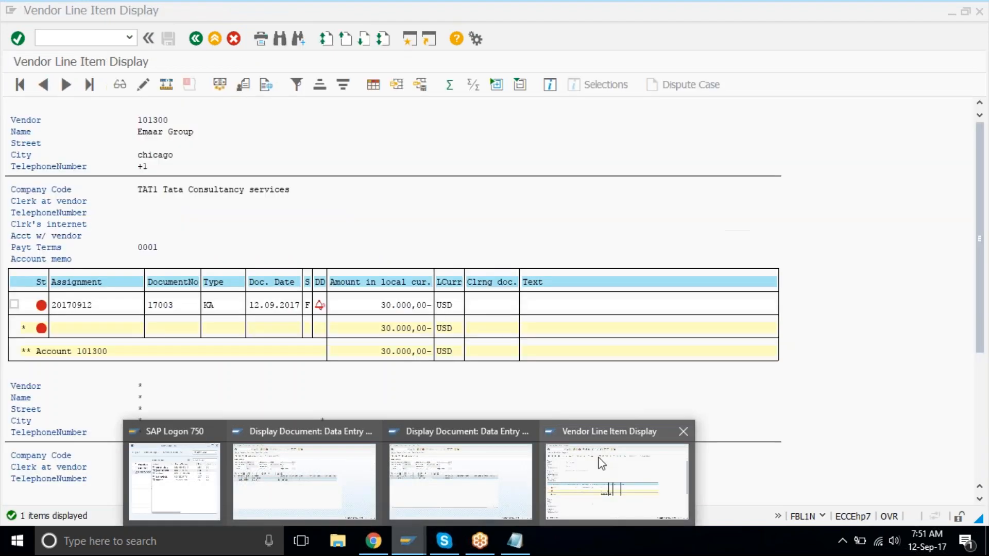
click(601, 464)
click(31, 12)
click(48, 46)
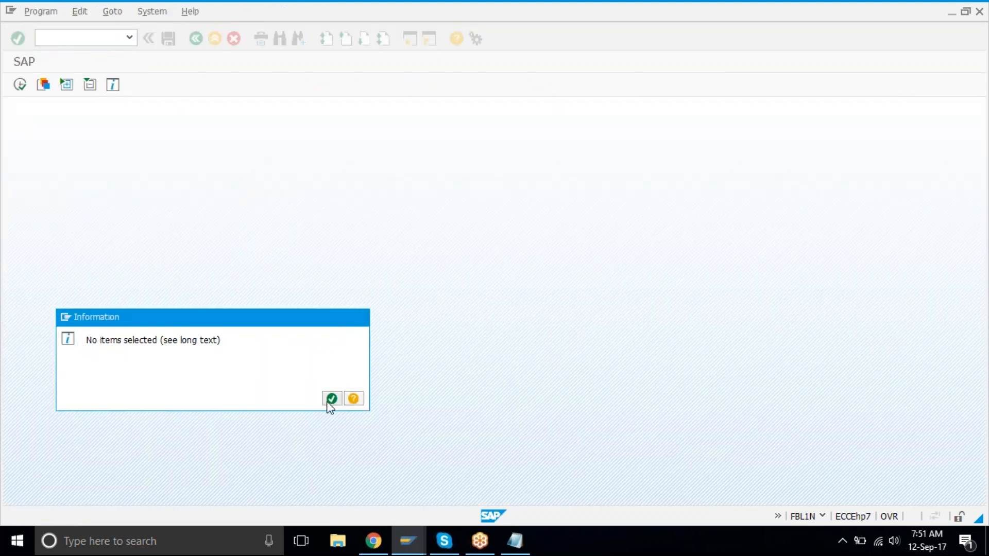
click(329, 401)
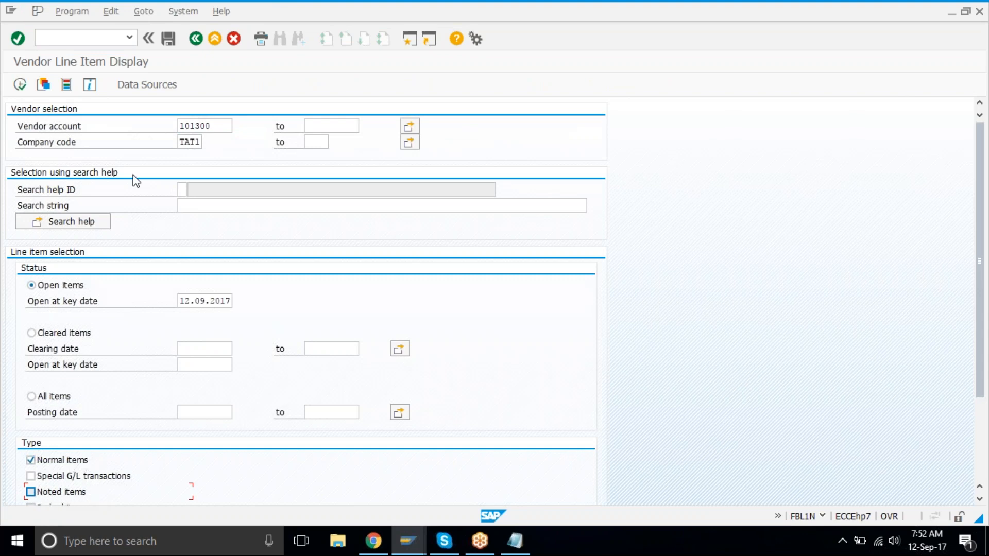
click(20, 84)
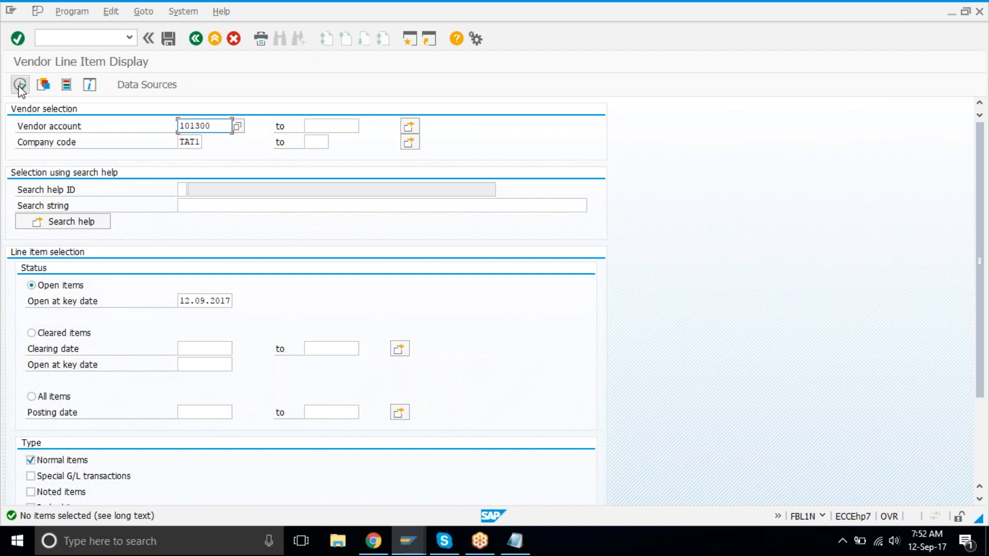
Check the process notes, include special G/L transactions in the vendor's open item selection, run it and examine the down payment item
click(526, 544)
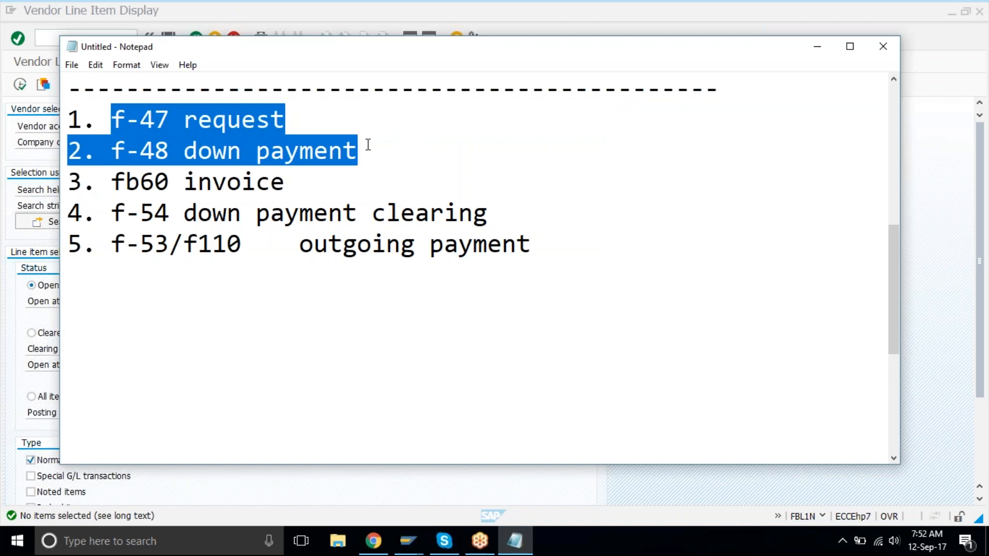
click(348, 6)
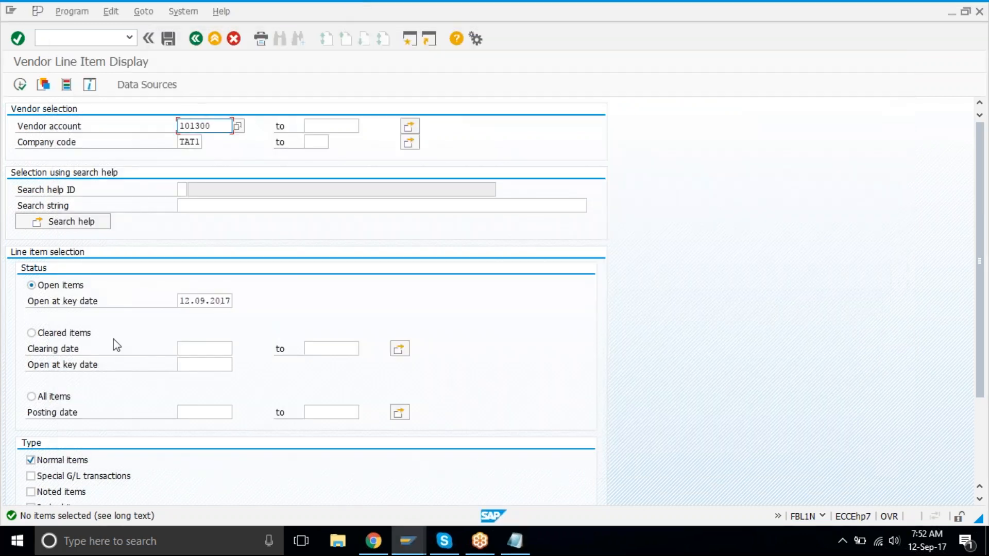
click(43, 477)
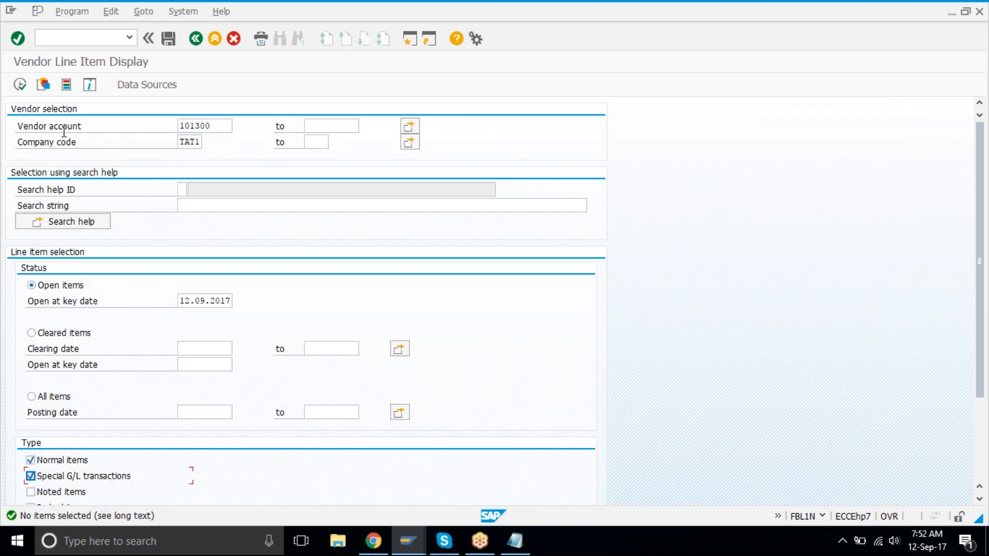
click(20, 85)
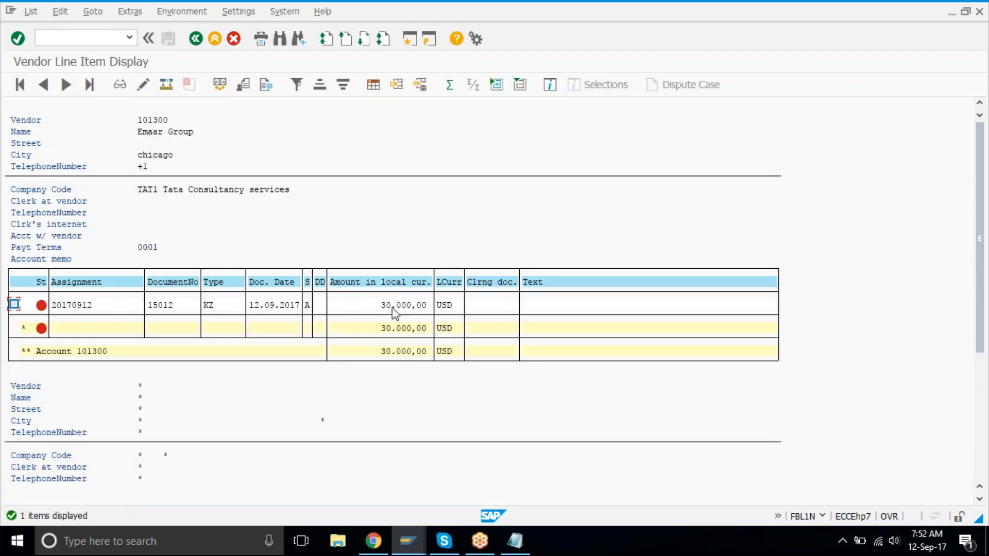
click(378, 306)
drag(171, 308, 479, 341)
scroll(482, 347, down, 2)
scroll(483, 348, down, 1)
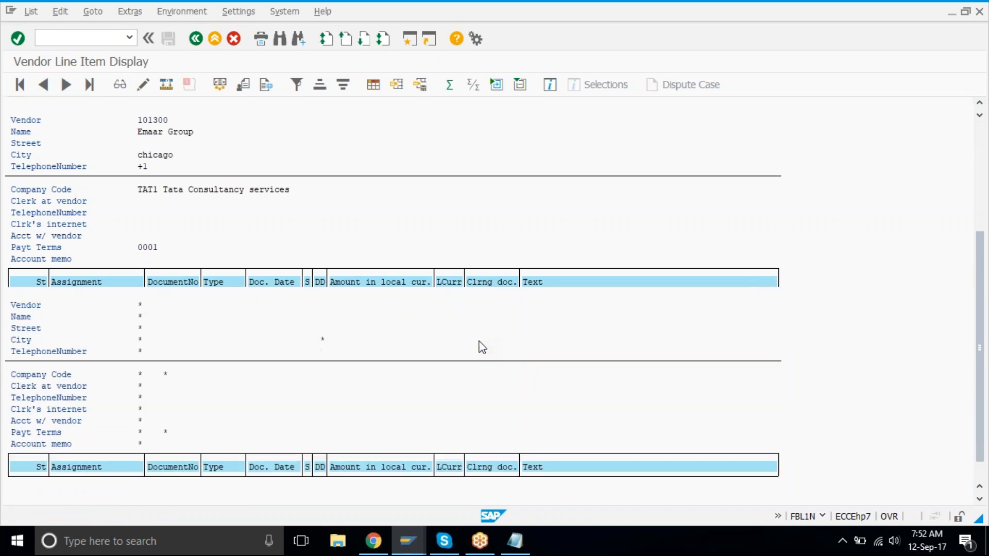
scroll(482, 347, up, 3)
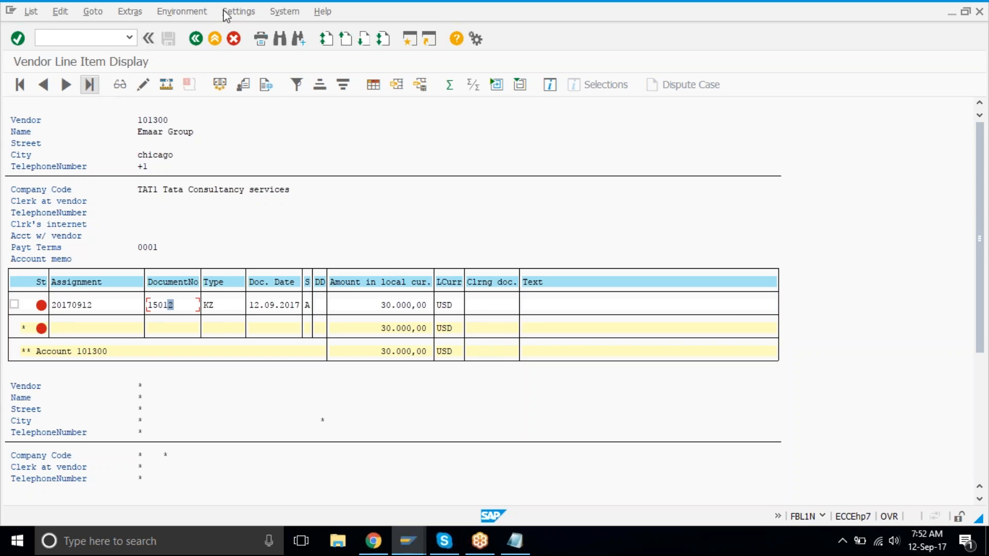
Rerun the vendor line item selection for all items and examine the down payment's special G/L indicator and document type
click(200, 39)
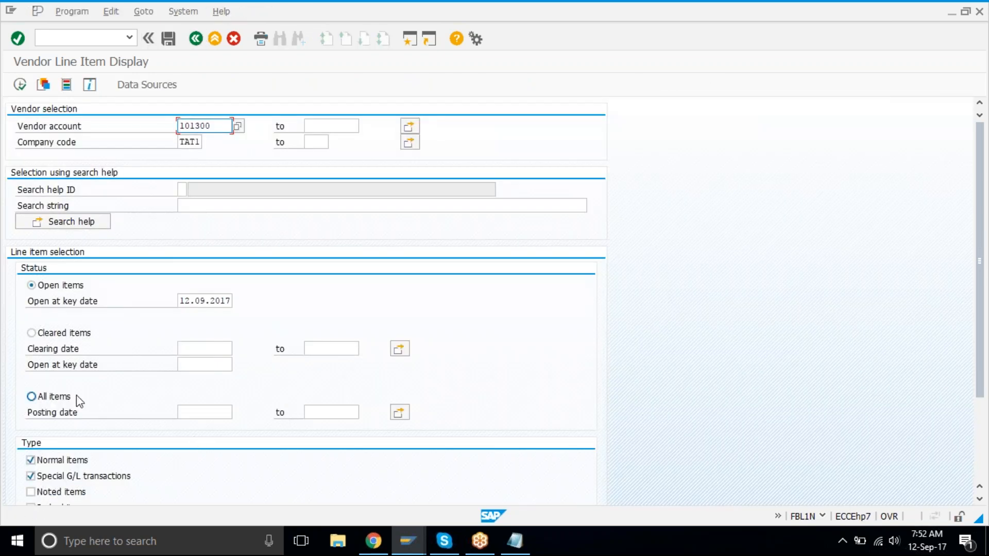
click(66, 399)
click(20, 84)
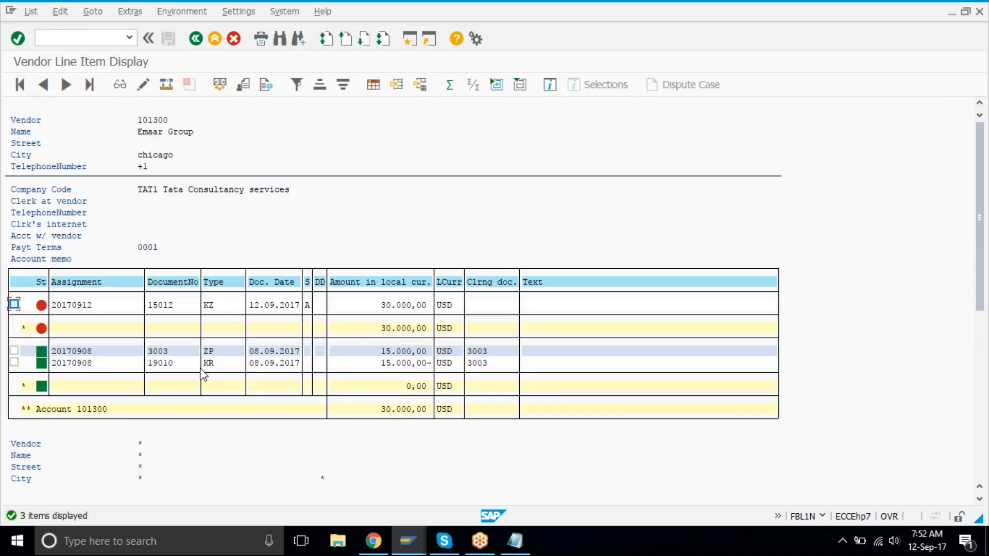
click(309, 311)
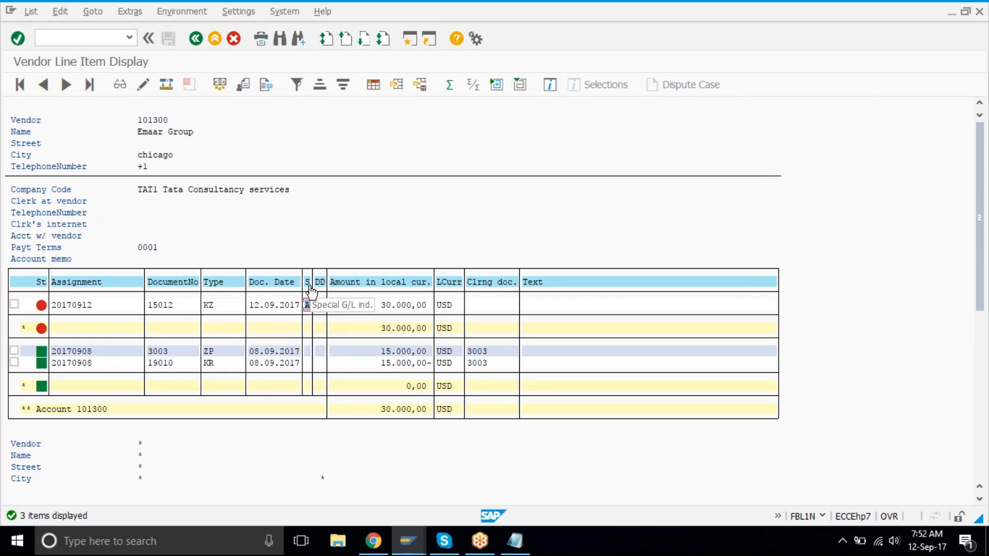
click(321, 305)
click(231, 306)
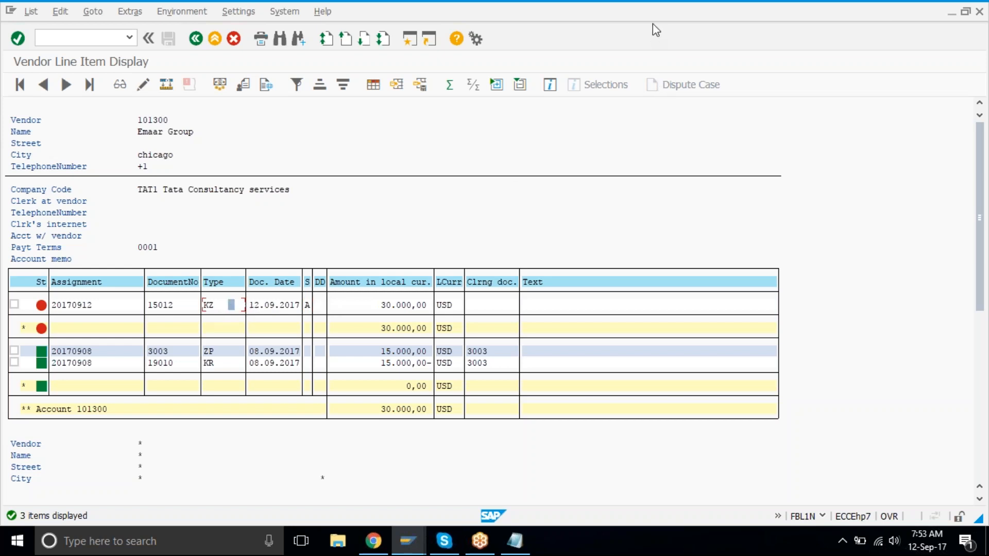
key(alt+Tab)
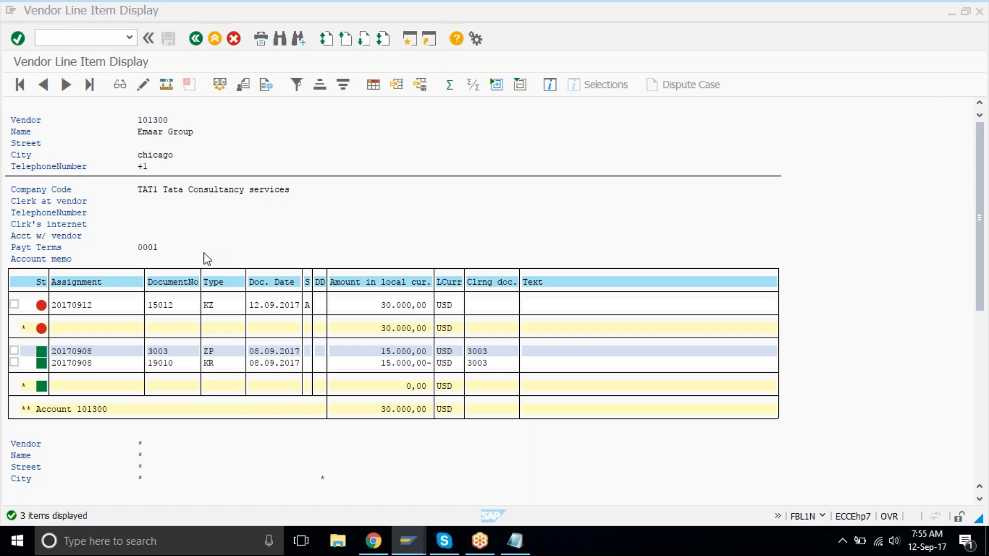
Start transaction FB60 in a new session and choose Emaar Group as the invoice vendor through the vendor search
click(410, 43)
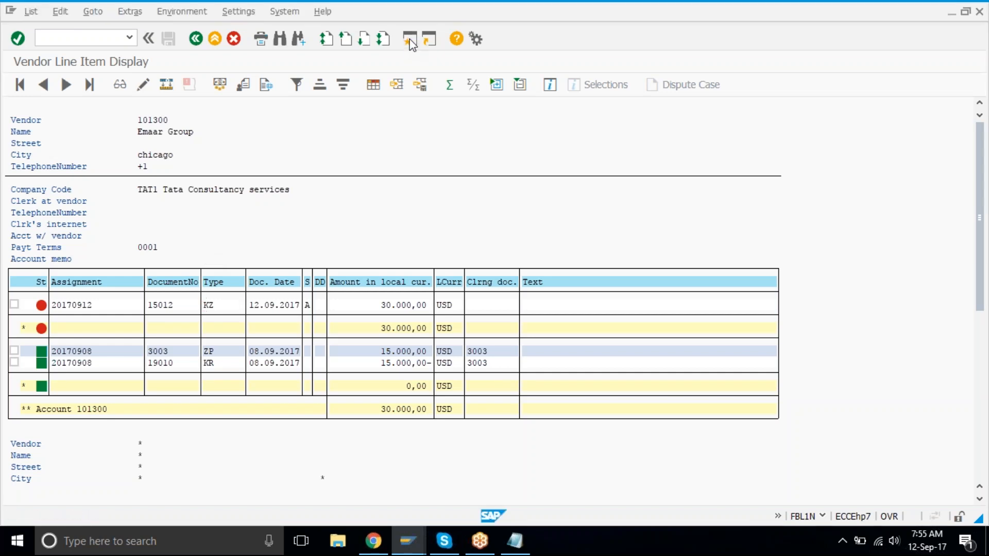
text(fb60)
key(Return)
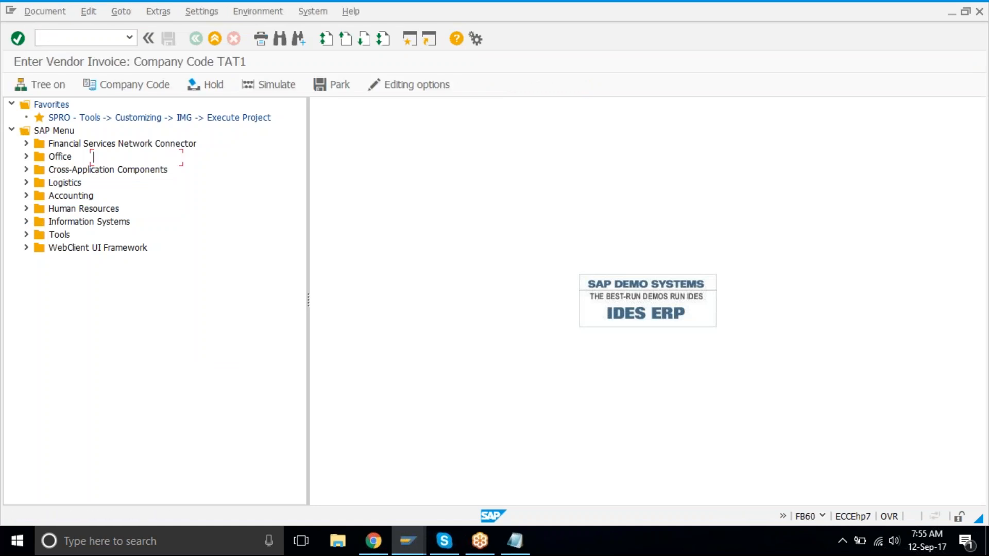
key(F4)
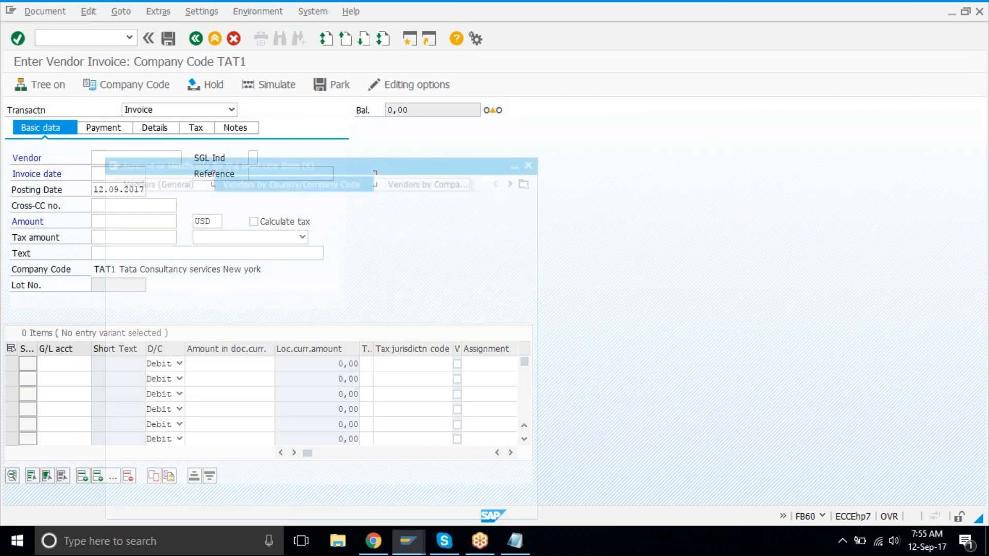
key(Return)
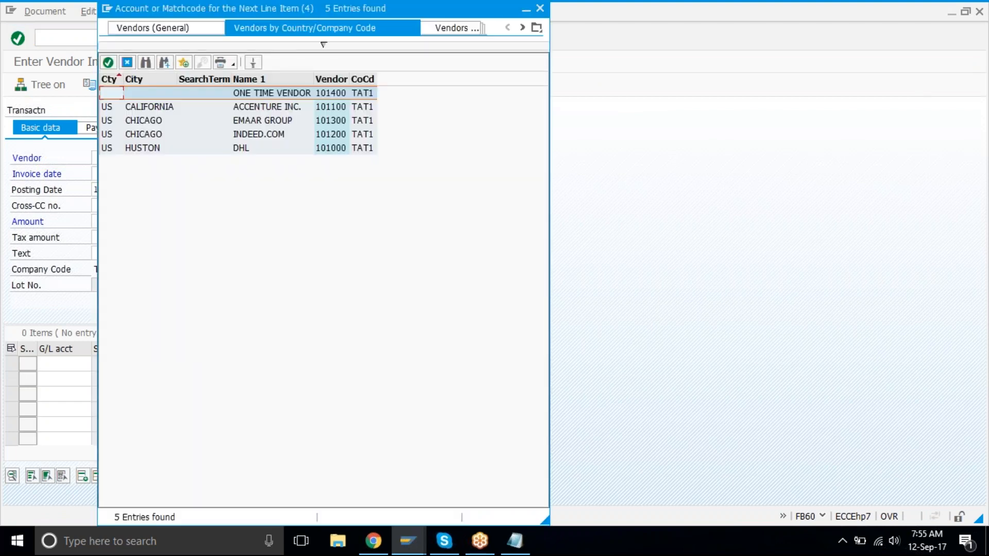
double_click(211, 124)
Enter 12092017 as the invoice date and 70000 USD as the vendor invoice amount
click(145, 175)
text(12092017)
key(Tab)
key(Tab)
key(Tab)
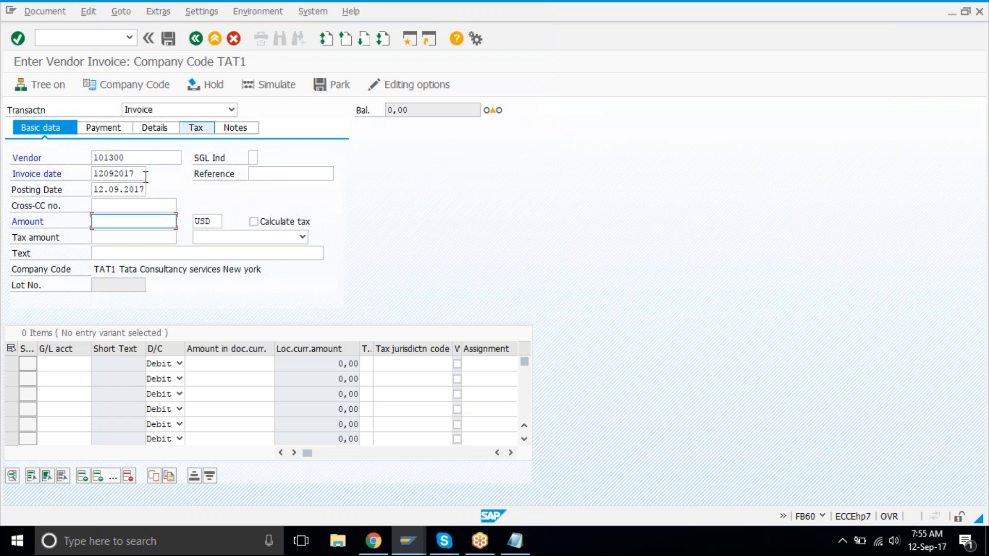
text(6000)
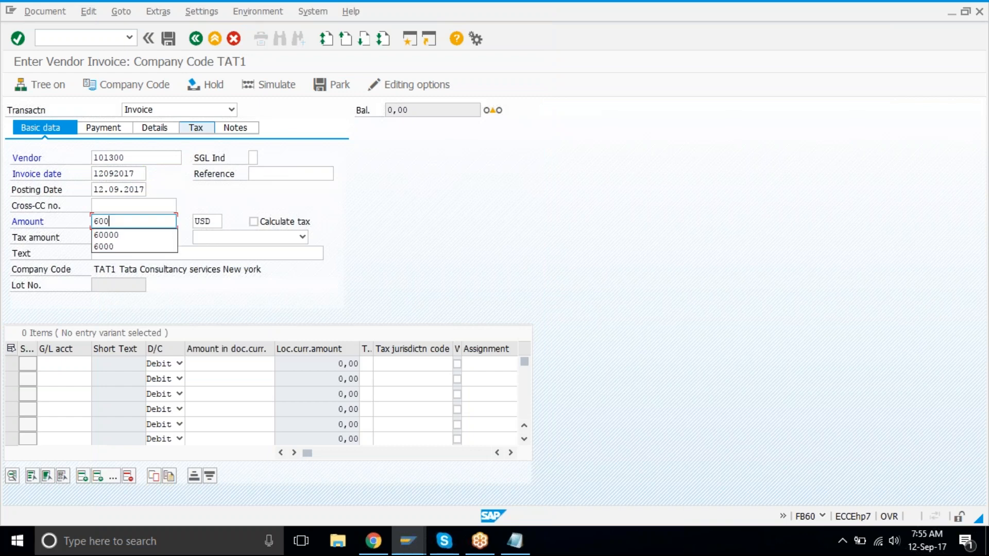
key(BackSpace)
key(BackSpace)
key(BackSpace)
key(BackSpace)
text(70000)
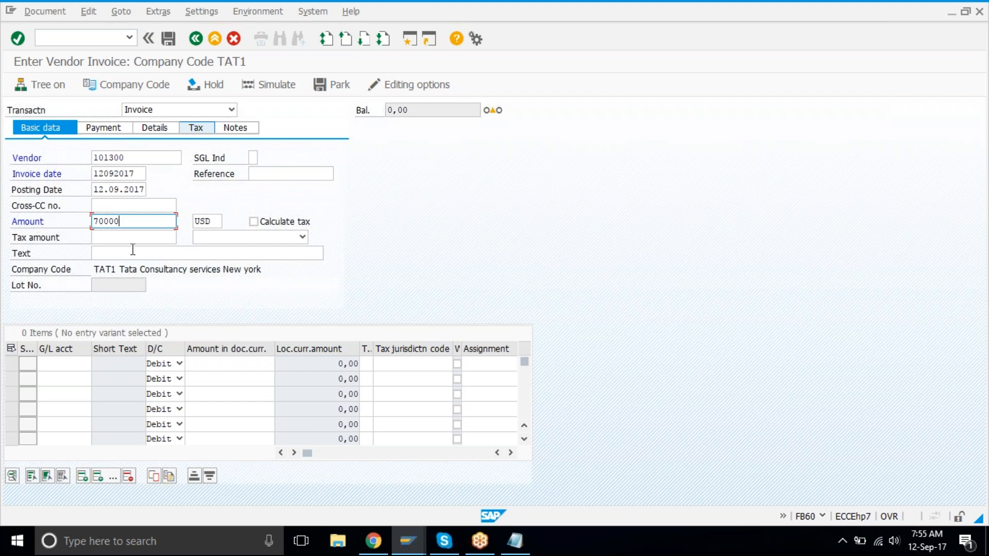
Enter G/L account 4500 in the first debit line of the invoice with * as its document currency amount
click(81, 363)
text(4500)
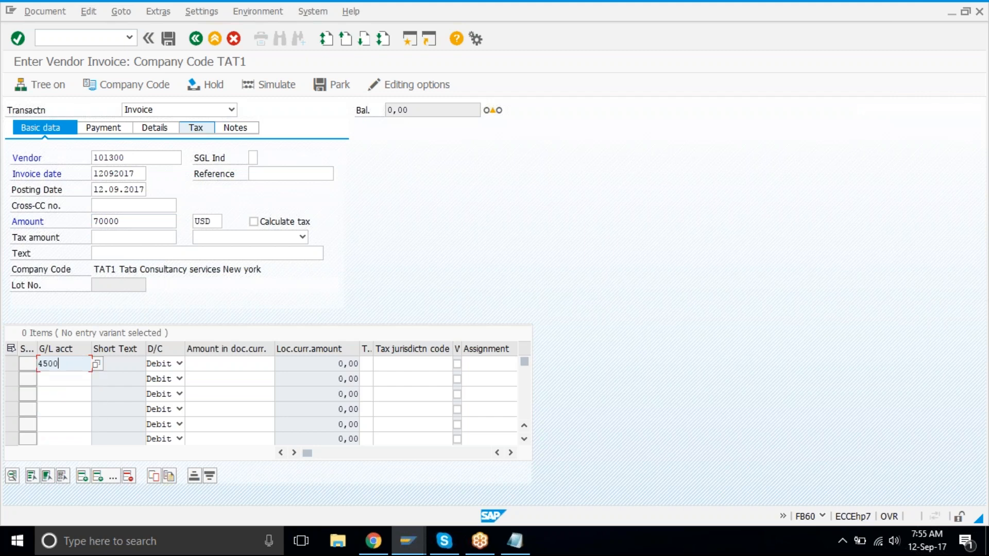
click(207, 358)
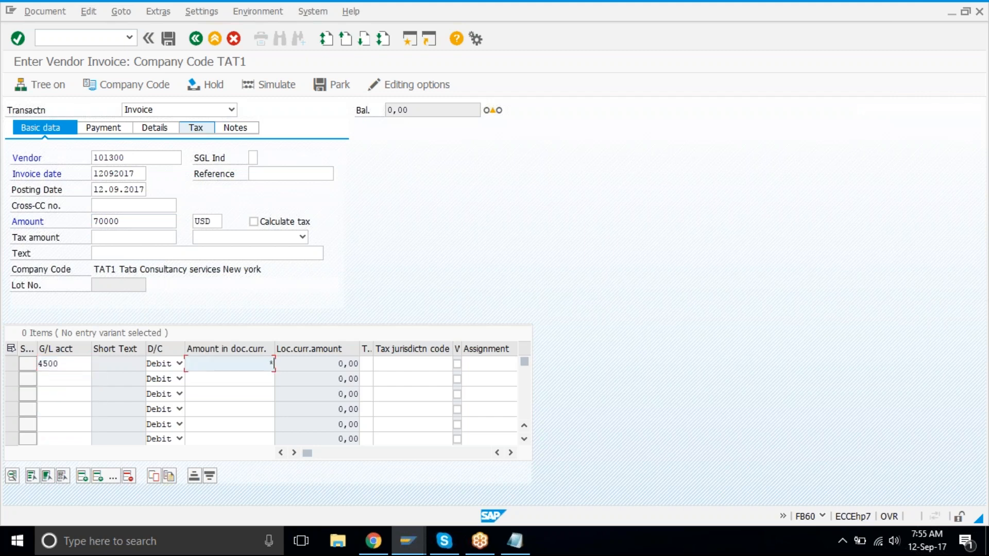
Validate the 70.000,00 USD vendor invoice against the purchase account, acknowledge the down payment notice, then simulate and post it
key(Return)
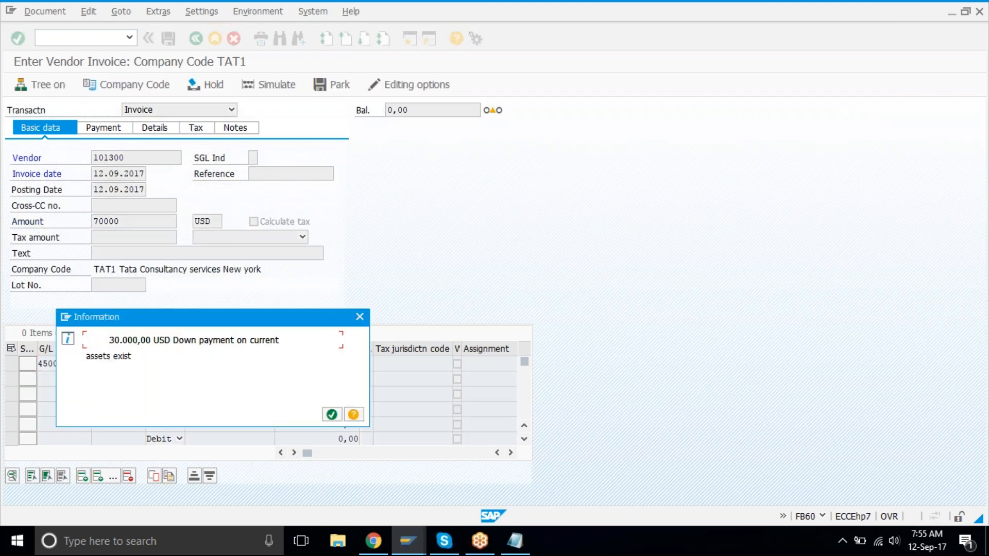
drag(122, 318, 380, 237)
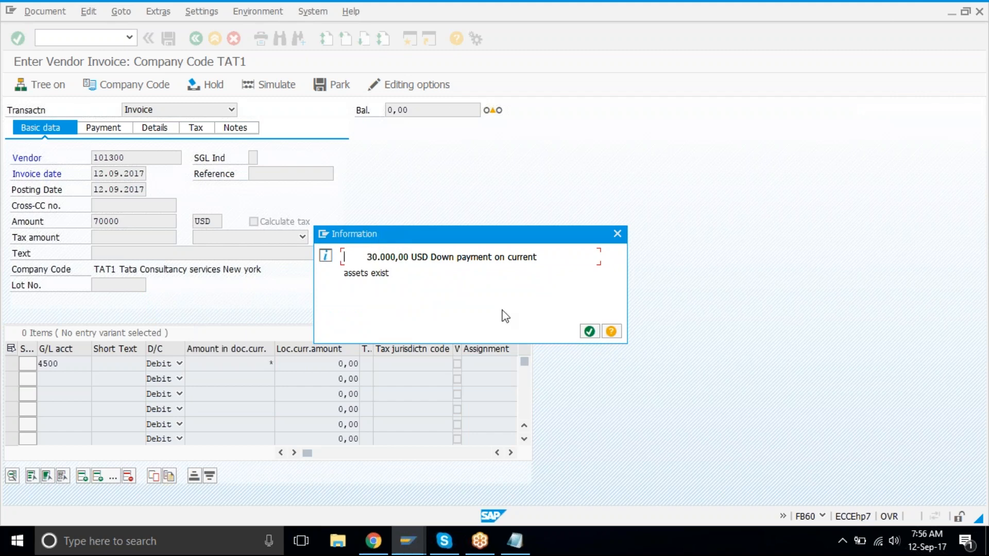
key(Return)
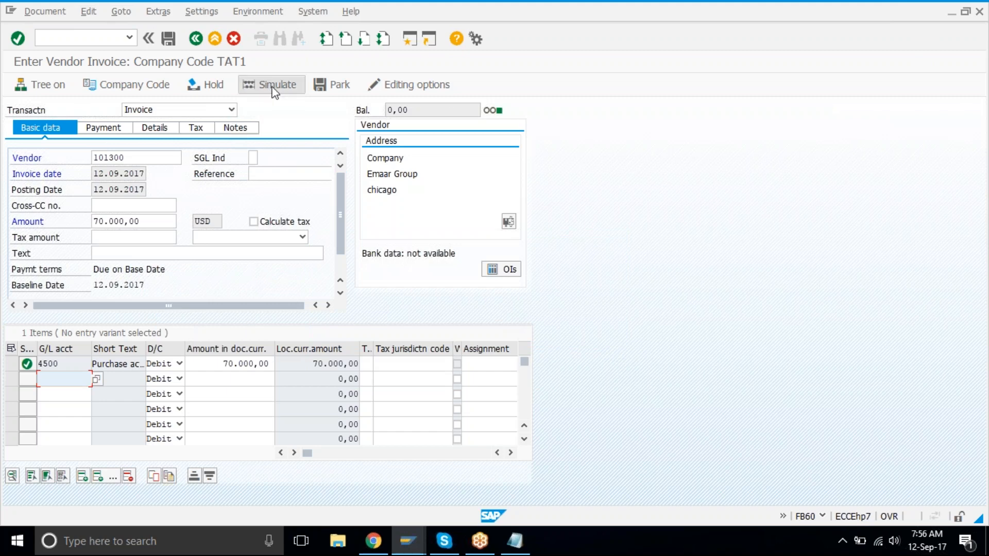
click(273, 89)
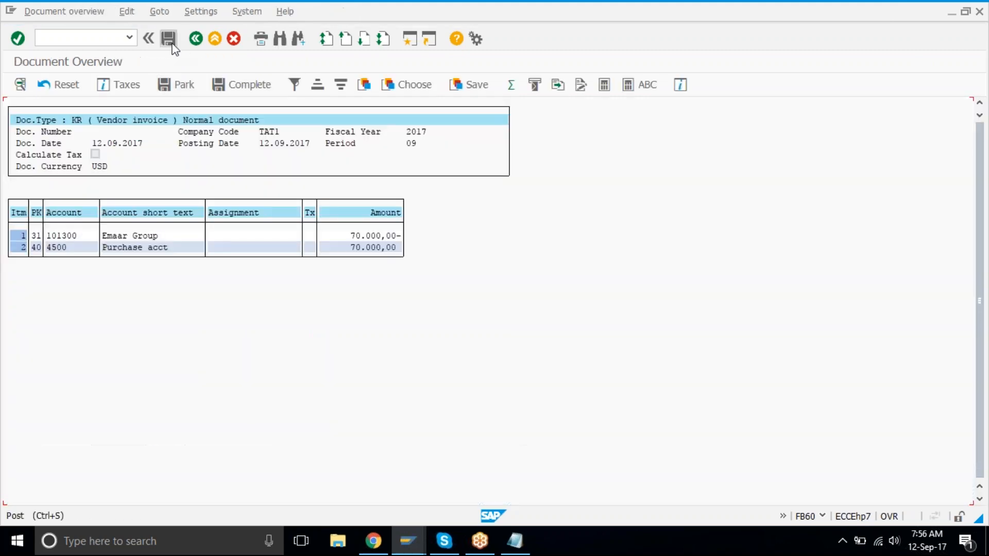
click(173, 45)
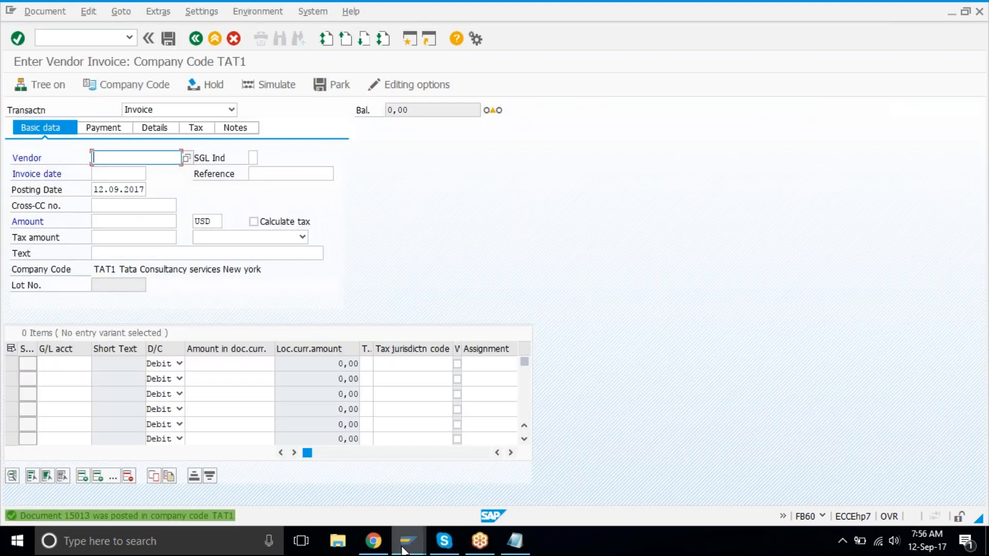
Switch to the Vendor Line Item Display session, refresh the list and check the subtotal of the open items
mouse_move(405, 550)
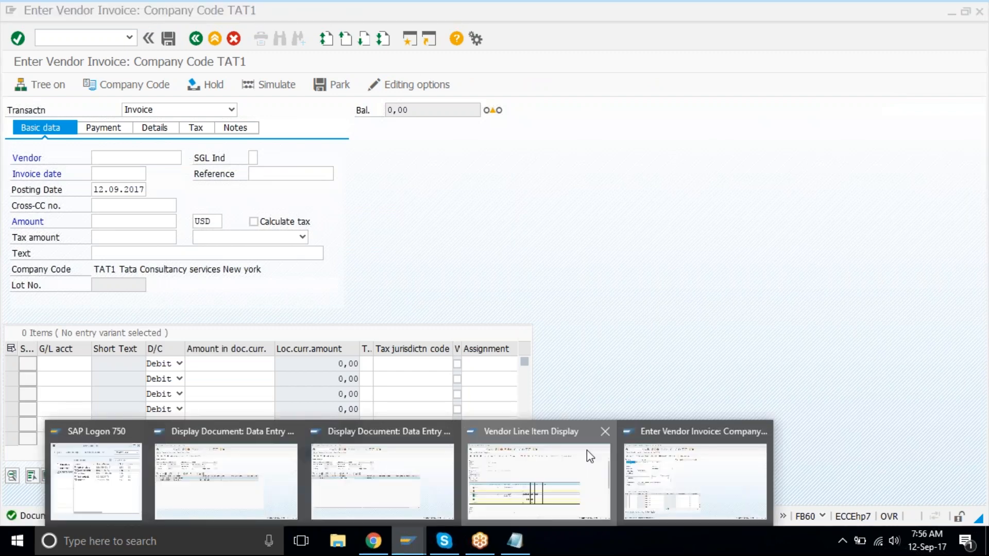
click(586, 450)
click(31, 11)
click(52, 46)
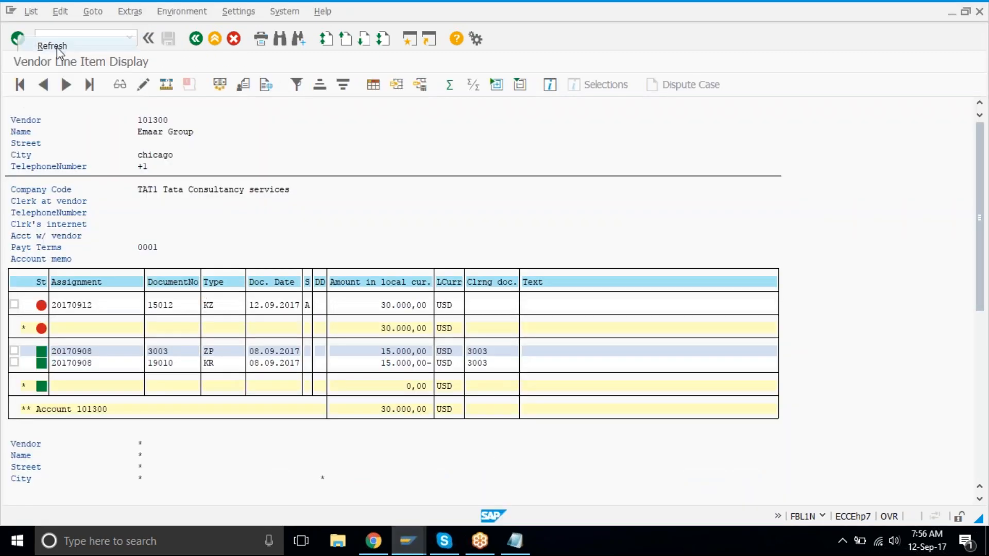
click(384, 315)
drag(375, 344, 437, 344)
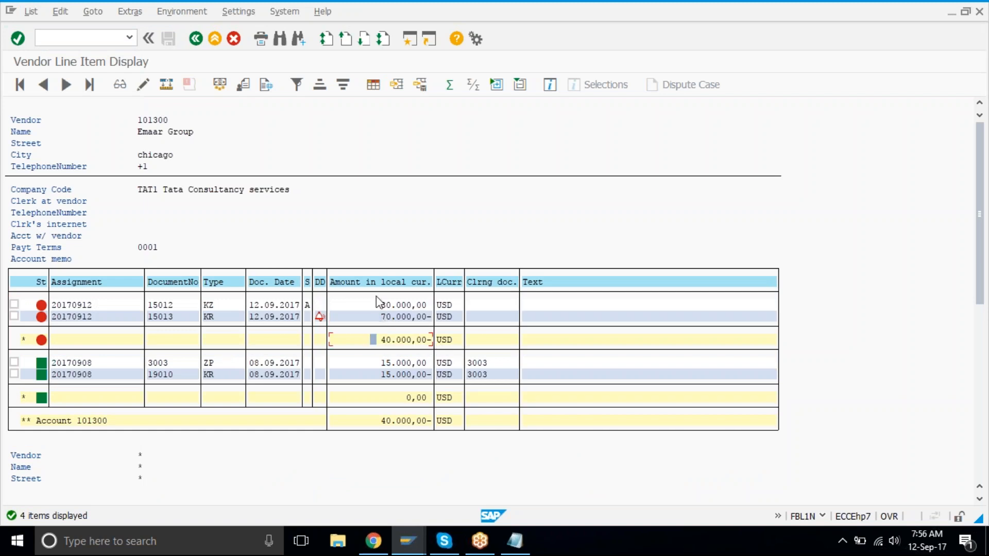
Rerun the vendor line item display with Special G/L transactions excluded and examine the open invoice amount
click(197, 40)
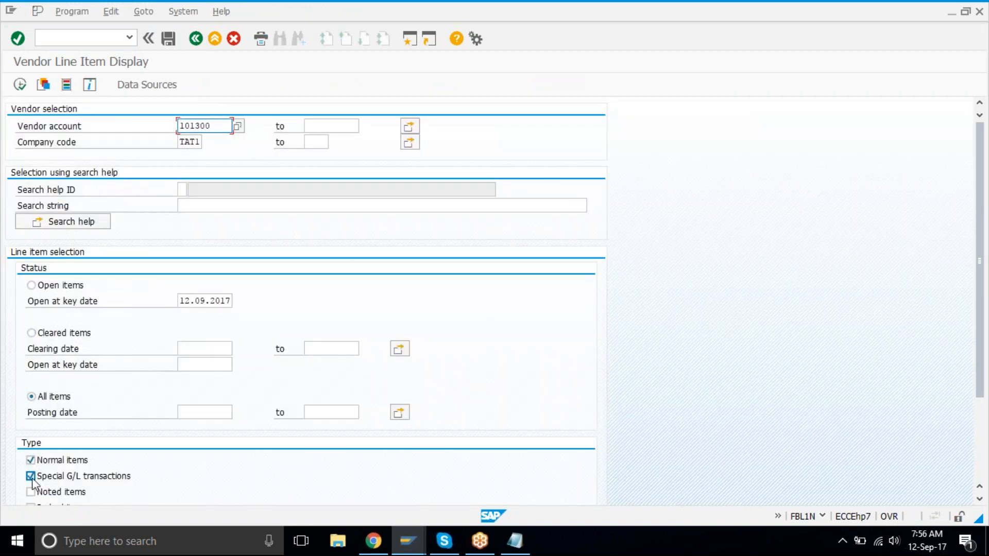
click(31, 476)
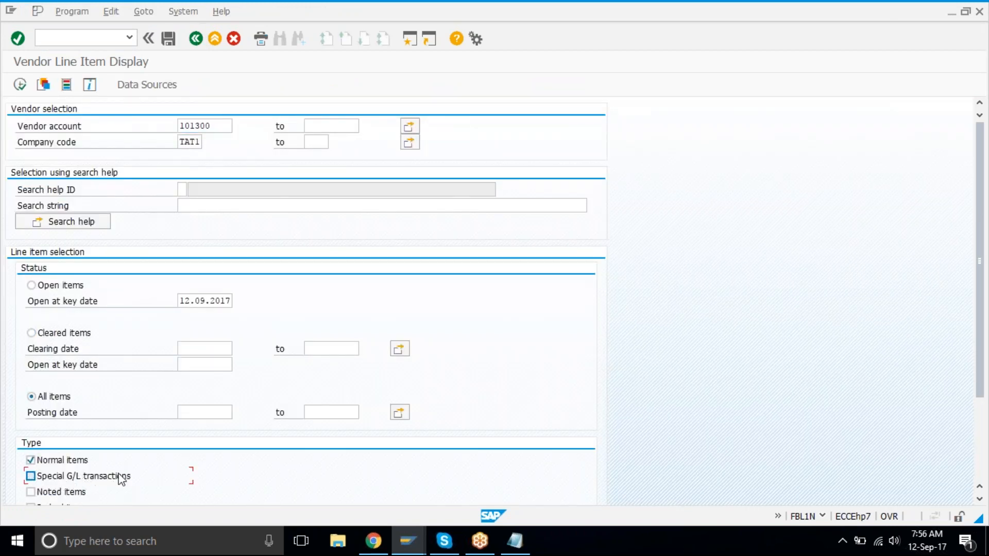
click(20, 85)
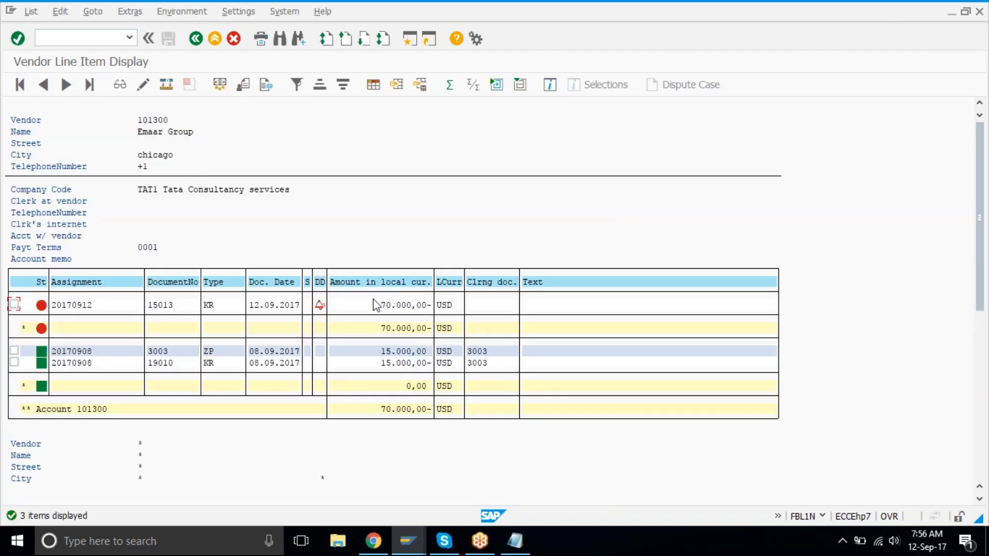
drag(369, 303, 461, 308)
click(328, 201)
Switch to Notepad, mark the "f-54 down payment clearing" line in the process list, and return to SAP
mouse_move(513, 540)
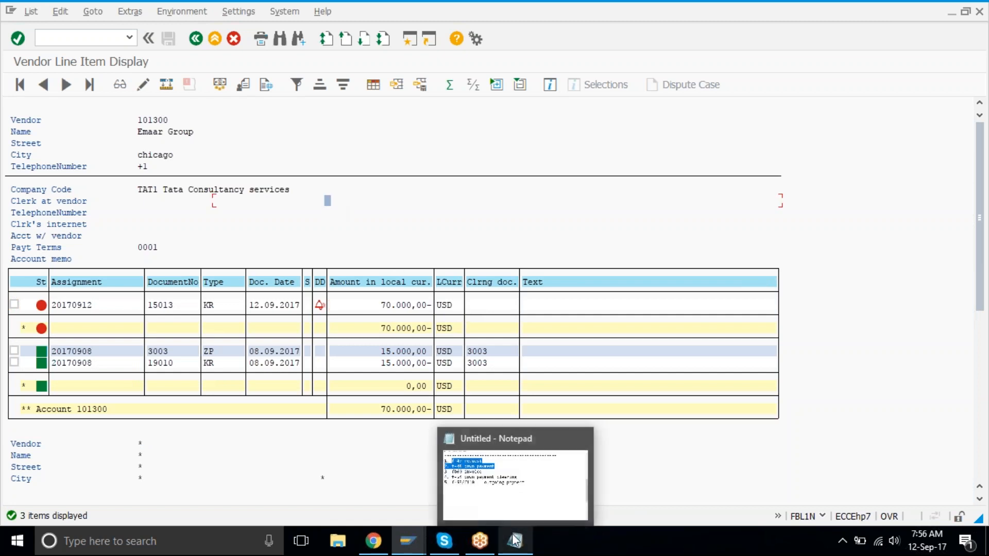
click(514, 539)
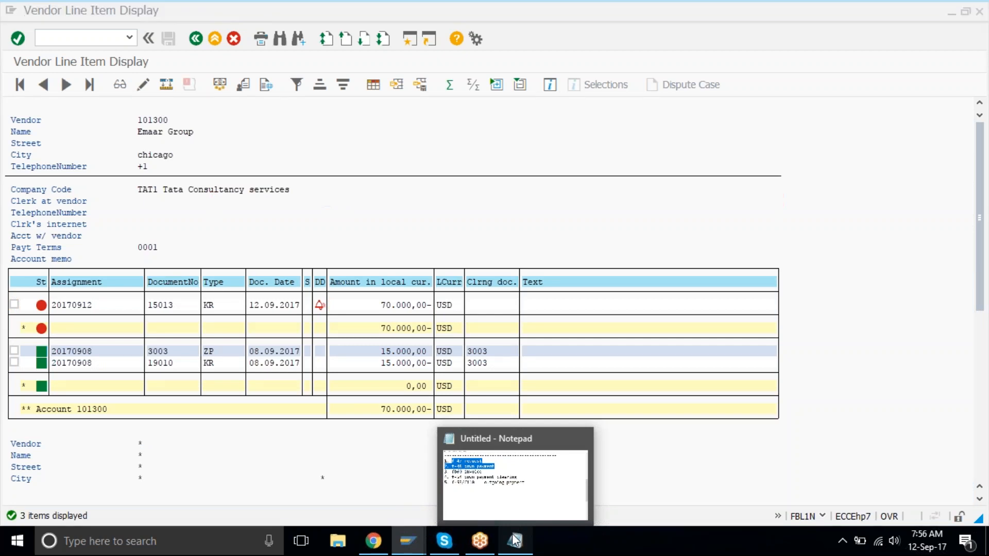
mouse_move(111, 213)
mouse_down()
mouse_move(493, 212)
mouse_move(145, 198)
mouse_move(133, 186)
mouse_move(118, 202)
mouse_up()
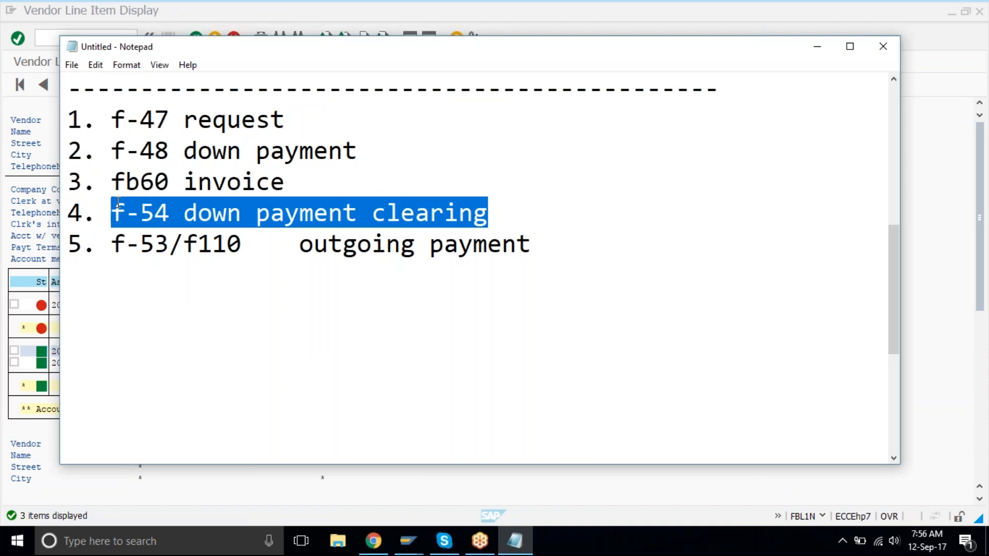
click(118, 202)
drag(118, 202, 520, 217)
click(274, 5)
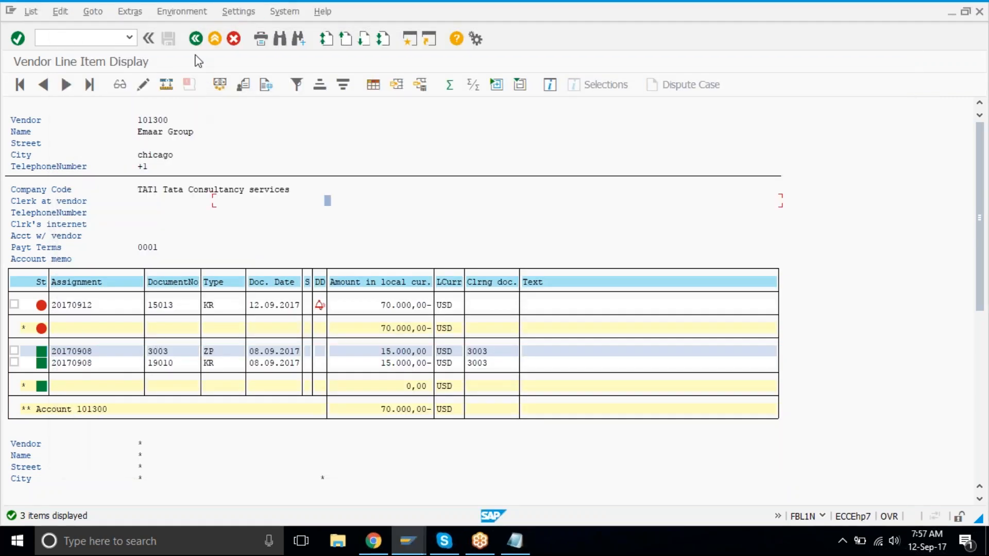
Rerun the vendor line item display with Special G/L transactions included and examine the down payment's special G/L indicator and amount
click(195, 38)
click(66, 478)
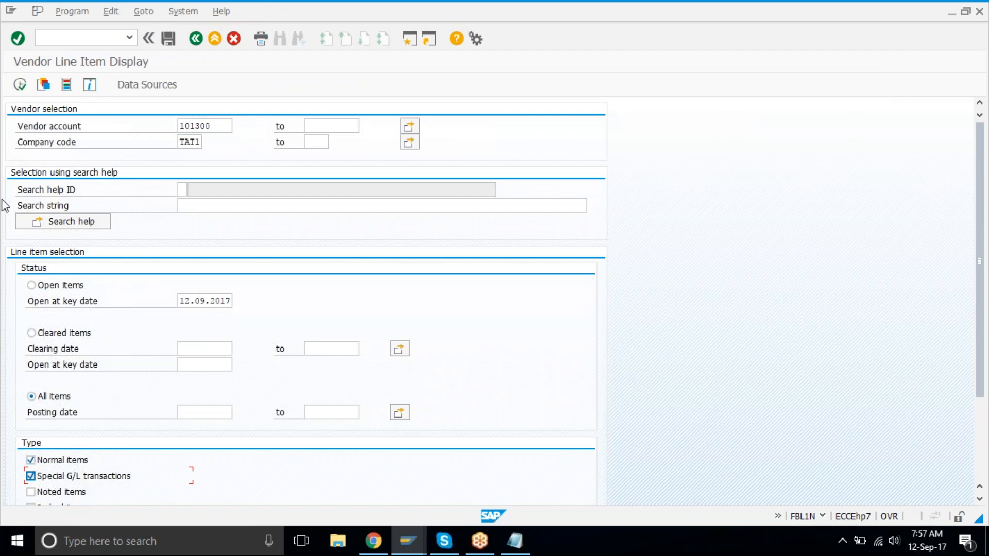
click(20, 85)
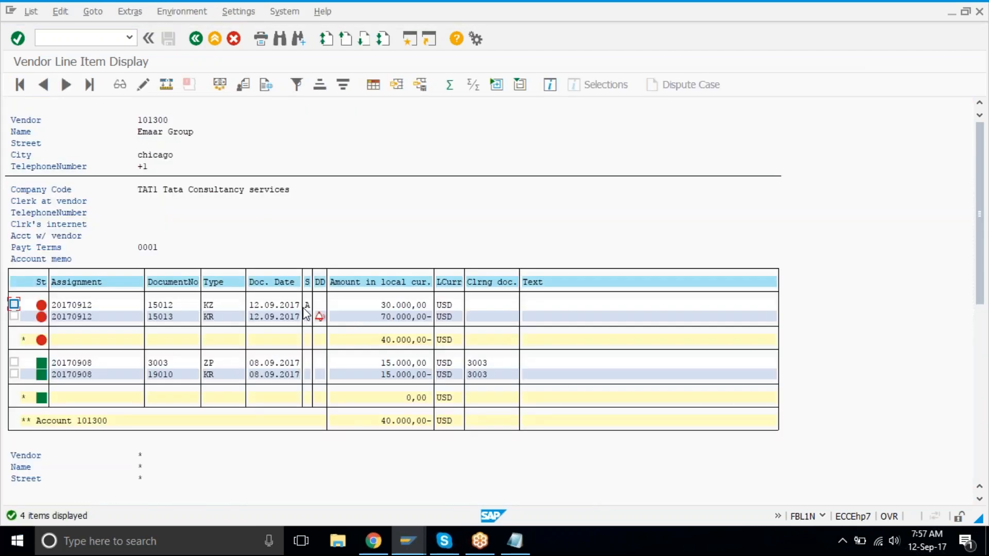
click(307, 307)
click(319, 307)
click(308, 306)
click(378, 317)
drag(376, 304, 437, 299)
click(347, 305)
Open a new session and start the Accounts Payable down payment transaction F-54 - Clearing
click(409, 39)
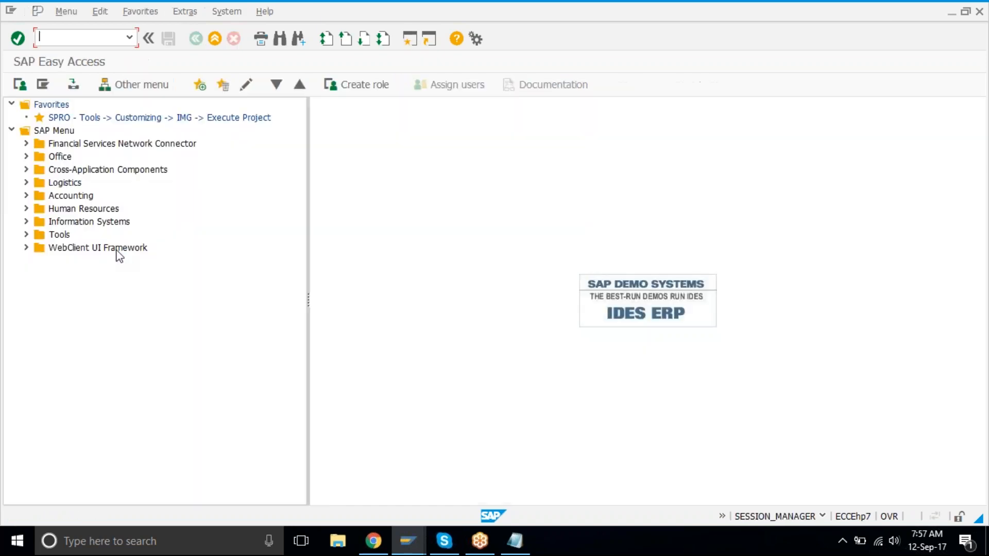
click(26, 196)
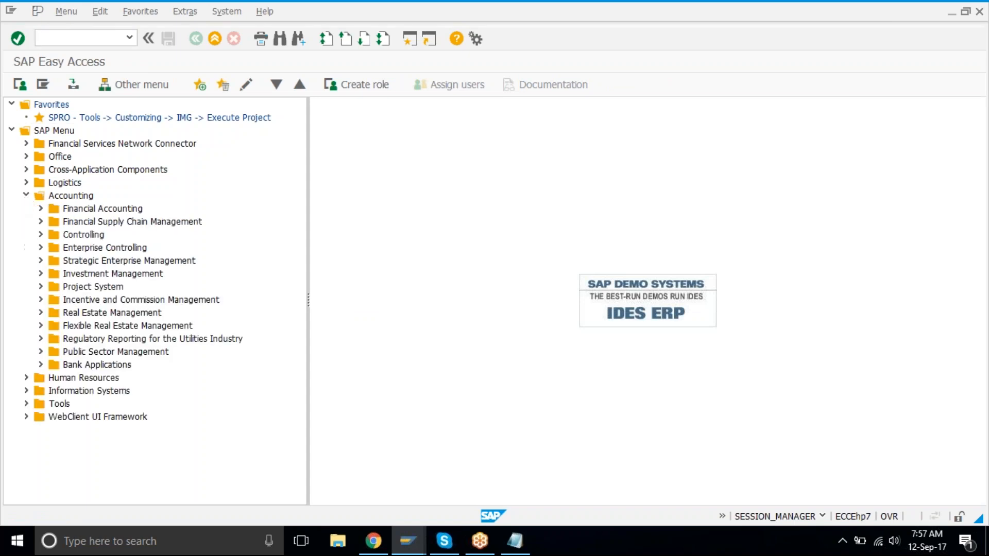
click(41, 208)
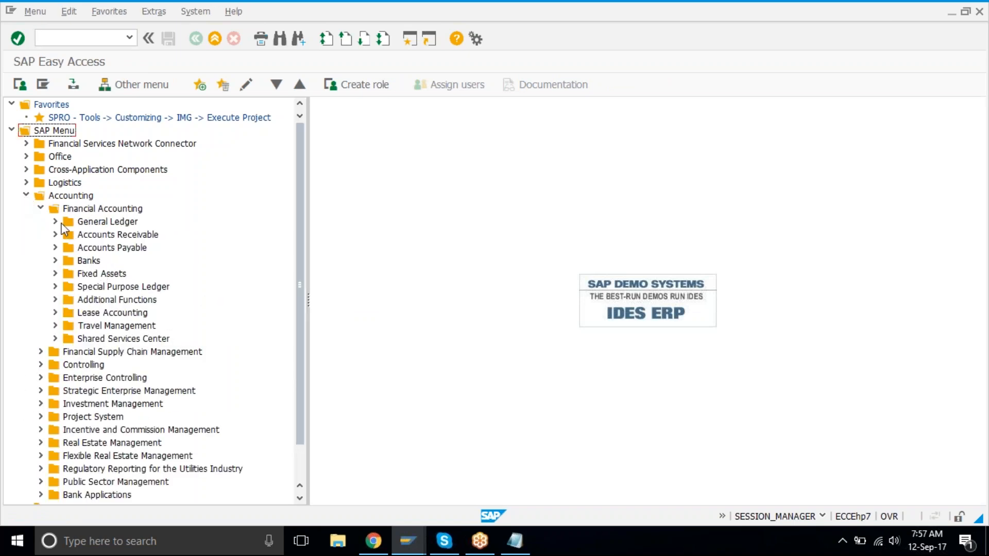
click(55, 248)
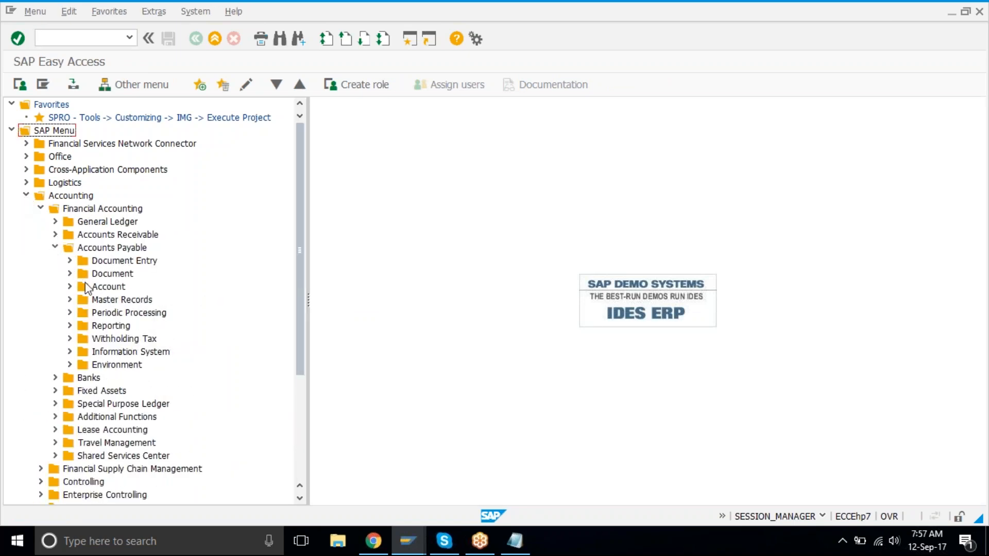
click(70, 261)
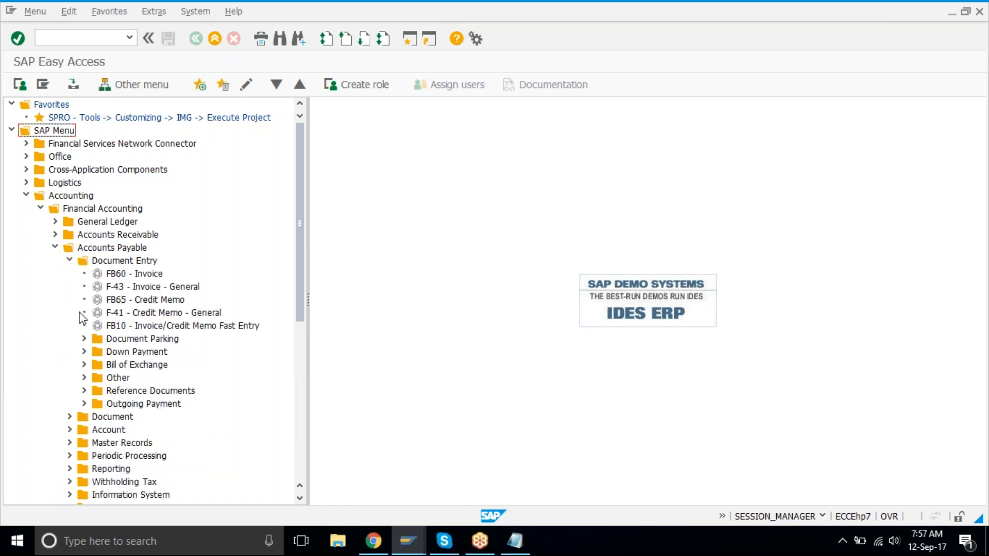
click(84, 352)
click(168, 392)
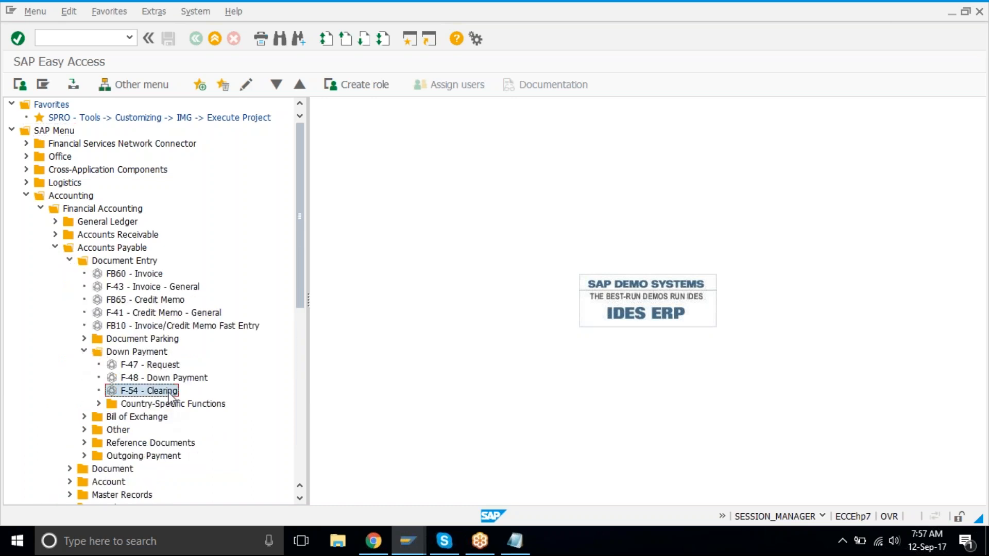
scroll(170, 396, down, 4)
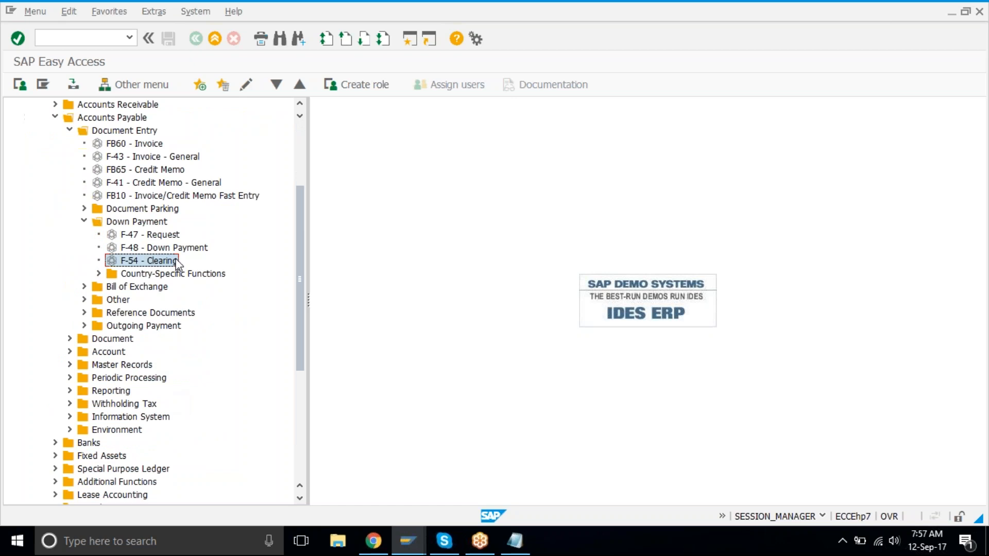
double_click(176, 261)
Set the clearing document date to 12092017 and pick EMAAR GROUP as the vendor account through the vendor search
text(12092017)
key(Down)
key(Down)
key(Down)
key(Down)
key(Down)
key(Down)
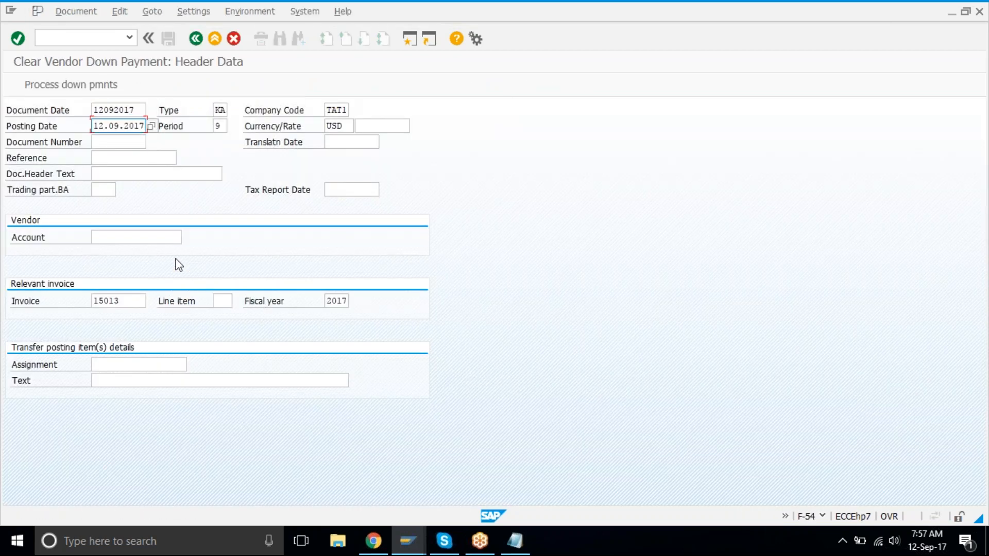
key(F4)
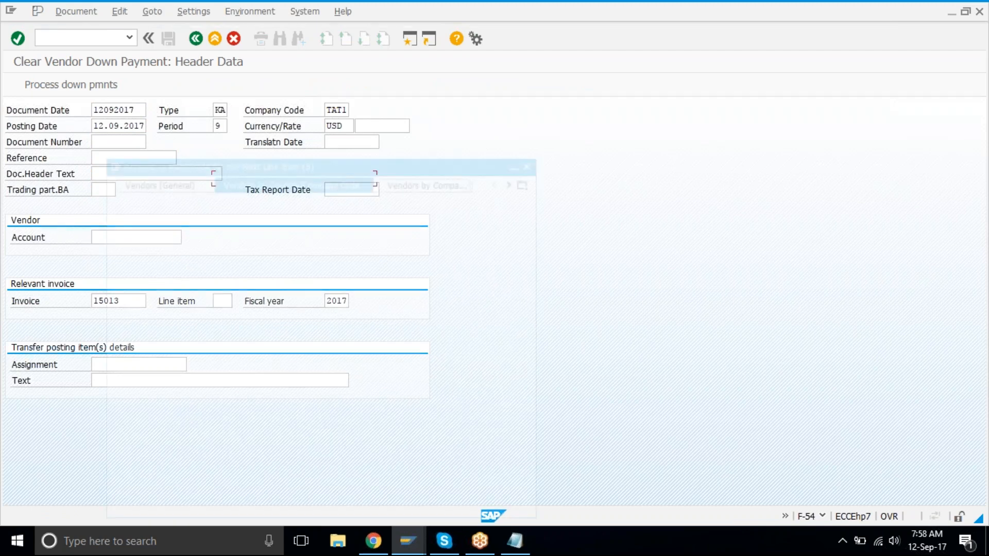
key(Return)
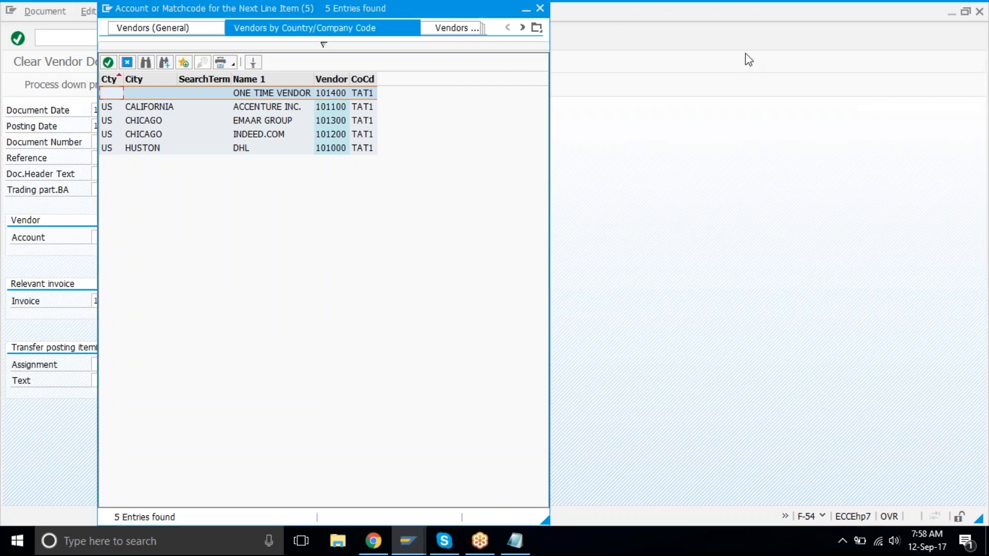
click(283, 122)
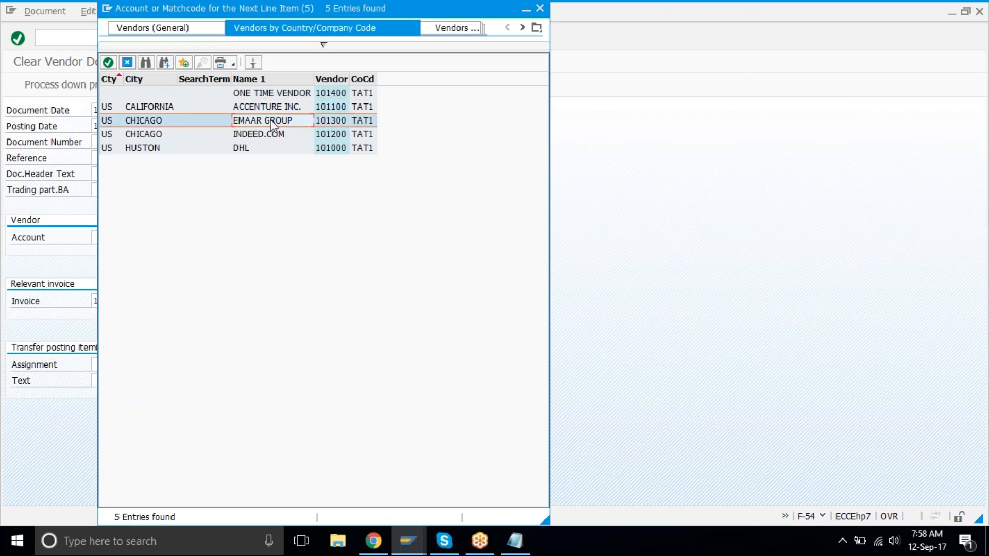
double_click(271, 120)
Remove the prefilled invoice number from the relevant invoice data
click(123, 302)
key(BackSpace)
key(BackSpace)
key(BackSpace)
key(BackSpace)
key(BackSpace)
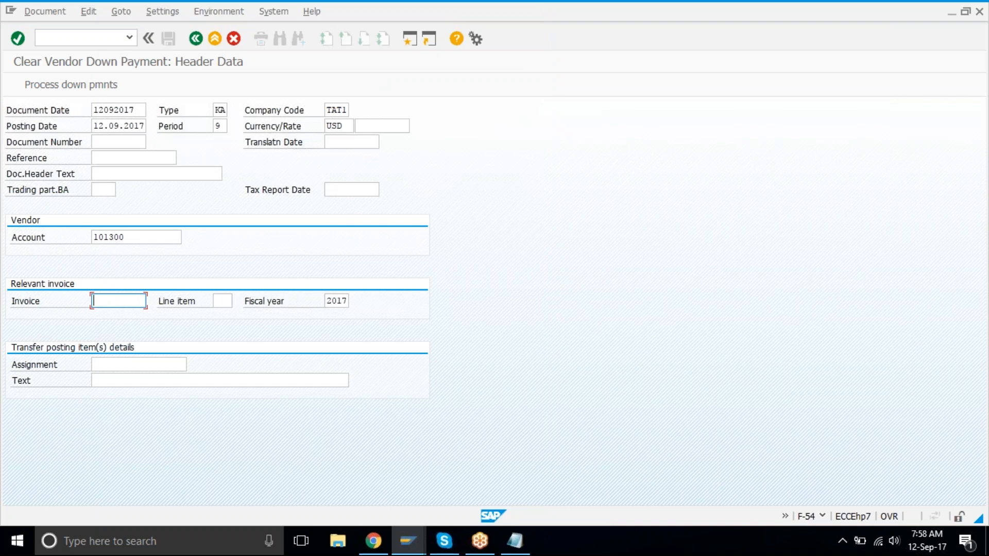
Process the vendor's down payments and submit the selected 30.000,00 item for posting
click(95, 87)
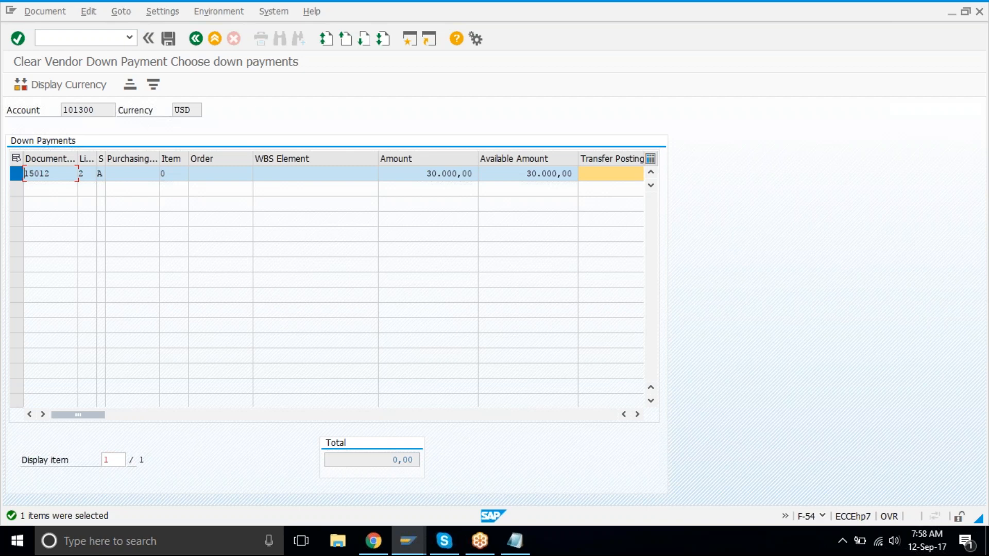
click(169, 41)
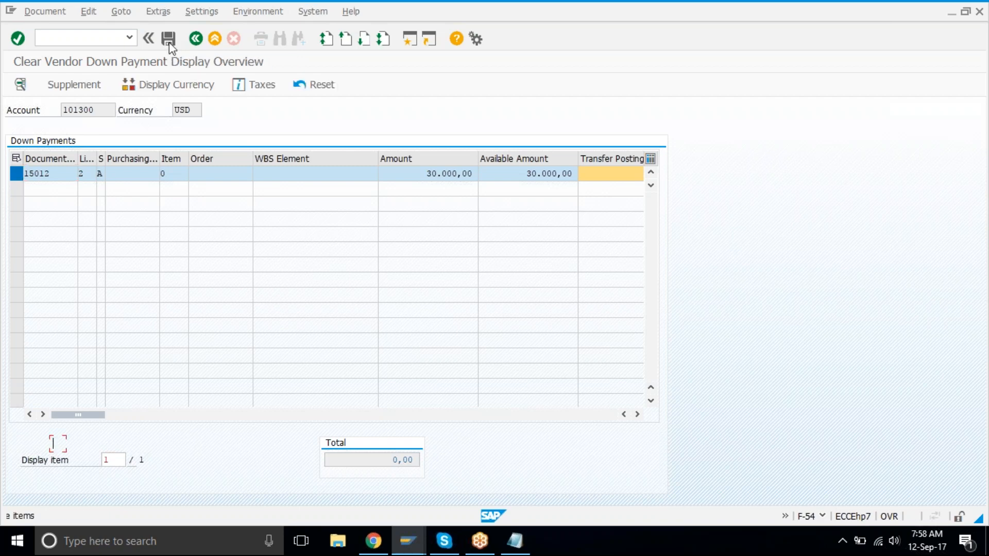
click(170, 45)
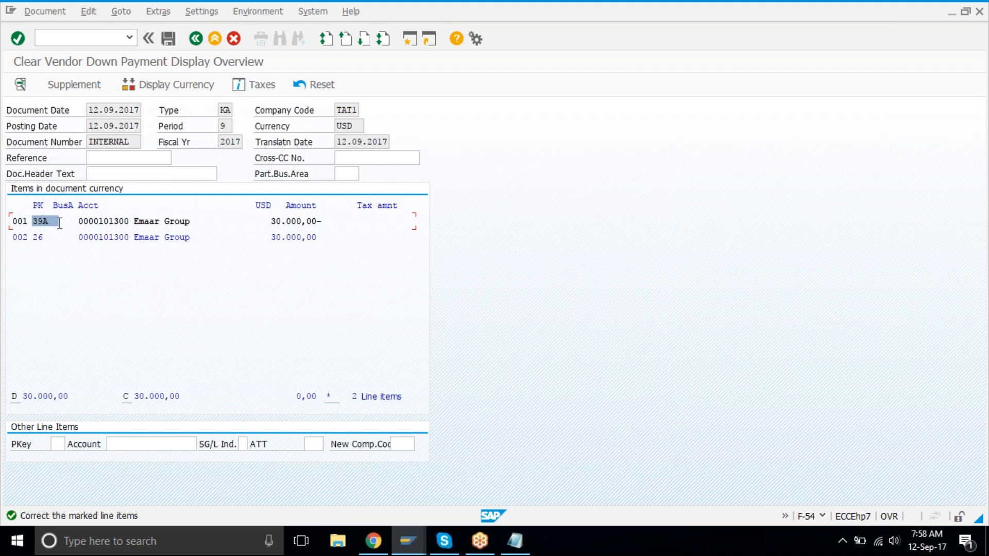
Review the clearing line items, inspect the GL account of the 39A reverse down payment item, and return to the overview
drag(32, 237, 333, 236)
click(333, 237)
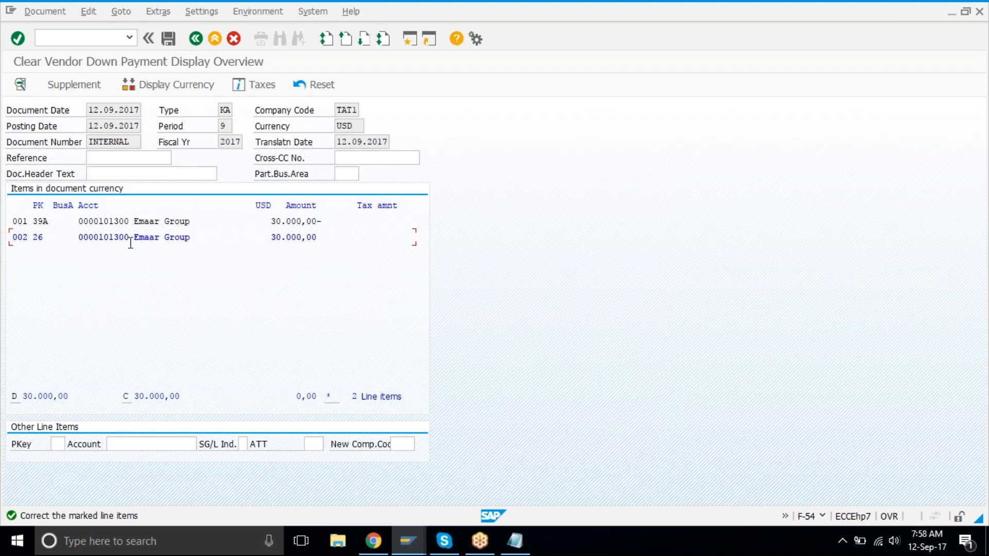
click(174, 221)
double_click(174, 221)
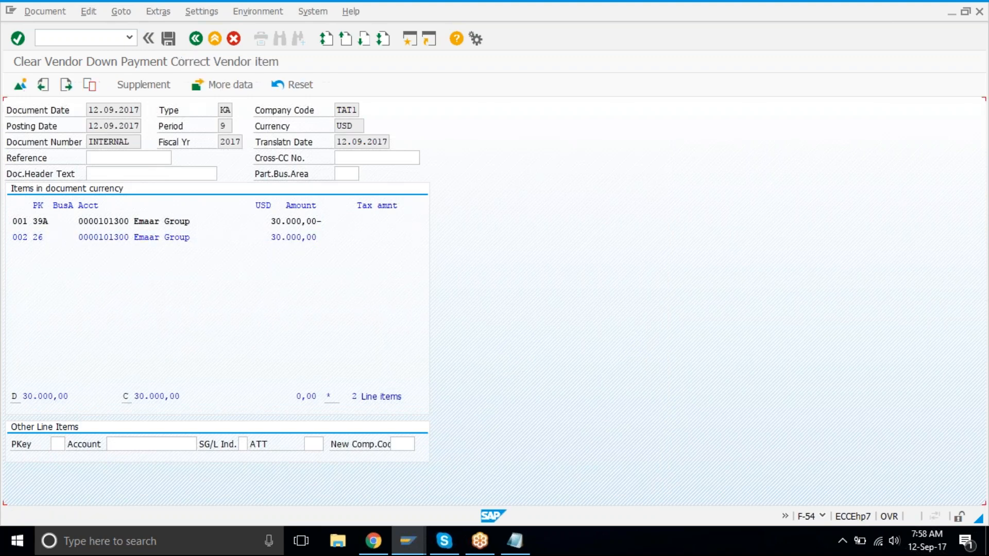
drag(390, 110, 361, 111)
click(359, 110)
click(196, 39)
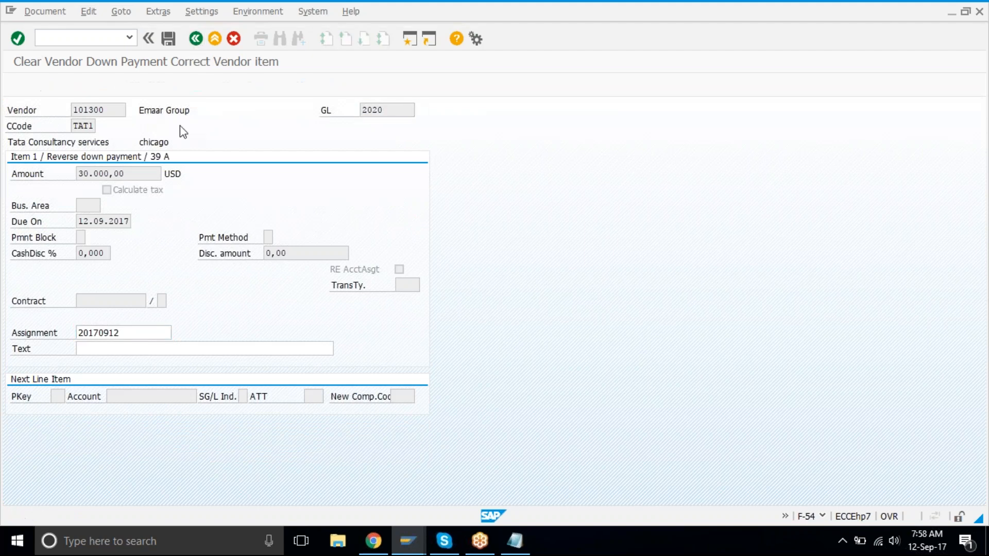
Inspect the GL account of the 26 payment difference item, enter the text "down pmt clearing" and return to the overview
double_click(156, 237)
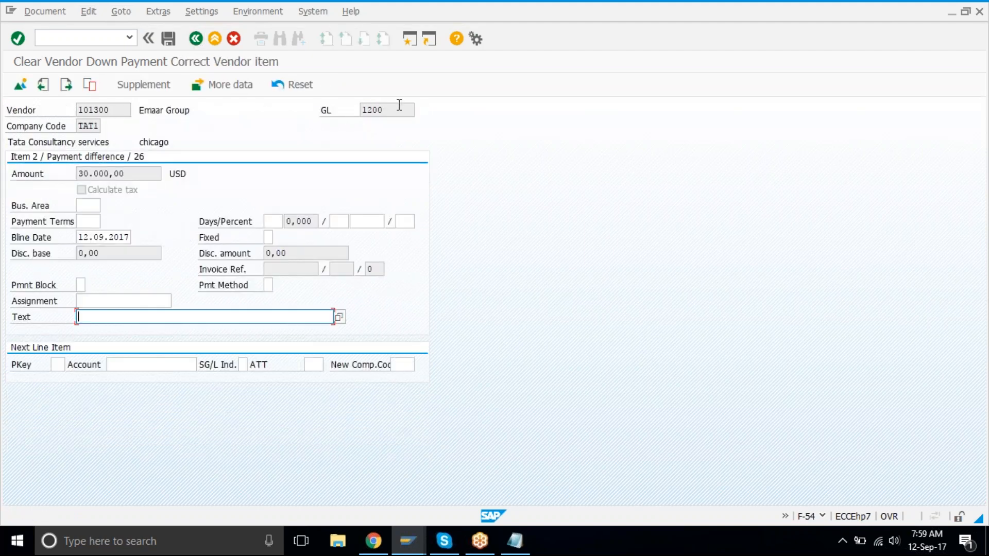
click(399, 104)
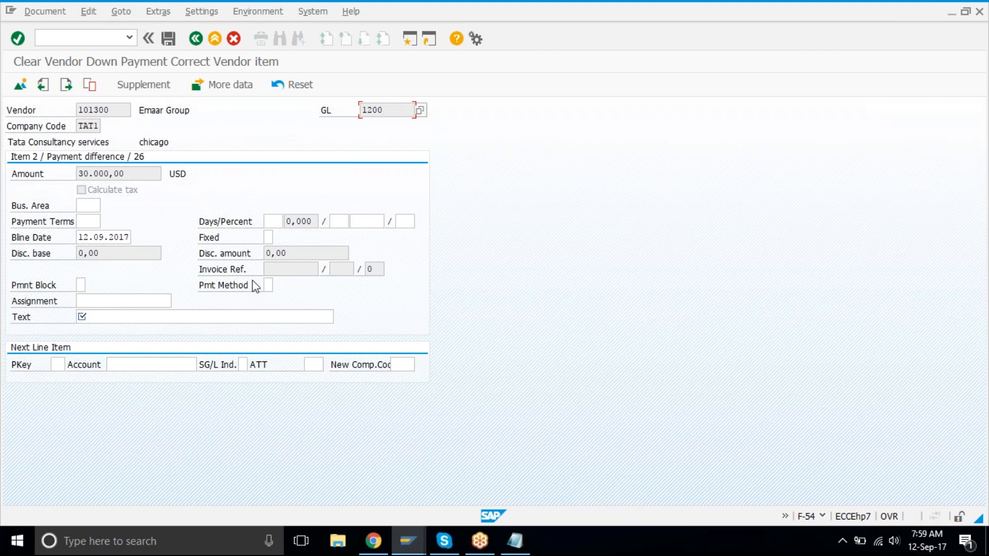
click(241, 316)
text(d)
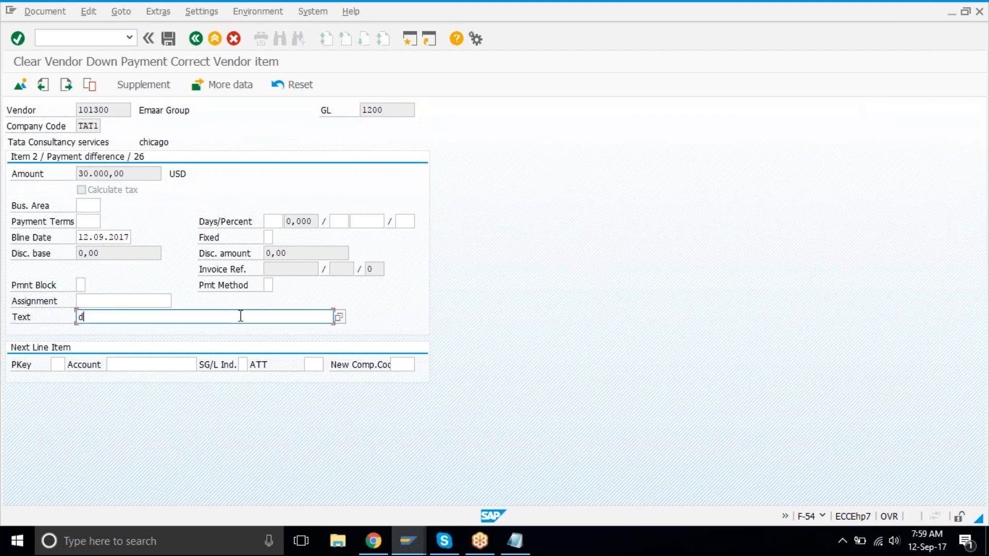
text(own pmt v)
text(learing)
key(Return)
click(196, 40)
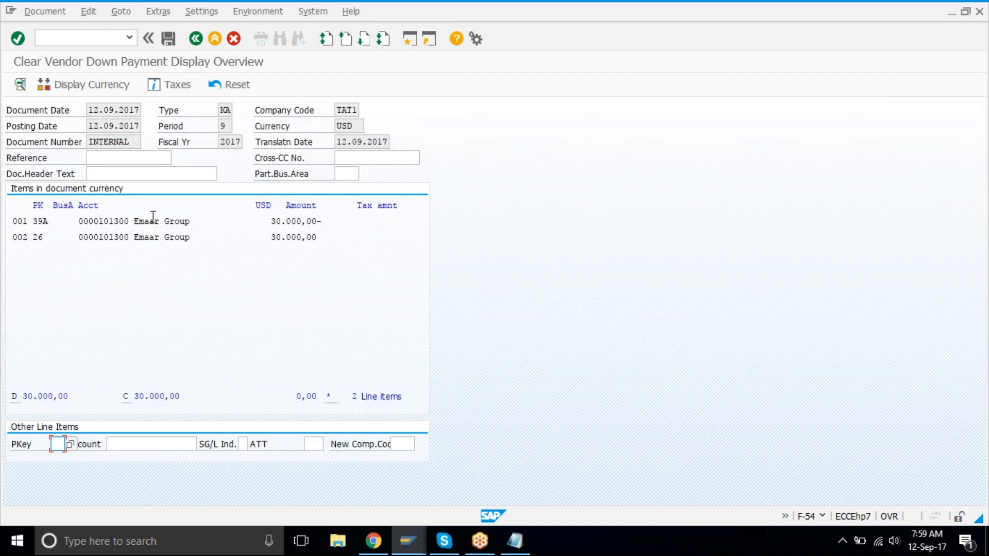
Try to confirm the 26 payment difference item with its text removed
double_click(153, 241)
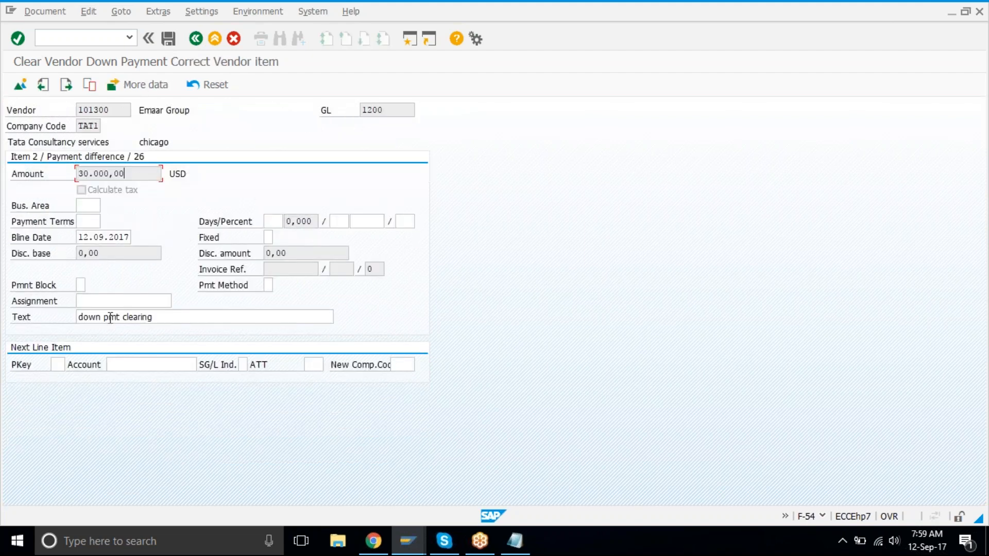
click(153, 317)
key(shift+Home)
key(BackSpace)
key(Return)
click(167, 367)
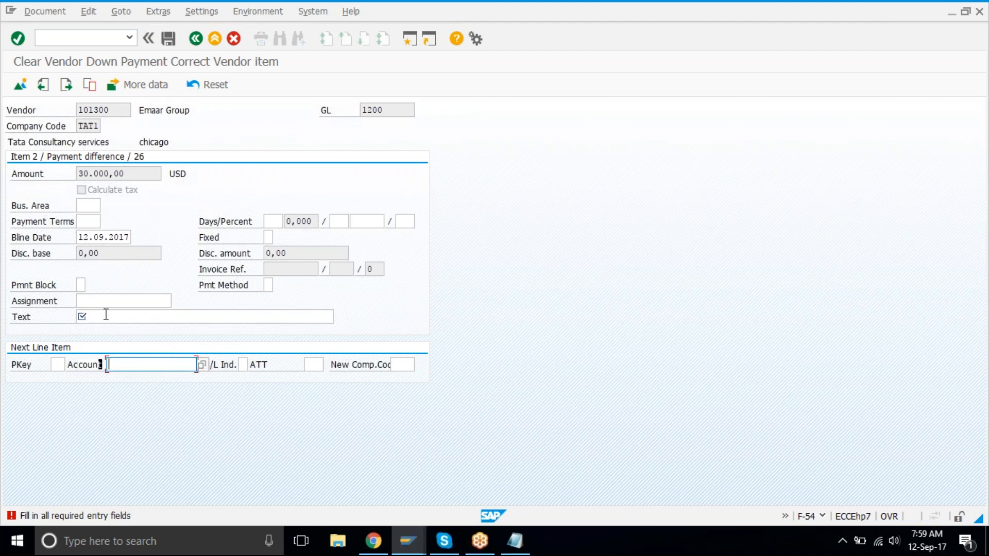
Re-enter the text "down pmt clearing" on the payment difference item and post the clearing document
click(98, 322)
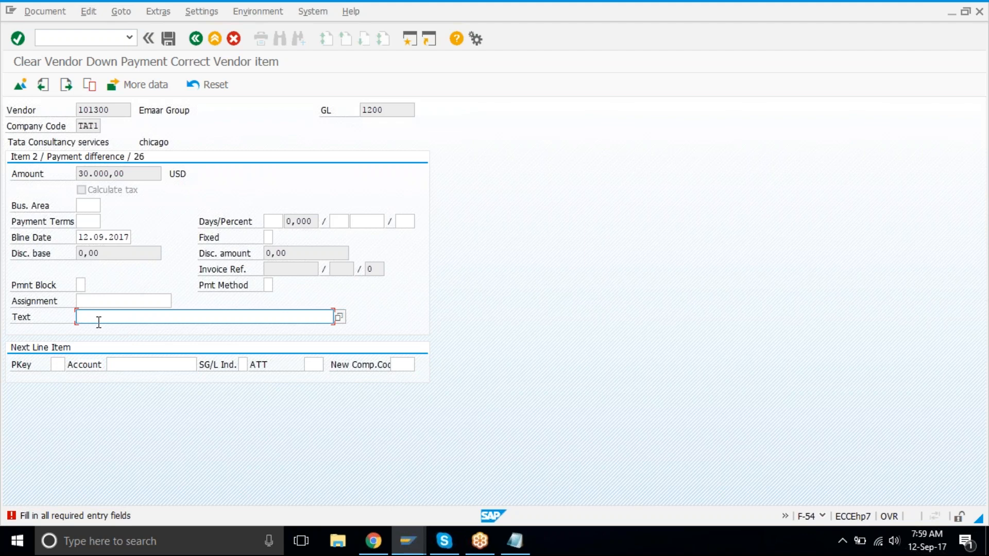
key(space)
key(Down)
key(Return)
key(Return)
click(168, 38)
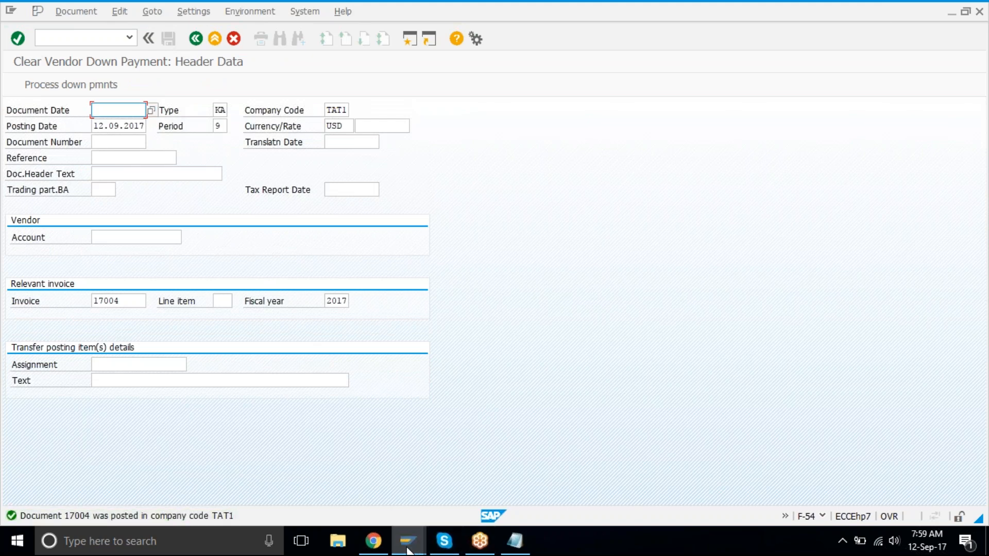
Refresh the Emaar Group vendor line item list and examine the special G/L indicator of the open items
mouse_move(409, 550)
click(510, 471)
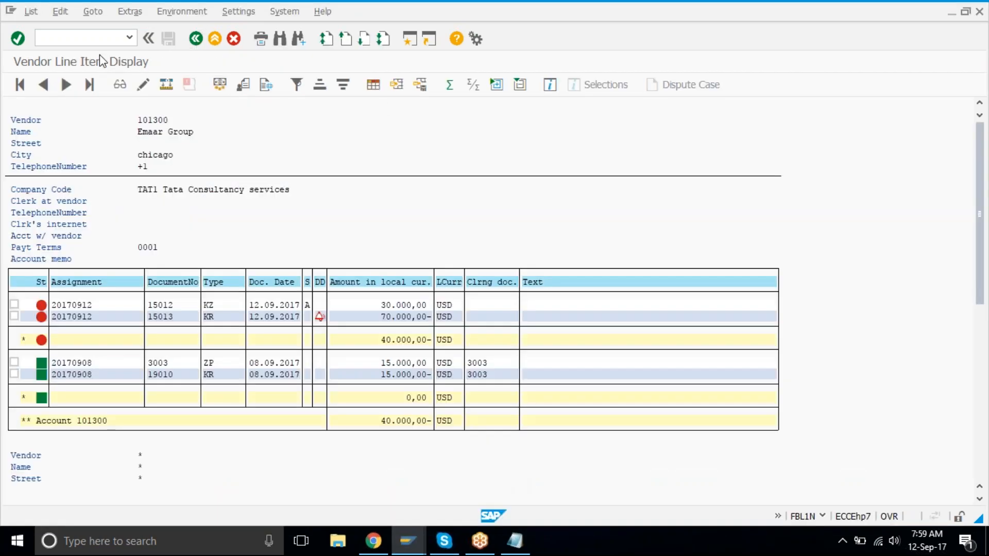
click(31, 11)
click(42, 48)
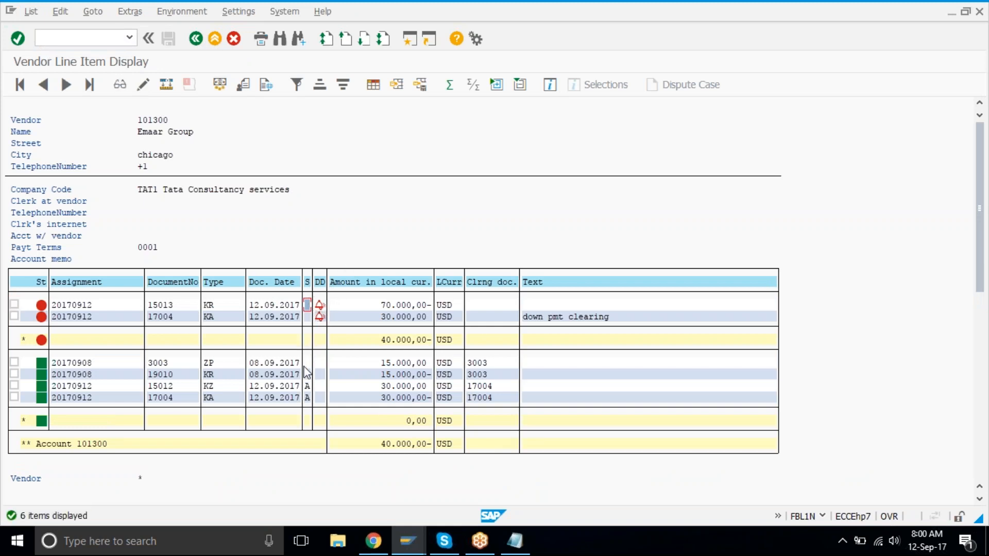
click(307, 316)
click(308, 305)
Open transaction F-53 in a new session and set the document date to 12092017
click(415, 43)
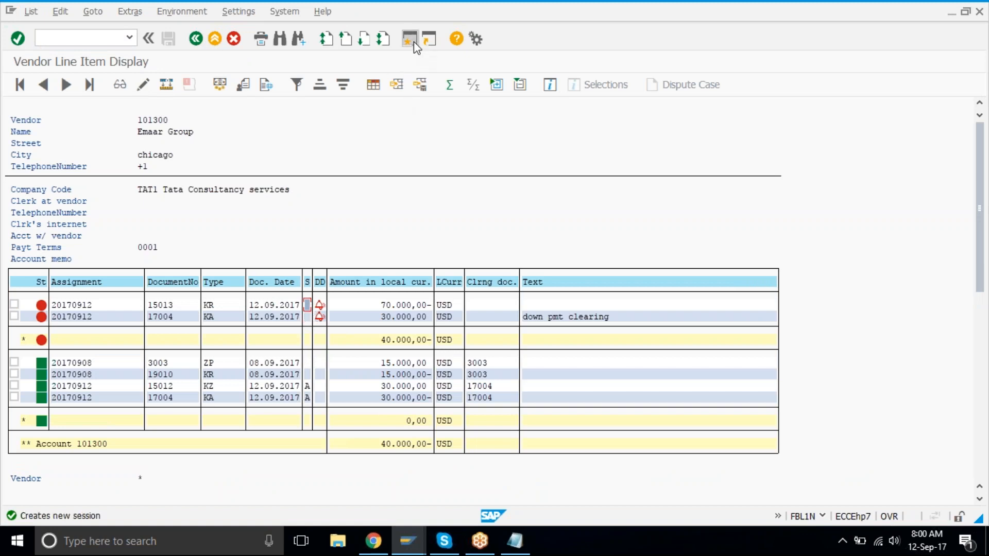
text(f-53)
key(Return)
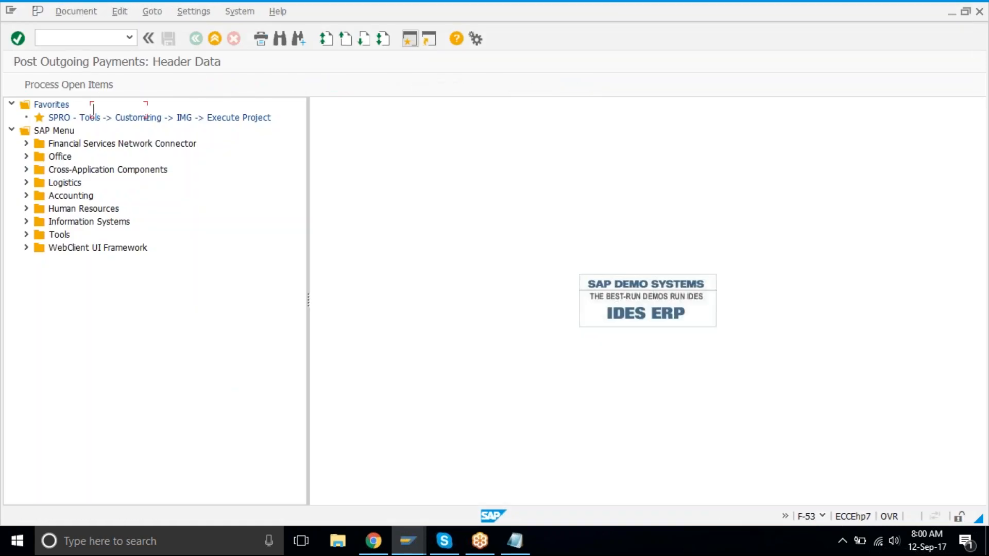
key(space)
key(Down)
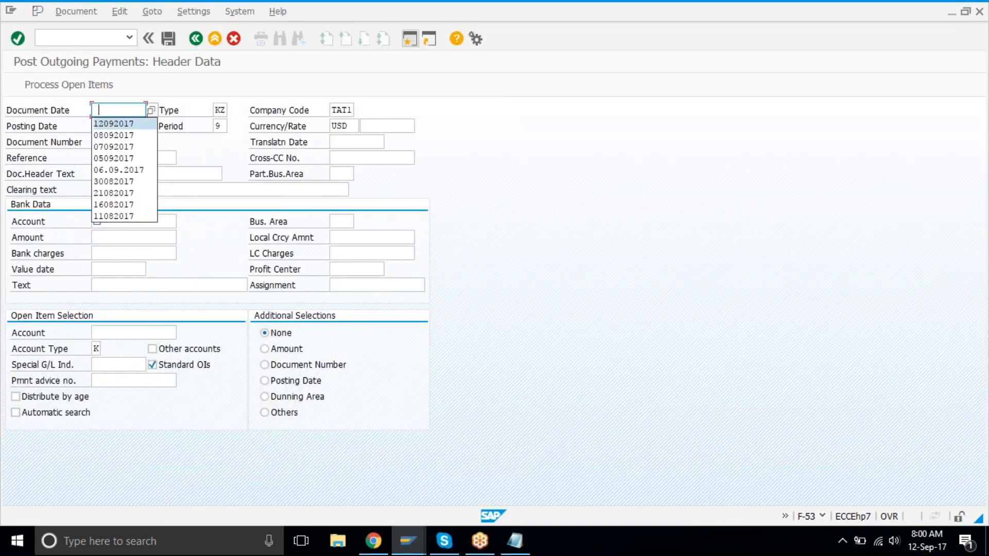
key(Return)
Fill in the payment's bank data with account 2010, amount 40000 and value date 12092017
key(Down)
key(Down)
key(Down)
key(Down)
key(Down)
key(Down)
text(2010)
key(Down)
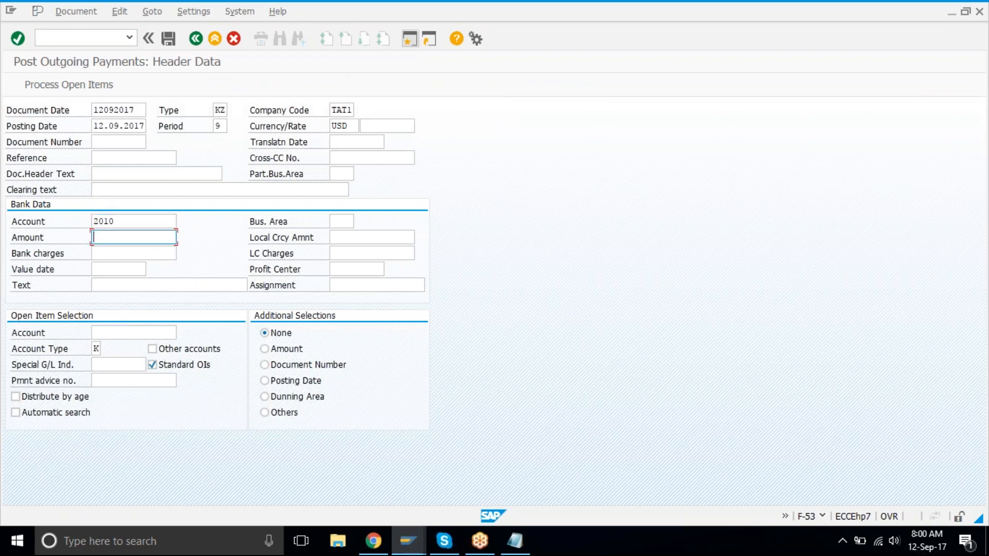
text(40000)
key(Down)
key(Down)
key(space)
key(Down)
key(Return)
Pick Emaar Group as the open item selection account through the vendor search
key(Down)
key(Down)
key(Down)
key(F4)
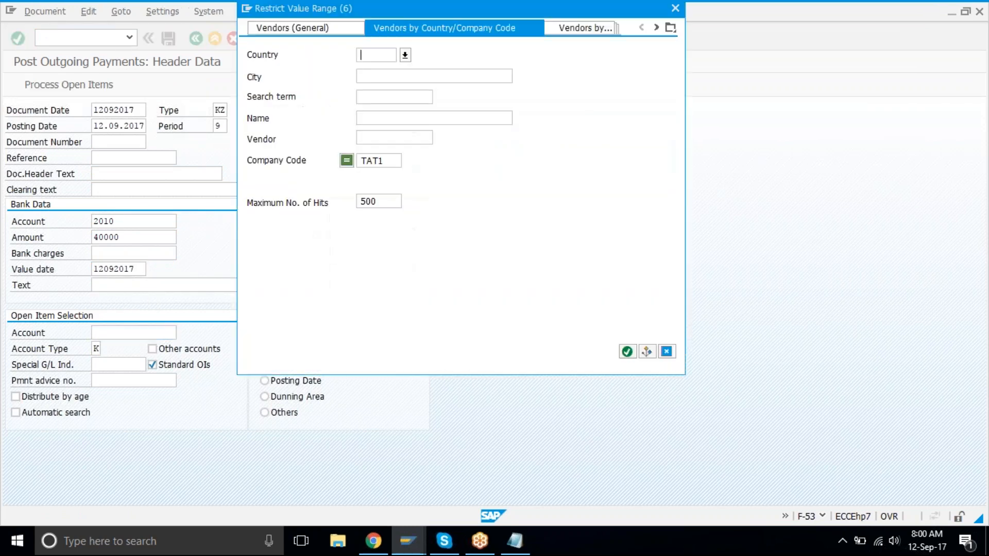
key(Return)
double_click(410, 125)
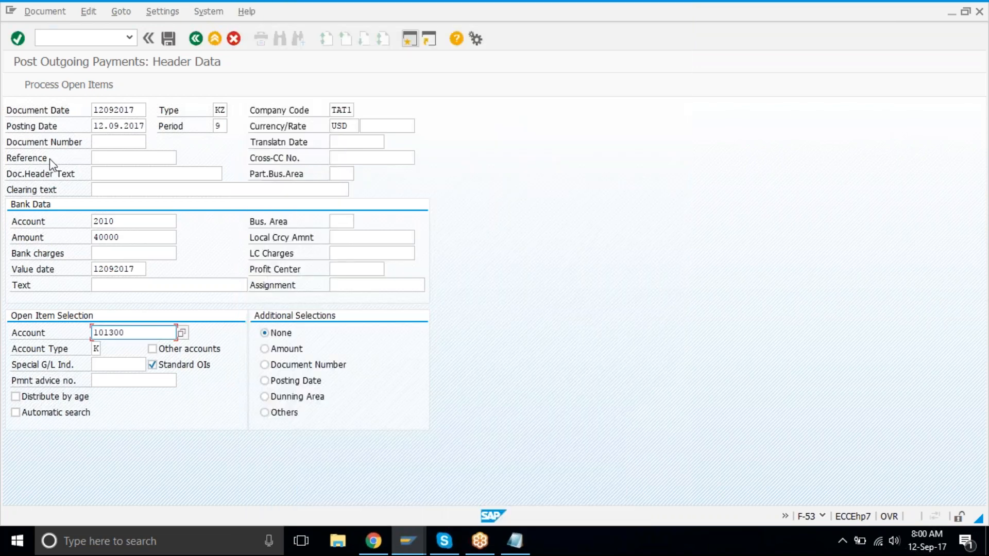
Process the vendor's open items and post the outgoing payment
click(82, 90)
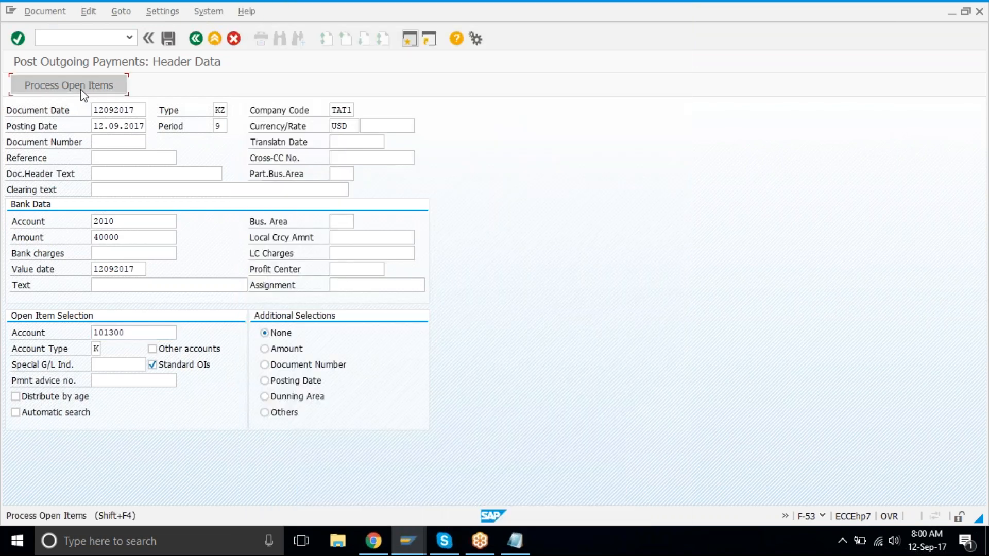
click(170, 39)
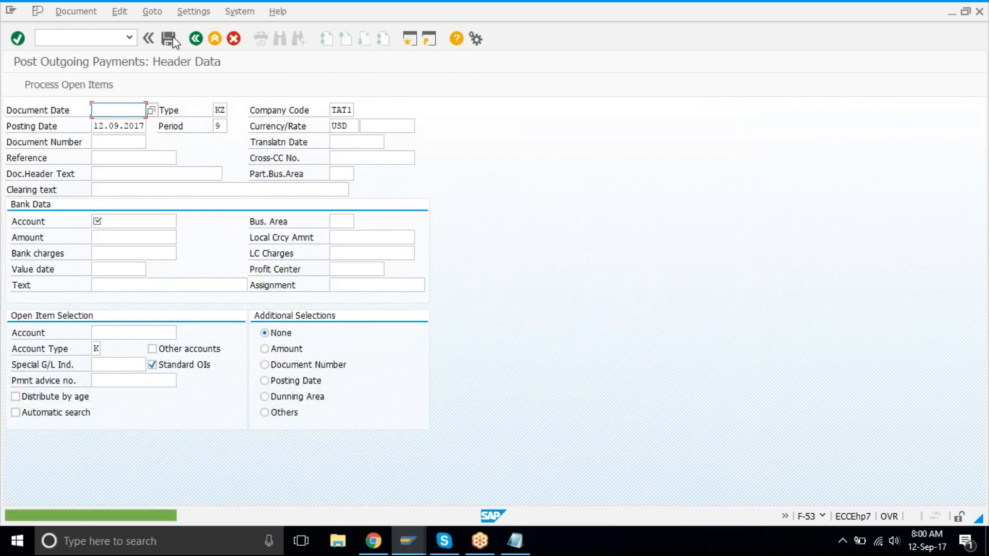
Return to the vendor line item session and refresh the list to check the items after the outgoing payment
click(409, 543)
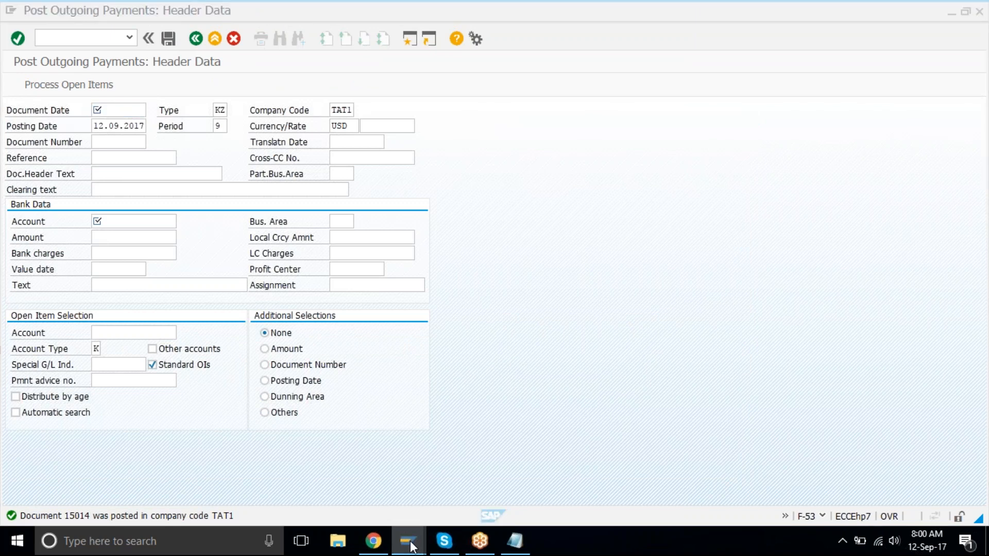
click(400, 473)
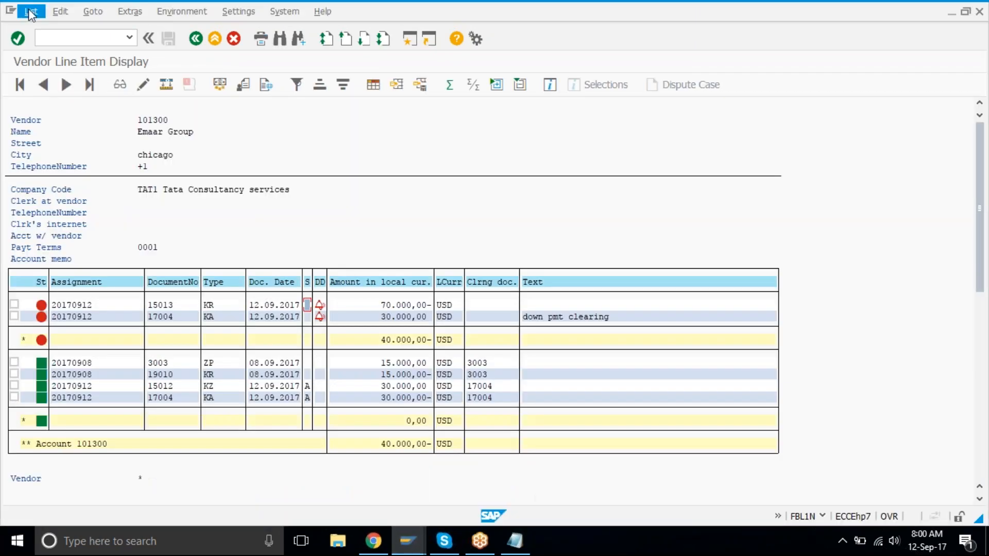
click(31, 11)
click(54, 46)
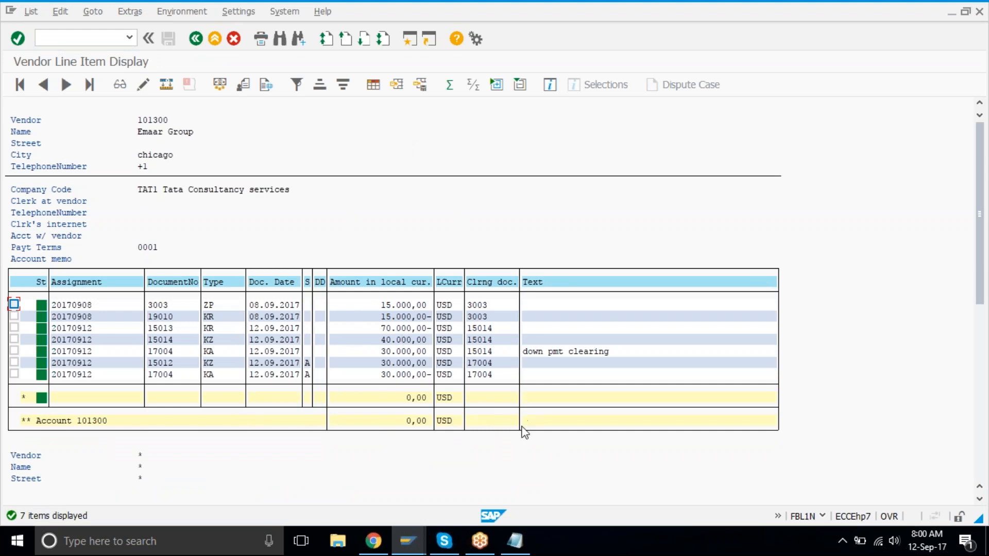
Switch to Notepad and review the down payment transaction sequence from f-47 request through f-53/f110 outgoing payment
click(518, 547)
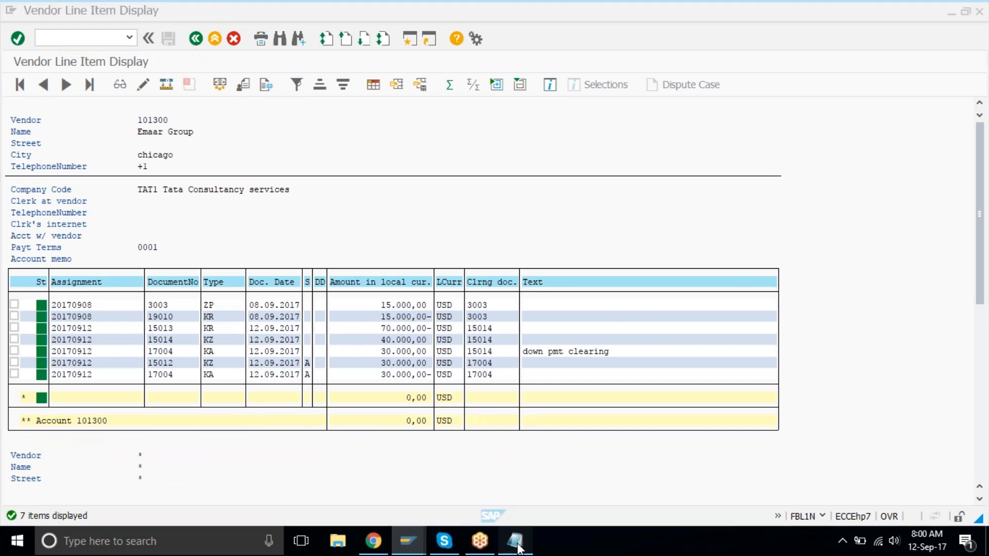
drag(111, 119, 291, 119)
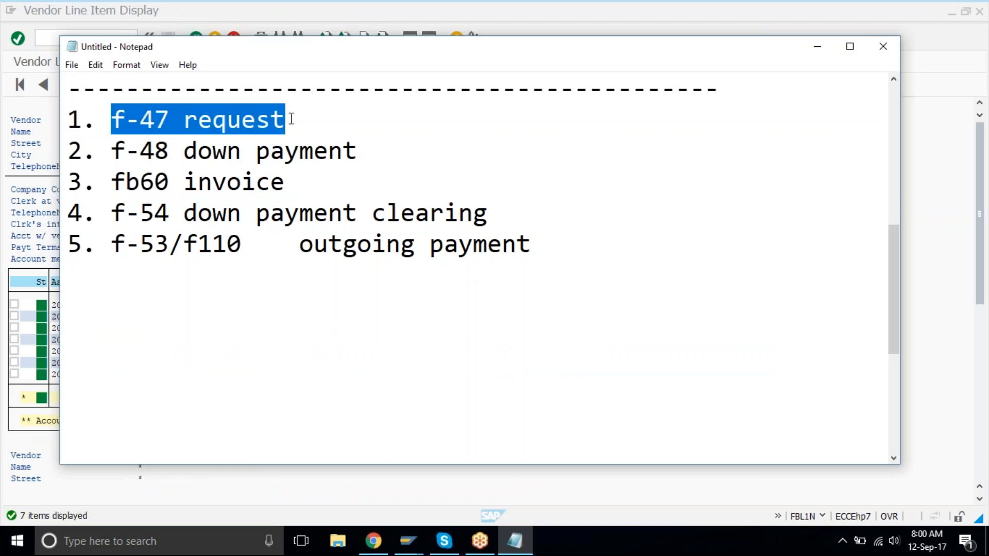
click(291, 119)
drag(112, 150, 342, 155)
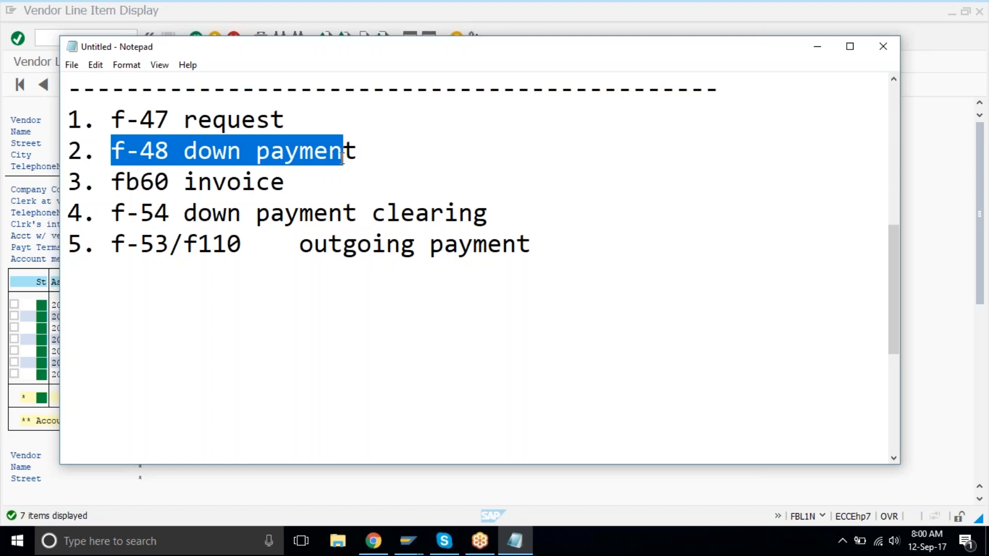
drag(343, 157, 170, 187)
click(170, 187)
drag(111, 212, 486, 213)
click(487, 215)
drag(112, 245, 581, 251)
click(580, 251)
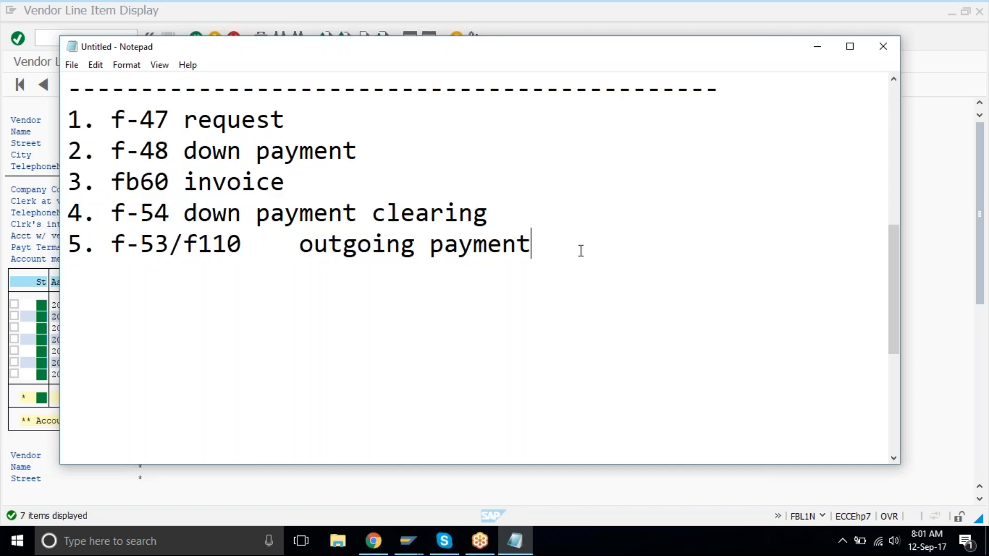
Delete all the notes in the Notepad document
key(ctrl+a)
key(BackSpace)
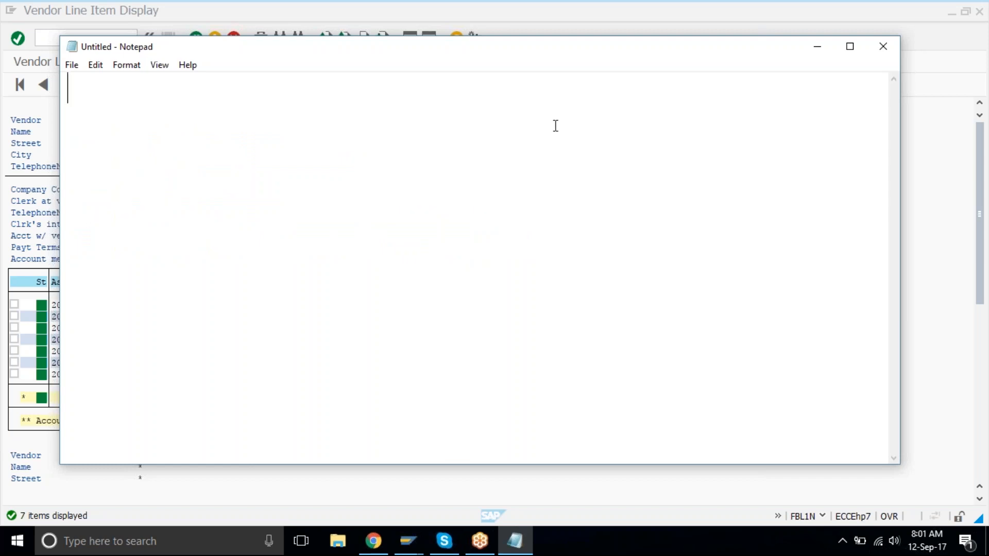
Switch back to SAP, end the vendor line item session and exit the outgoing payment entry without keeping its data
click(415, 1)
click(285, 11)
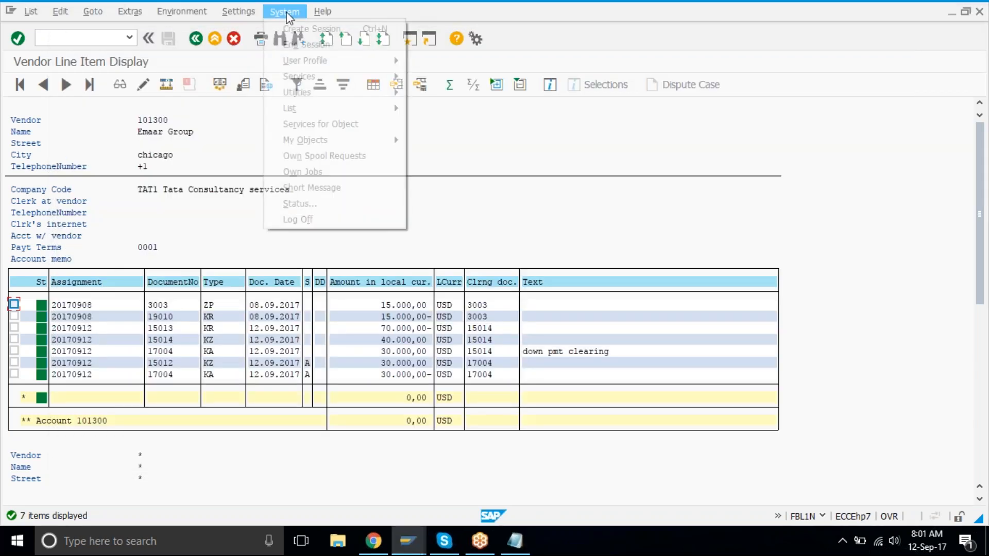
click(314, 45)
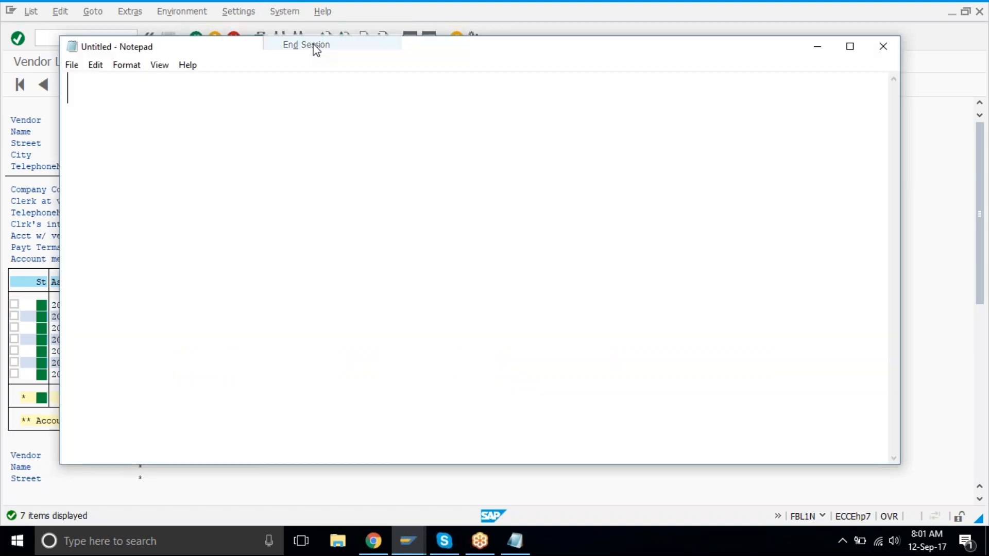
click(215, 39)
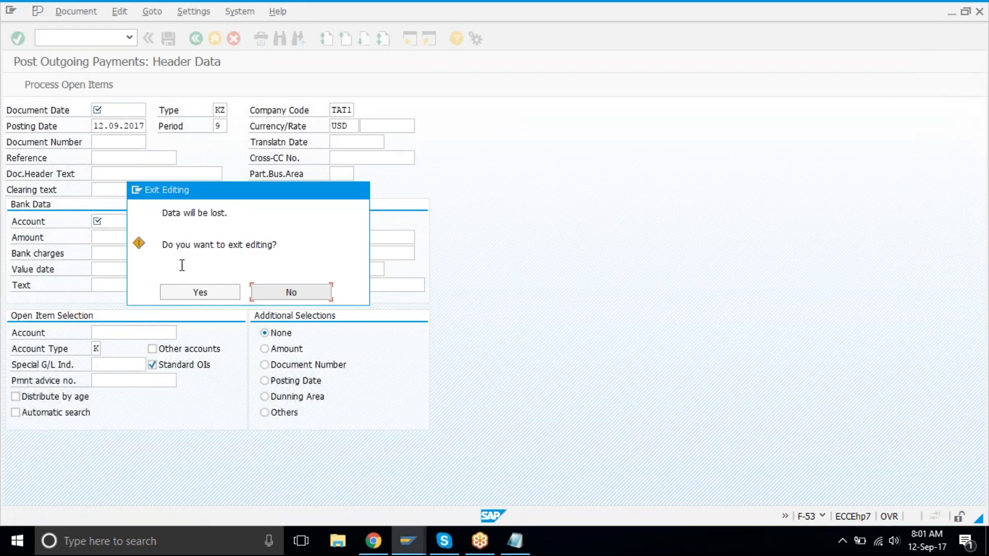
click(186, 292)
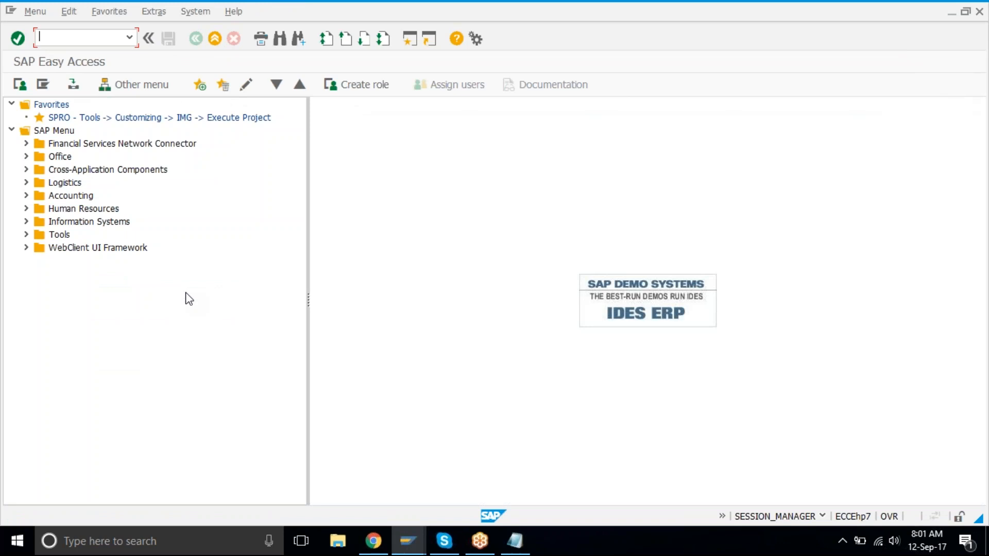
Close the remaining document display, vendor invoice and down payment clearing sessions, keeping the SAP Easy Access session open
click(207, 18)
click(185, 379)
click(414, 546)
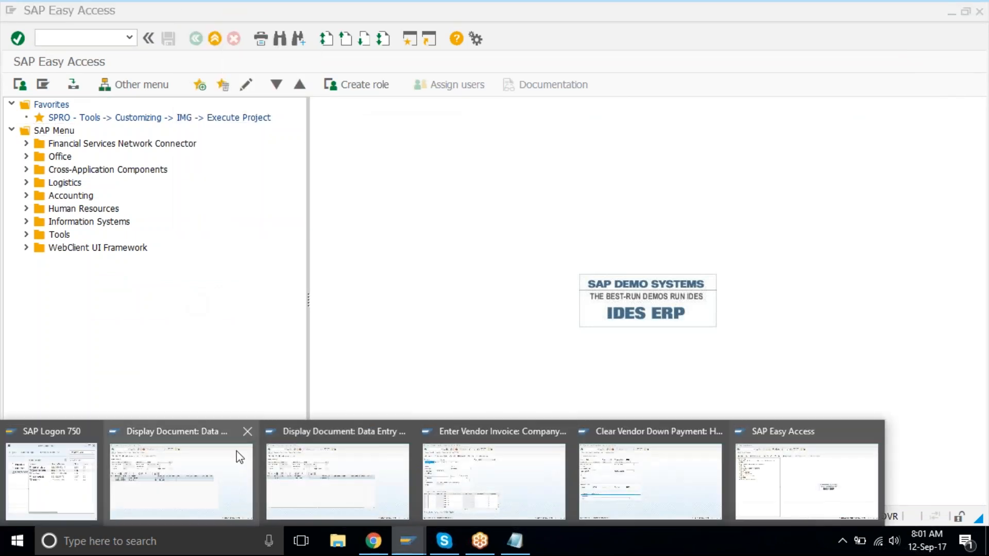
mouse_move(246, 434)
click(247, 431)
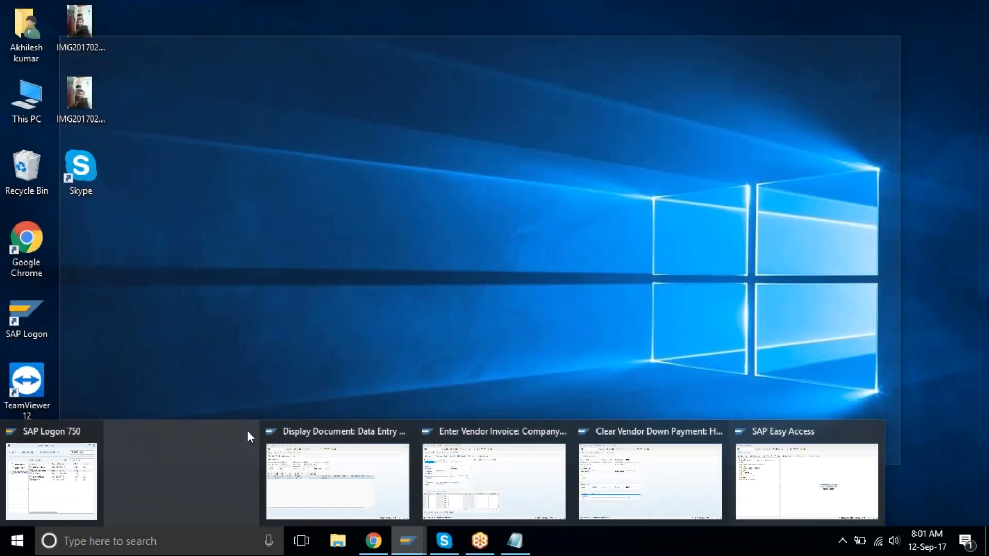
click(289, 431)
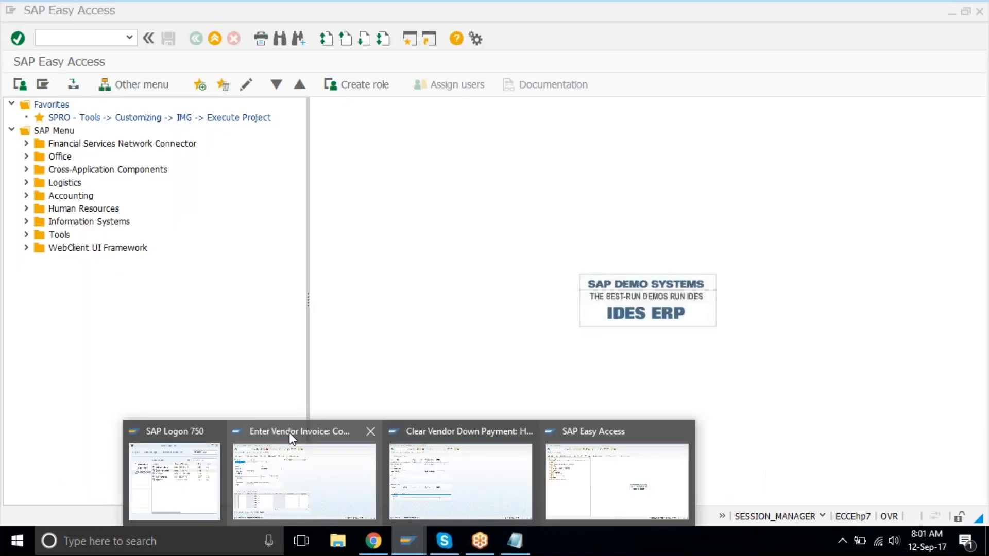
mouse_move(289, 431)
click(369, 430)
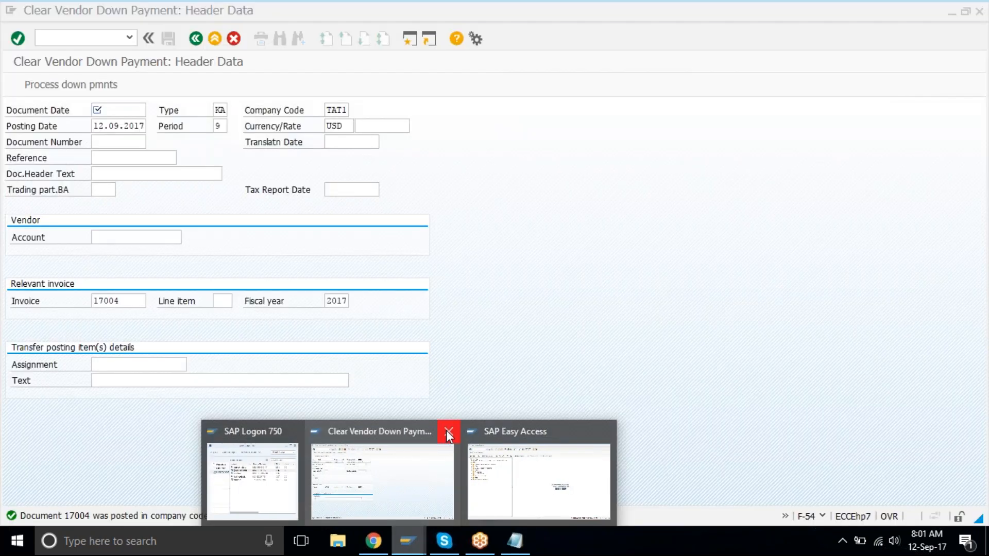
click(446, 431)
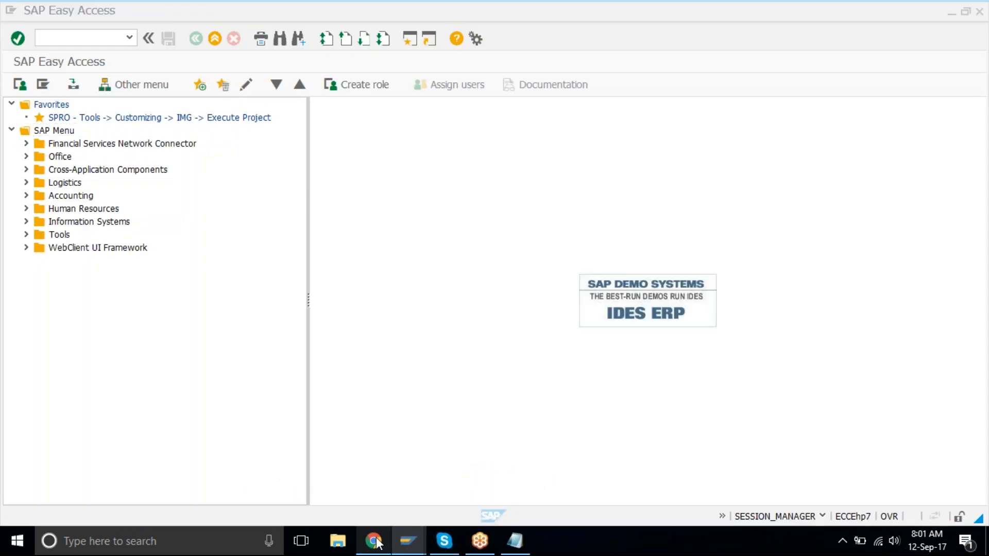
Switch to the training spreadsheet in Chrome and fill the Down Payment Posting cell with the same green as the completed topics
click(374, 541)
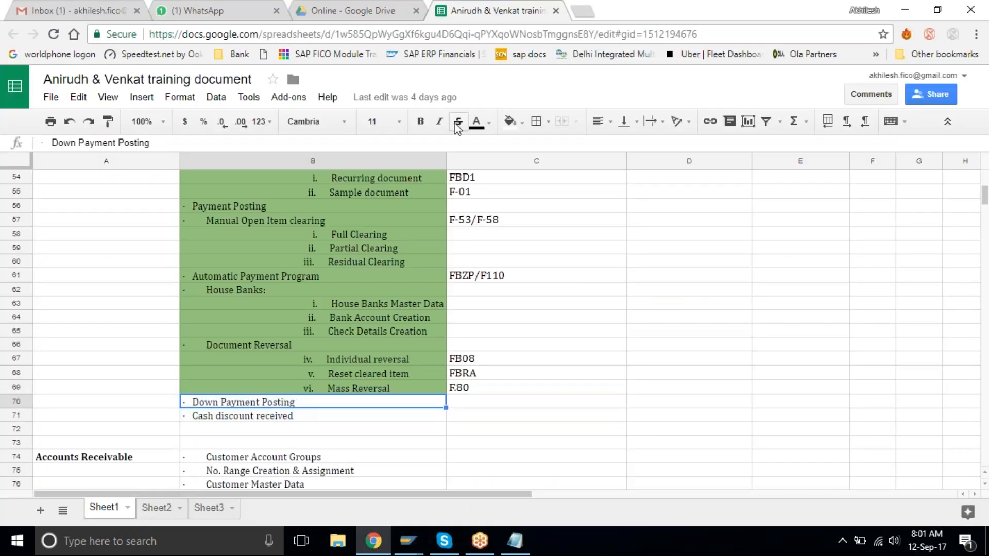
click(510, 122)
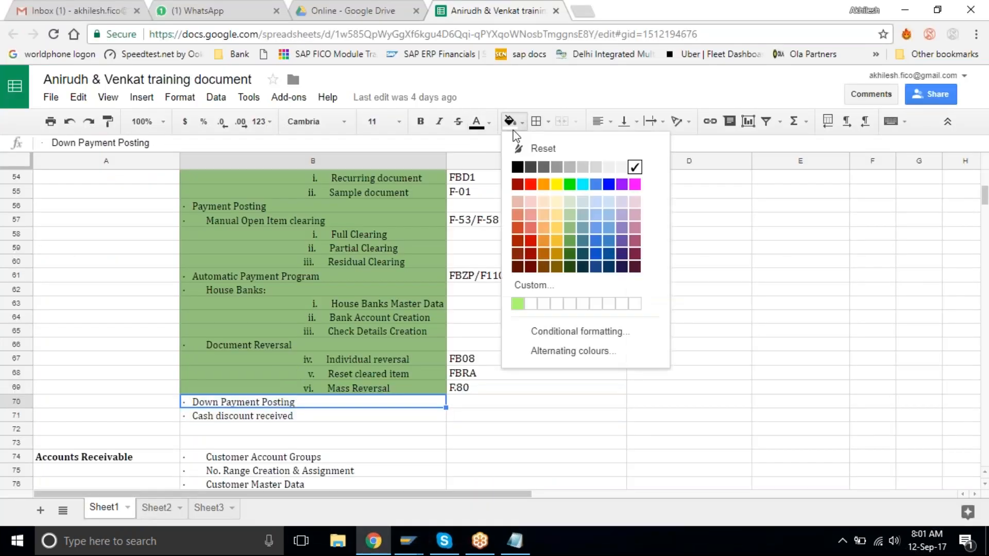
click(570, 227)
click(449, 458)
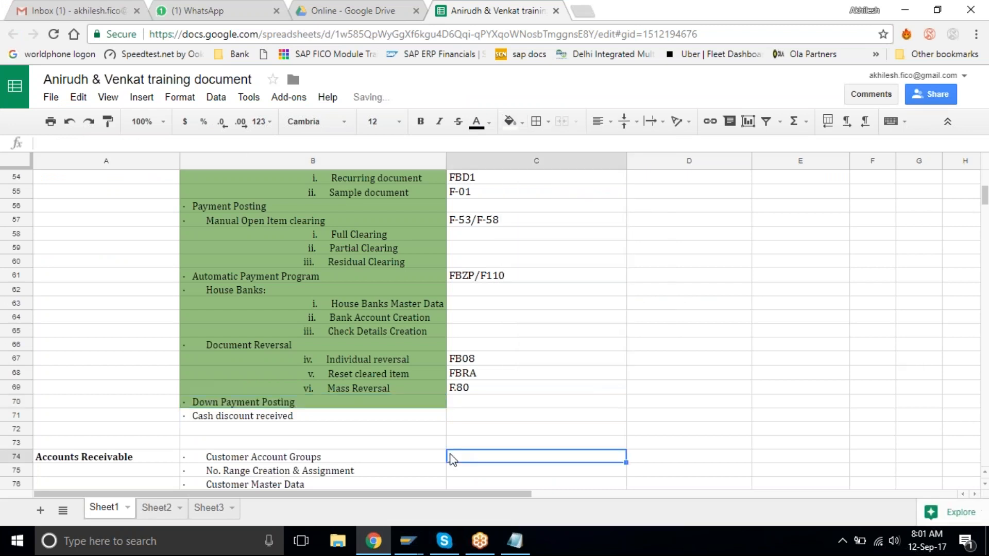
Fill the Cash discount received cell with the same green and minimize the browser
scroll(448, 453, down, 2)
click(342, 346)
click(511, 122)
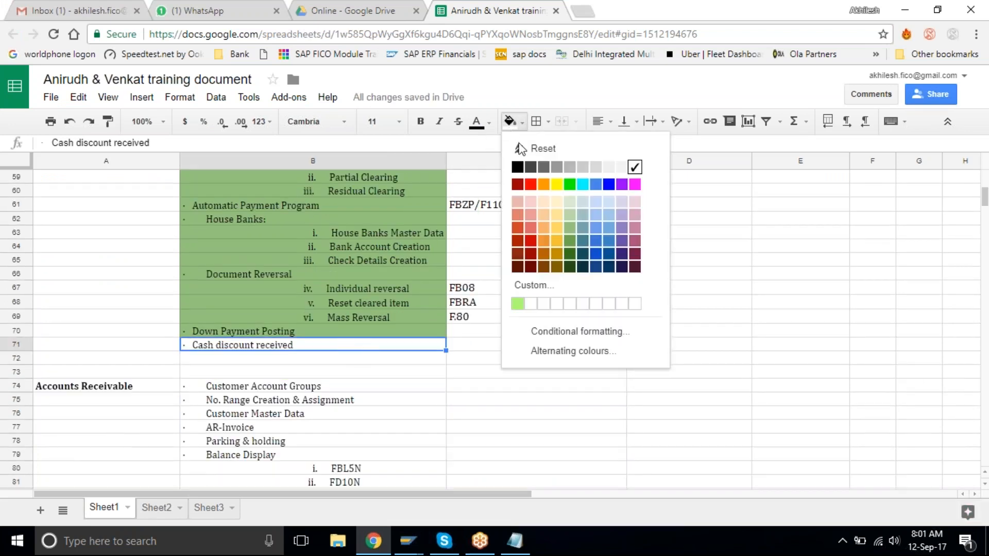
click(569, 229)
click(519, 386)
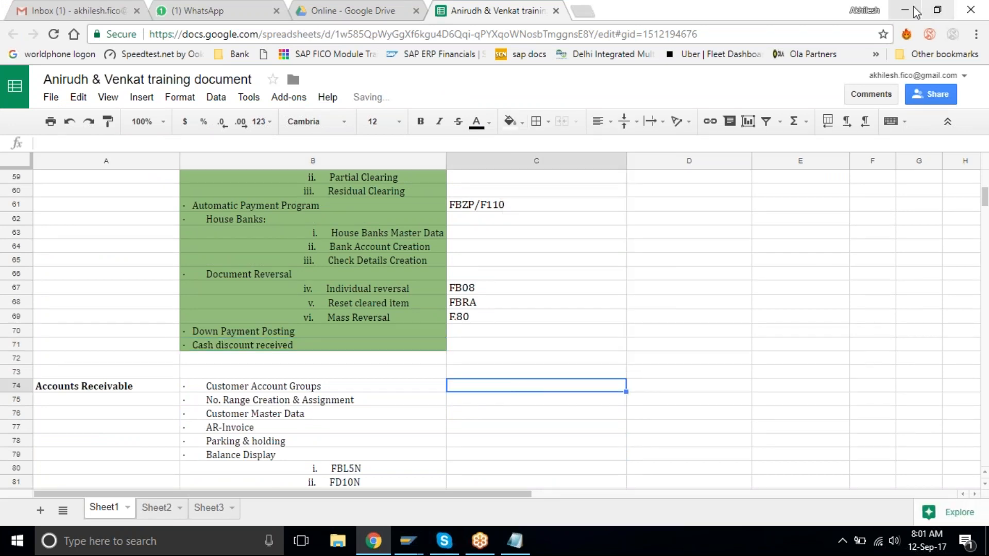
click(914, 10)
Switch to Notepad and write the heading "Cash Disc setup" followed by a blank line
click(516, 541)
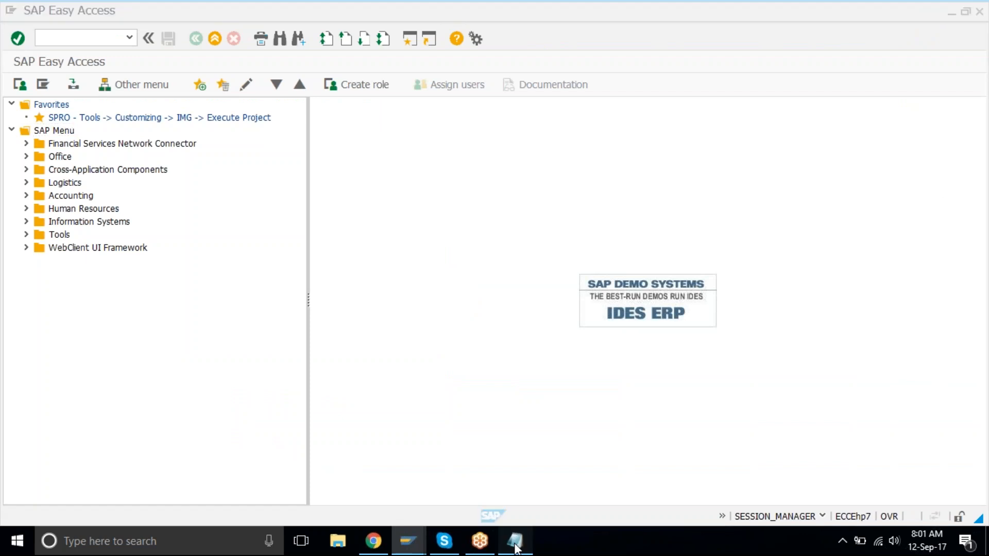
click(516, 542)
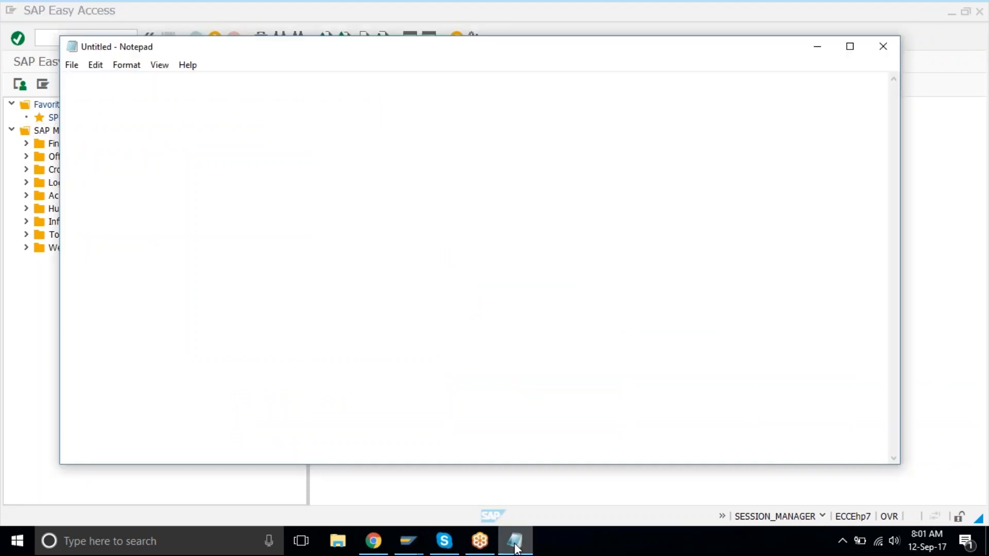
text(Cash )
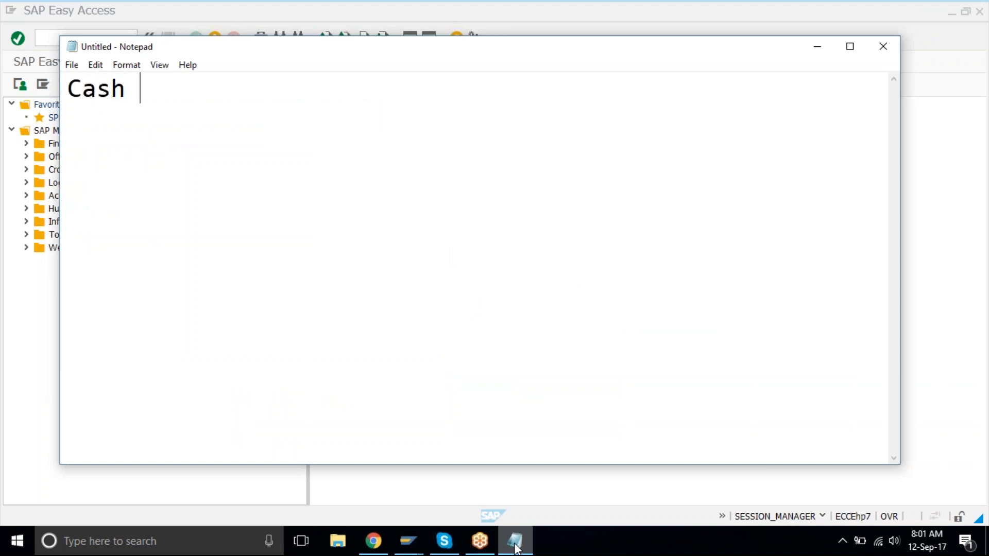
text(Disc setup)
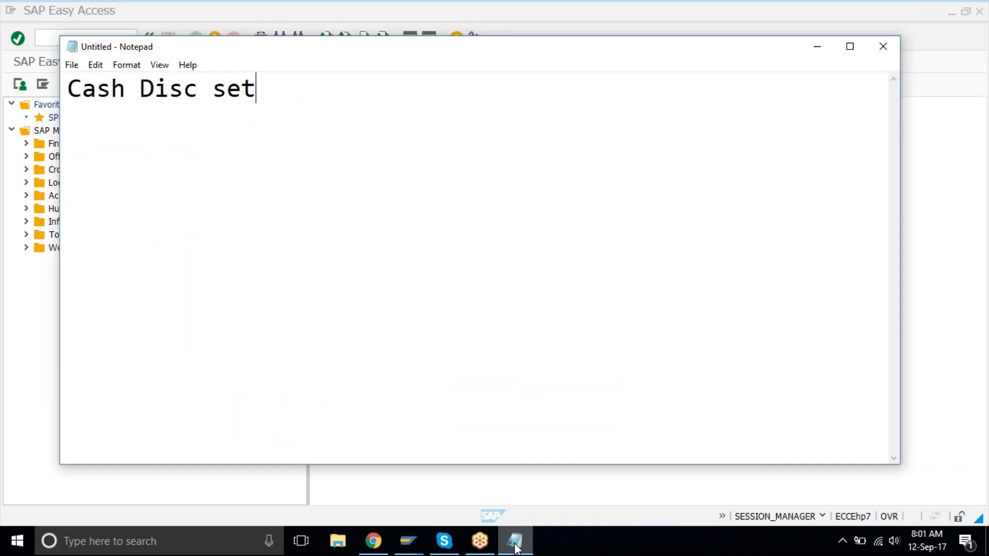
key(Return)
key(Return)
Add the lines "cash disc received" and "cash disc granted" below the heading
text(cash)
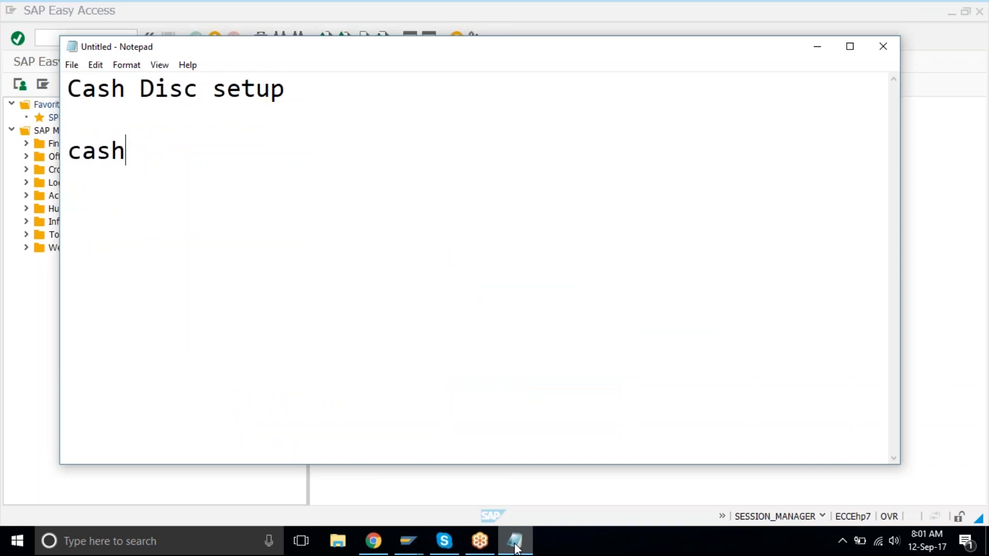
text( disc received)
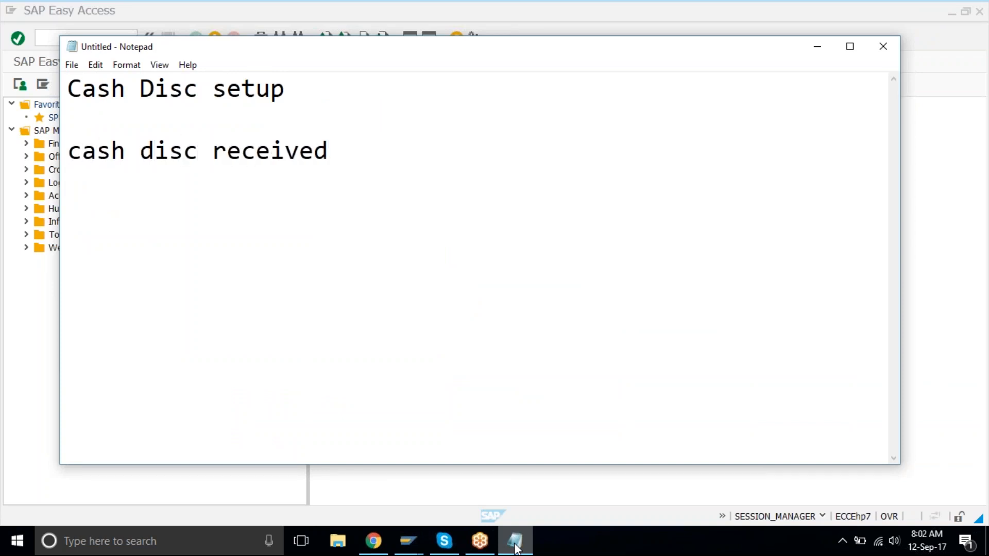
key(Return)
text(c)
text(ash disc granted)
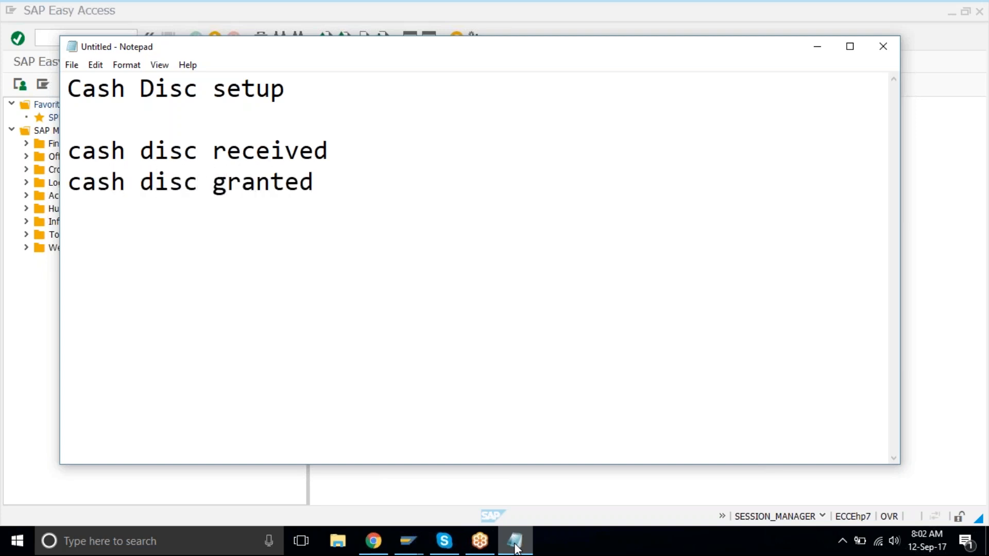
Note the account placeholders 31** beside cash disc received and 40** beside cash disc granted
text(3)
text(1**)
text(40)
text(**)
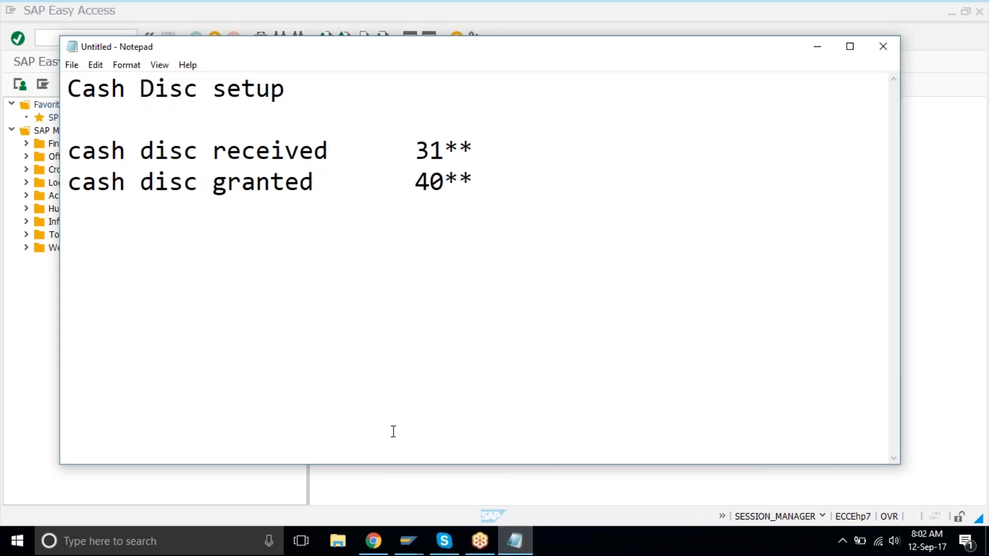
click(476, 191)
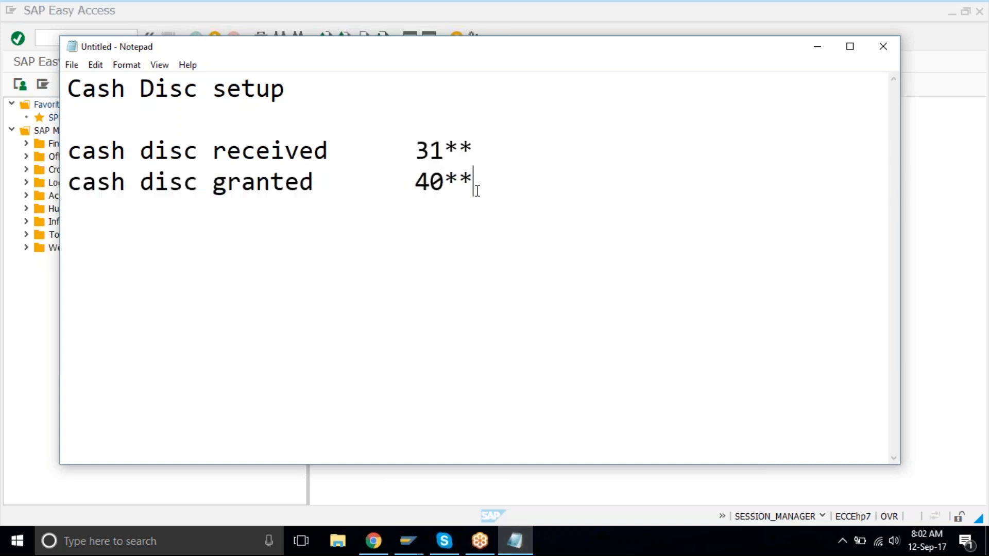
Switch to SAP and open the central G/L account editing transaction FS00
click(114, 26)
click(91, 37)
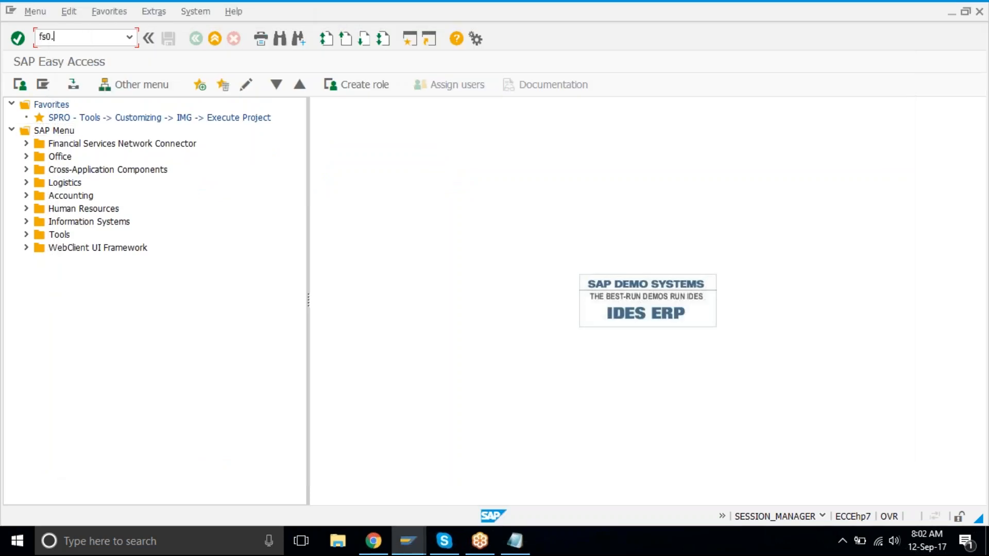
key(Return)
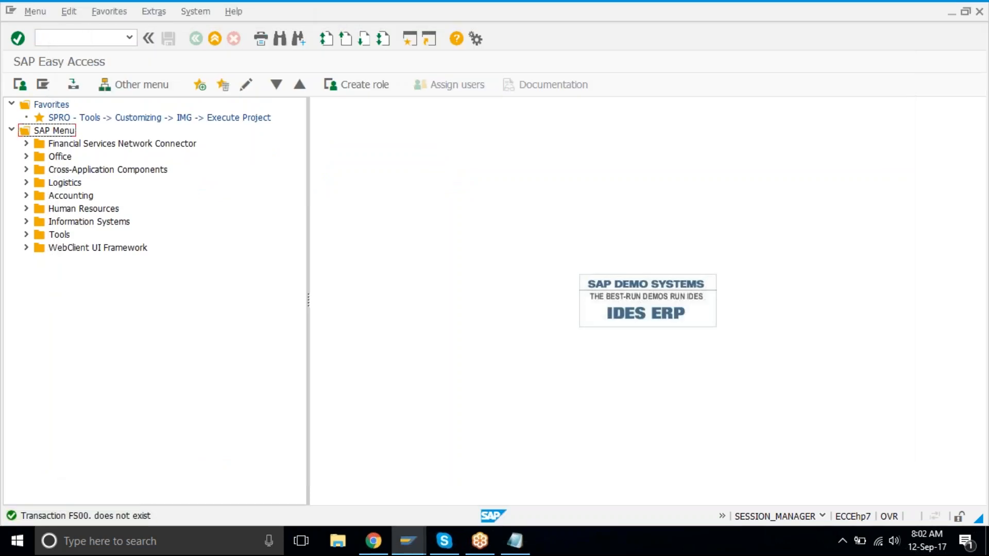
click(85, 37)
text(fs00)
key(Return)
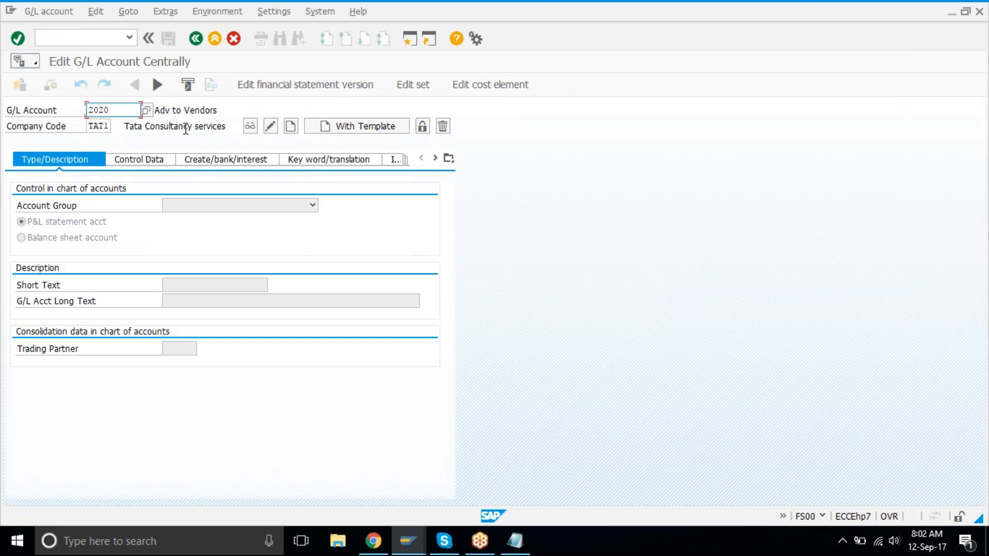
List all G/L accounts in the chart of accounts and look up the cash discount received and cash discount granted accounts
click(149, 110)
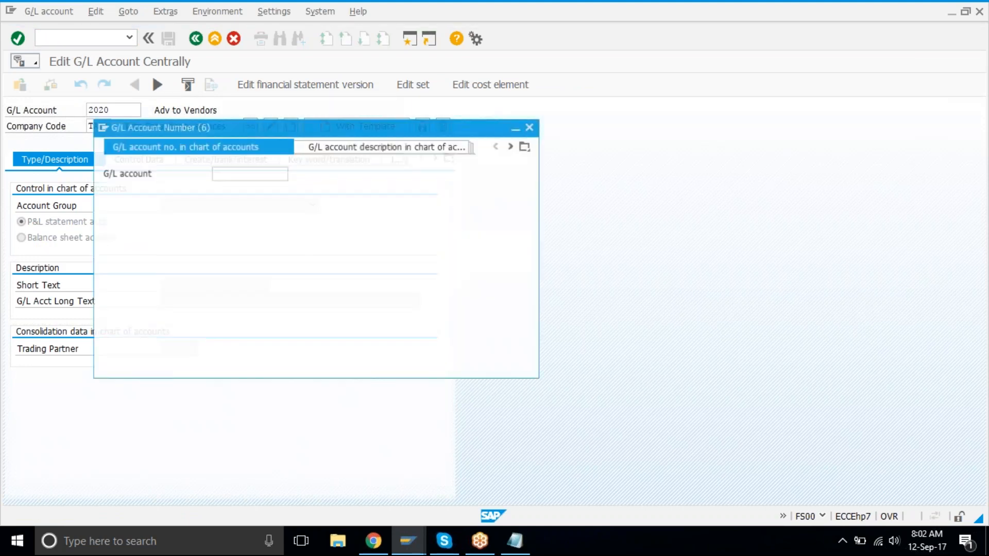
key(Return)
click(195, 190)
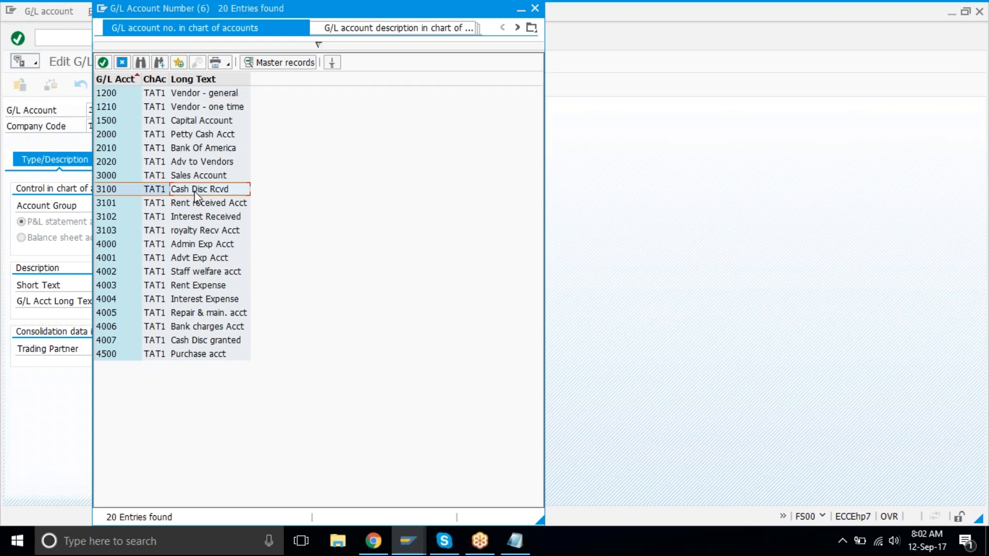
click(238, 341)
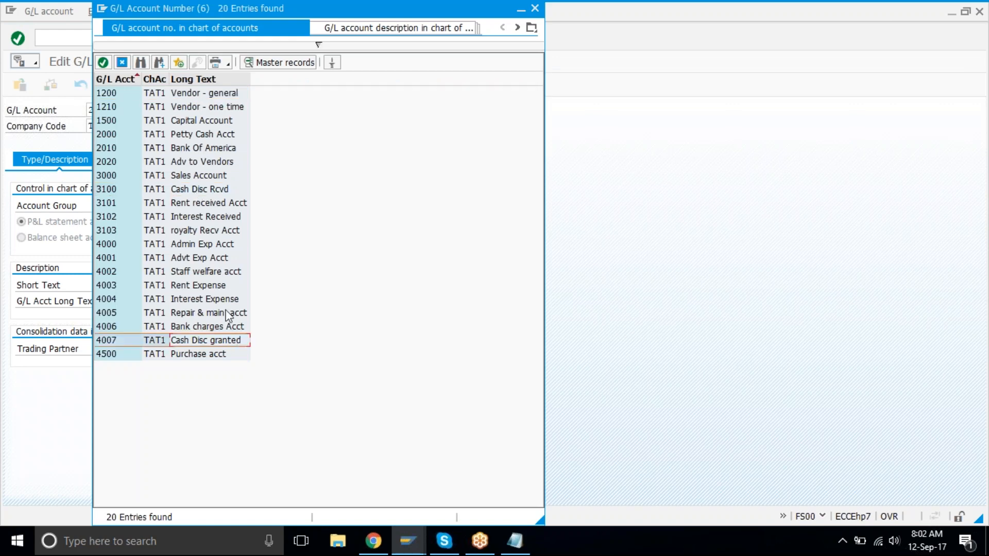
click(197, 190)
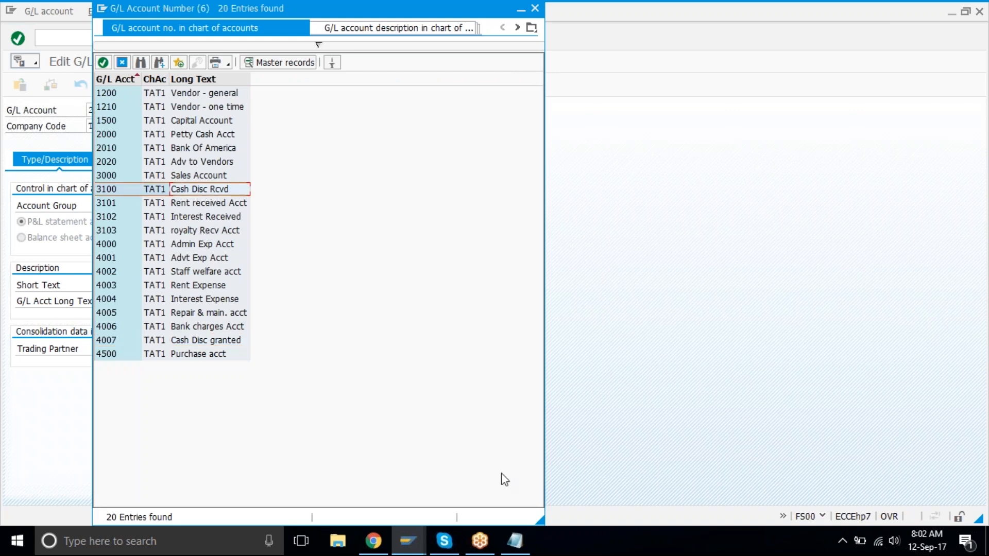
In Notepad, complete the account numbers as 4007 for cash disc granted and 3100 for cash disc received
click(515, 540)
key(BackSpace)
key(BackSpace)
text(07)
key(Up)
key(BackSpace)
key(BackSpace)
text(00)
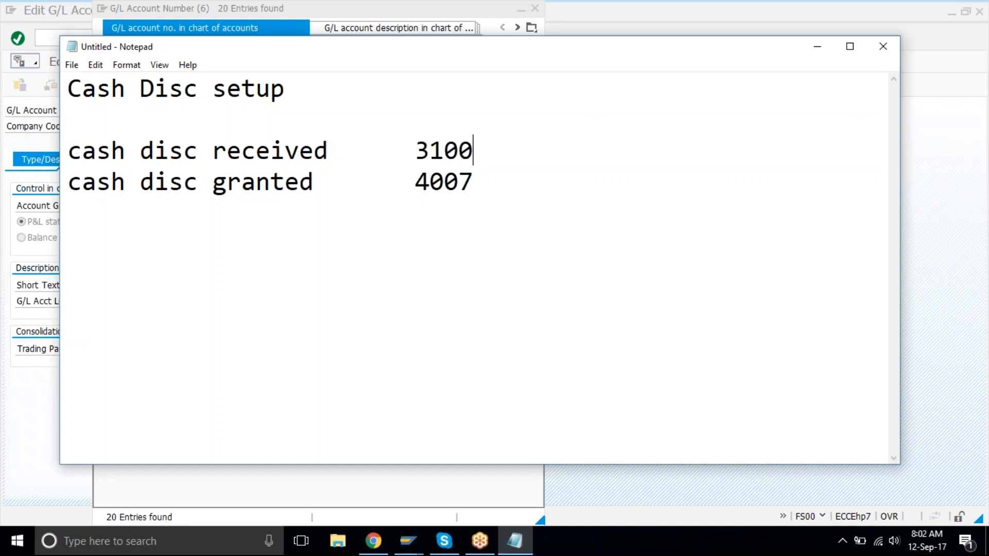
Add the note "setup accts" a few lines below the cash discount accounts
key(Down)
key(Return)
key(Return)
key(Return)
text(sey)
key(BackSpace)
text(t)
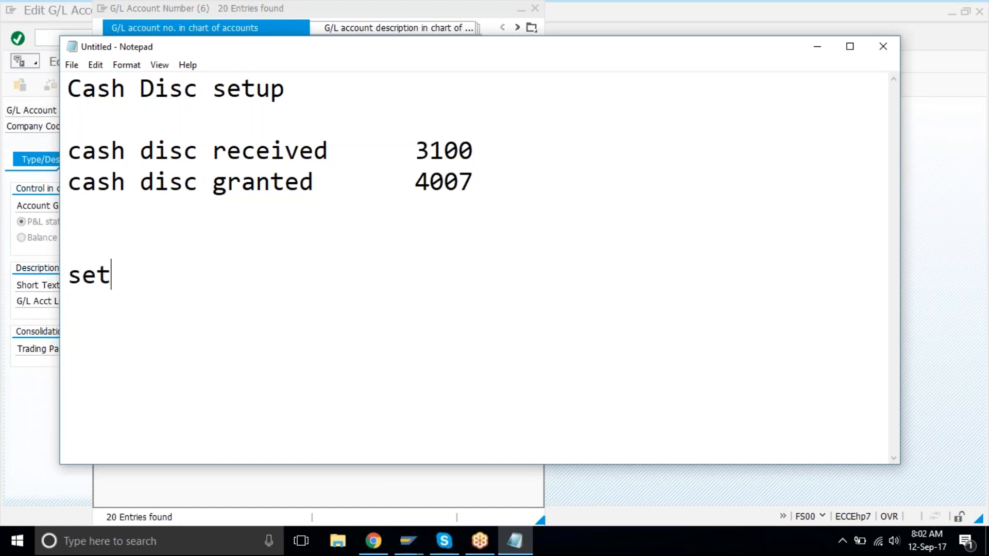
text(up accts)
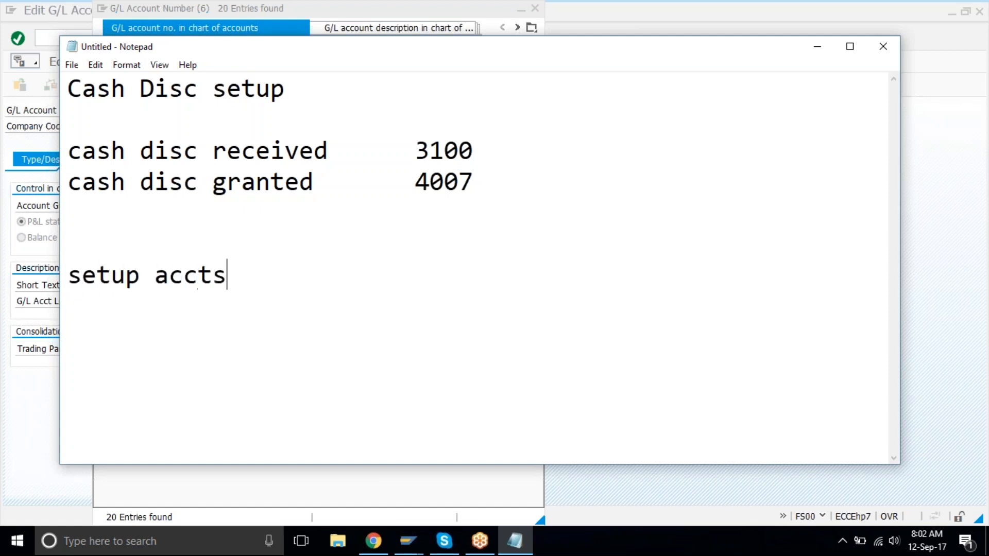
key(Tab)
Switch back to SAP, dismiss the G/L account list and exit FS00 to SAP Easy Access
click(401, 4)
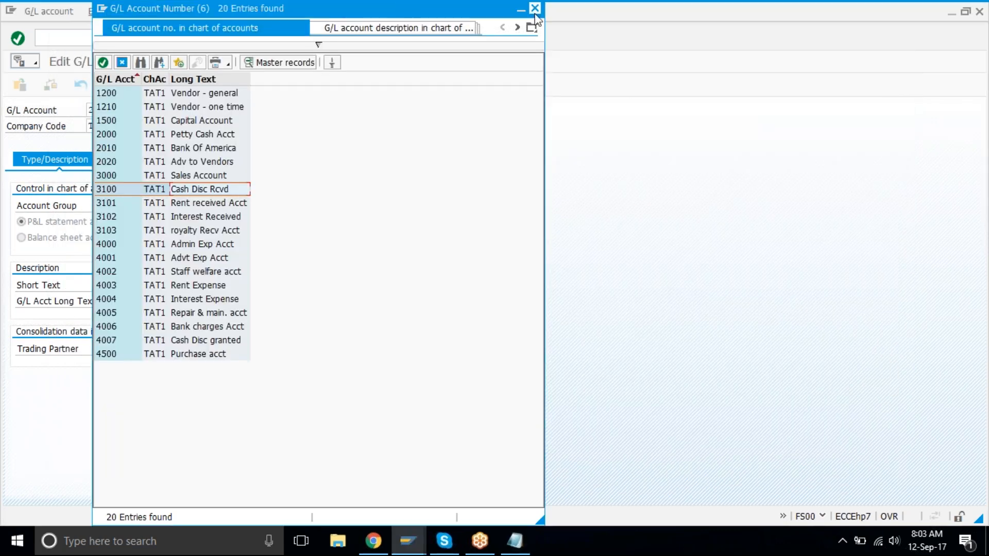
click(535, 9)
click(215, 39)
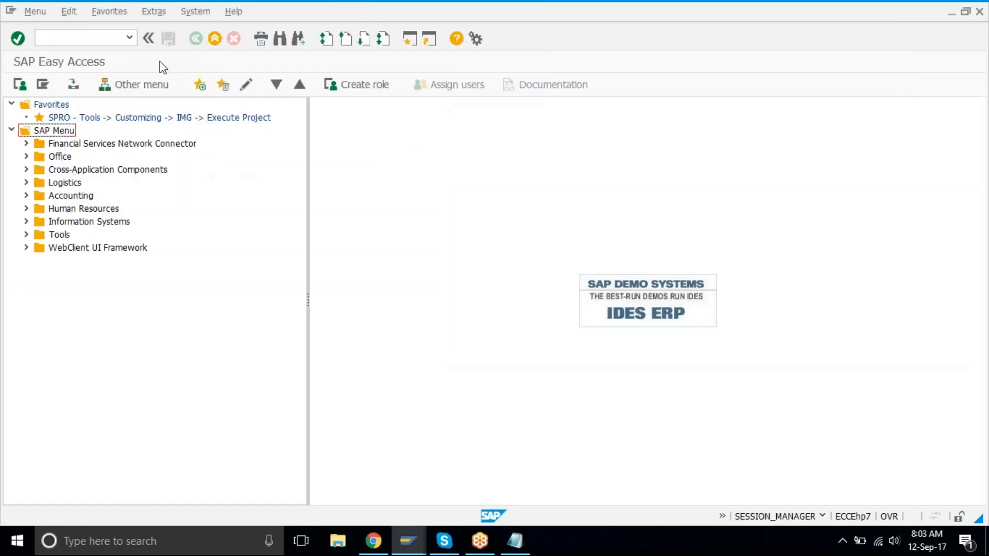
Open the SPRO reference IMG and expand Financial Accounting (New) down to Accounts Receivable and Accounts Payable
double_click(172, 119)
click(87, 86)
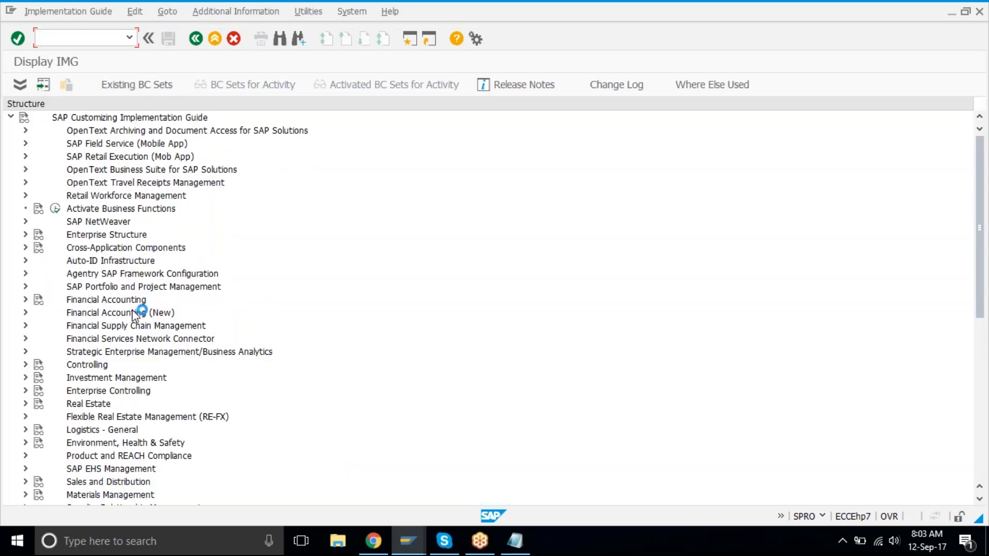
click(135, 313)
double_click(135, 313)
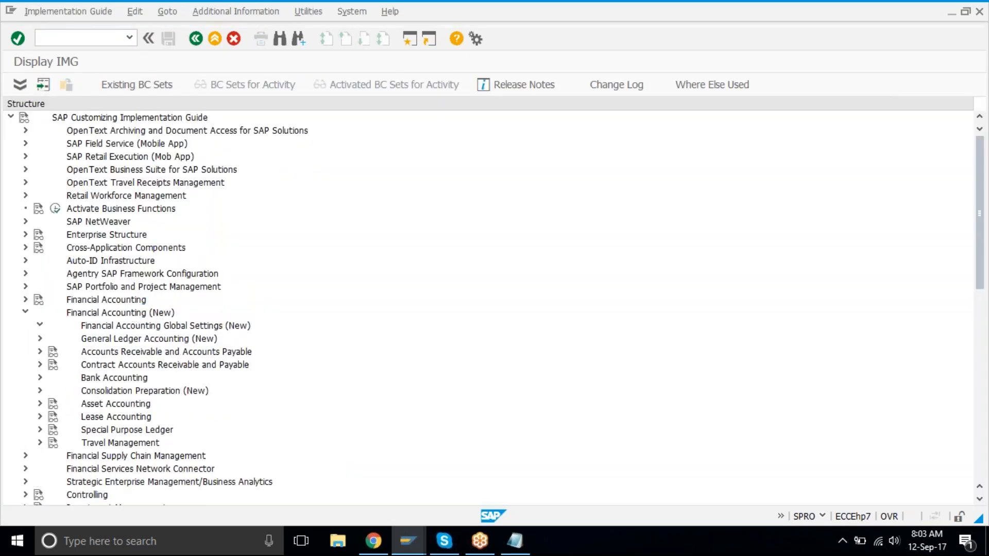
double_click(166, 352)
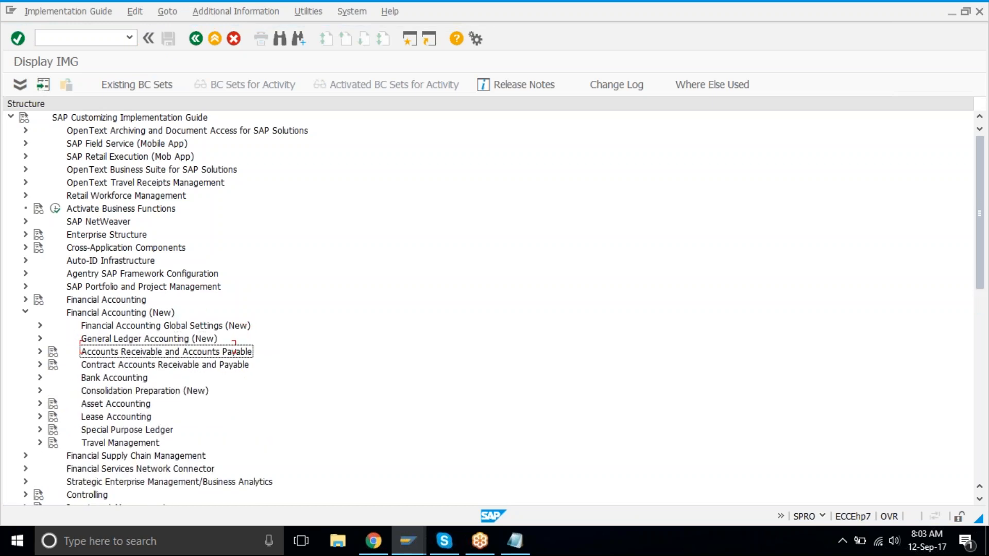
Expand Business Transactions and its Outgoing Payments node in the IMG structure
key(Down)
key(Down)
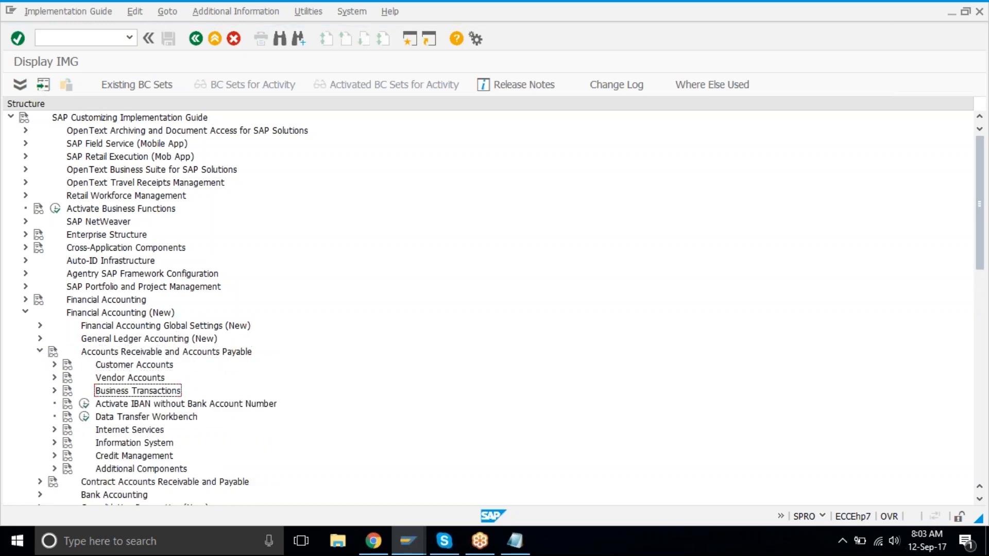
key(Right)
key(Down)
key(Down)
key(Down)
key(Up)
key(Up)
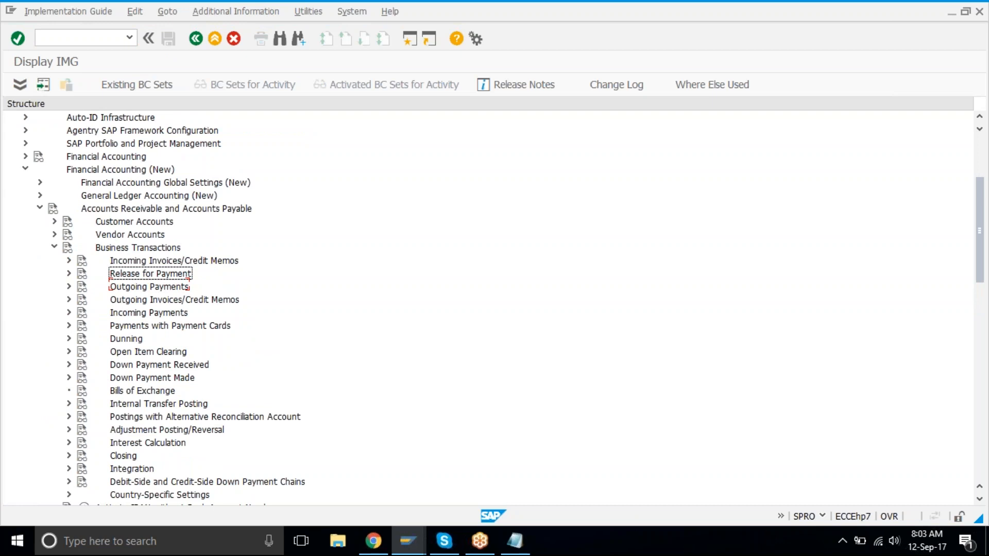
key(Right)
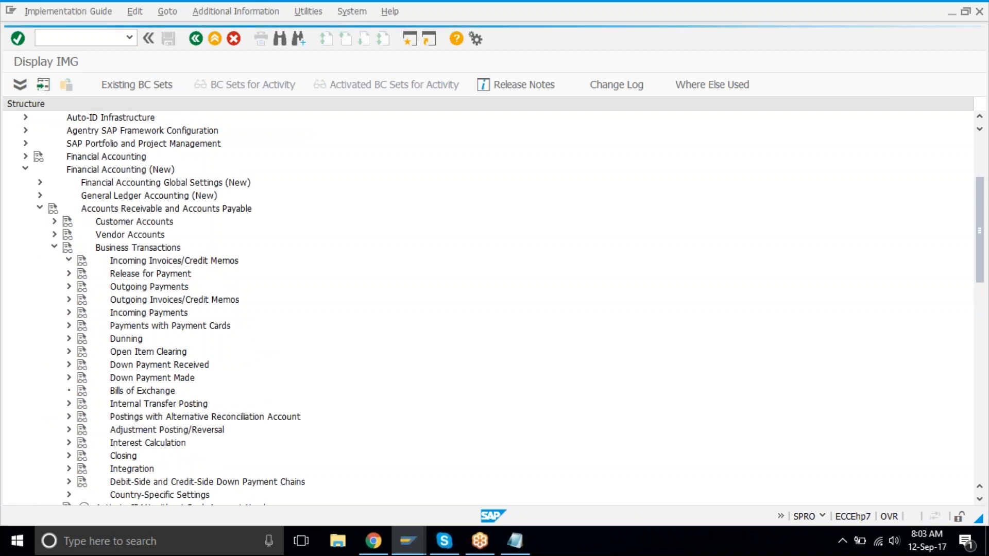
key(Down)
key(Down)
key(Down)
key(Up)
key(Right)
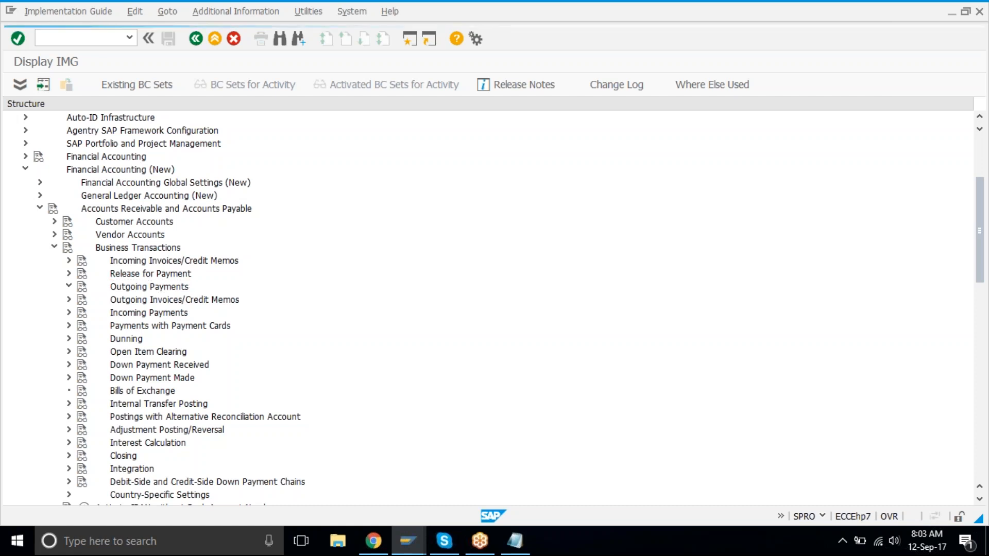
Expand Outgoing Payments Global Settings in the IMG and go to Define Accounts for Cash Discount Taken
key(Down)
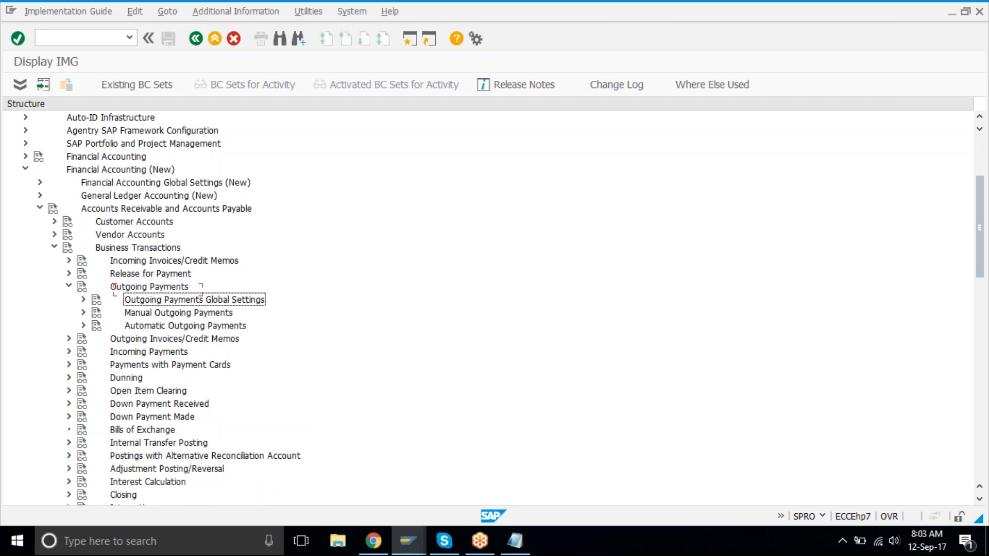
key(Right)
key(Down)
key(Down)
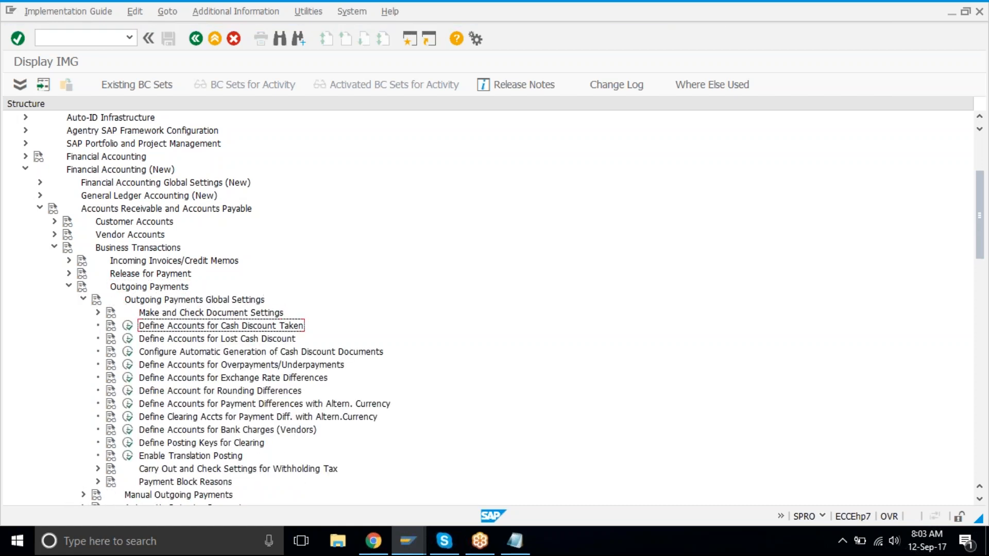
Display the IMG Activity keys as additional information beside the IMG structure
click(135, 287)
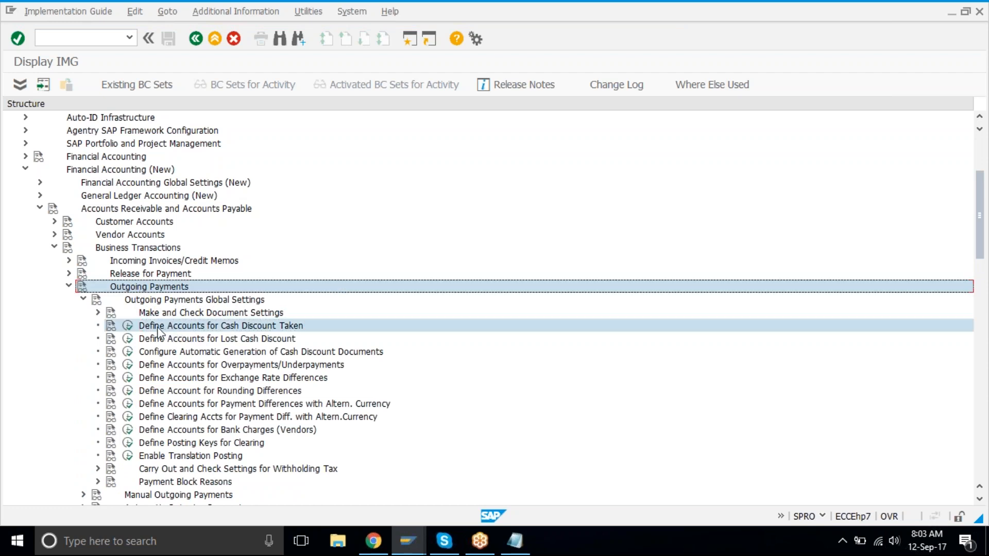
click(261, 10)
mouse_move(258, 28)
mouse_move(401, 48)
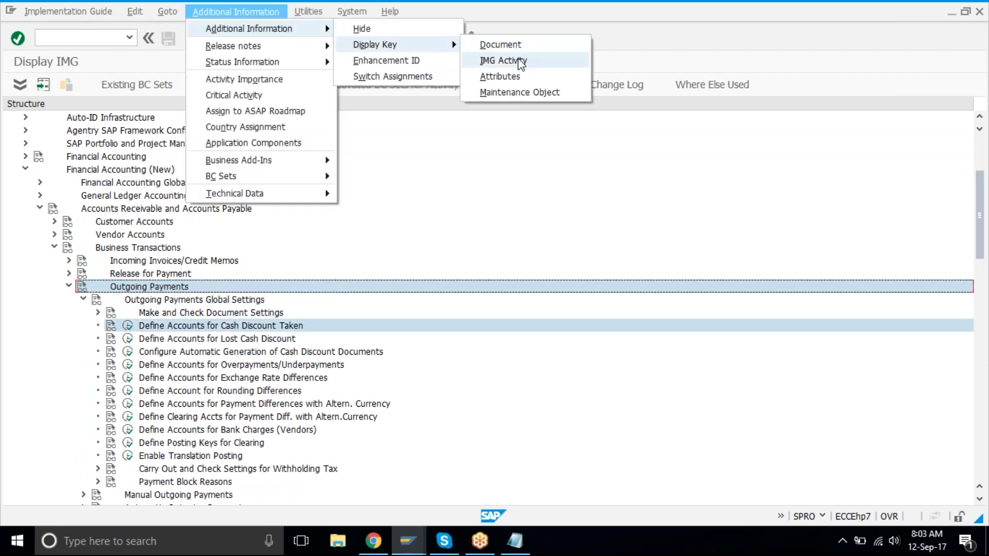
click(522, 62)
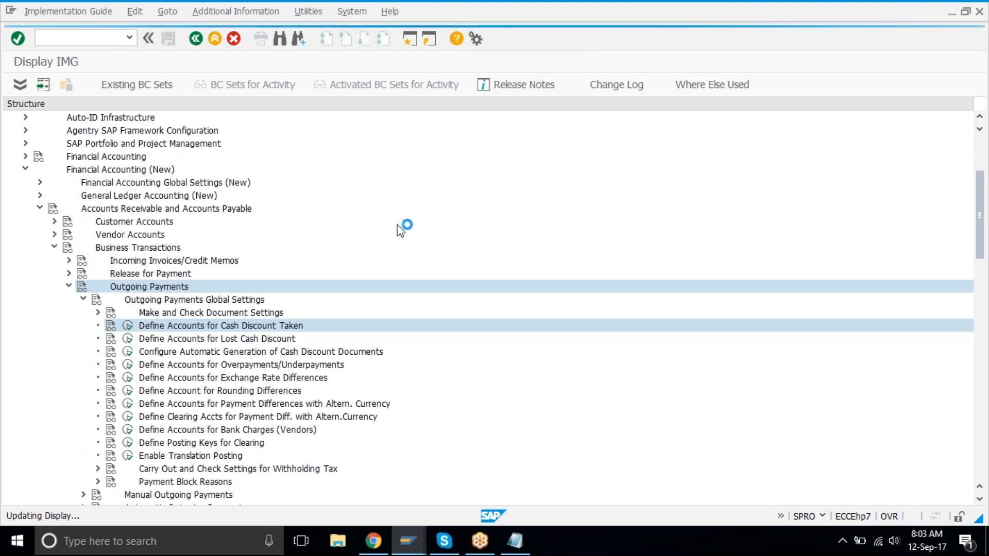
drag(459, 103, 544, 104)
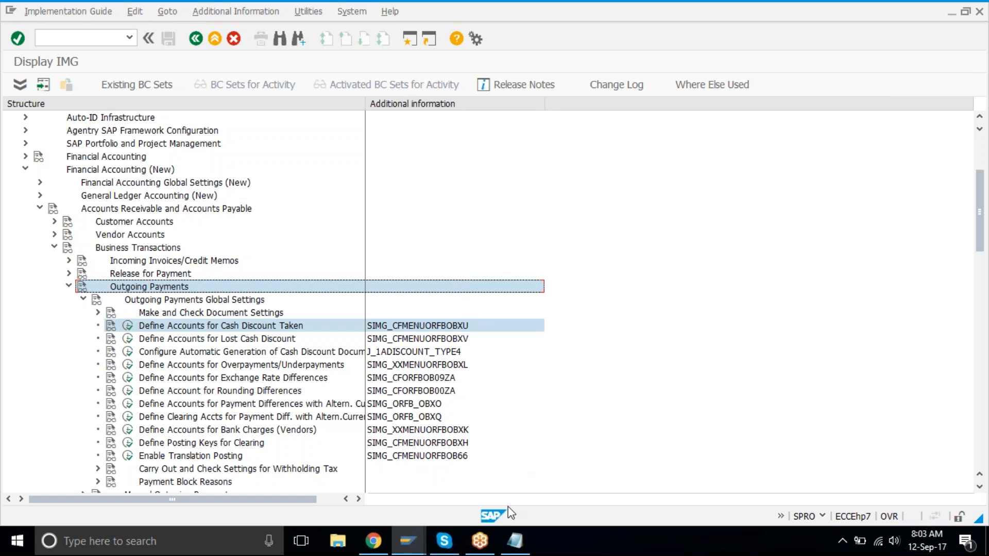
Switch to Notepad and add the transaction code obxu beside account 3100 on the cash discount received line
click(515, 541)
click(549, 156)
text(o)
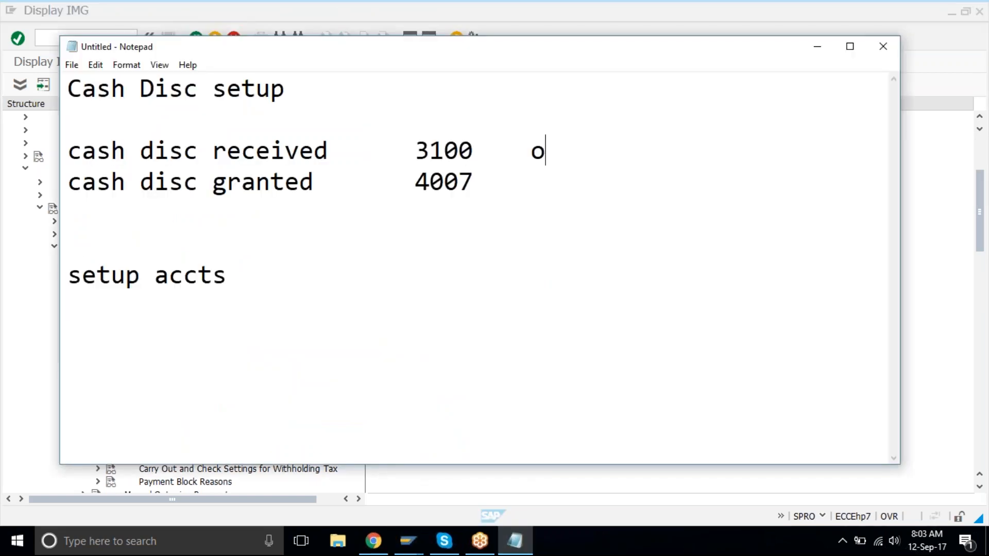
text(bxu)
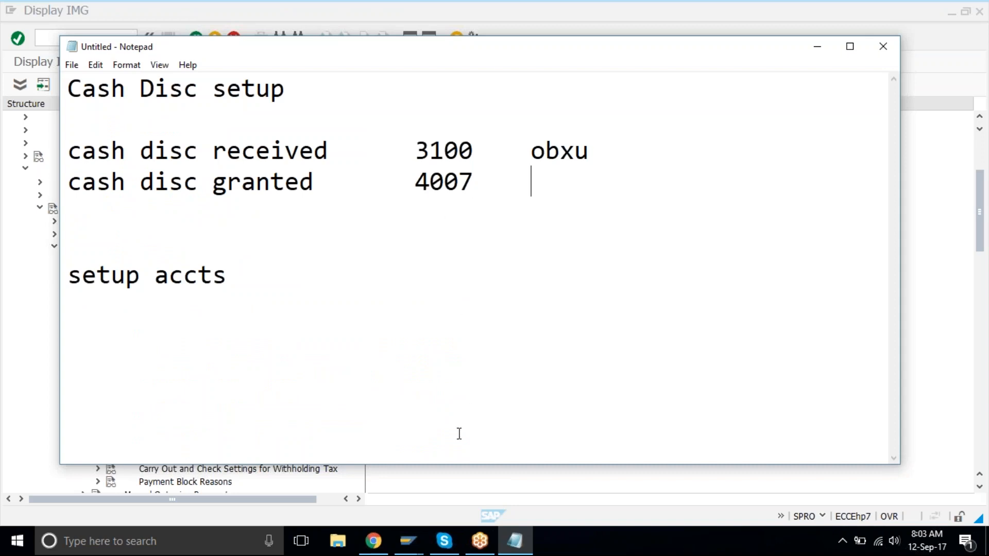
Return to SAP, open Define Accounts for Cash Discount Taken for chart of accounts TAT1 and save its posting rules
click(407, 542)
click(128, 326)
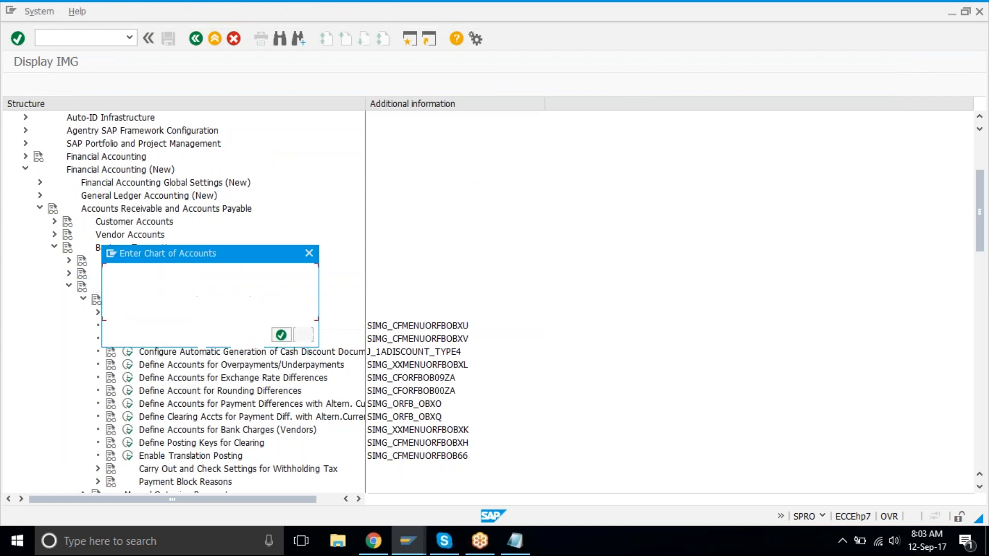
click(278, 335)
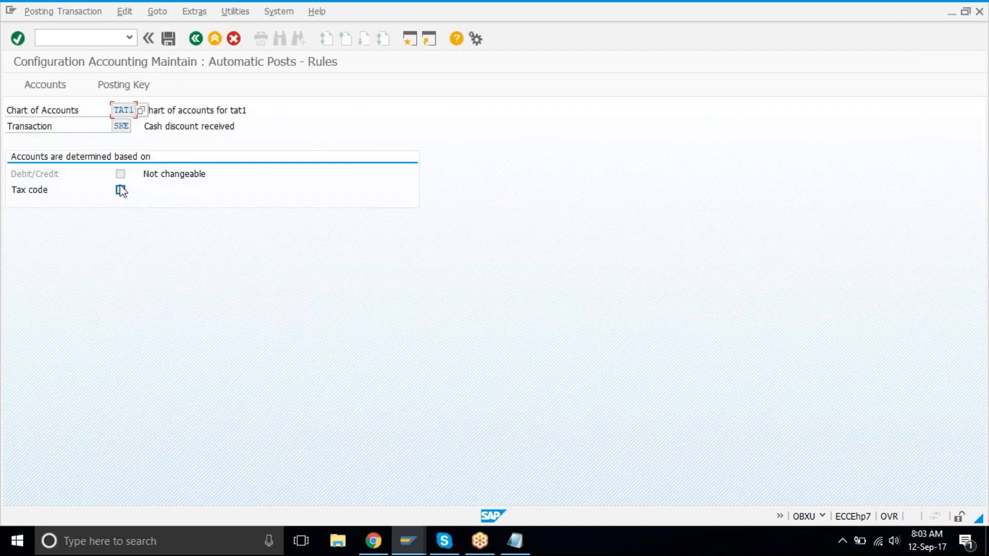
click(173, 43)
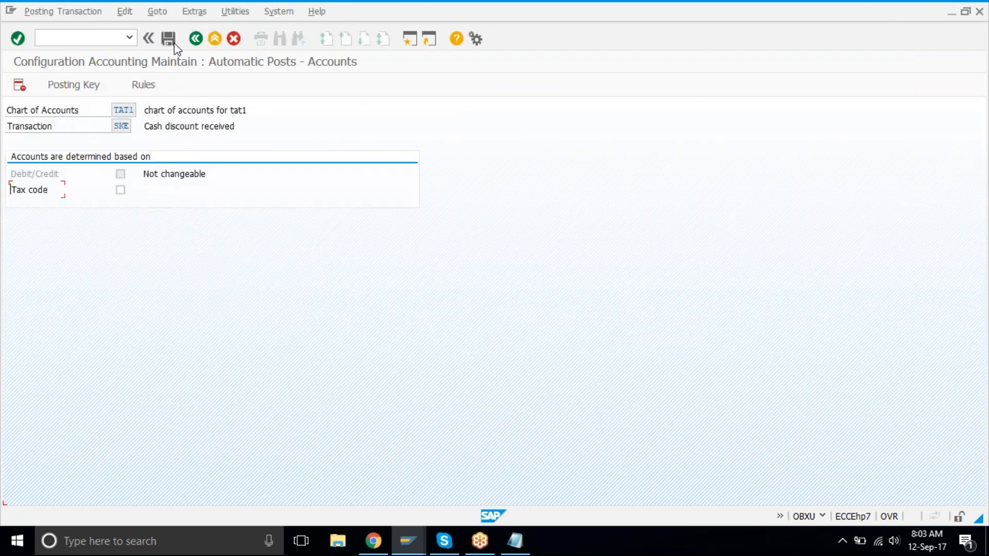
Assign account 3100 to cash discount received, save it to the proposed customizing request and return to the IMG
text(3100)
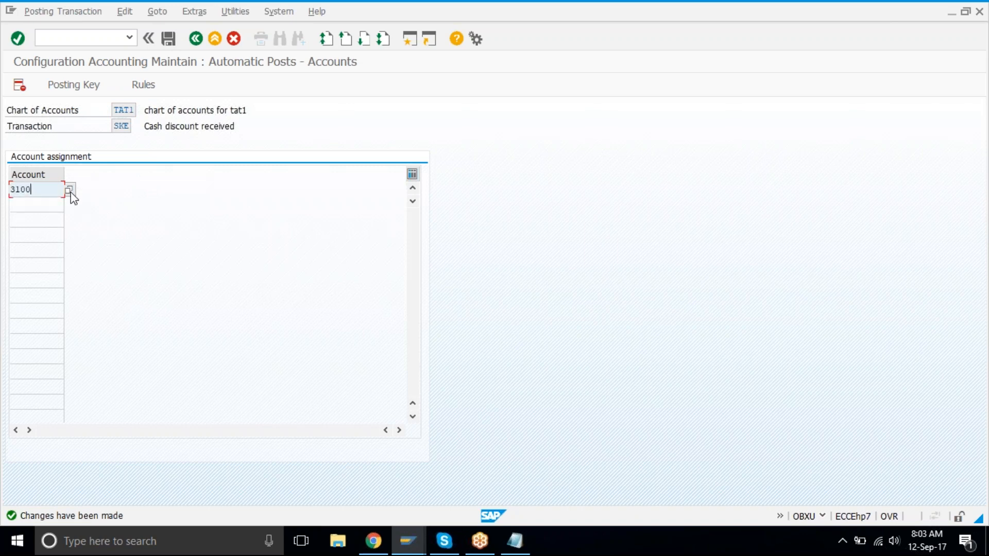
key(Return)
key(F4)
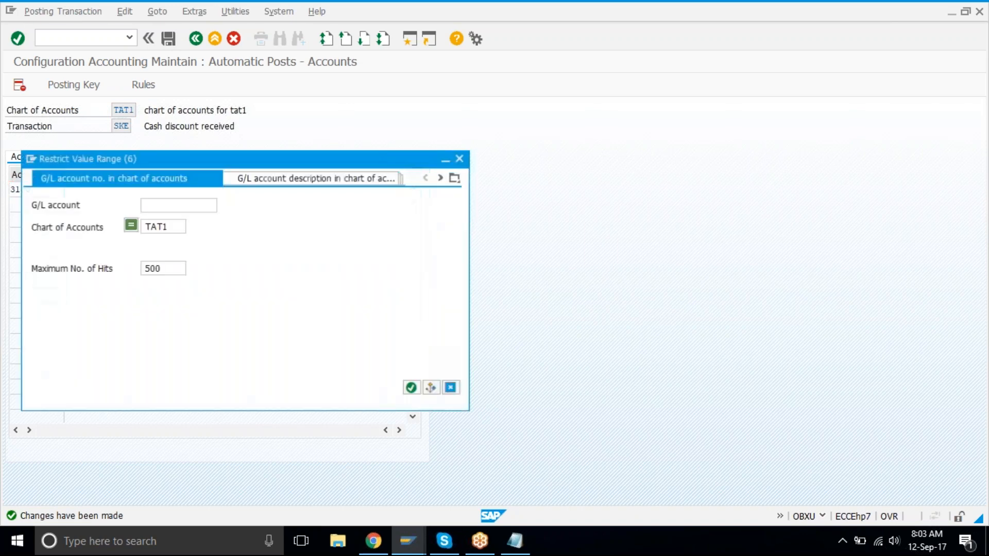
click(411, 388)
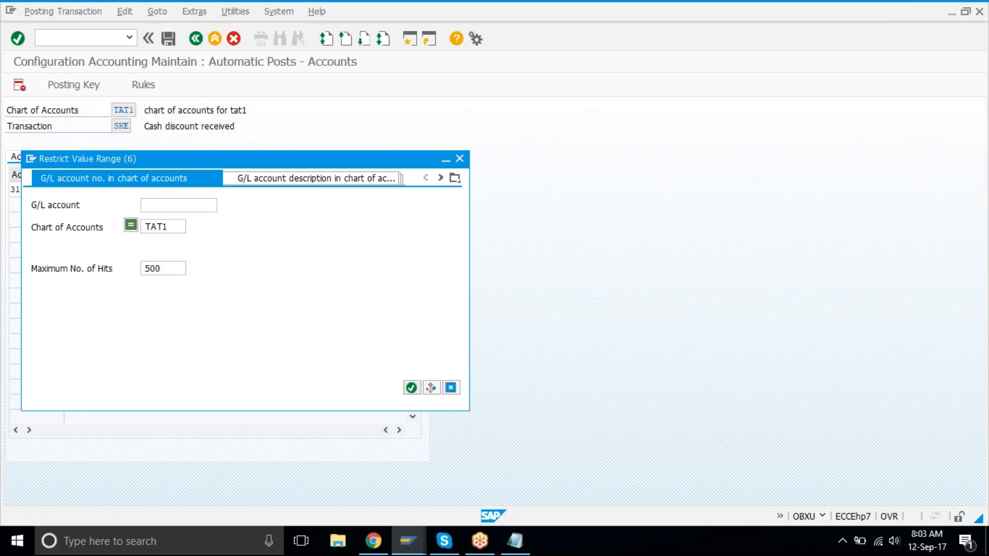
double_click(117, 190)
click(168, 38)
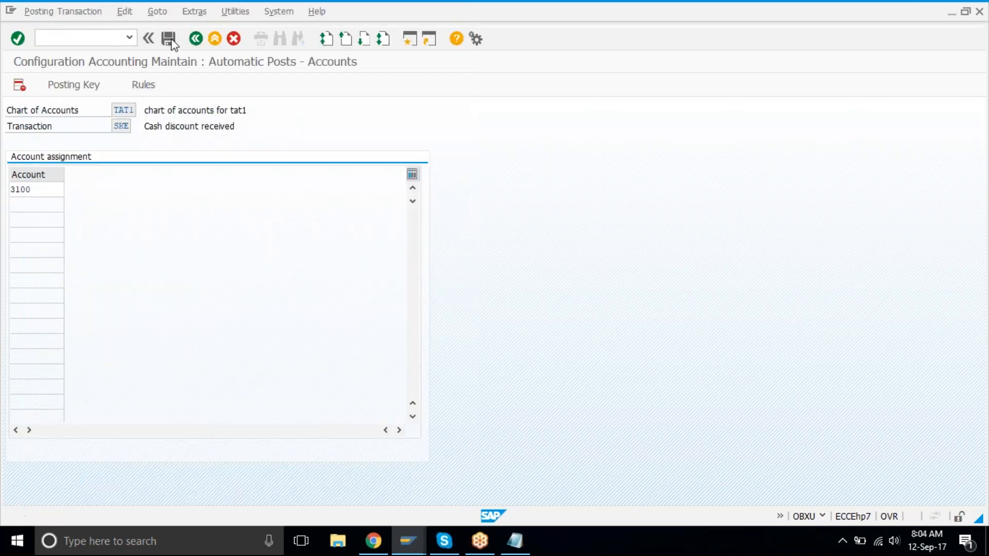
click(174, 240)
click(196, 38)
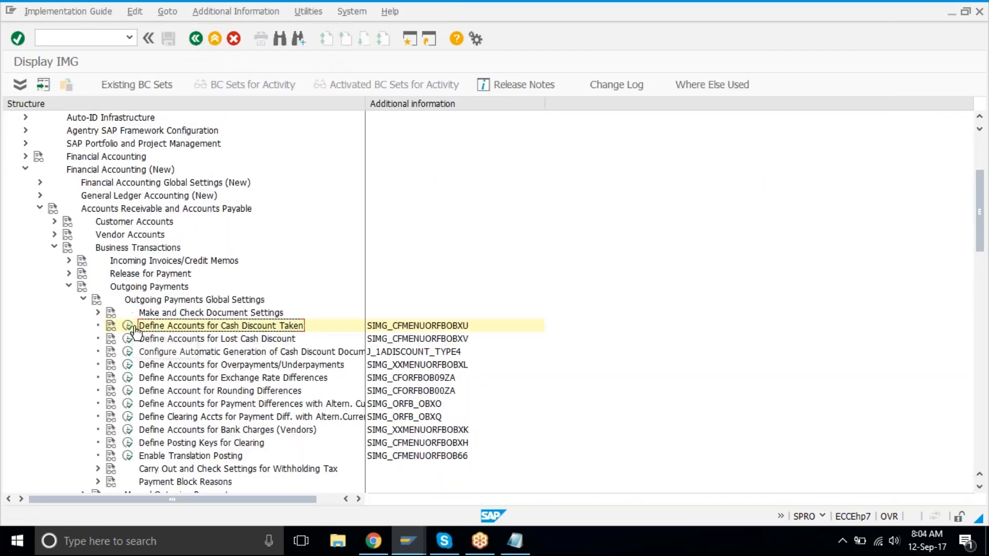
Collapse Outgoing Payments, expand Incoming Payments Global Settings and select Define Accounts for Cash Discount Granted
click(83, 300)
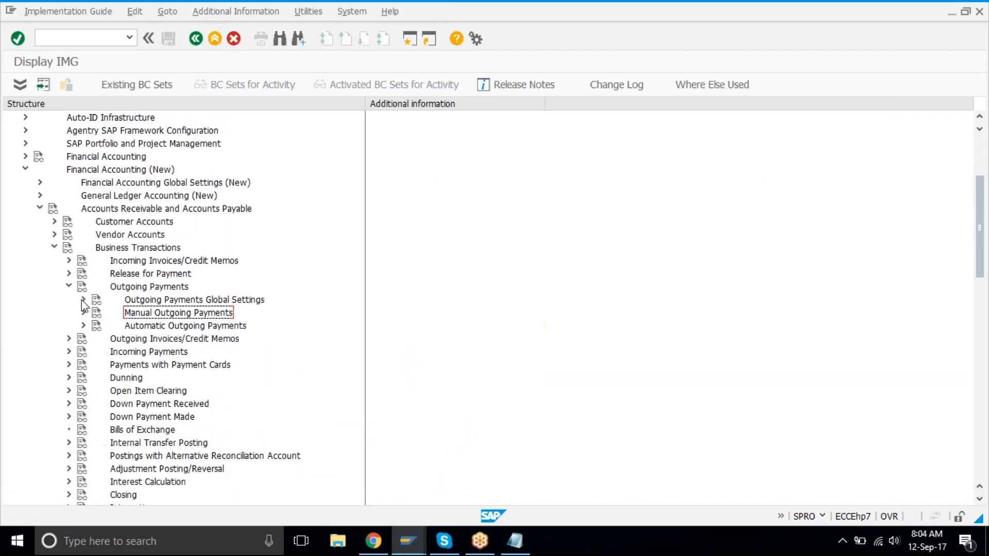
click(69, 288)
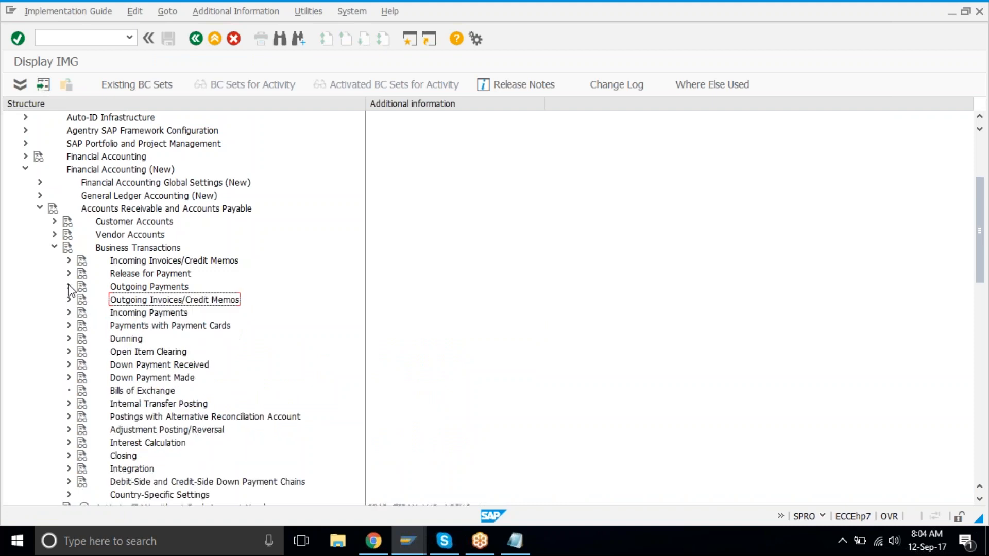
click(150, 314)
click(69, 313)
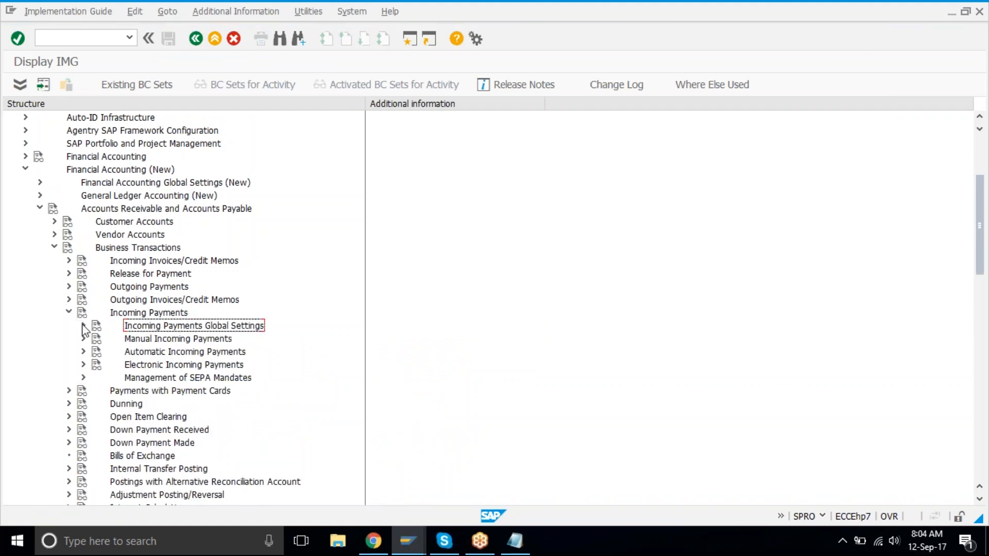
click(84, 326)
click(217, 352)
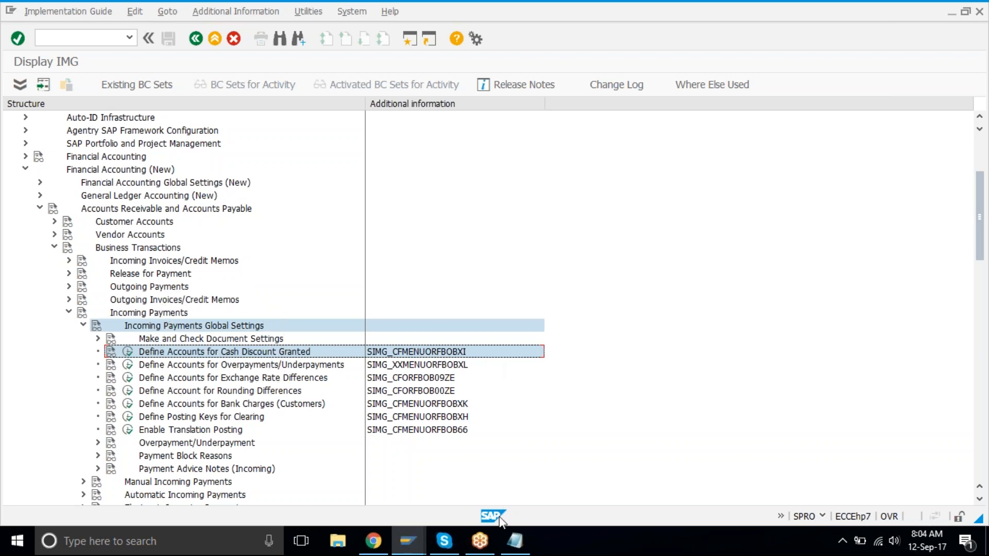
Add the transaction code obxi beside account 4007 in Notepad and switch back to SAP
click(515, 541)
text(obxi)
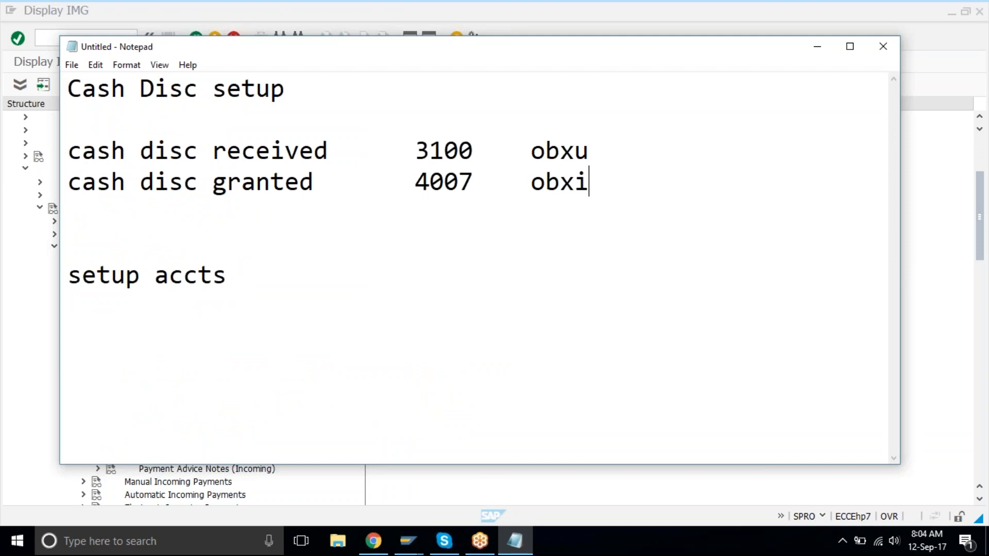
click(502, 7)
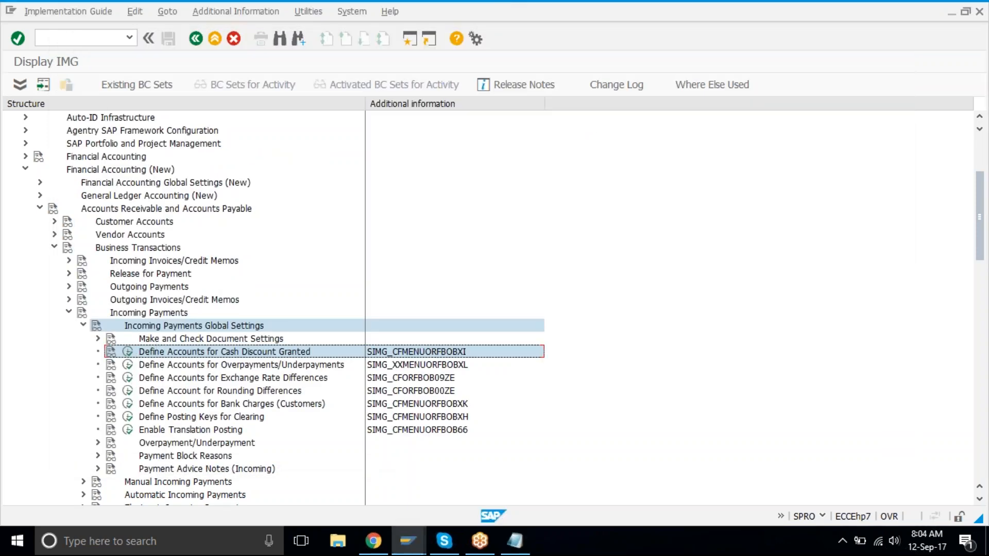
Open Define Accounts for Cash Discount Granted for chart of accounts TAT1 and save its posting rules
click(128, 353)
click(280, 336)
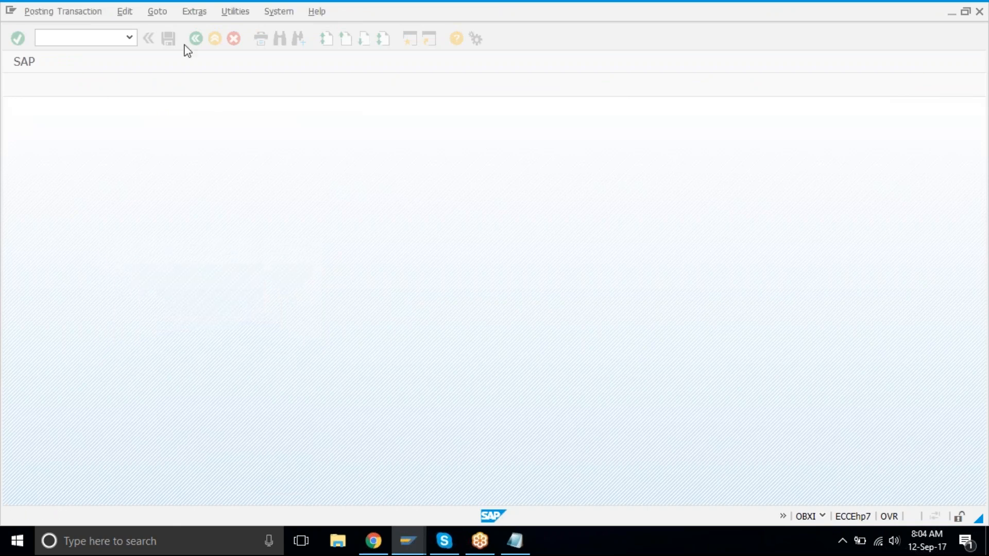
click(169, 39)
Assign account 4007 to cash discount expenses, save it to the proposed customizing request and return to the IMG
text(4007)
key(Return)
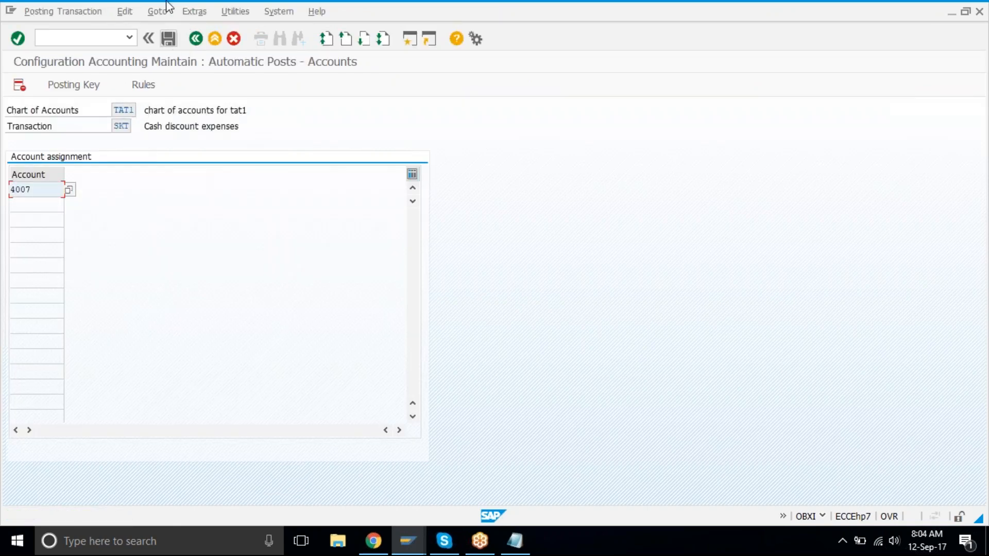
click(170, 40)
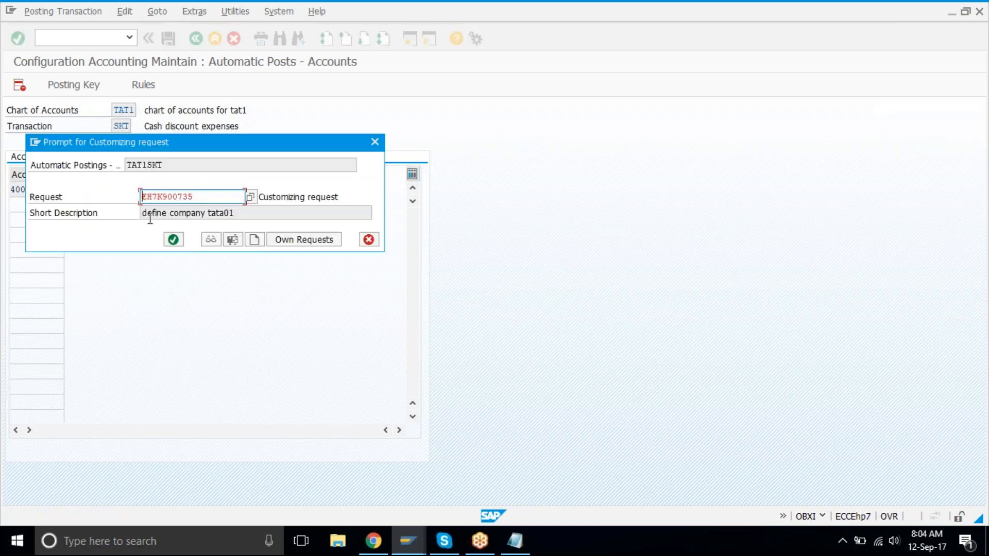
click(173, 239)
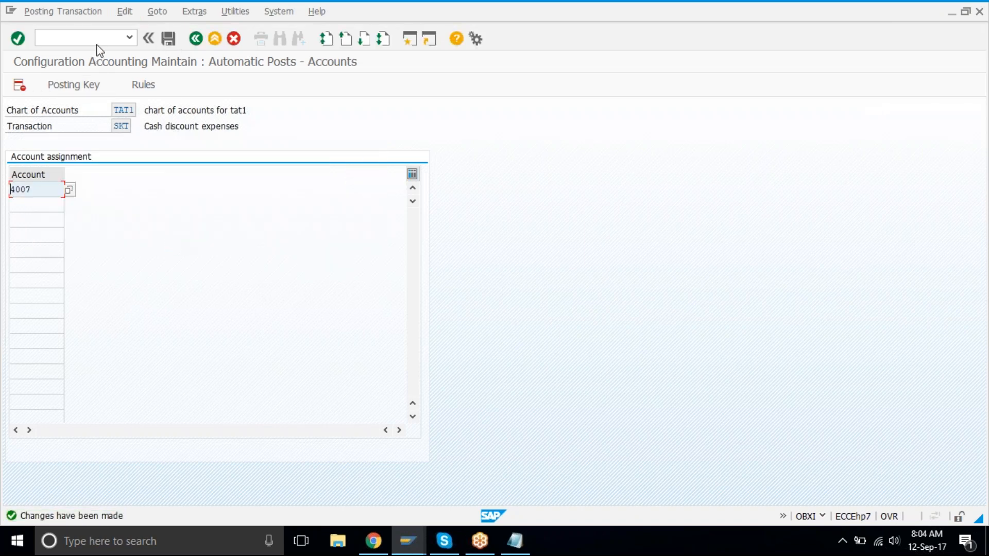
click(215, 38)
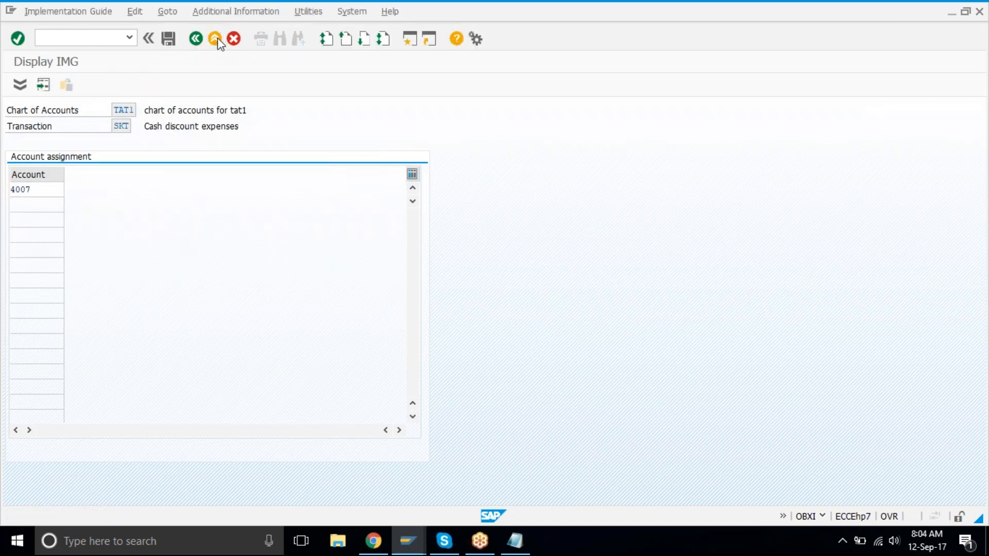
Collapse Incoming Payments, expand Incoming Invoices/Credit Memos and select Maintain Terms of Payment
click(83, 325)
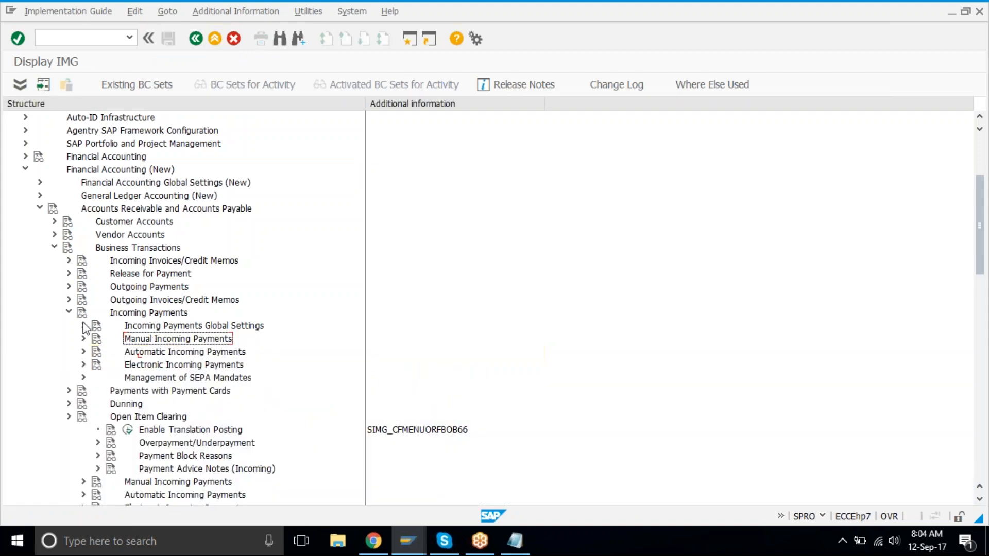
click(69, 312)
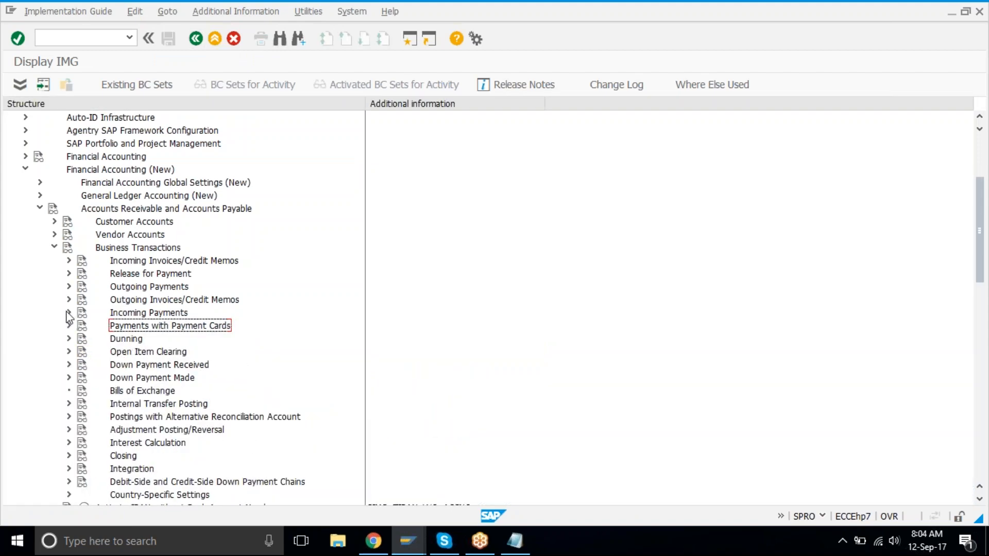
click(128, 302)
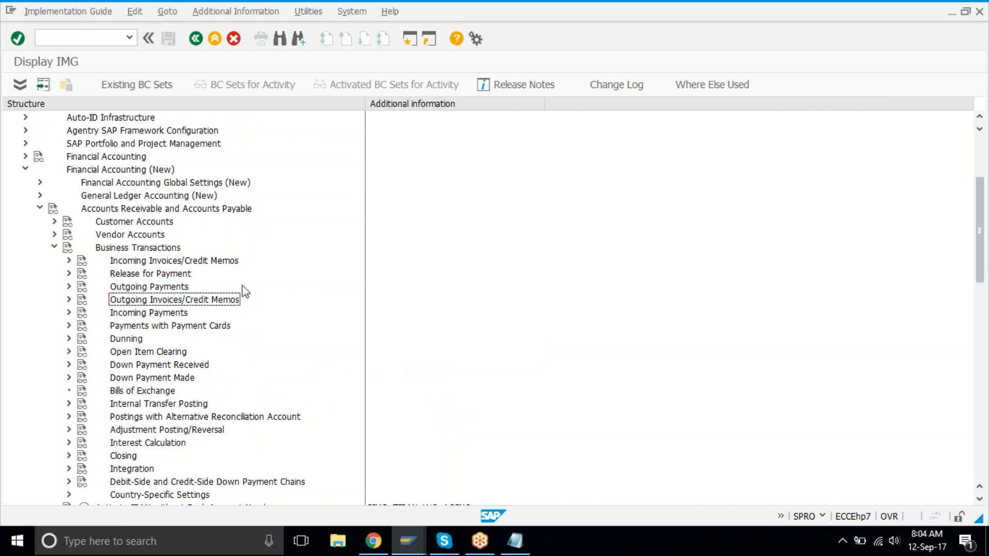
click(135, 263)
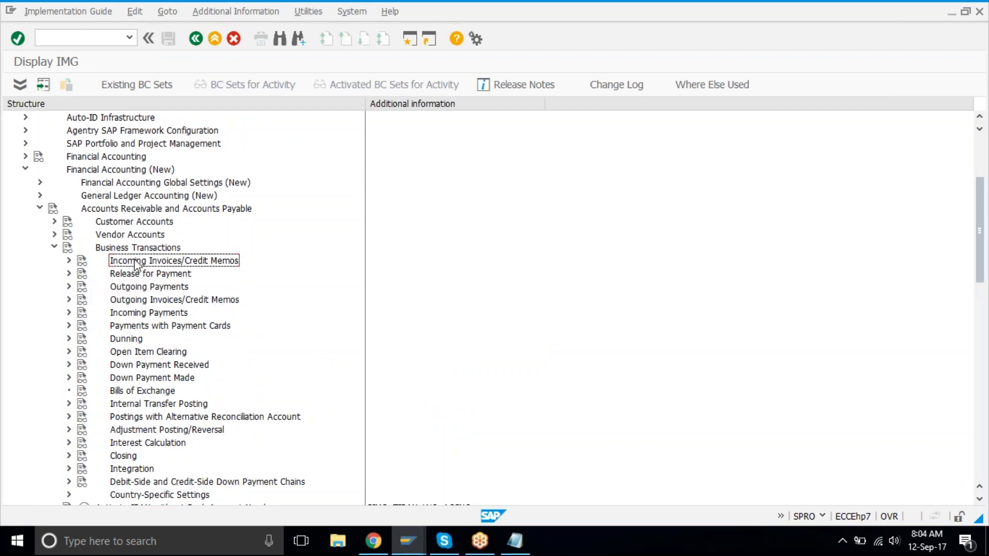
click(69, 262)
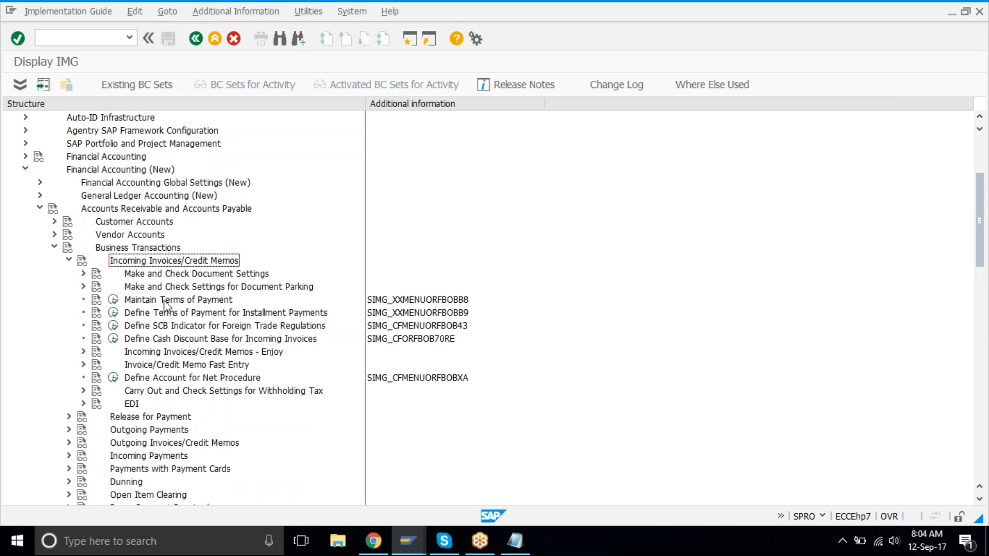
click(164, 301)
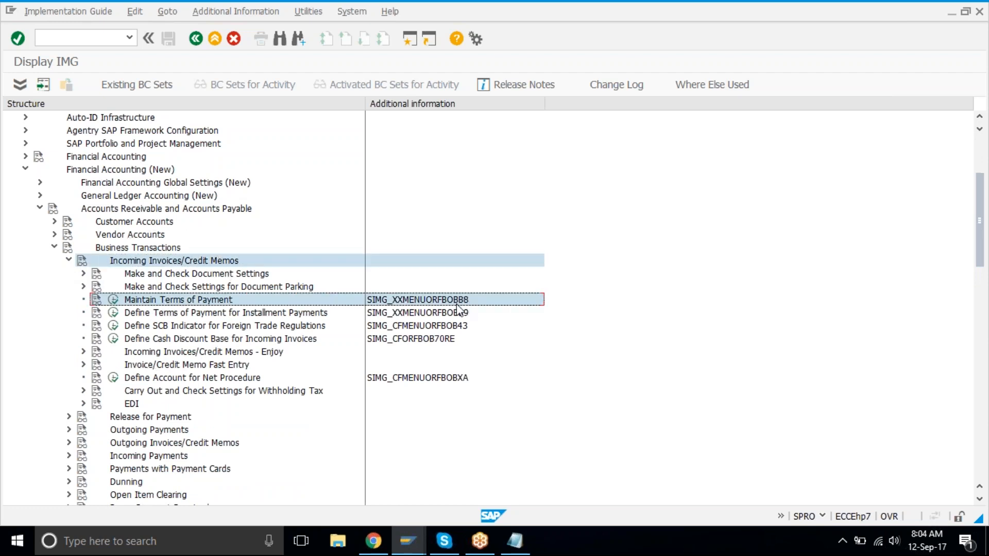
Expand Outgoing Invoices/Credit Memos under Business Transactions and open its Maintain Terms of Payment activity
scroll(459, 309, down, 3)
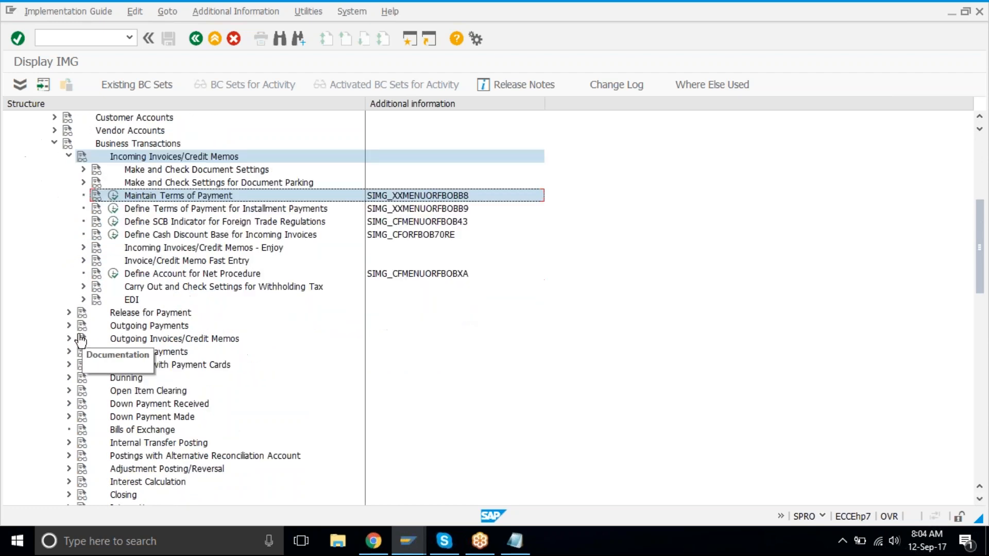
click(69, 339)
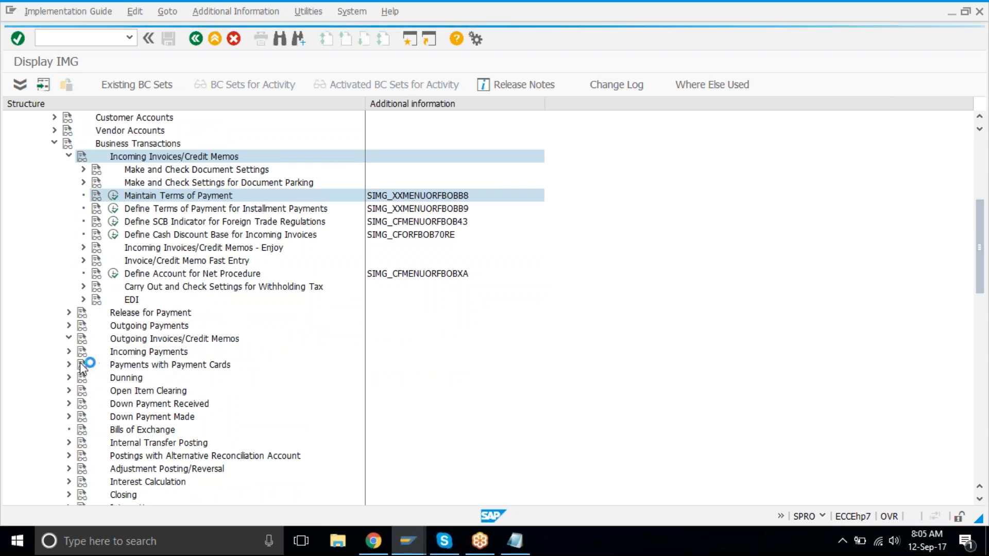
click(164, 380)
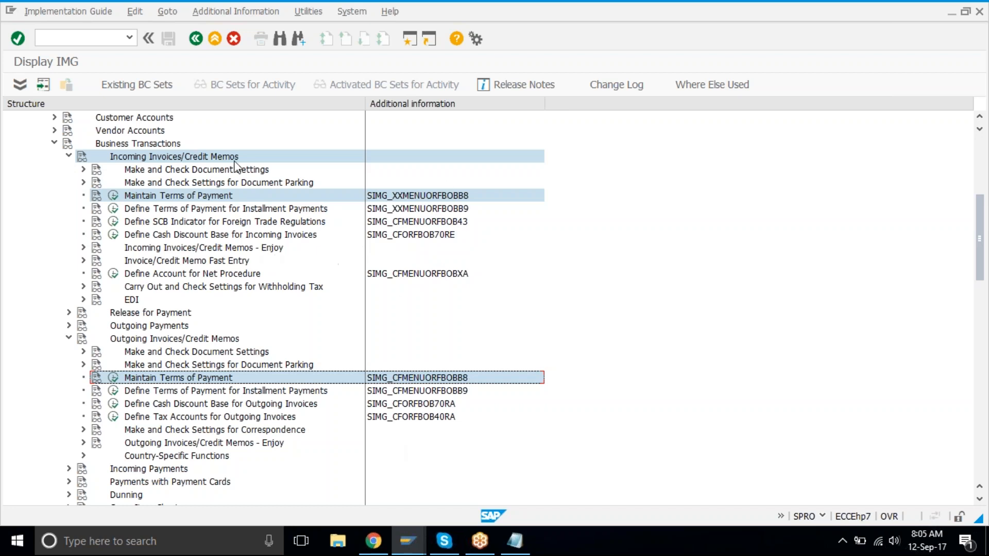
click(112, 378)
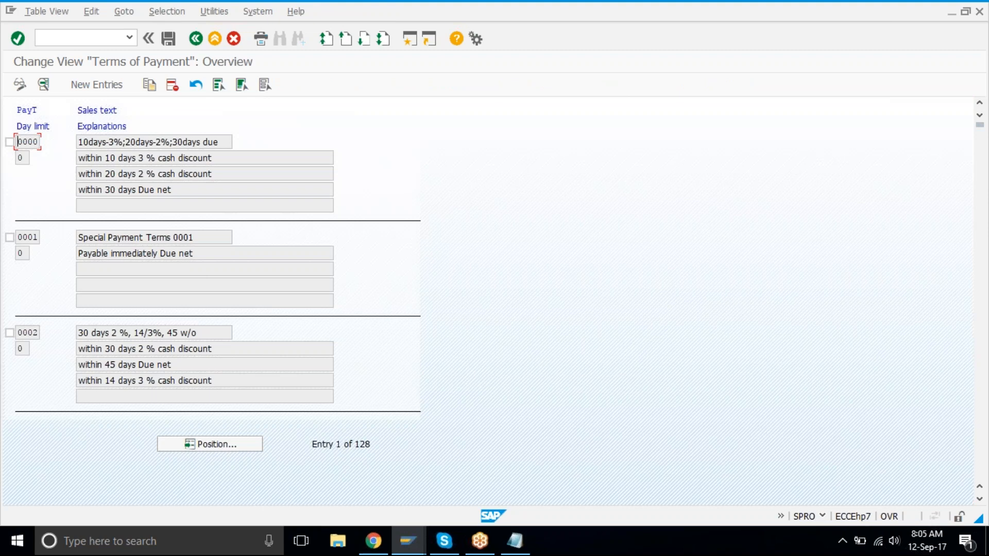
Delete the payment term 0000 from the Terms of Payment overview and save the deletion to the proposed customizing request
click(129, 146)
click(90, 240)
drag(79, 258, 233, 249)
click(233, 248)
click(10, 142)
click(172, 85)
click(170, 40)
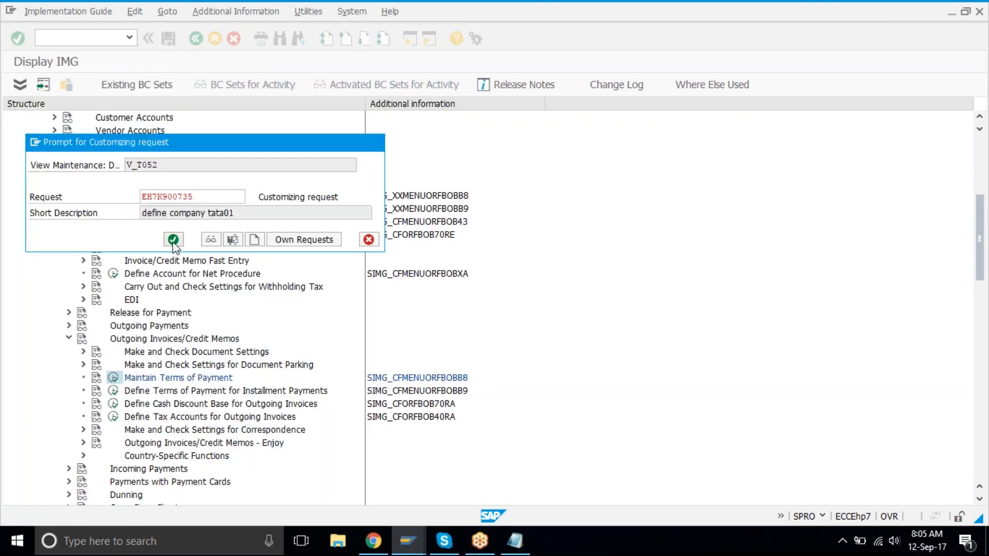
click(173, 240)
click(180, 174)
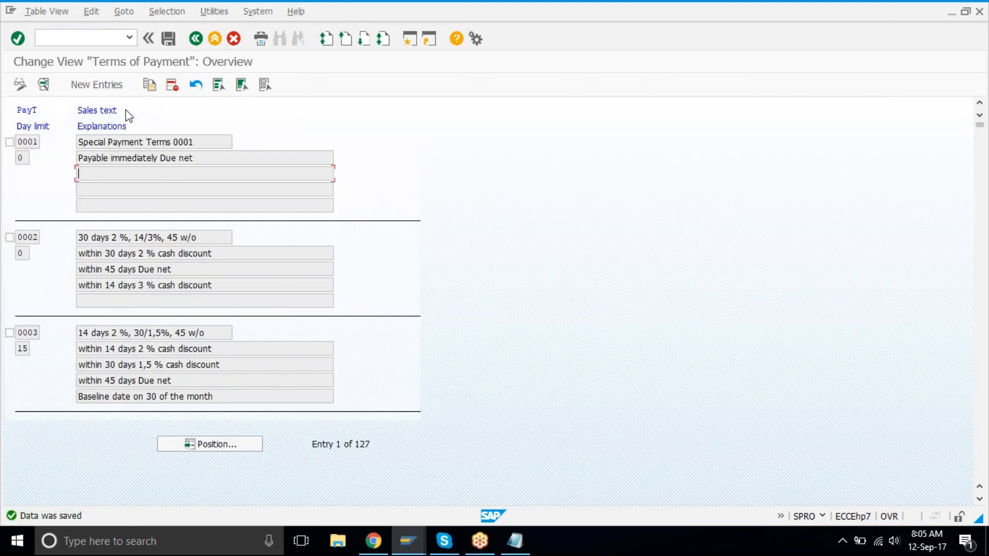
Create a new terms of payment entry tat1 and make the document date its default for the baseline date
click(115, 87)
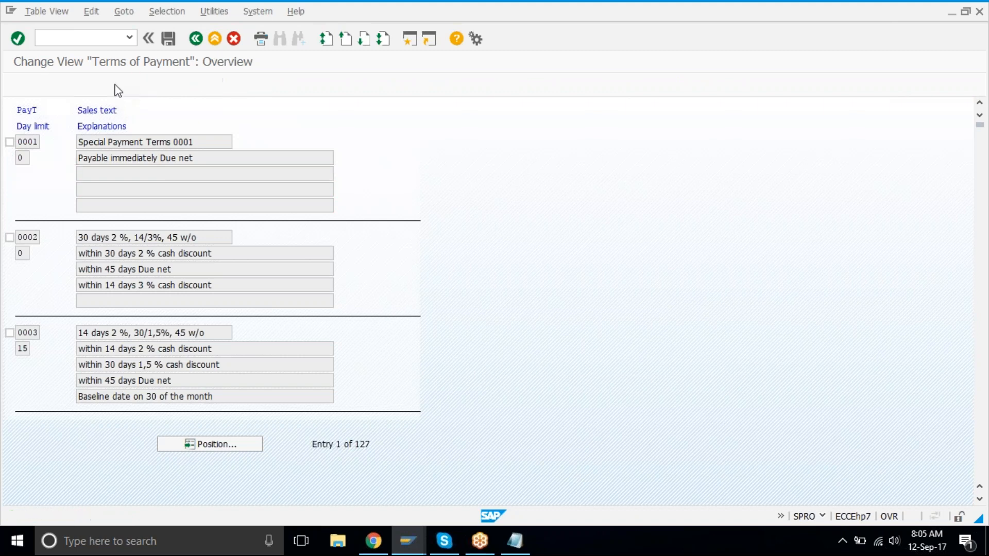
text(tatl)
key(Tab)
key(Tab)
key(Tab)
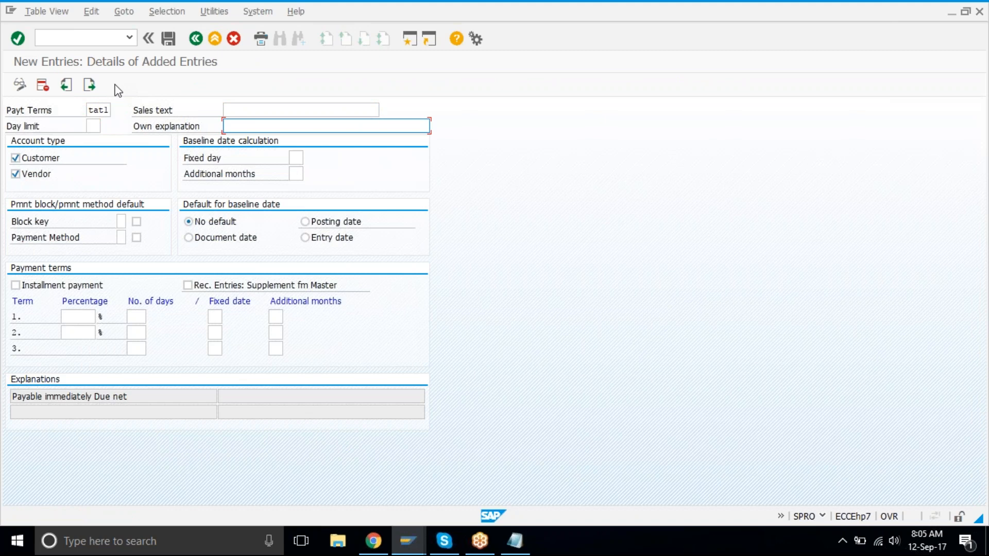
key(Tab)
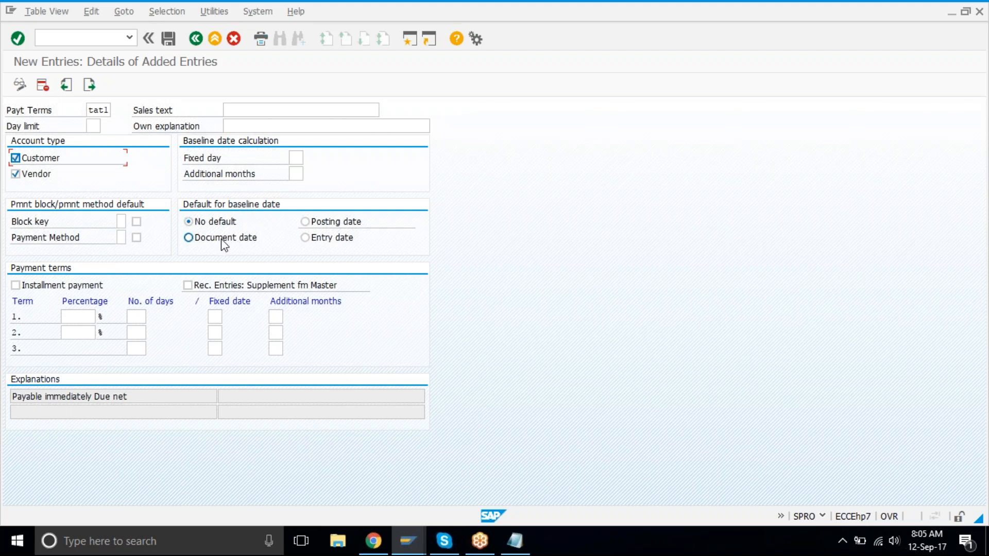
click(316, 227)
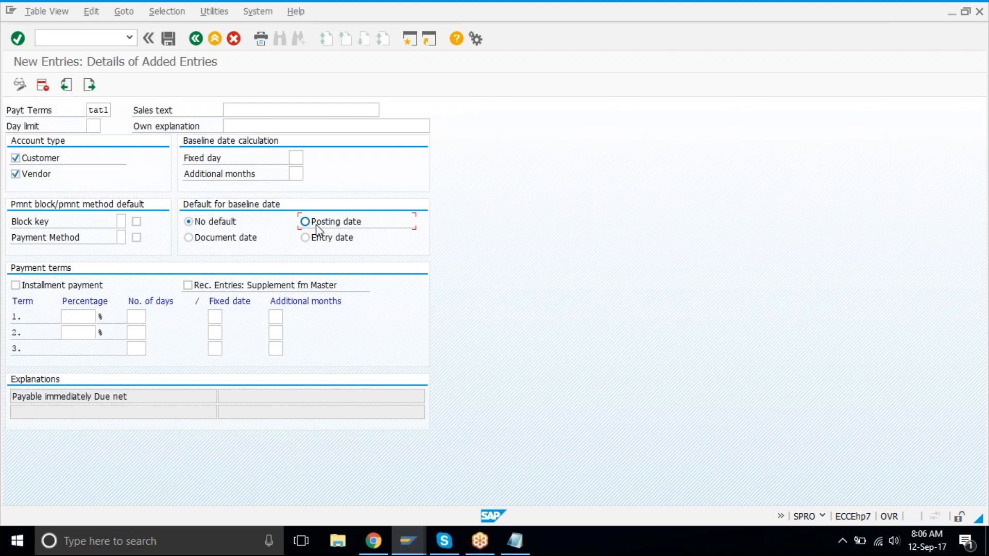
click(215, 242)
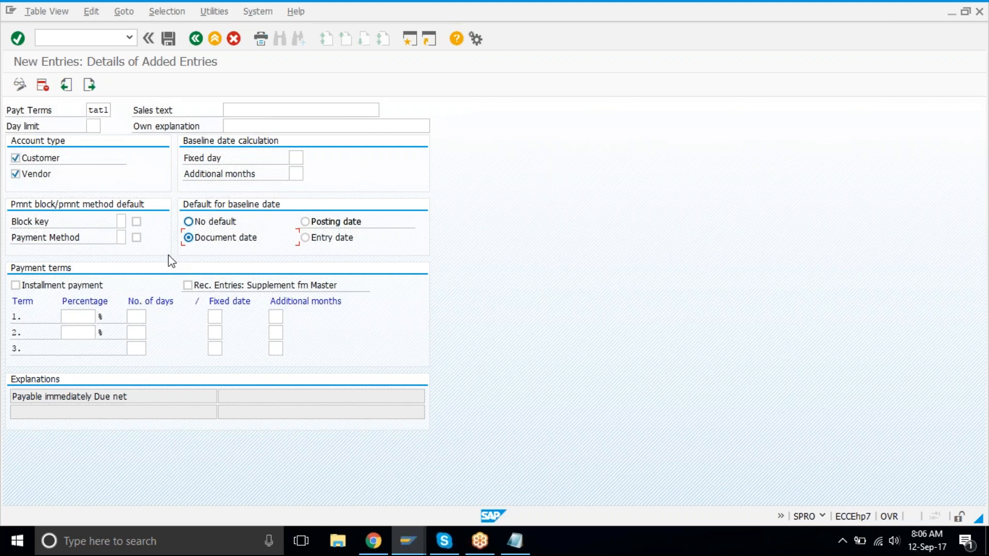
Set the discount percentage of the first payment term to 5 %
click(78, 317)
text(5)
click(144, 318)
Open vendor invoice entry fb60 in a new session, examine the invoice and posting date fields, and close that session
click(410, 39)
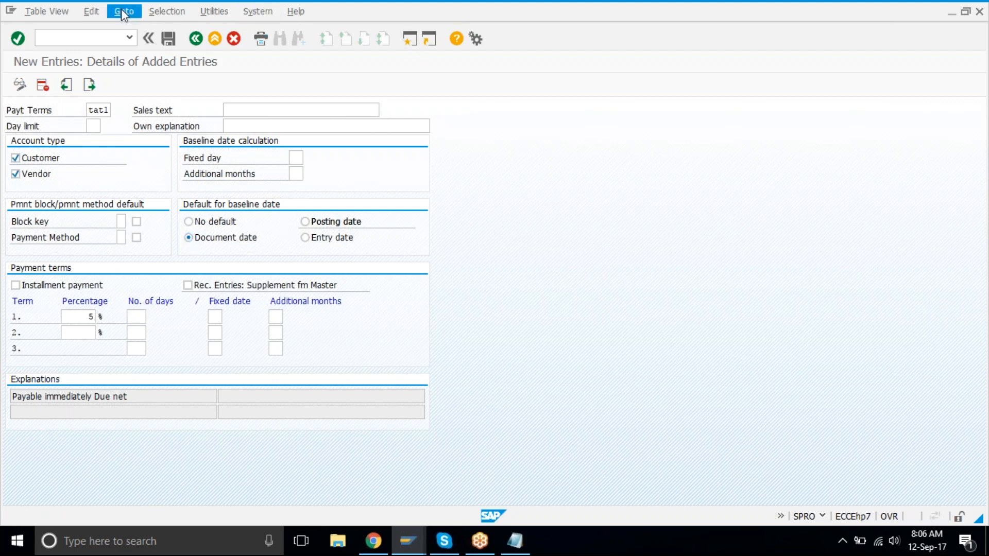
text(fb60)
key(Return)
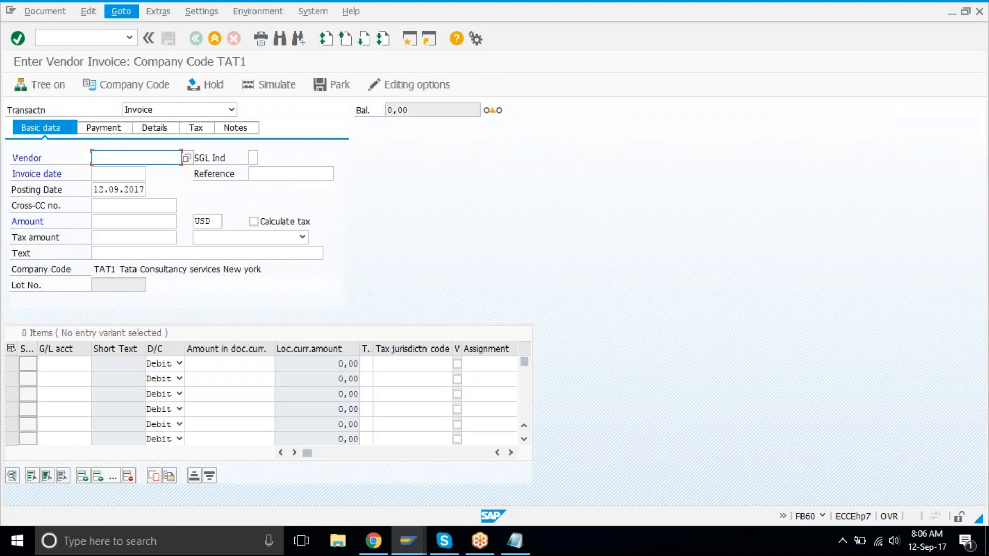
click(94, 175)
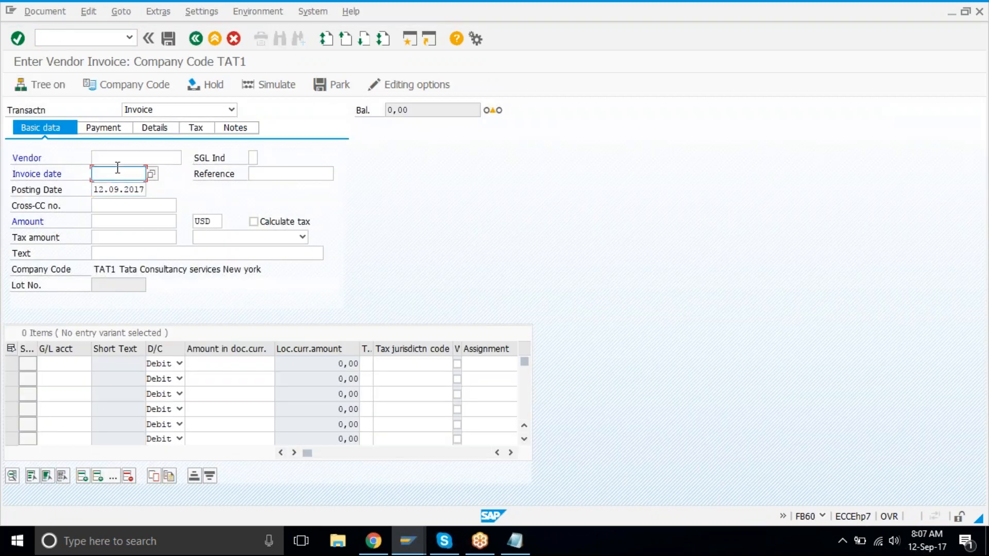
click(101, 194)
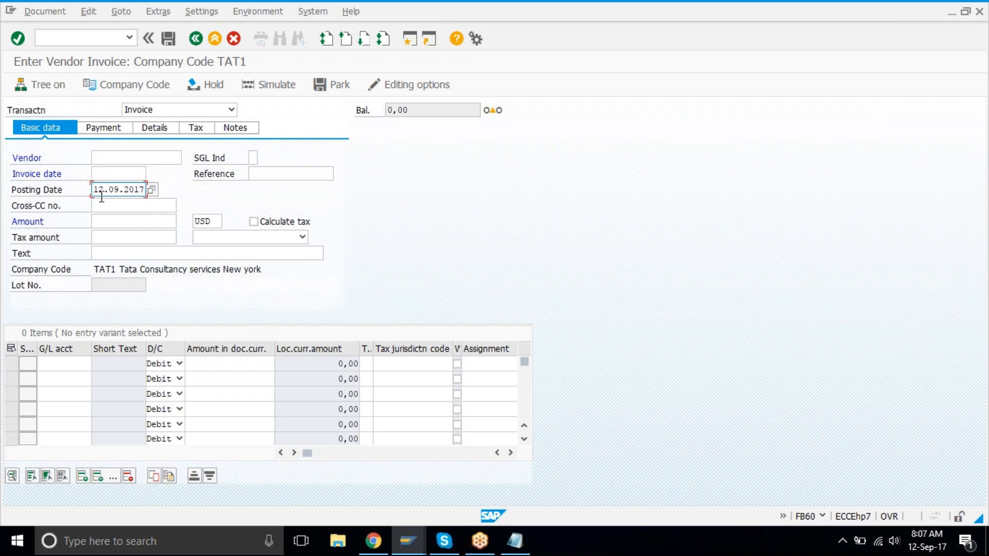
click(311, 11)
click(324, 45)
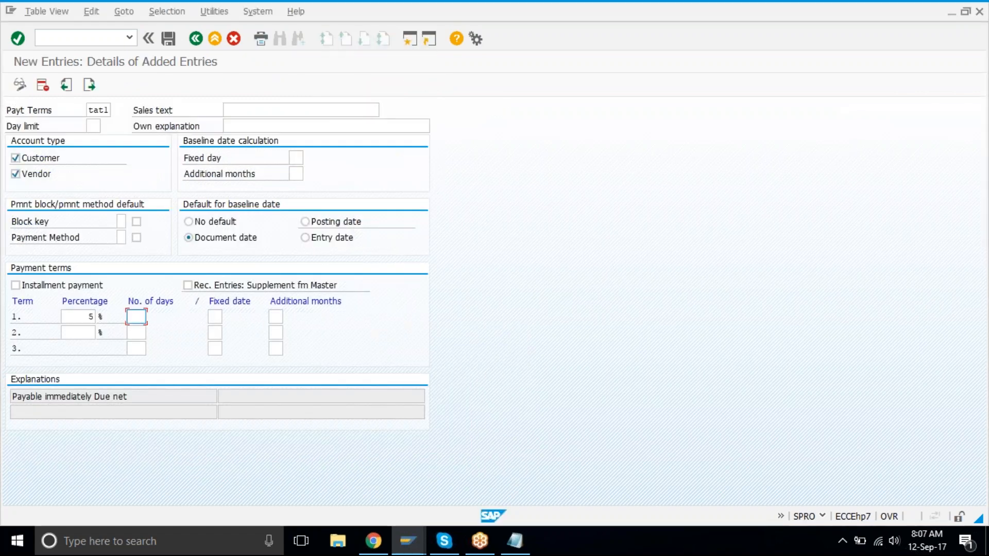
Set the first payment term to 10 days and the second to 3 % within 20 days
text(0)
key(Down)
key(Down)
text(20)
key(shift+Tab)
text(3)
key(Down)
Set the third payment term to 30 days and save the new payment terms TAT1
click(143, 349)
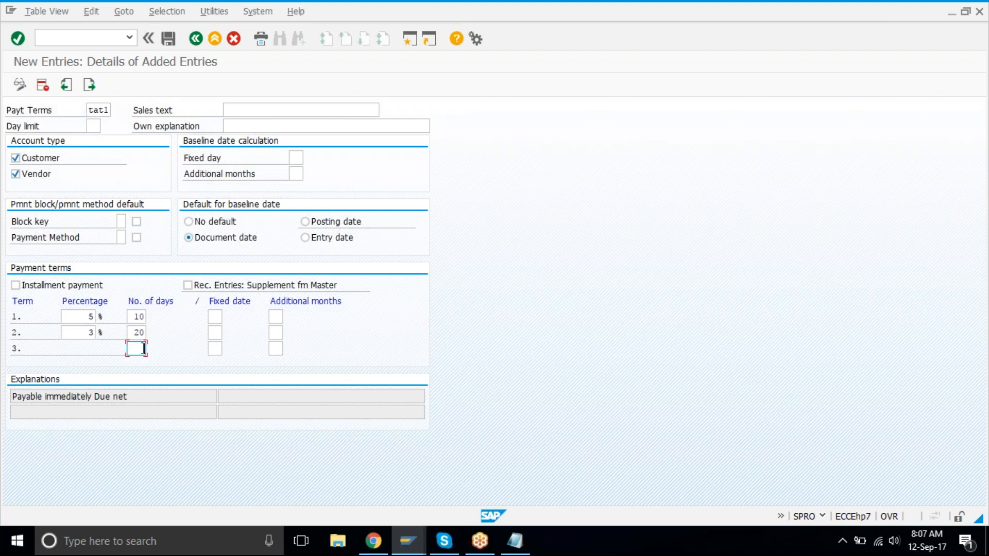
text(30)
key(Return)
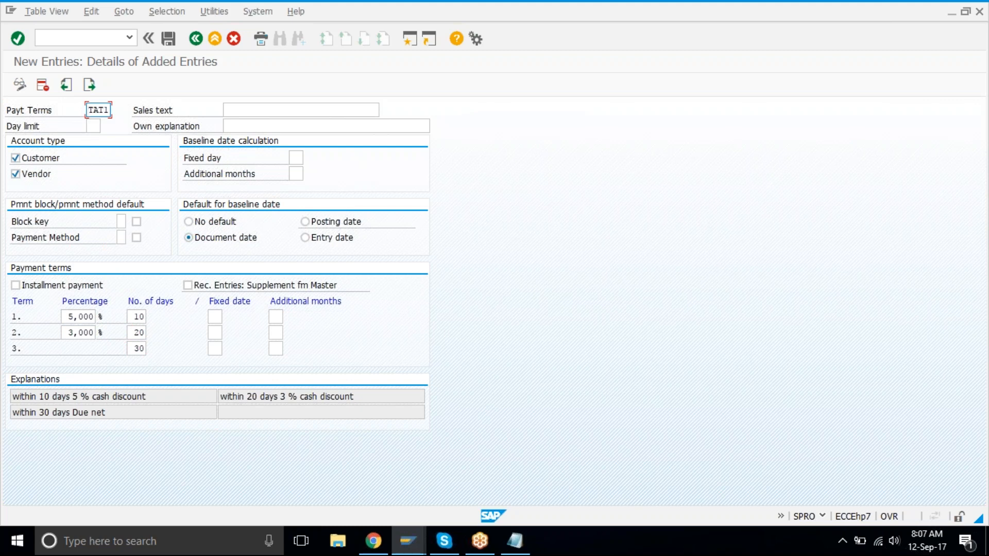
key(ctrl+s)
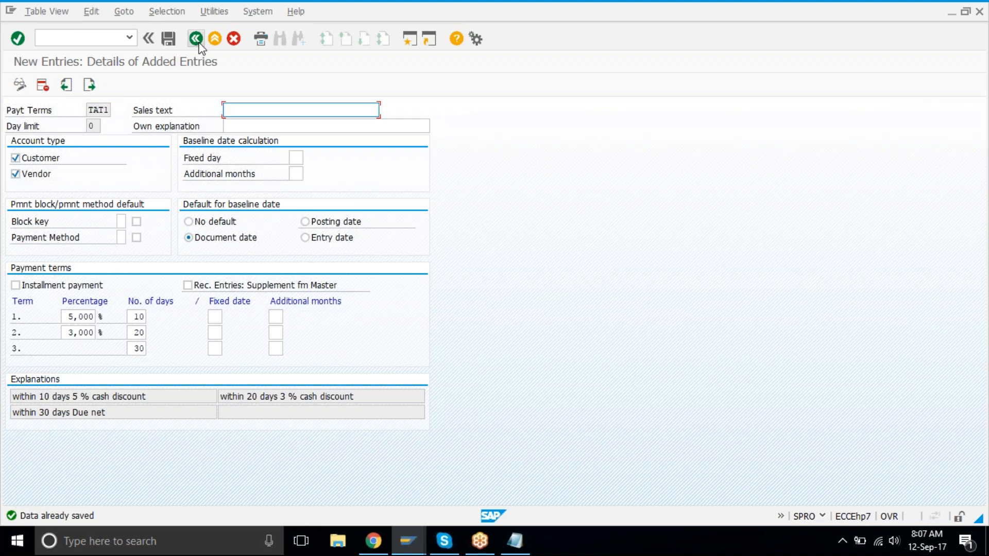
Exit customizing to the SAP Easy Access screen and start the vendor change transaction fk02
click(214, 41)
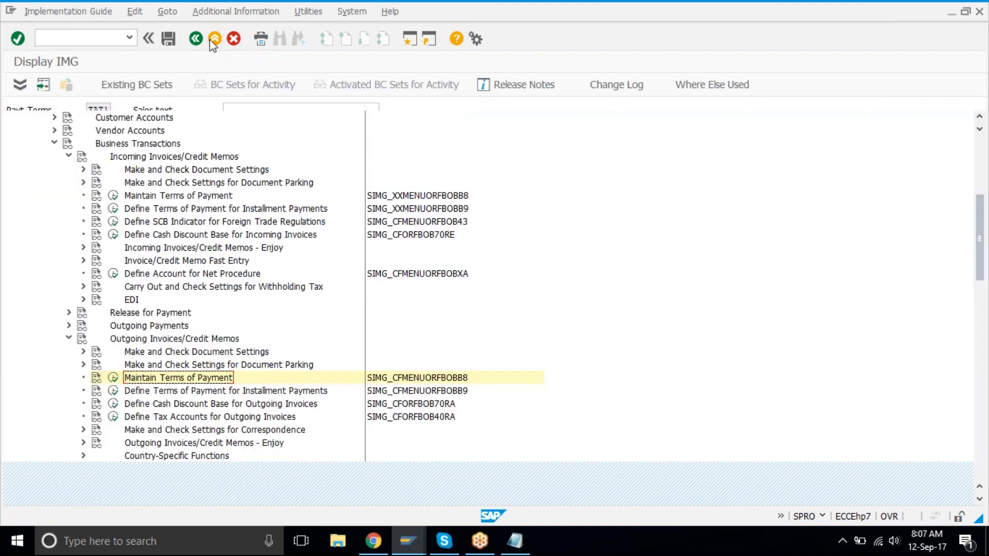
click(214, 40)
click(213, 41)
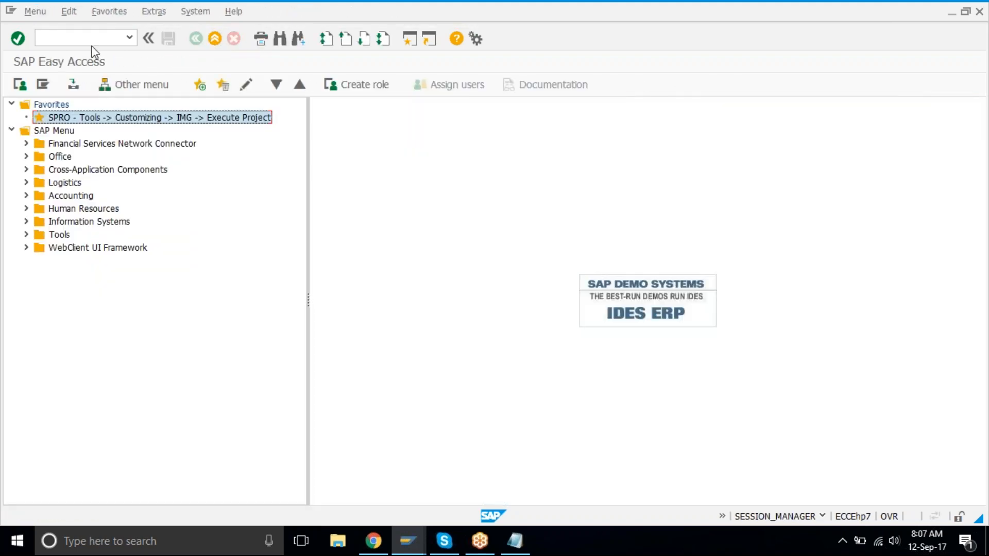
text(fk02)
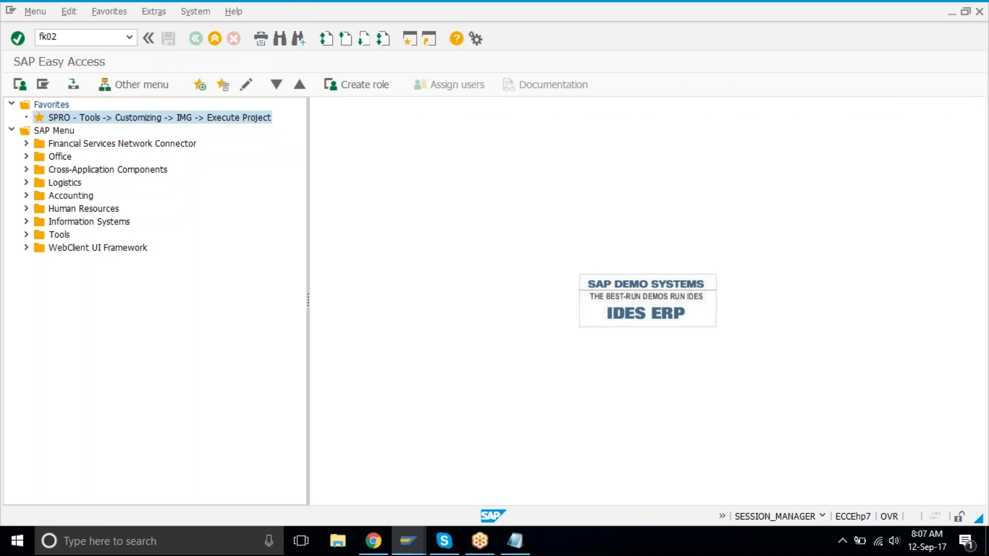
key(Return)
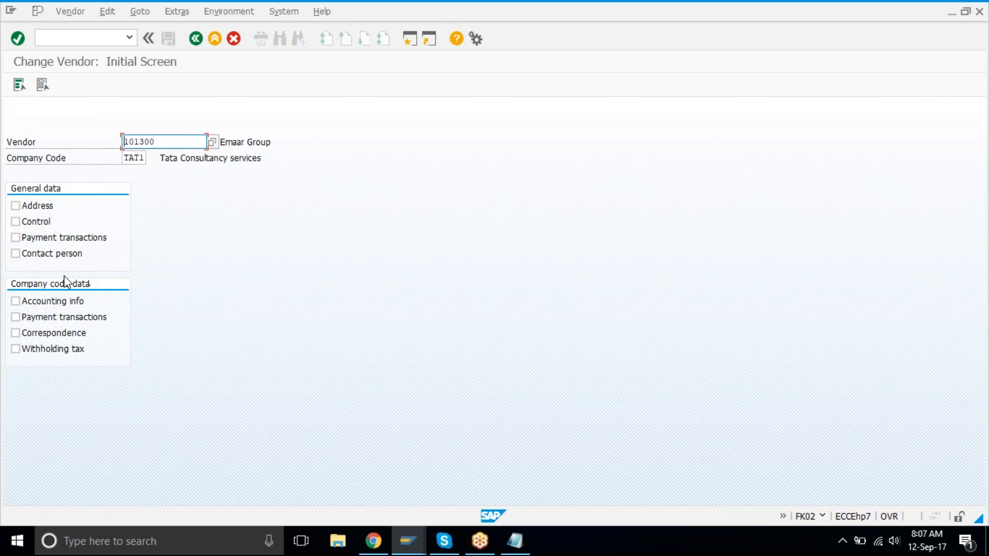
Open the company code payment transactions data of the vendor Emaar Group in company code TAT1
click(61, 319)
click(64, 318)
key(Return)
Assign payment terms TAT1 to the vendor from the list of possible terms and save the vendor
click(123, 173)
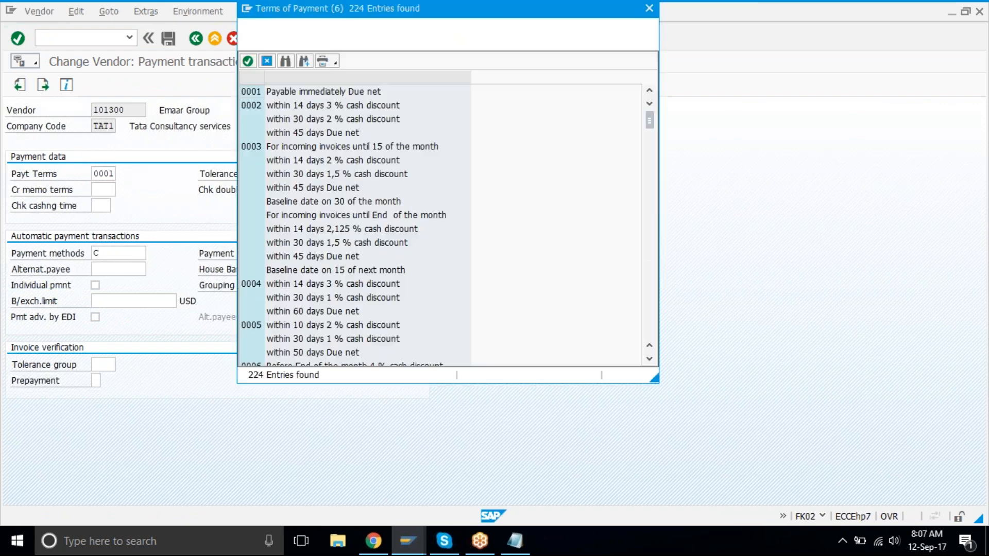
scroll(399, 273, down, 20)
scroll(401, 268, up, 20)
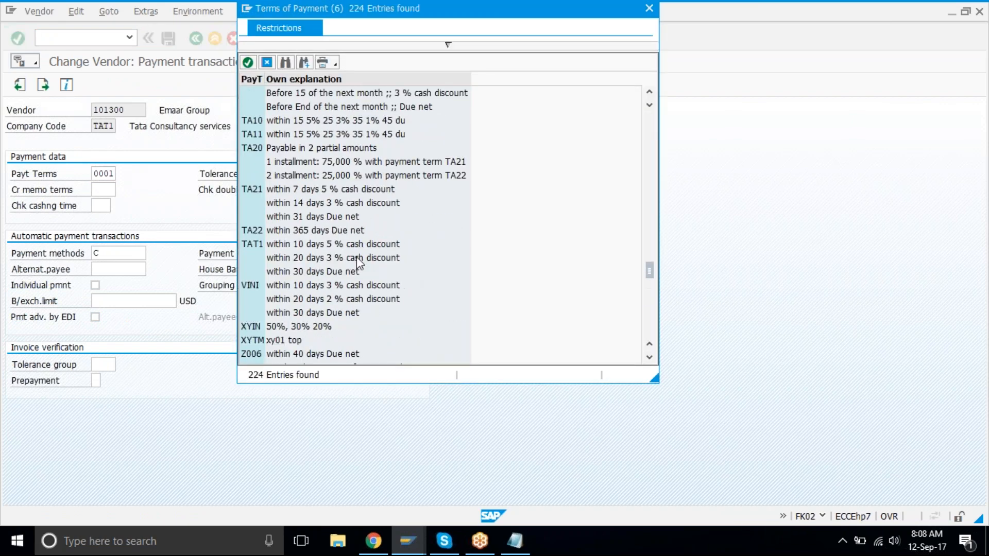
scroll(357, 257, up, 3)
scroll(356, 258, down, 2)
click(326, 308)
double_click(326, 312)
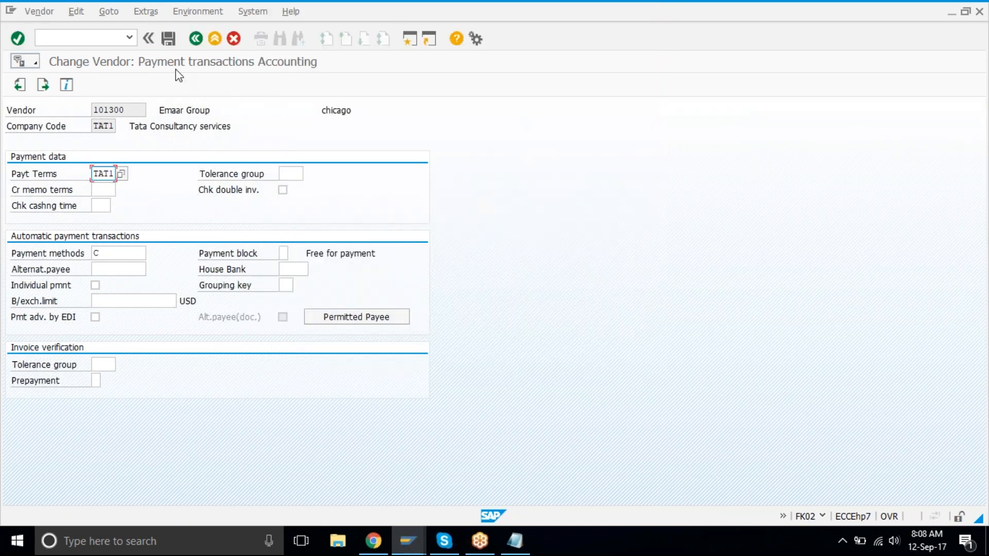
click(169, 38)
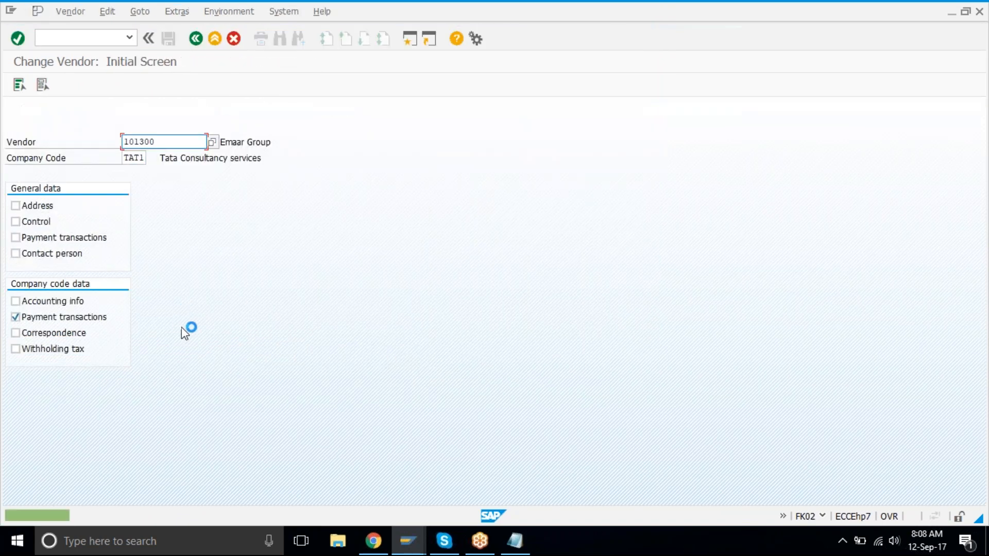
Leave vendor maintenance and start the vendor invoice transaction fb60
click(87, 34)
text(/n)
key(Return)
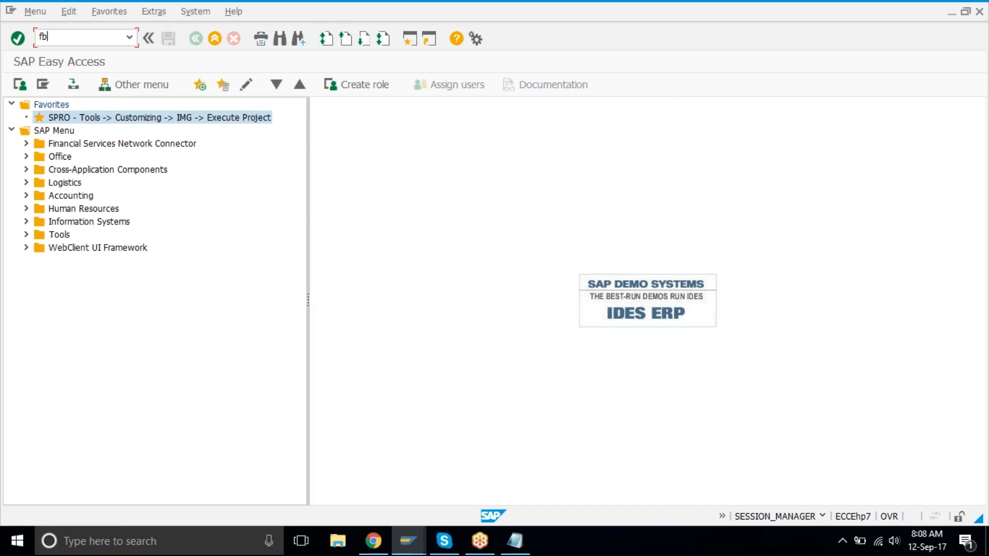
text(fb60)
key(Return)
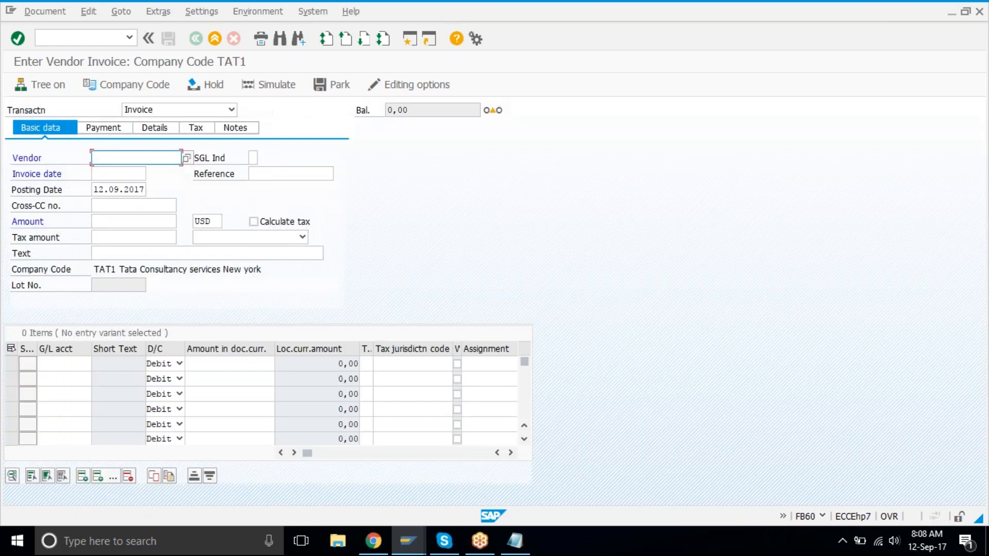
Select the vendor Emaar Group for the invoice and enter the invoice date 12.09.2017
key(F4)
key(Return)
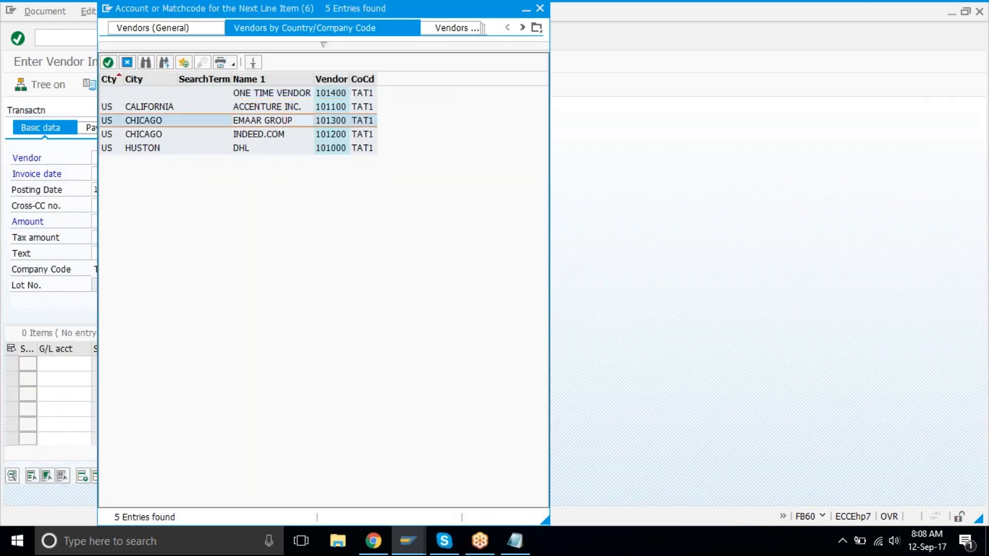
key(Return)
key(Return)
key(Down)
key(Return)
key(Return)
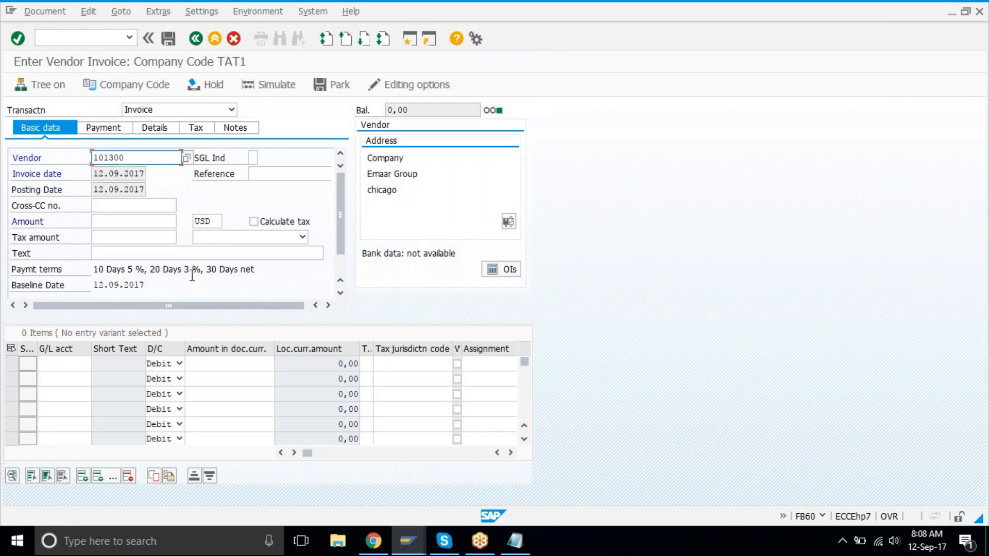
Review the invoice's proposed payment terms and override them with 0001 in its payment data
click(97, 271)
drag(97, 271, 258, 271)
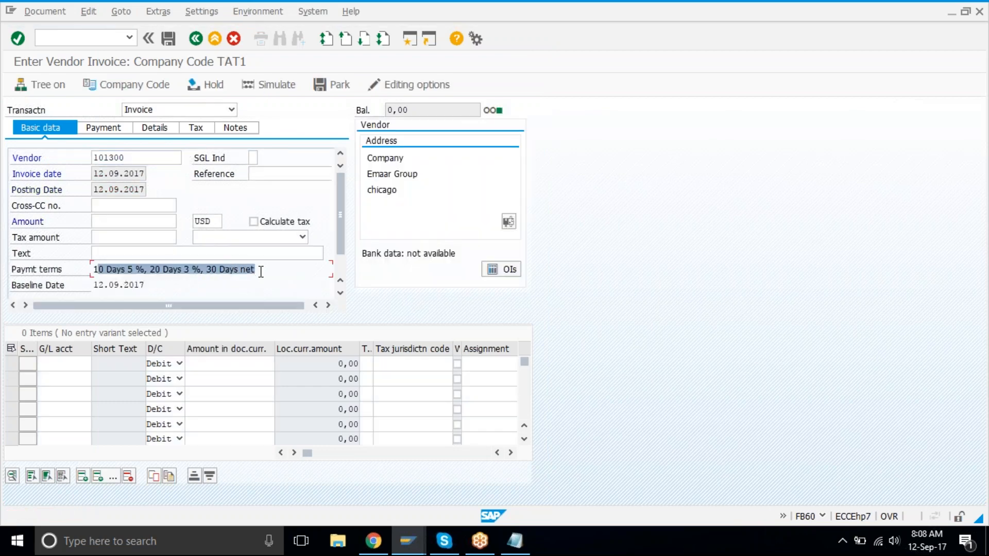
click(260, 271)
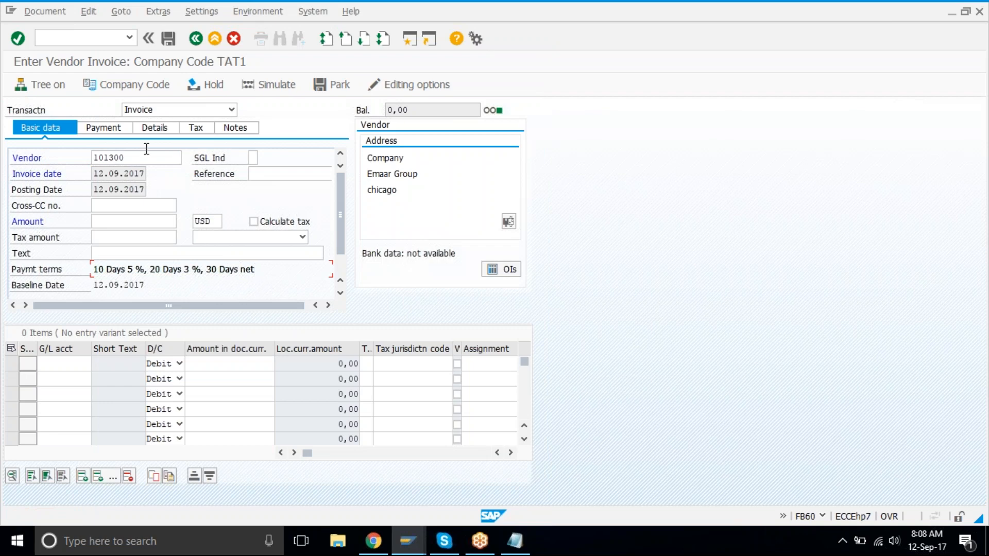
click(104, 128)
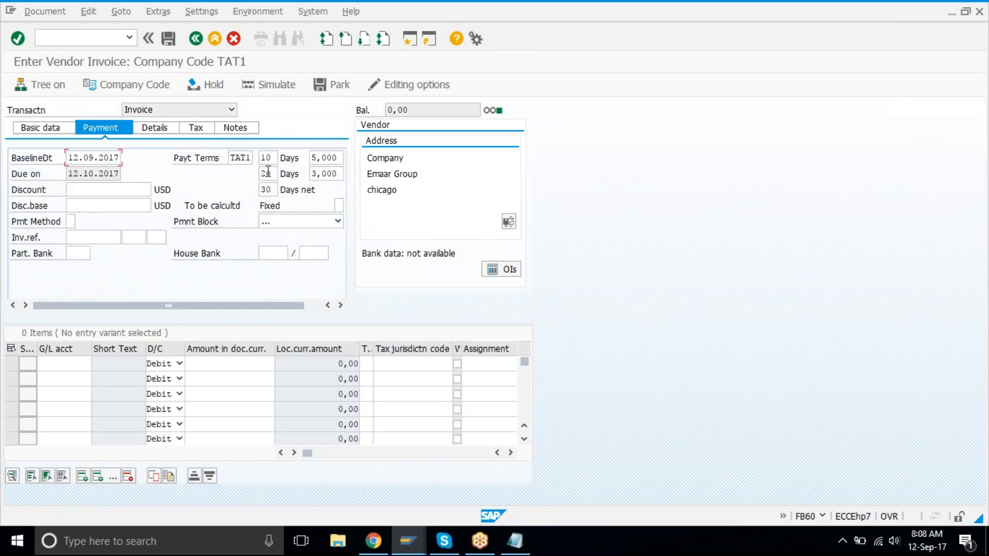
key(BackSpace)
key(BackSpace)
key(BackSpace)
key(BackSpace)
text(0001)
key(Return)
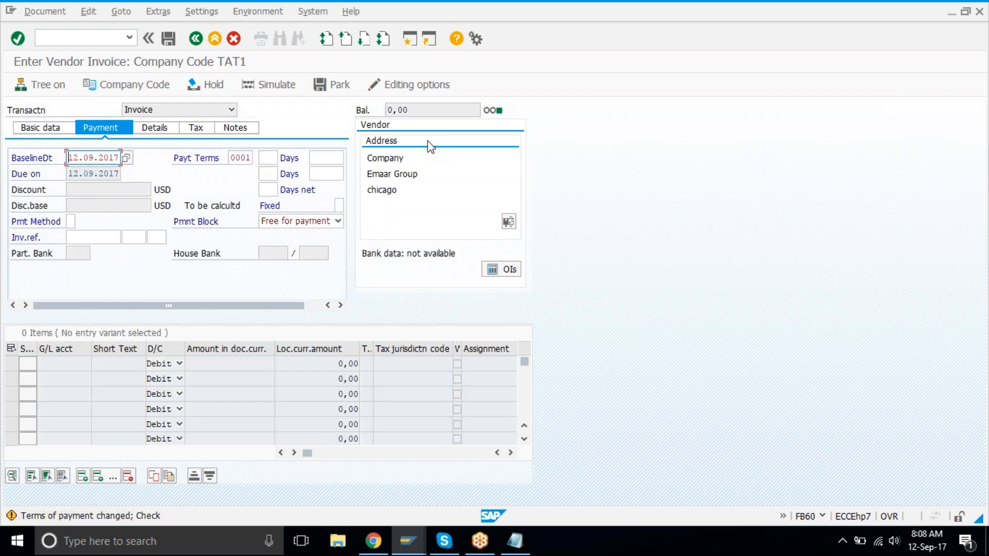
Check the payment terms shown in the vendor invoice's basic data and payment data
click(66, 126)
drag(96, 271, 173, 269)
click(178, 268)
click(101, 128)
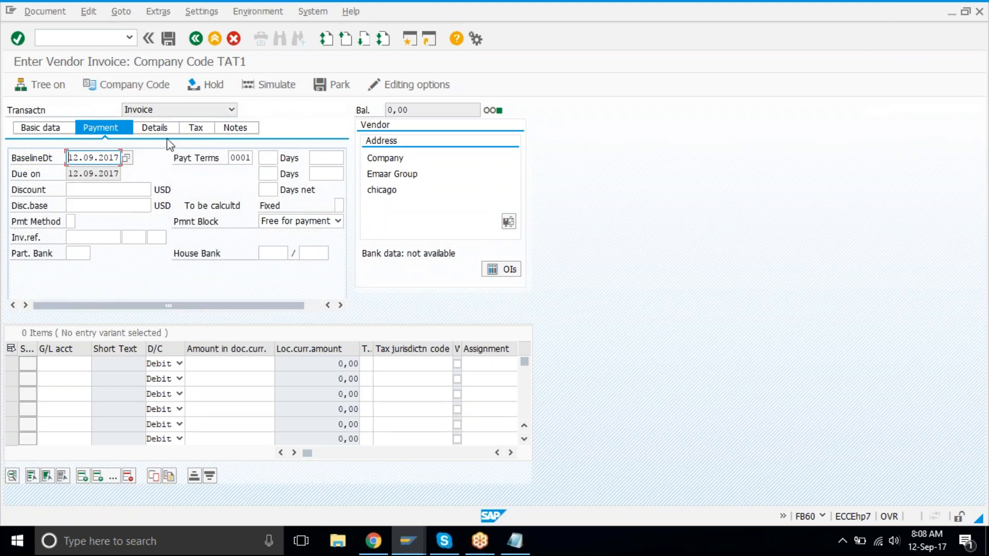
click(233, 159)
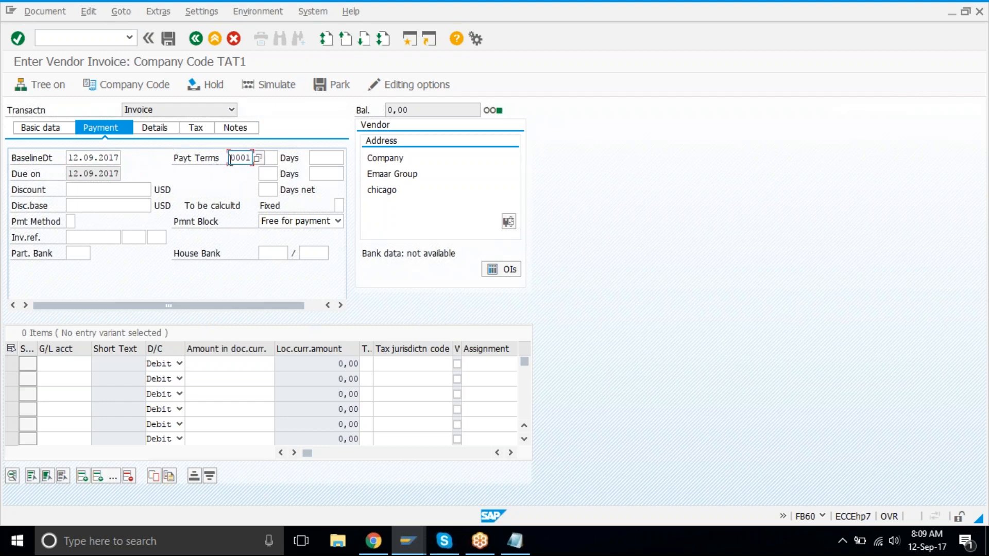
drag(230, 160, 254, 161)
Start vendor maintenance fk02 in a new session, check Emaar Group's payment terms in its company code payment data, and leave it
click(408, 37)
text(fk02)
key(Return)
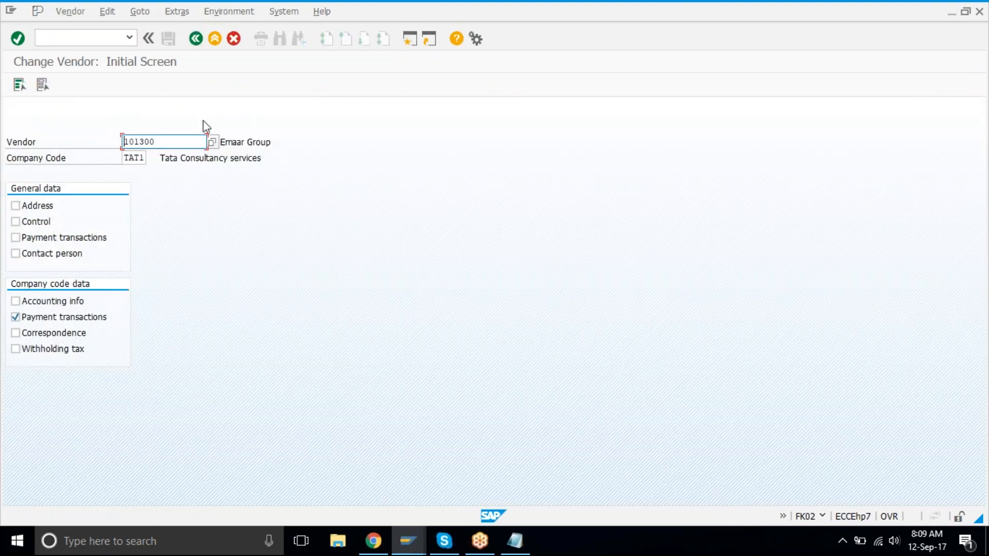
key(Return)
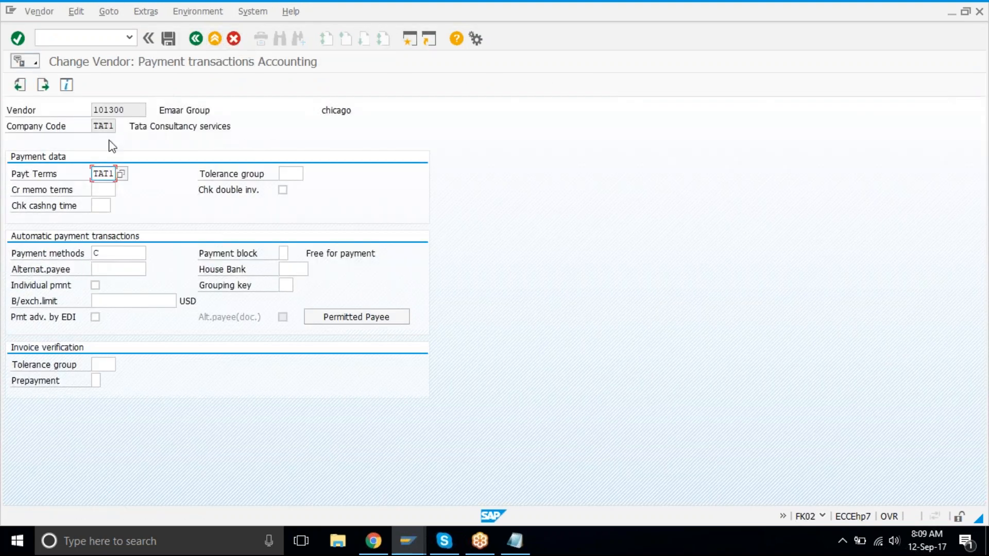
mouse_move(12, 174)
mouse_down()
mouse_move(115, 179)
mouse_move(31, 174)
mouse_up()
click(137, 180)
click(28, 174)
click(216, 36)
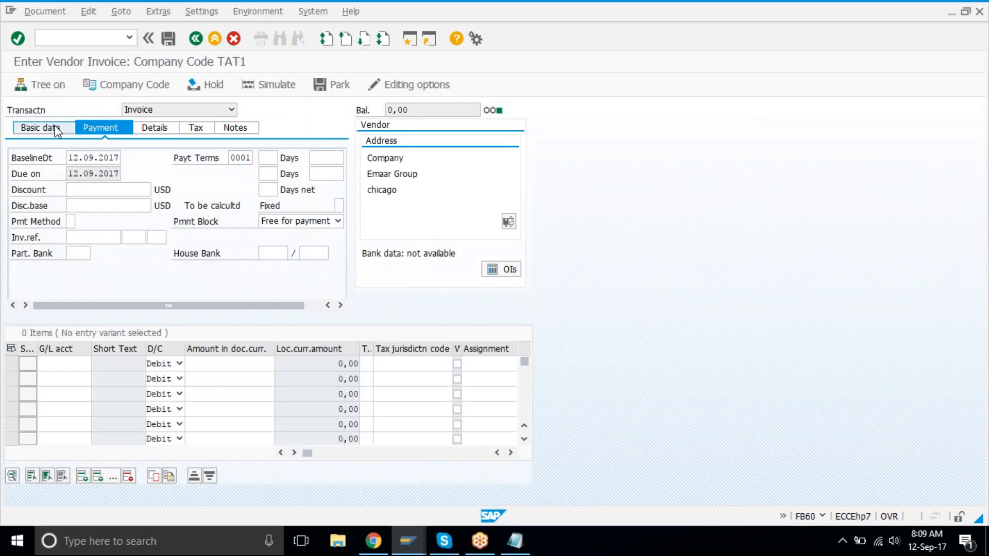
Set the payment terms in the vendor invoice's payment data to TAT1
click(55, 125)
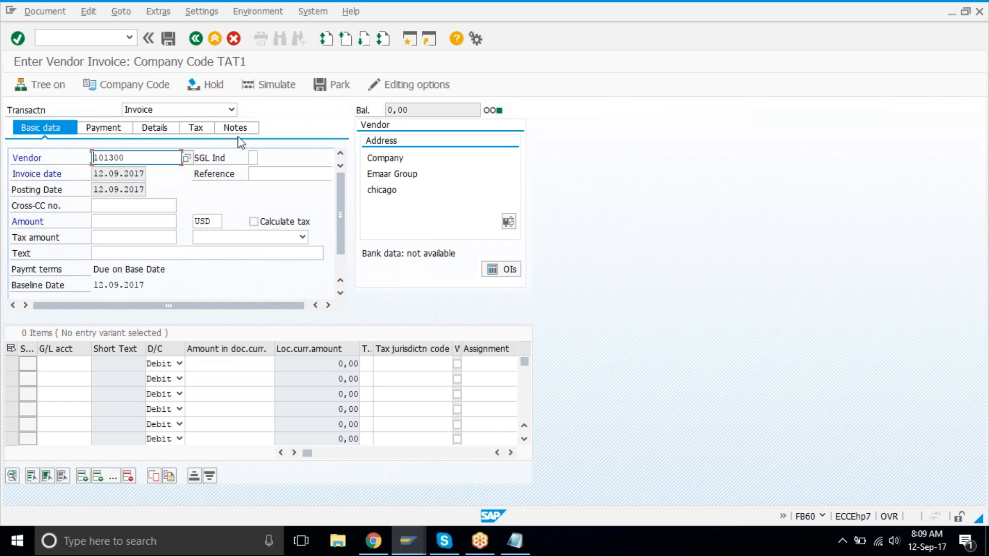
click(98, 128)
click(252, 158)
double_click(251, 158)
text(tat)
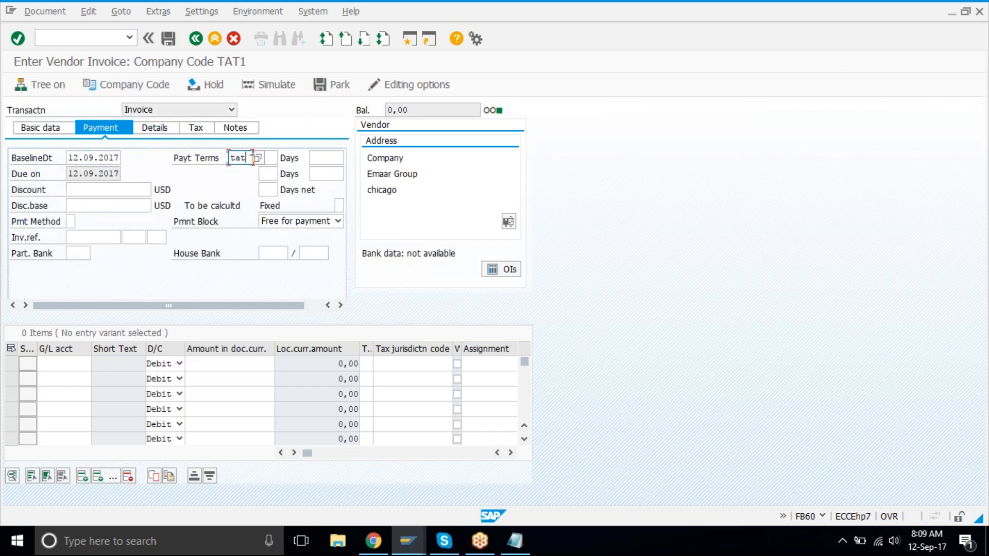
text(1)
key(Return)
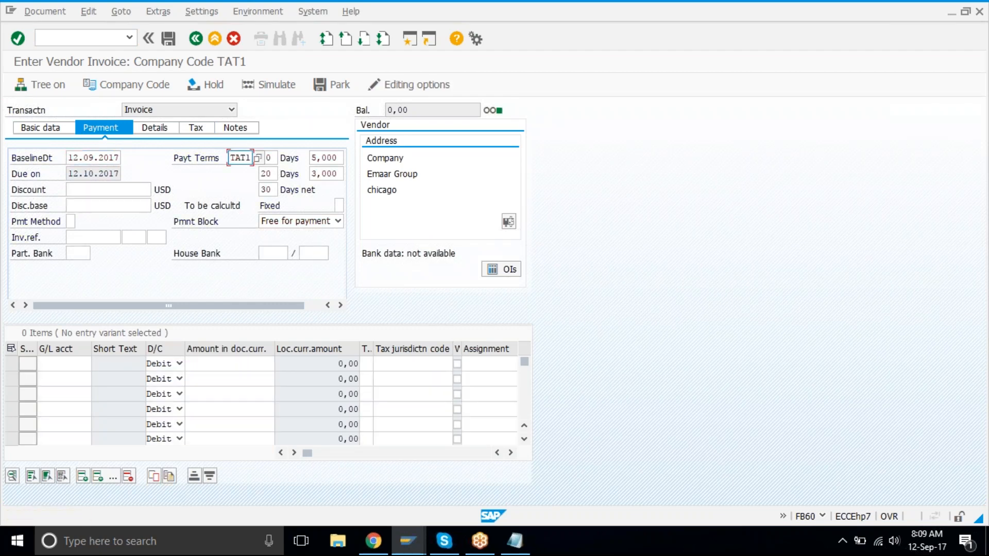
key(ctrl)
Enter the invoice amount 100000 with a debit line to G/L account 4500 for the full amount, and post the invoice
click(55, 131)
click(98, 222)
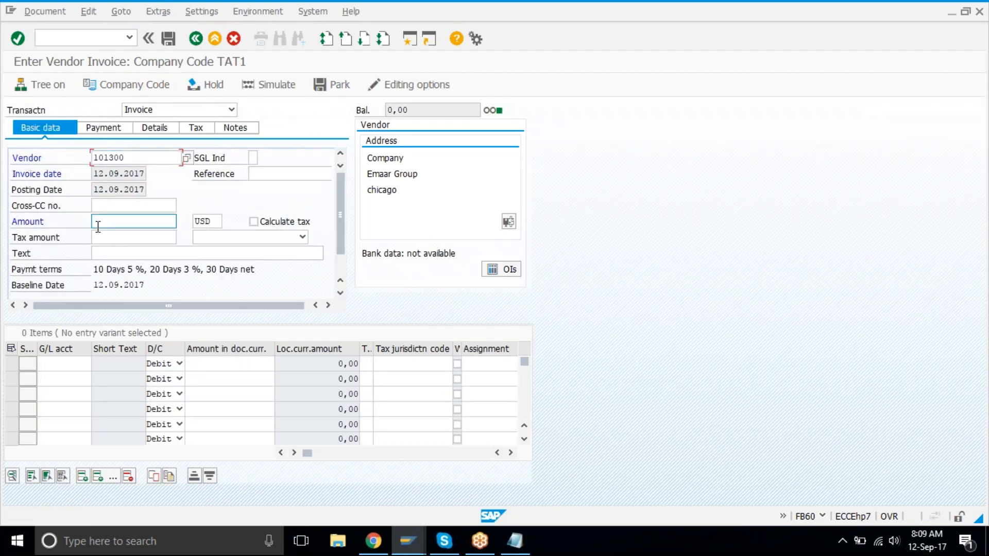
text(100000)
click(83, 363)
text(4500)
click(219, 363)
text(*)
key(Return)
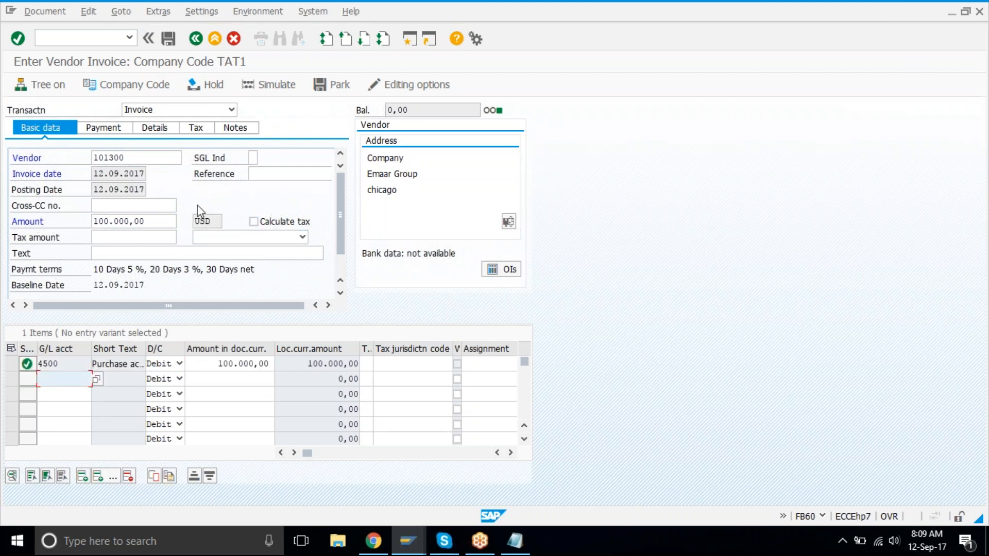
click(295, 84)
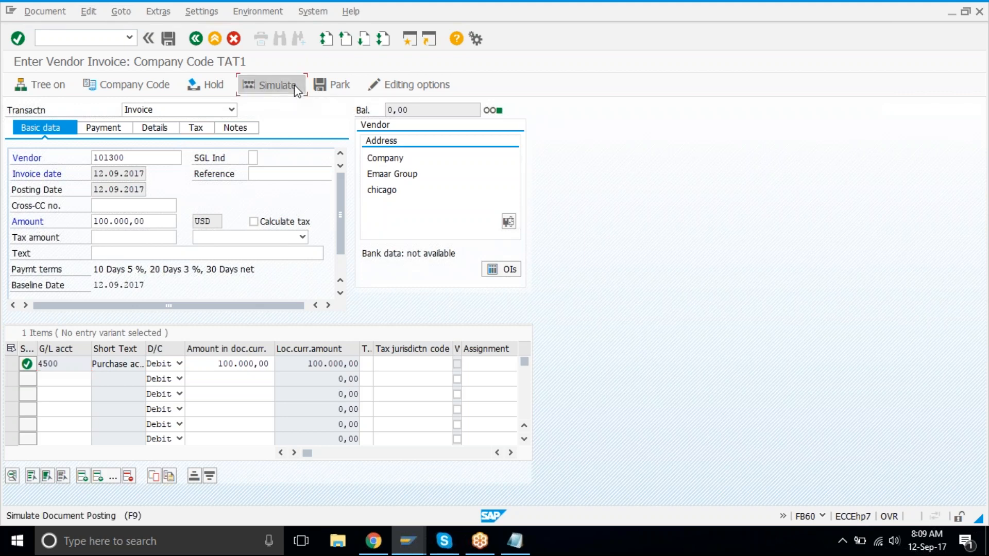
click(170, 39)
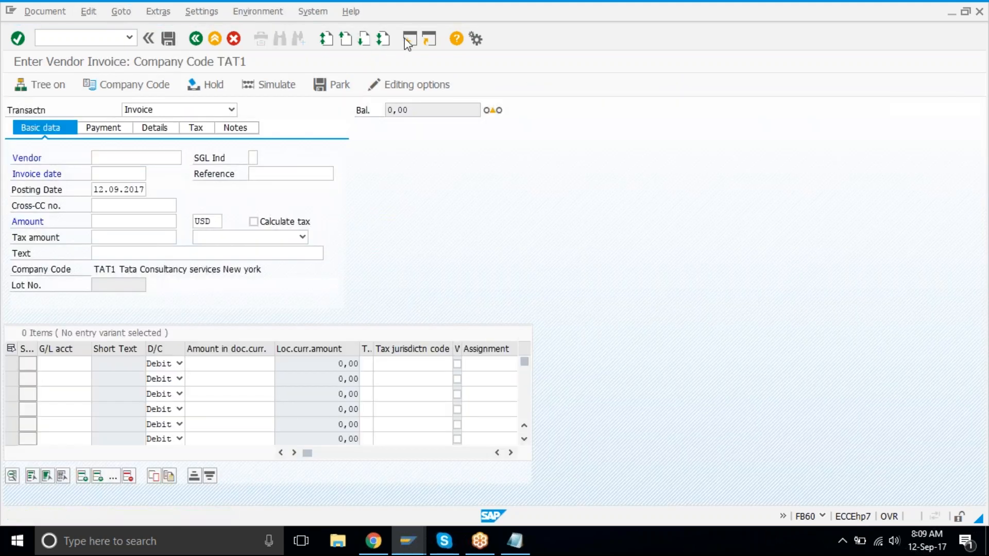
Start the outgoing payment transaction f-53 in a new session with document date 12.09.2017 and G/L bank account 2010
click(407, 40)
text(f-53)
key(Return)
text(12092017)
key(Down)
key(Down)
key(Down)
key(Down)
key(Down)
key(Down)
text(2010)
key(Down)
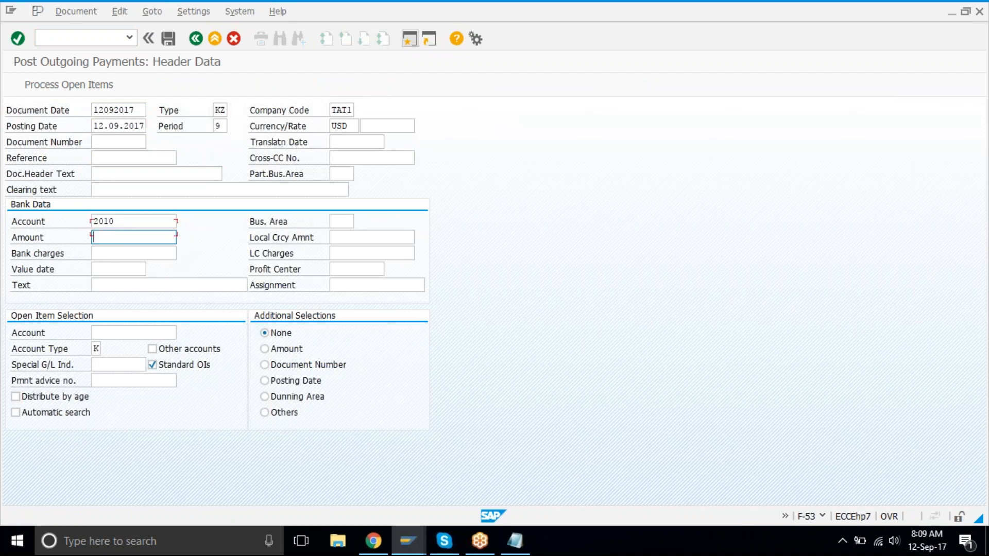
Set the payment's amount to 100000 and its value date to 12.09.2017
text(100)
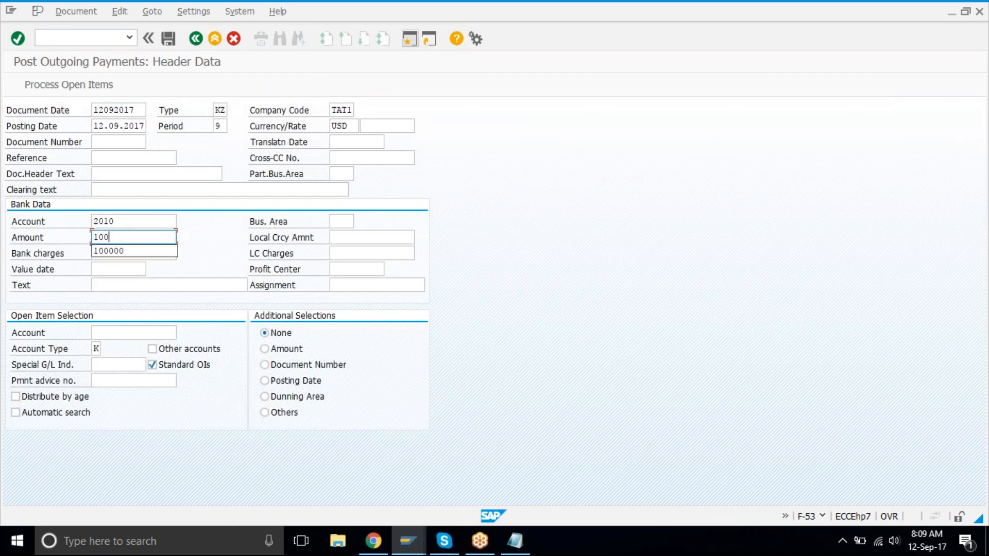
text(000)
key(Down)
key(Down)
text(12092017)
key(Down)
key(Down)
key(Down)
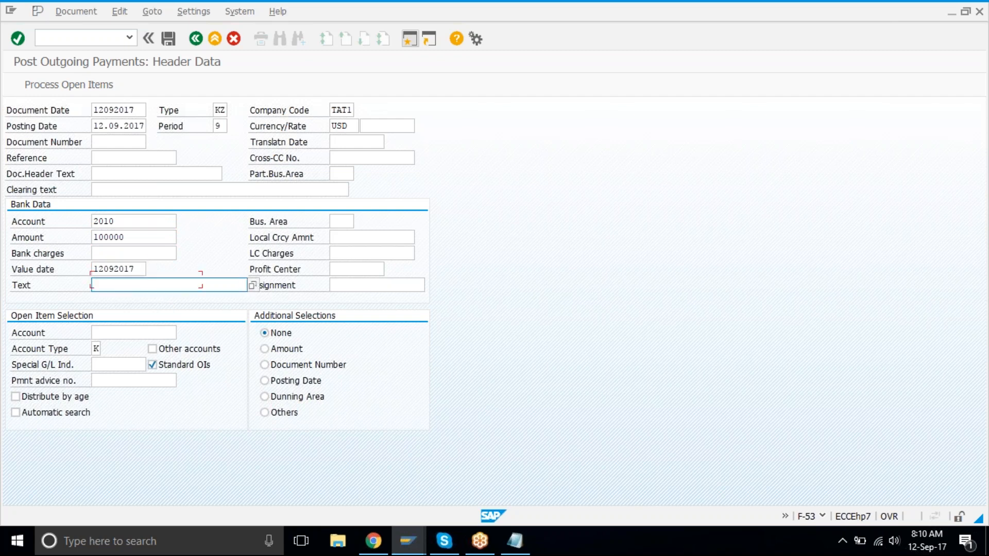
Select the vendor Emaar Group for the open item selection and process its open items
key(Up)
key(Down)
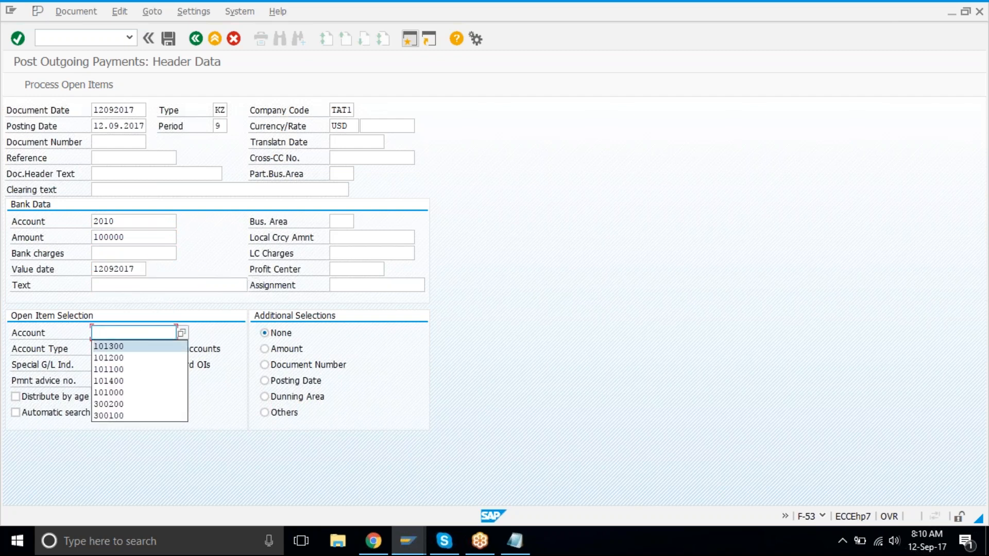
key(Return)
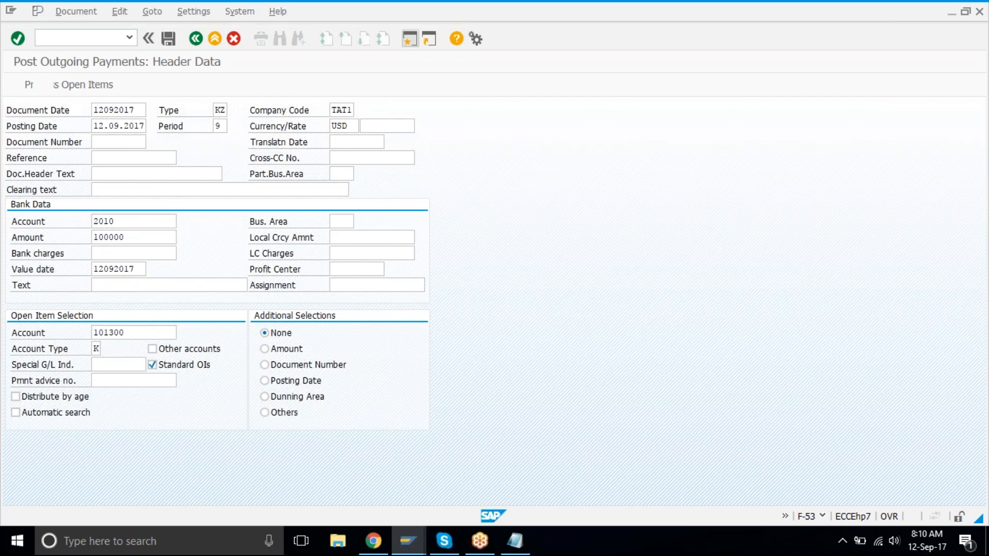
click(42, 85)
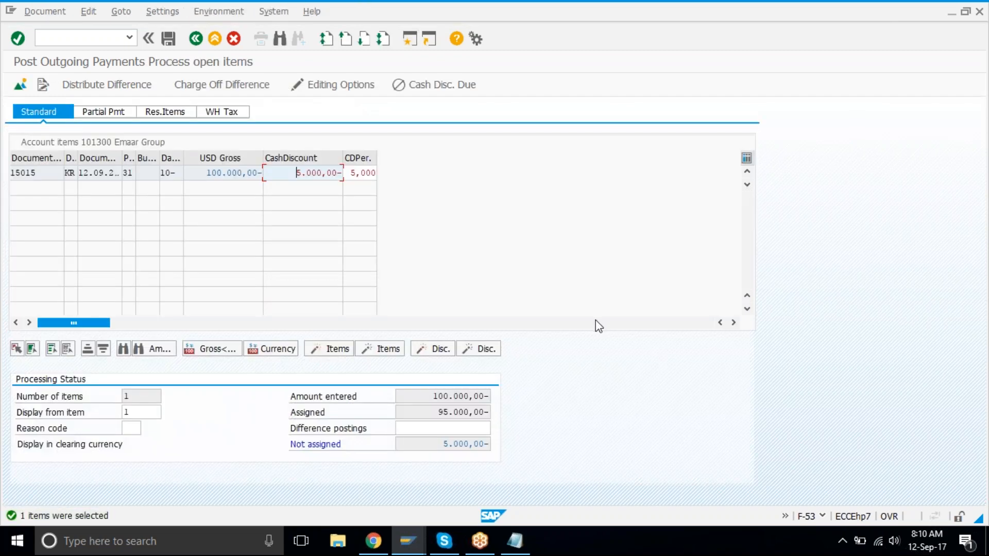
Compare the amount entered with the assigned amount and the open item's cash discount
drag(439, 412, 489, 405)
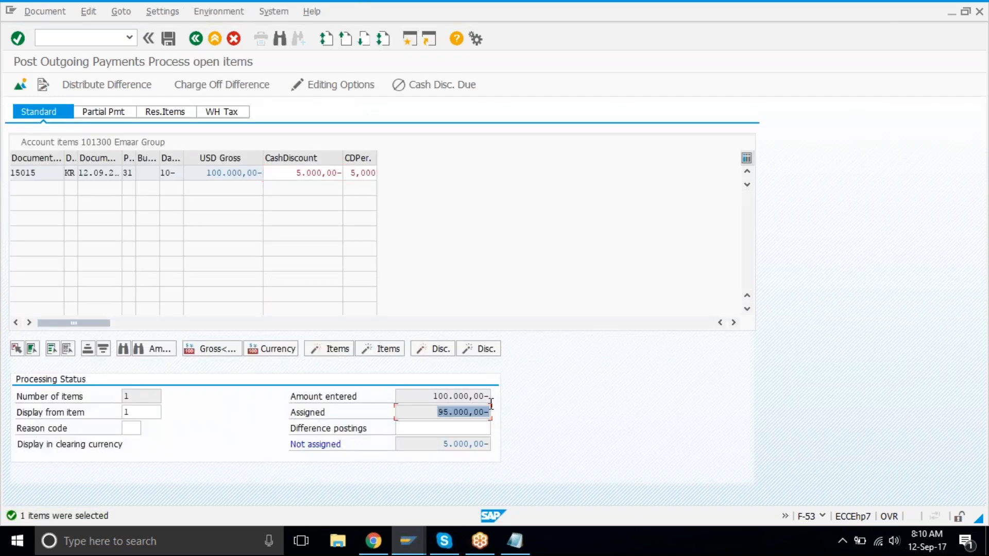
click(490, 406)
drag(426, 397, 503, 395)
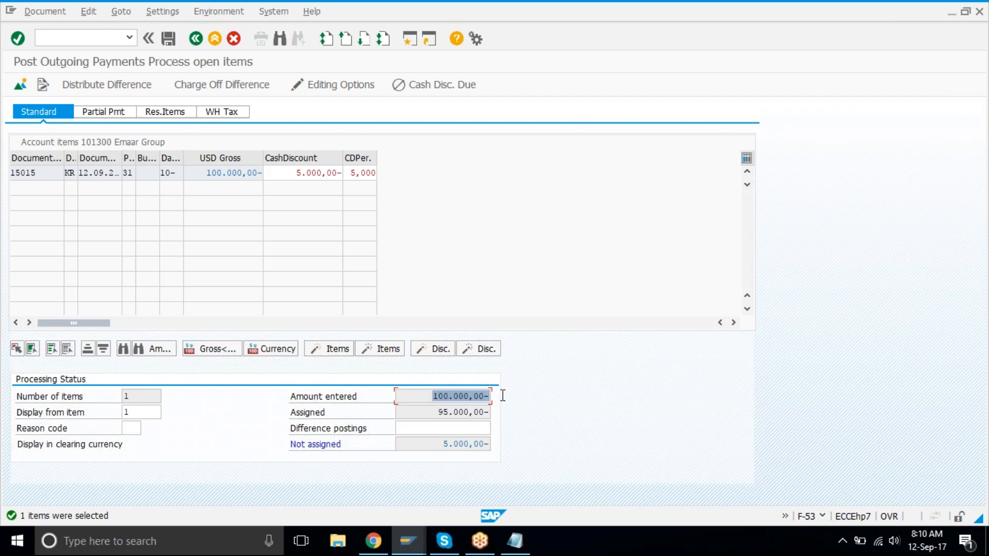
click(503, 395)
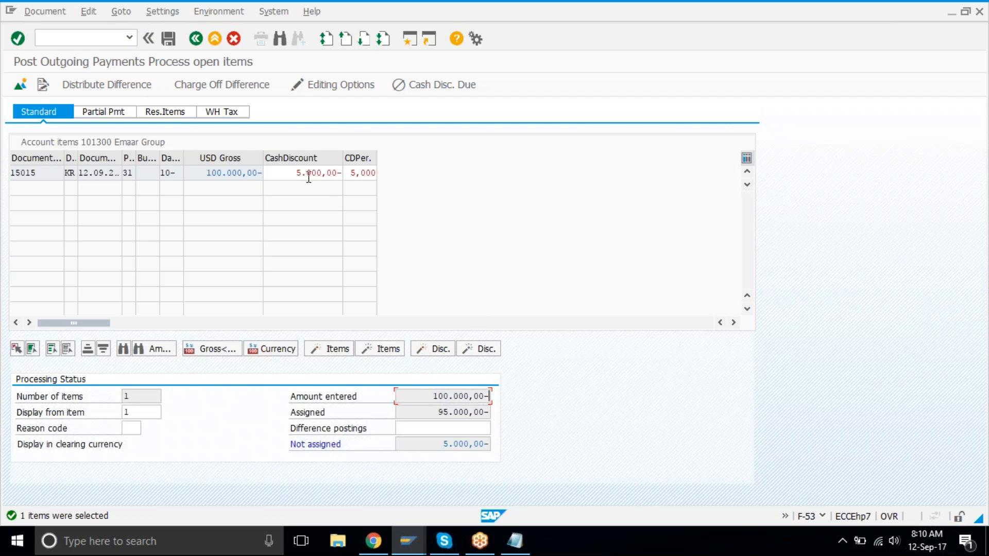
click(287, 173)
Set the open item's cash discount percentage to 4, and then its cash discount amount to 5.100
click(353, 175)
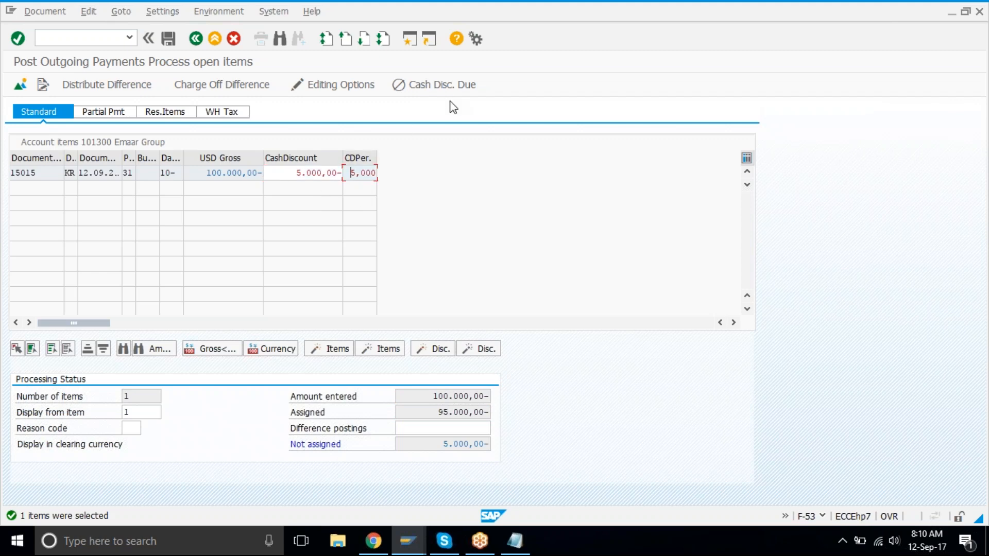
text(4)
key(Return)
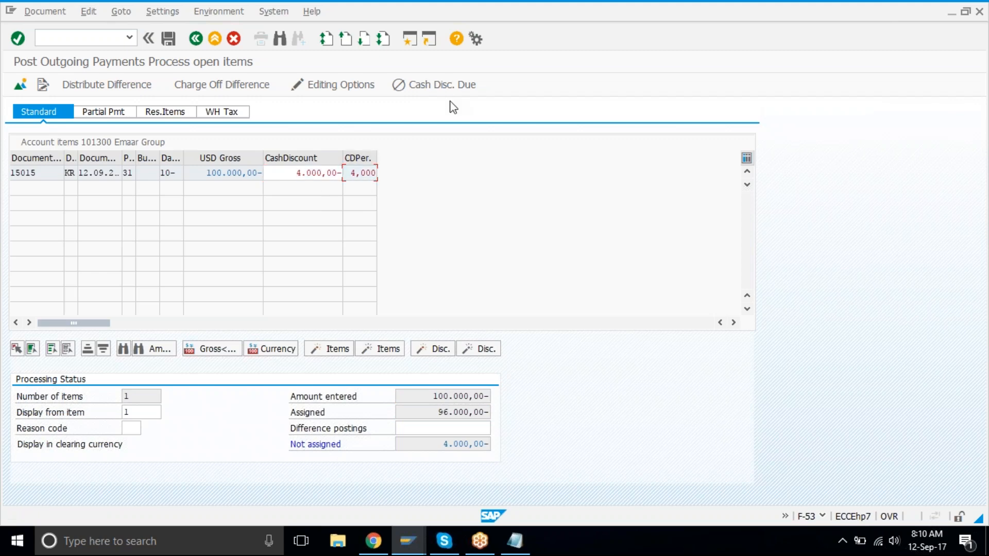
double_click(289, 176)
text(5.10)
text(0)
key(Return)
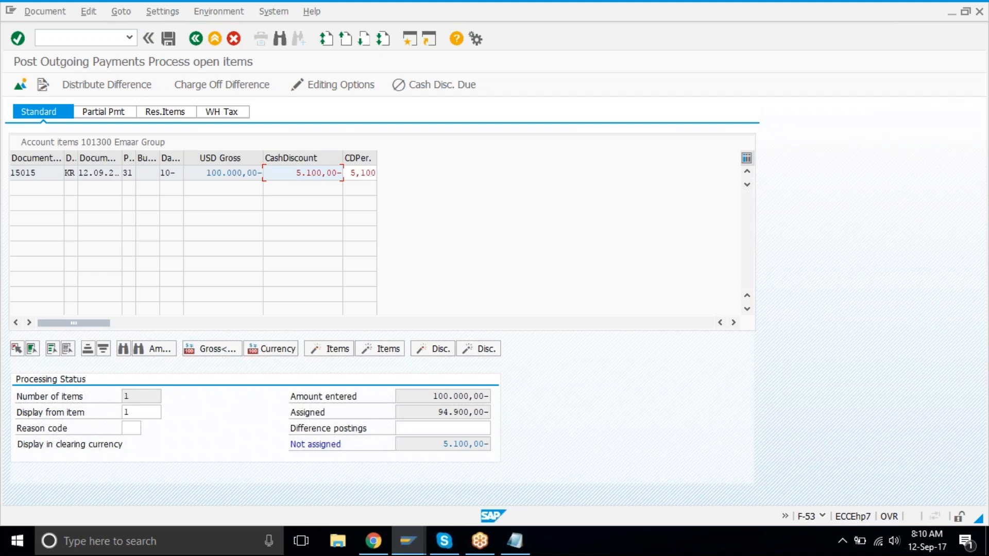
Try a cash discount percentage of 10 for the open item and set it back to 5
key(Tab)
text(10)
key(Return)
key(shift+End)
text(10)
key(Return)
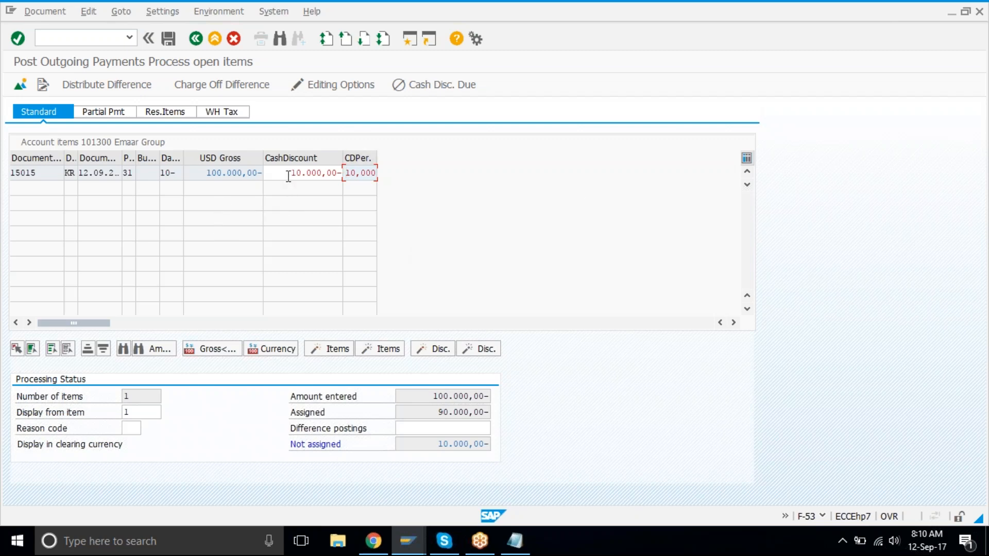
key(shift+End)
text(5)
key(Return)
Change the Bank Of America line's amount to 95.000 in the payment overview, reprocess the open items and post the payment
click(458, 399)
click(196, 40)
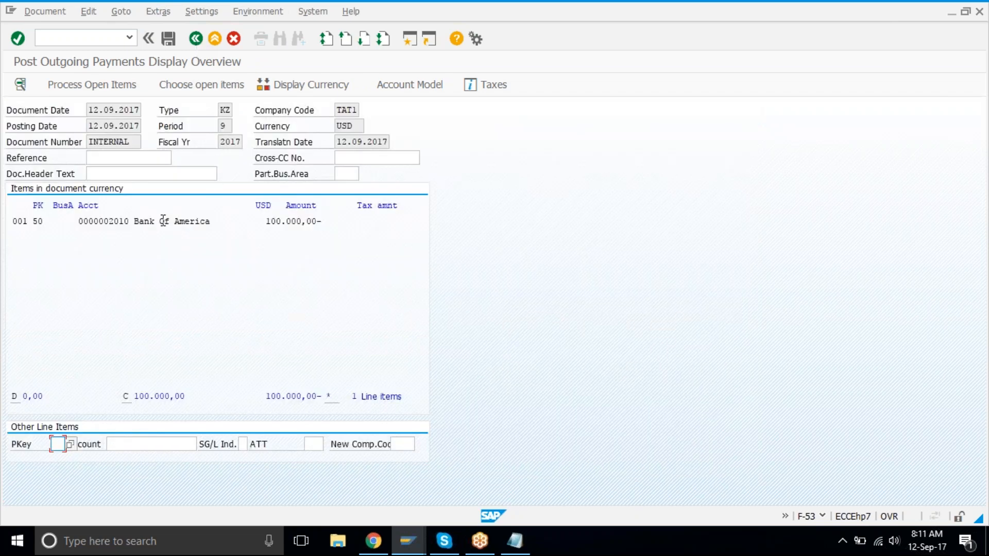
double_click(221, 218)
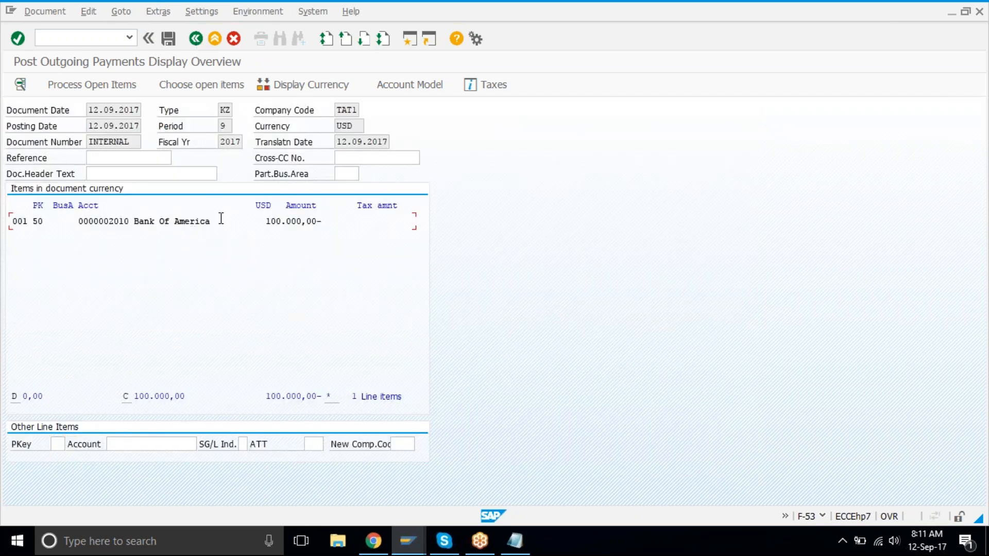
text(95.0)
text(000)
key(Return)
click(263, 88)
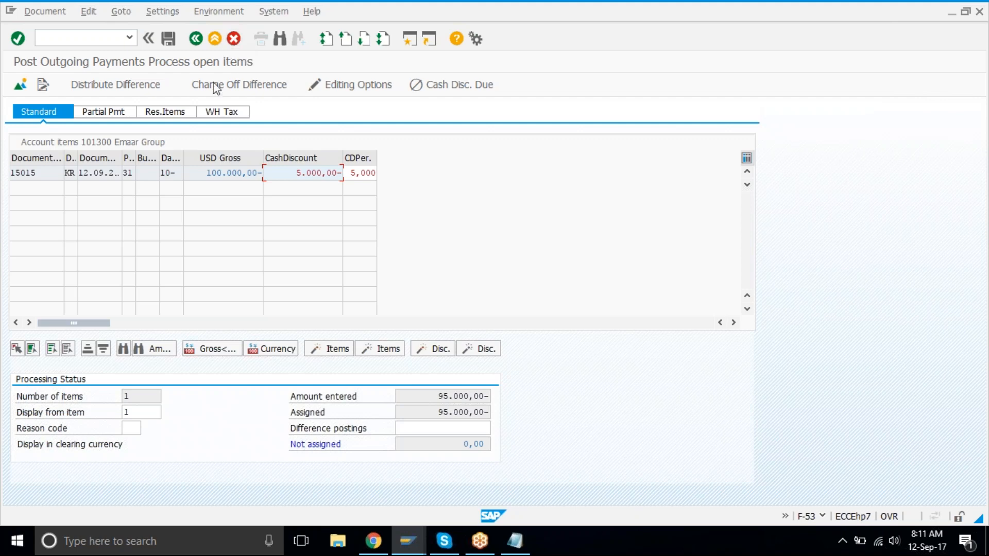
click(171, 43)
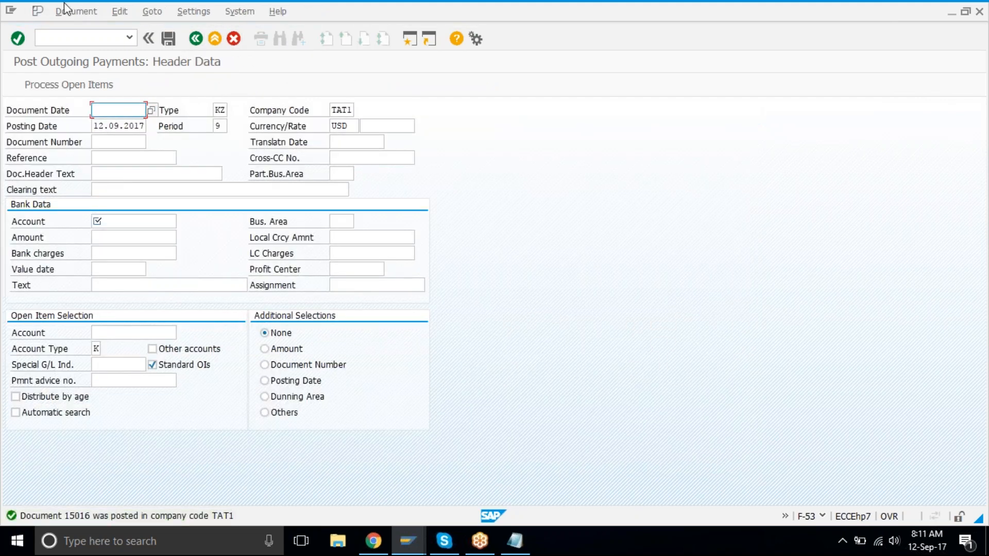
Display the posted payment document and examine its bank, cash discount received and vendor line items
click(78, 10)
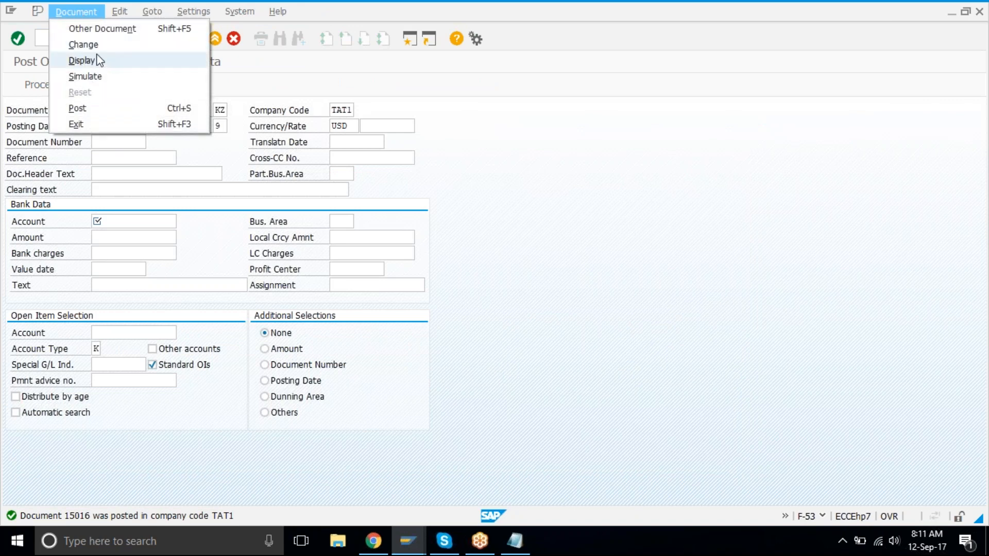
click(83, 60)
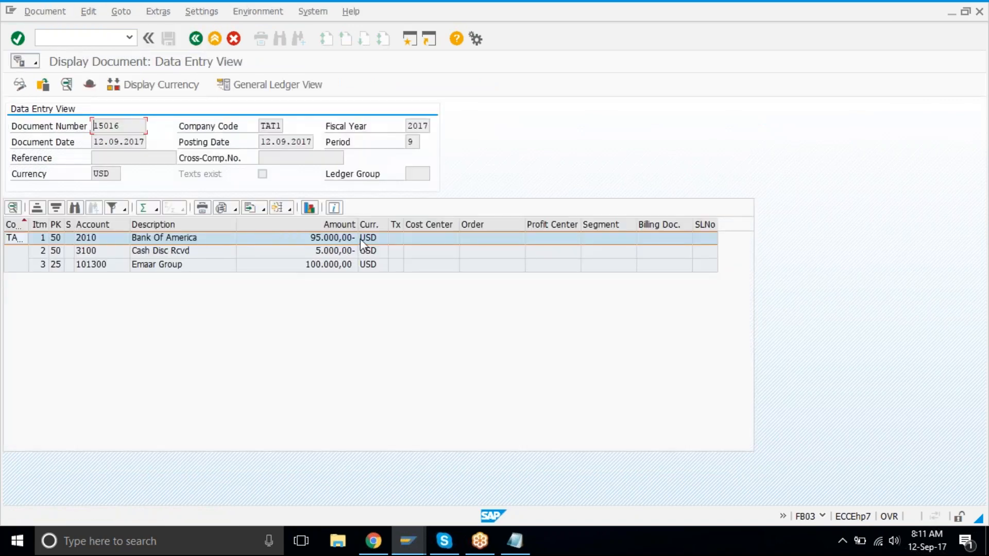
click(198, 252)
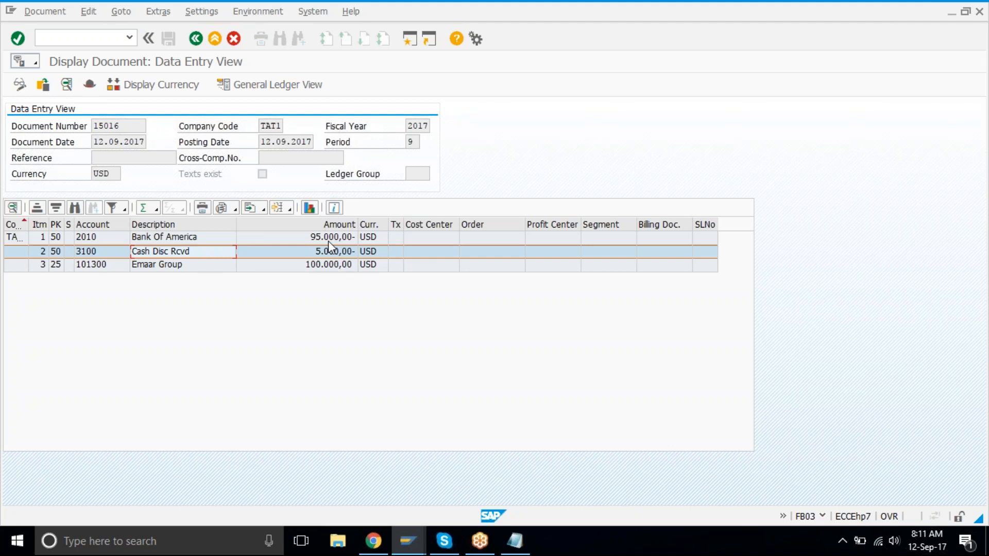
click(286, 270)
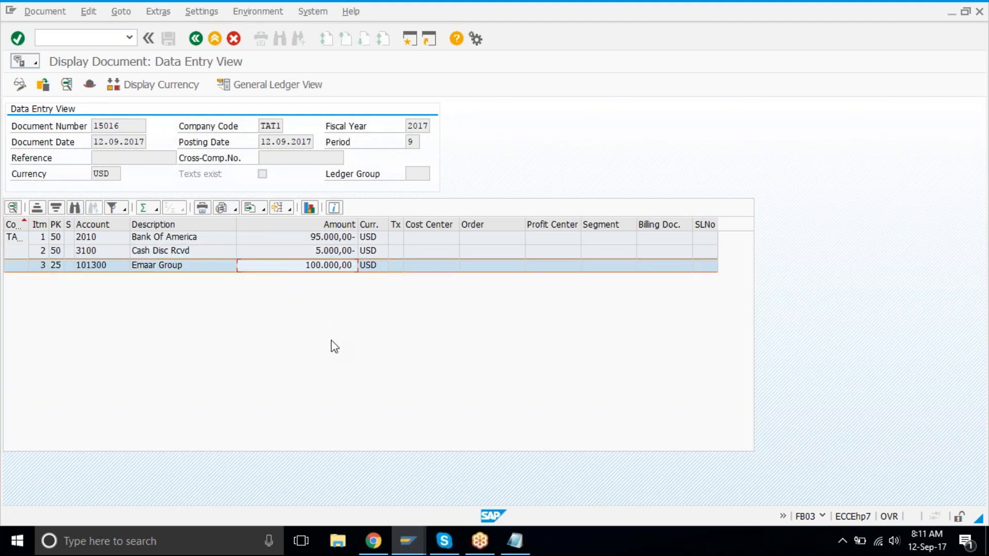
click(320, 251)
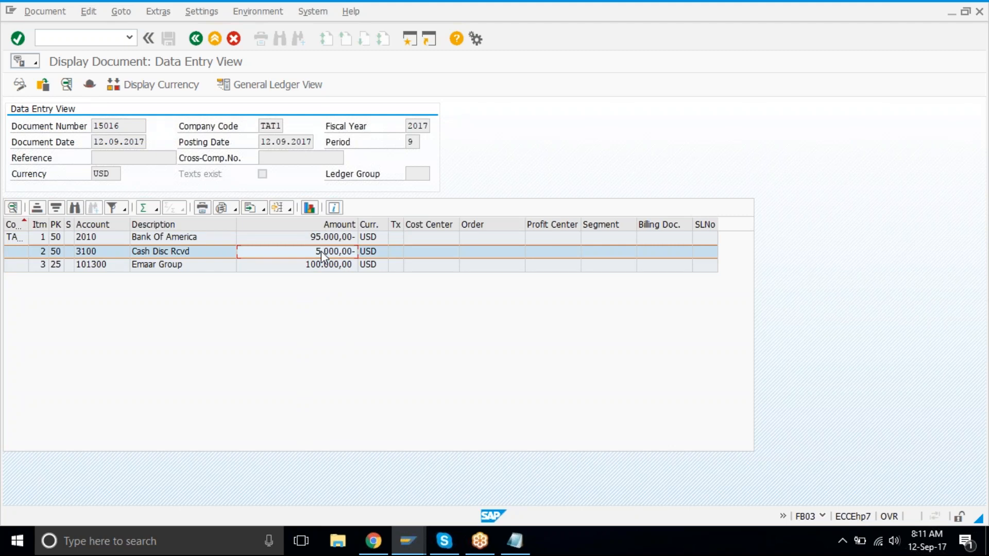
Switch to the training document spreadsheet in Chrome
click(372, 543)
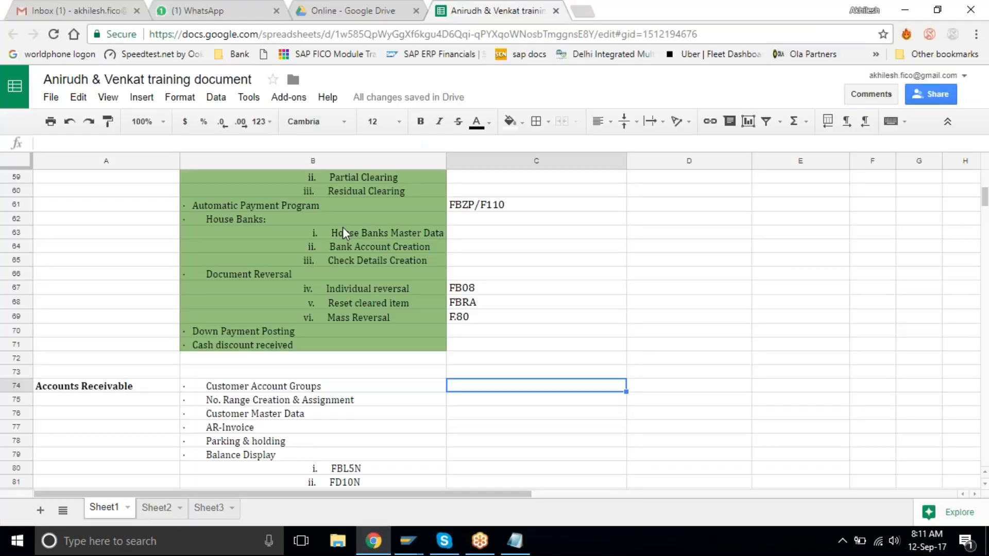
Review the Accounts Receivable topics in the training document, from Customer Account Groups to Incoming Payment, and close the spreadsheet
scroll(227, 229, up, 2)
scroll(227, 229, down, 5)
drag(197, 236, 345, 457)
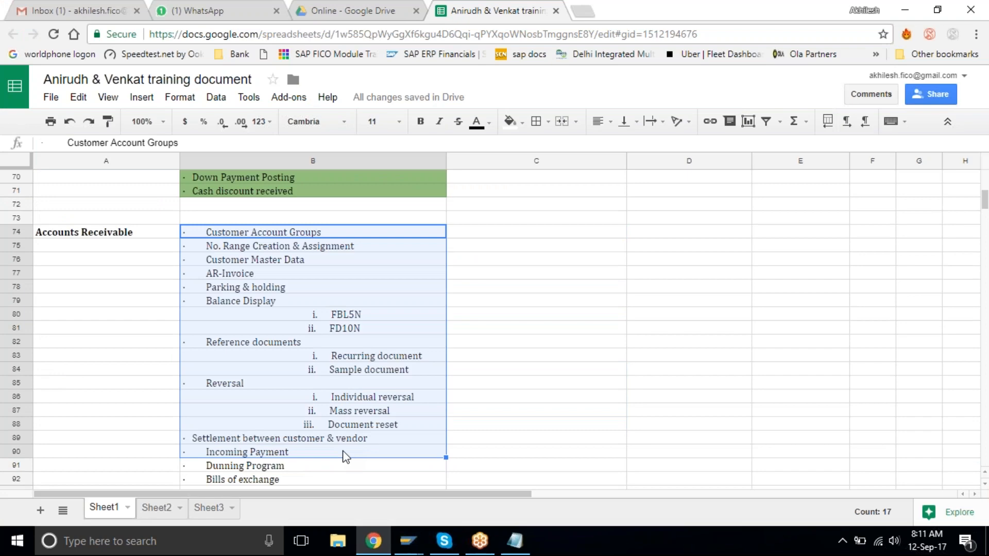
scroll(345, 457, down, 2)
scroll(344, 457, up, 4)
scroll(344, 457, down, 1)
scroll(344, 456, up, 6)
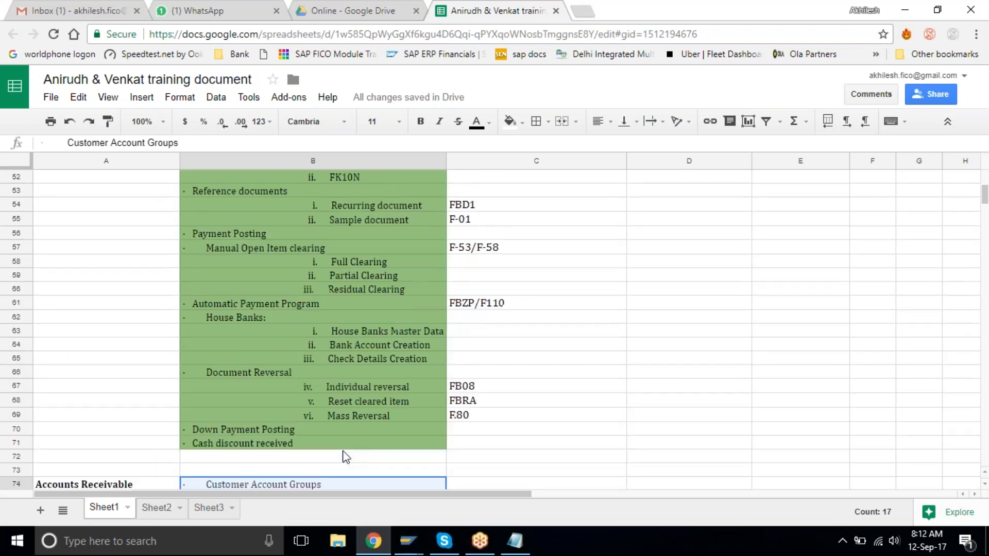
click(556, 11)
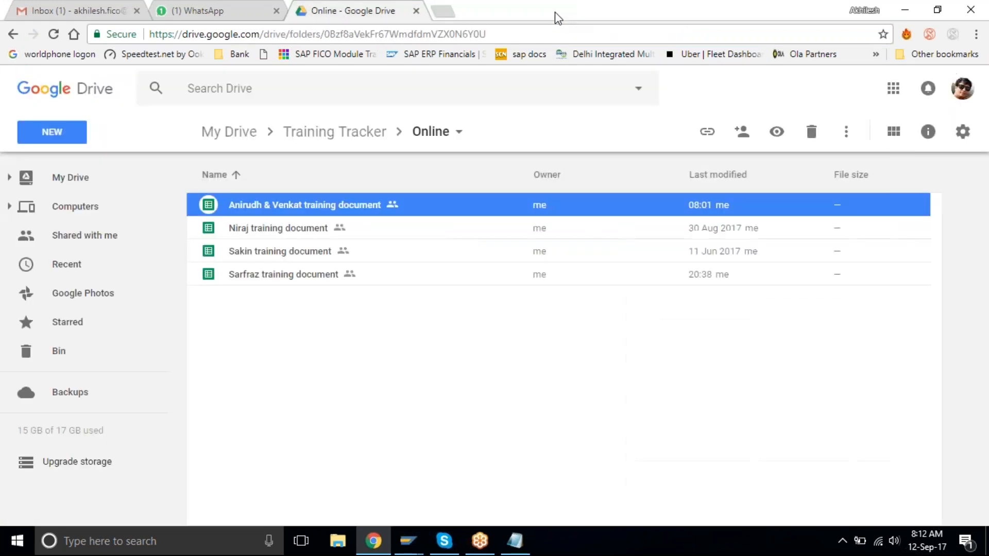
Switch to the SAP document display and request logging off from the system
click(820, 15)
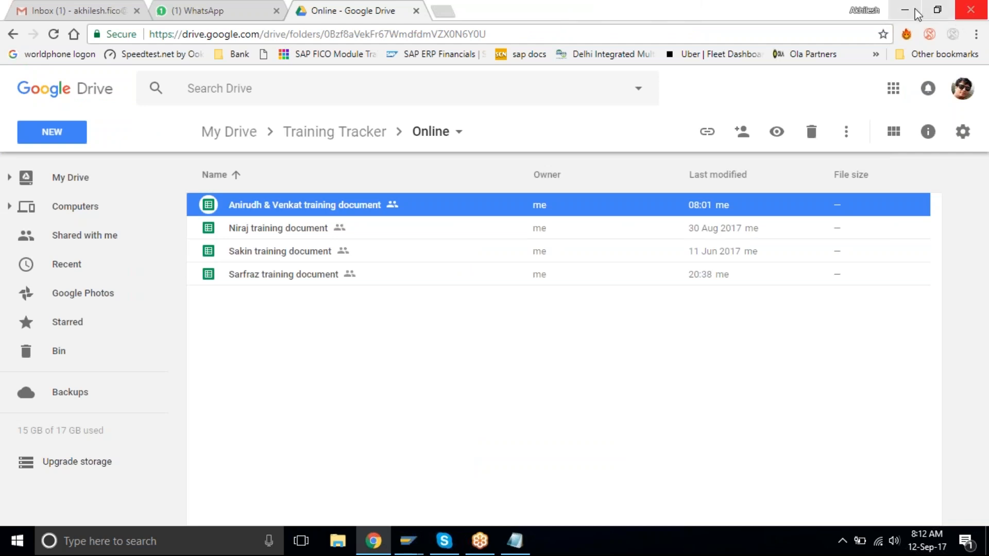
click(909, 12)
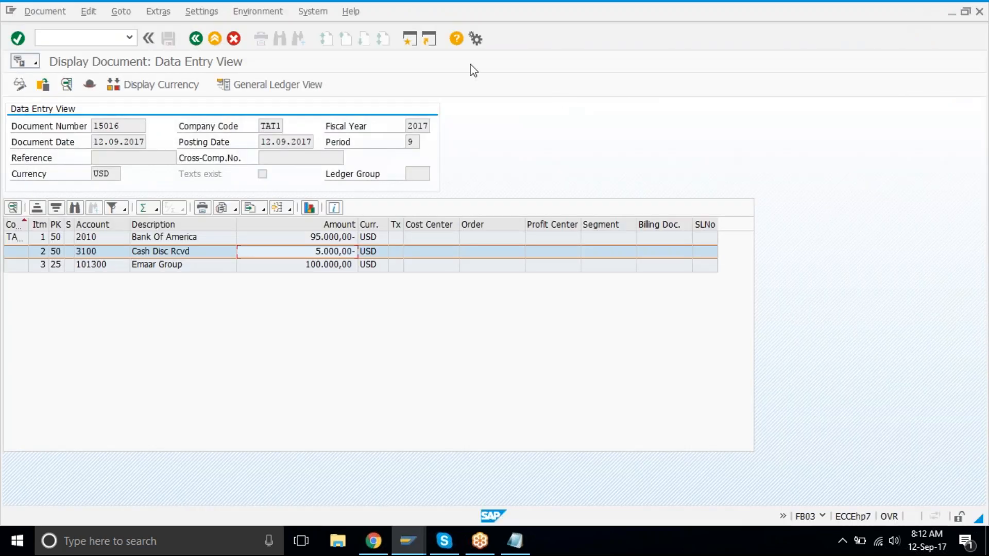
click(311, 11)
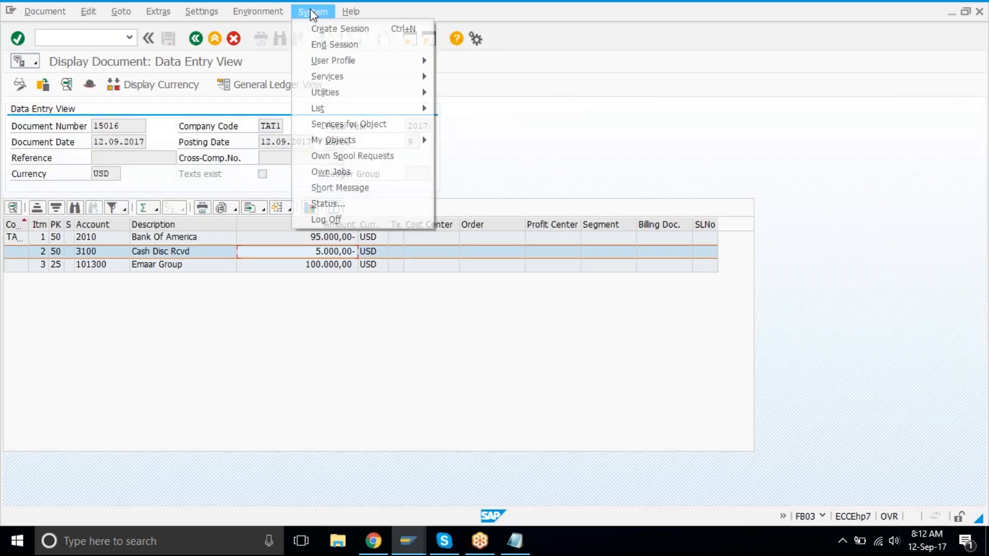
click(365, 219)
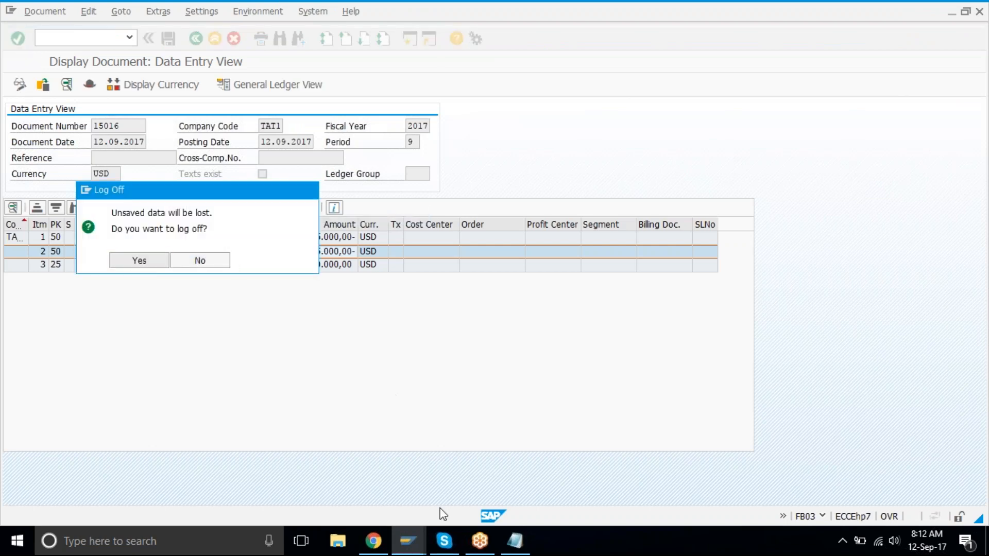
Switch to Chrome and reopen the selected training document from the Online folder in Google Drive
click(409, 541)
click(375, 540)
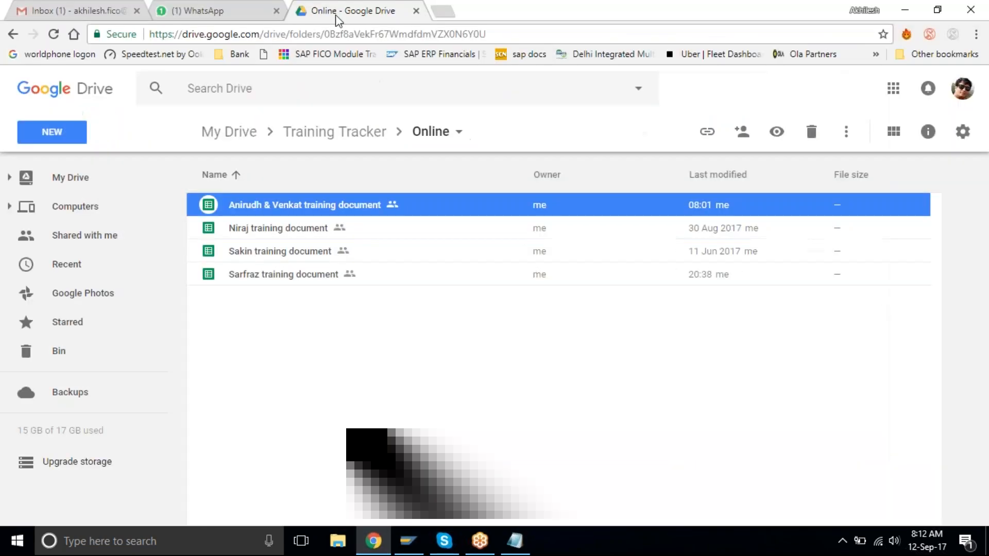
double_click(325, 206)
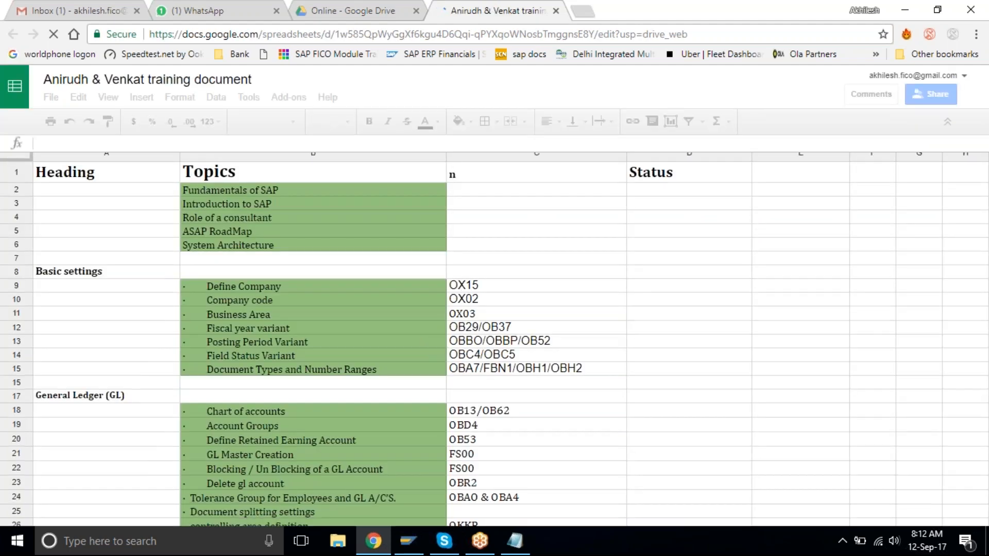
Examine the Accounts Receivable topics in Sheet1, from Customer Account Groups through Dunning Program and Bills of exchange
scroll(494, 340, down, 4)
scroll(494, 340, down, 14)
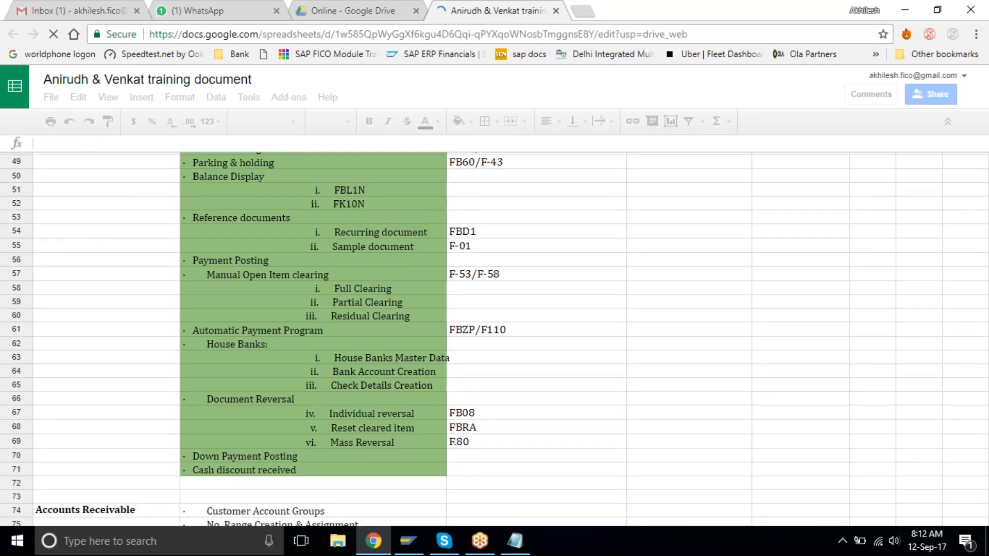
scroll(494, 340, down, 3)
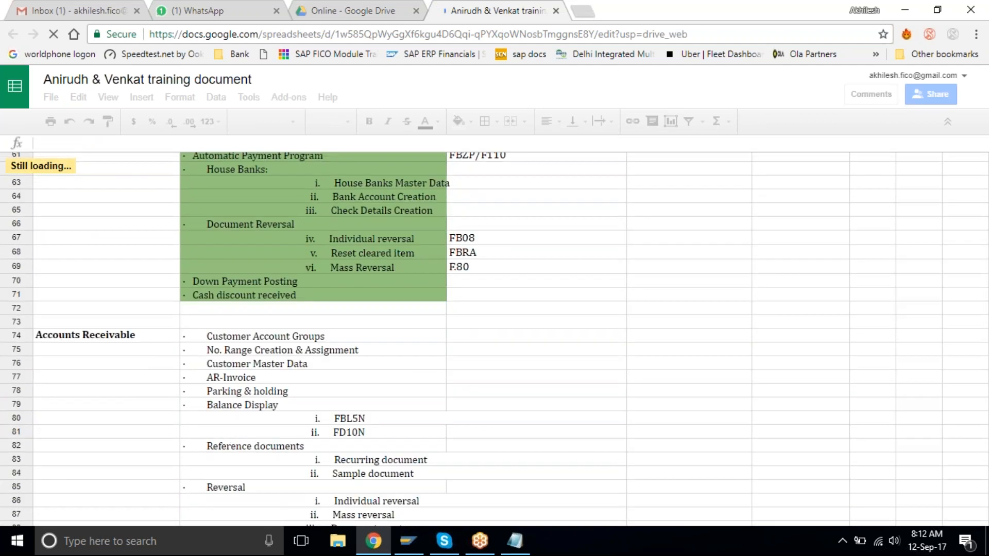
scroll(495, 340, down, 3)
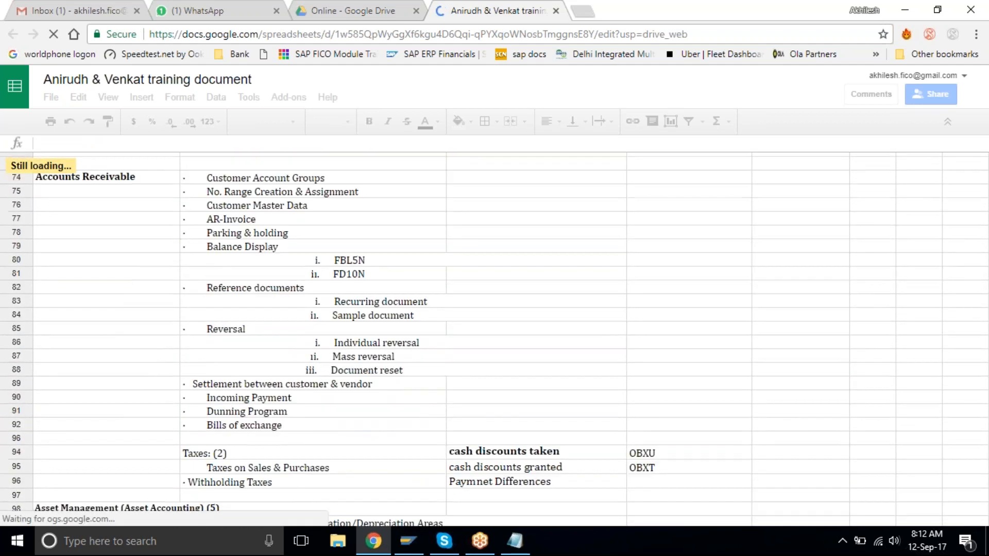
drag(242, 242, 294, 382)
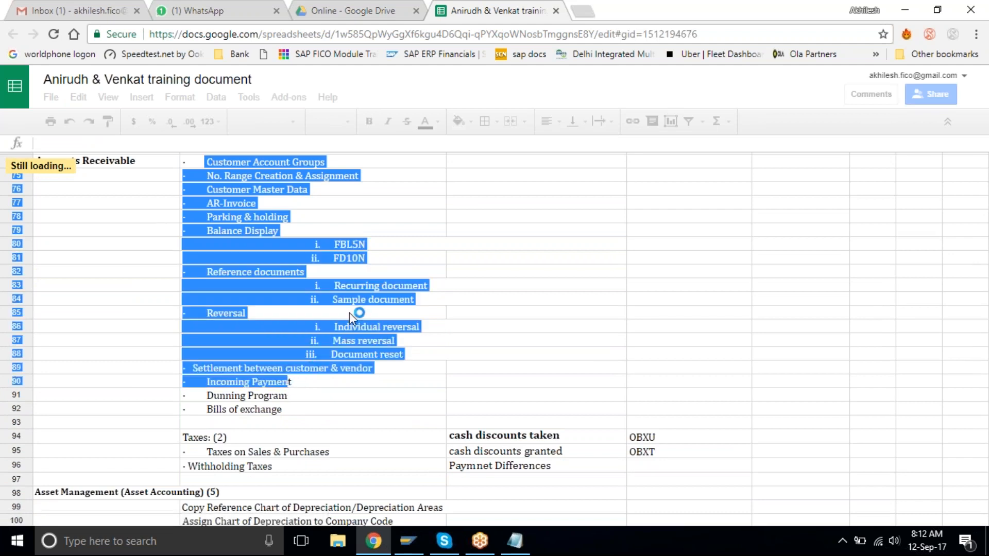
scroll(285, 335, down, 5)
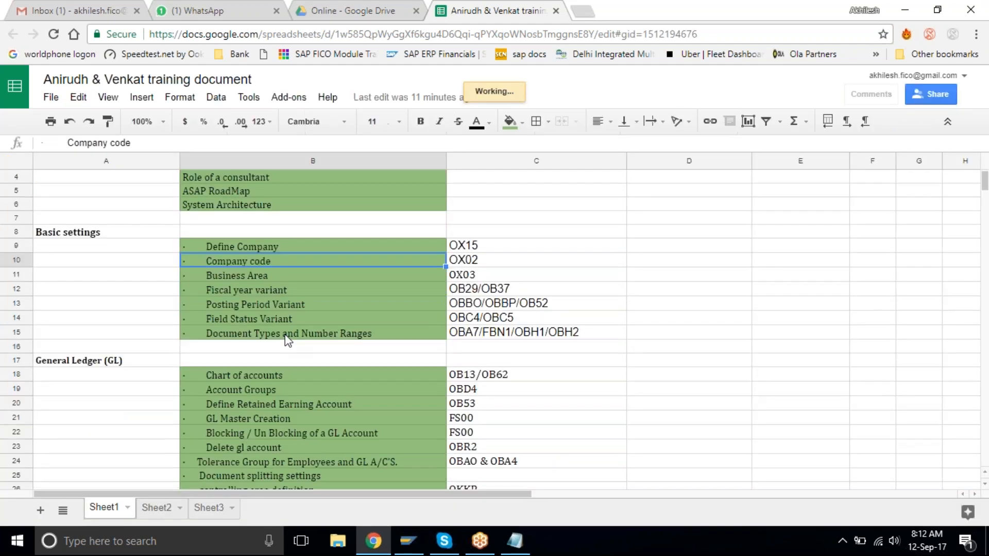
scroll(286, 334, down, 8)
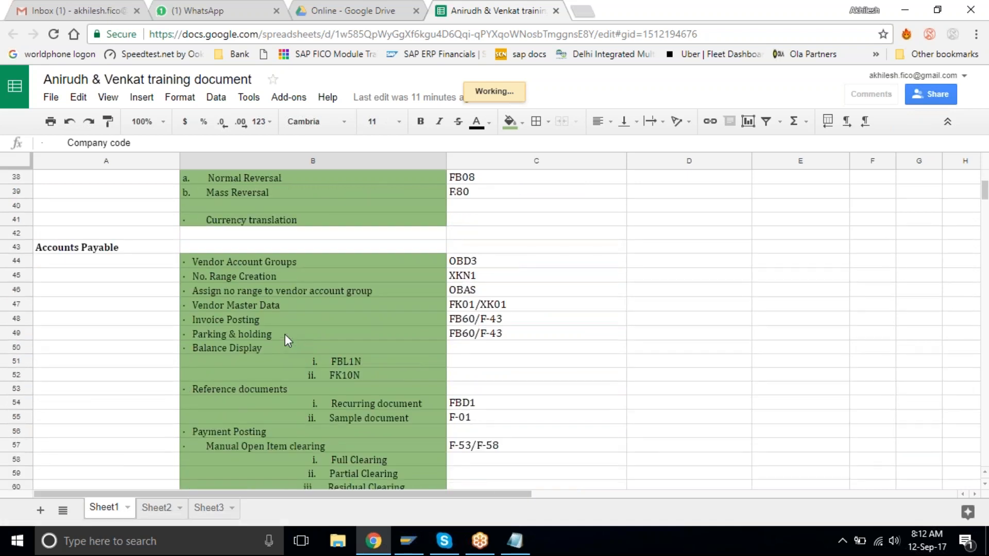
scroll(285, 334, down, 8)
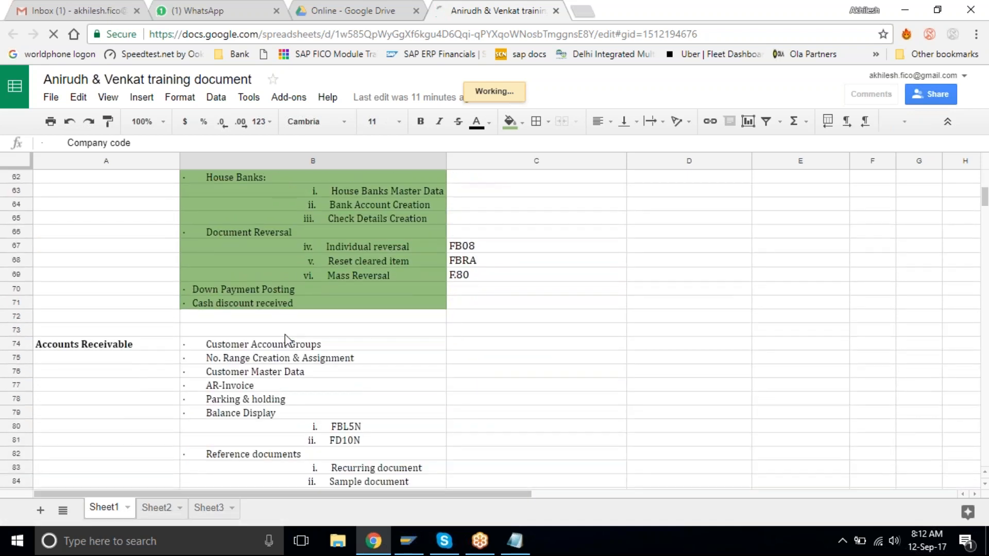
scroll(287, 340, down, 3)
scroll(285, 335, down, 1)
drag(197, 409, 257, 427)
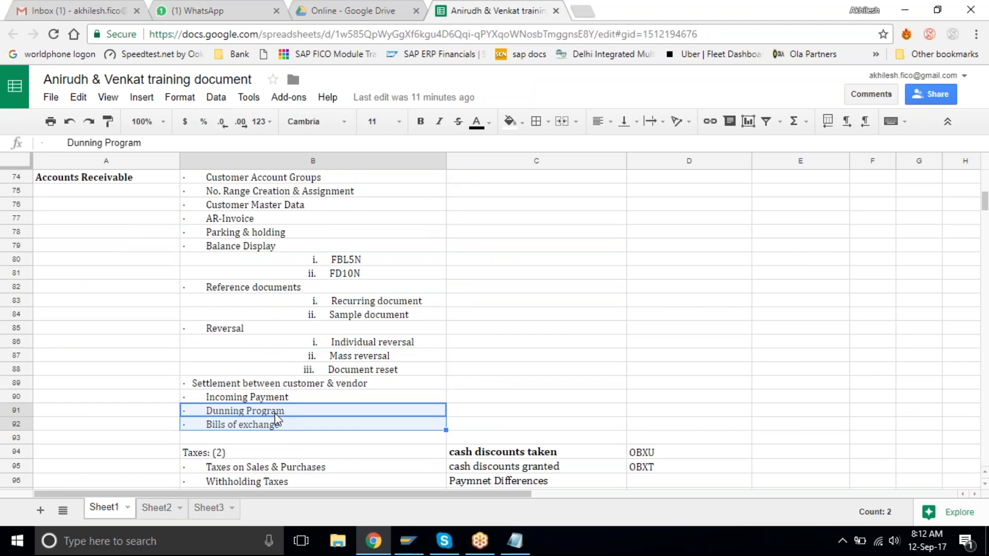
Look over the tax topics on sales, purchases and withholding, and the start of the Asset Management list
scroll(277, 419, down, 5)
click(250, 276)
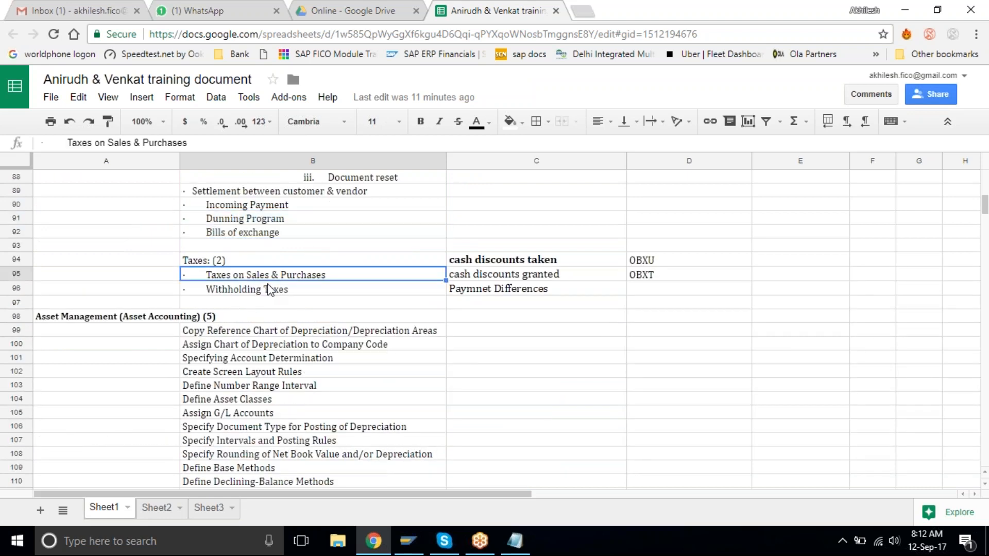
click(271, 289)
click(268, 348)
scroll(268, 349, down, 3)
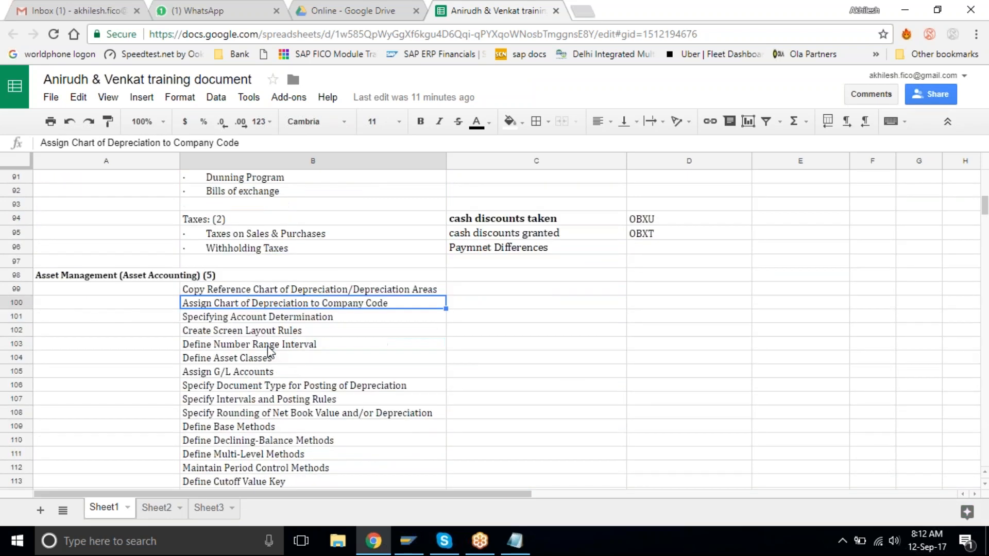
Look through the remaining asset, Controlling, internal order and reporting topics, and close the training document
scroll(268, 349, down, 7)
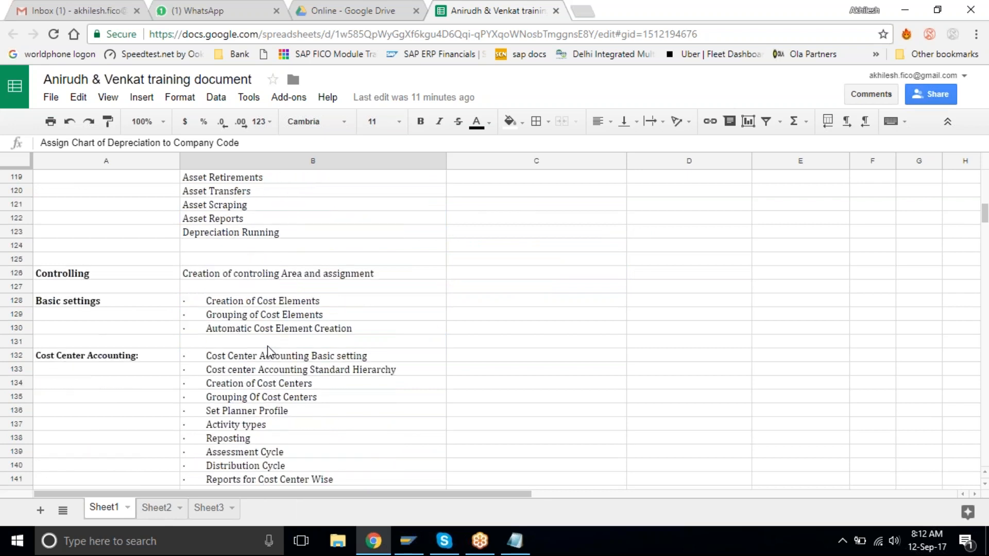
scroll(267, 346, down, 7)
scroll(267, 351, down, 7)
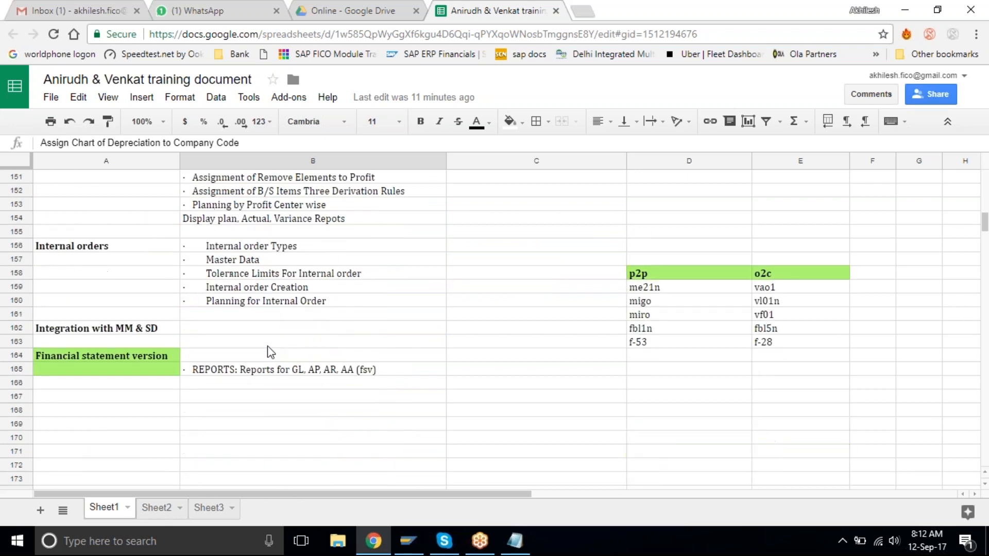
scroll(270, 352, down, 1)
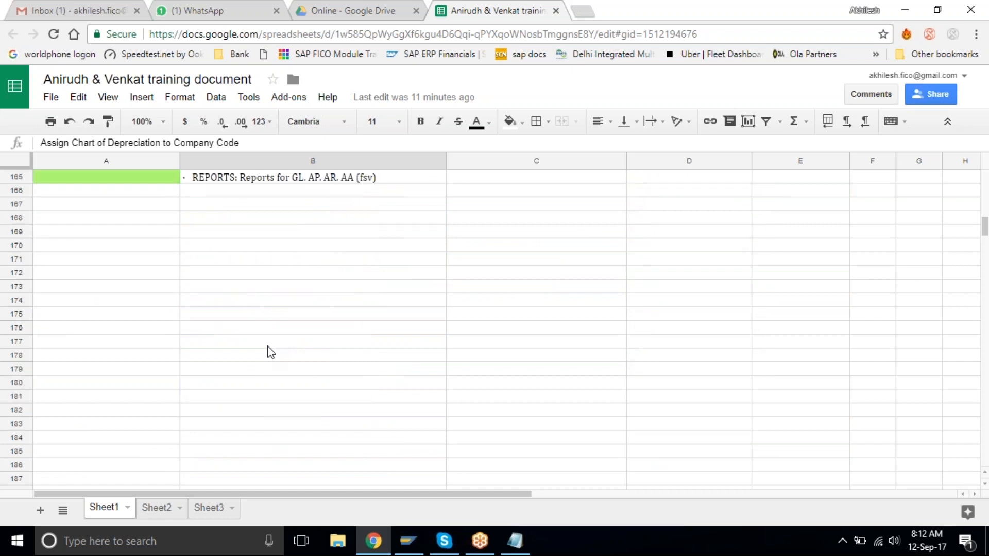
scroll(271, 353, up, 19)
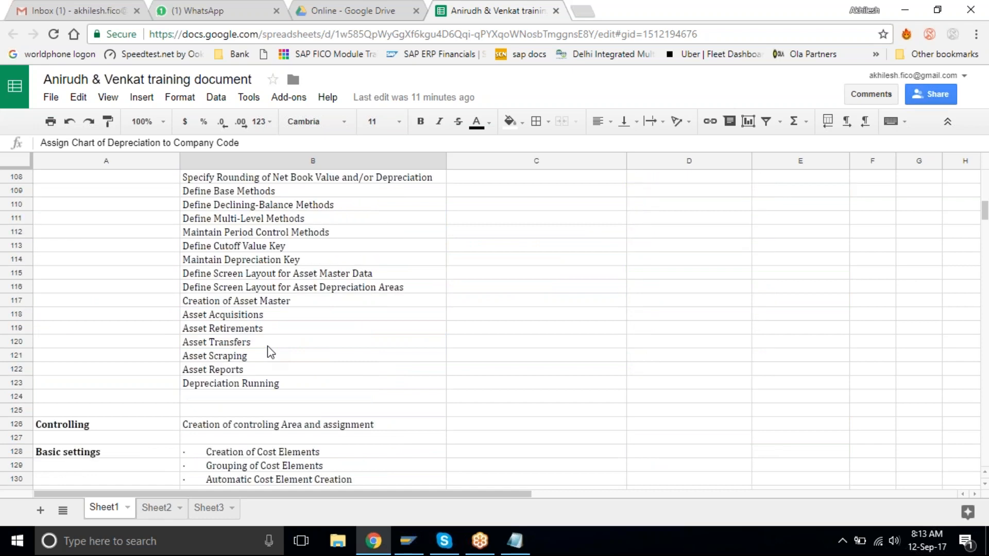
scroll(267, 348, up, 20)
click(556, 11)
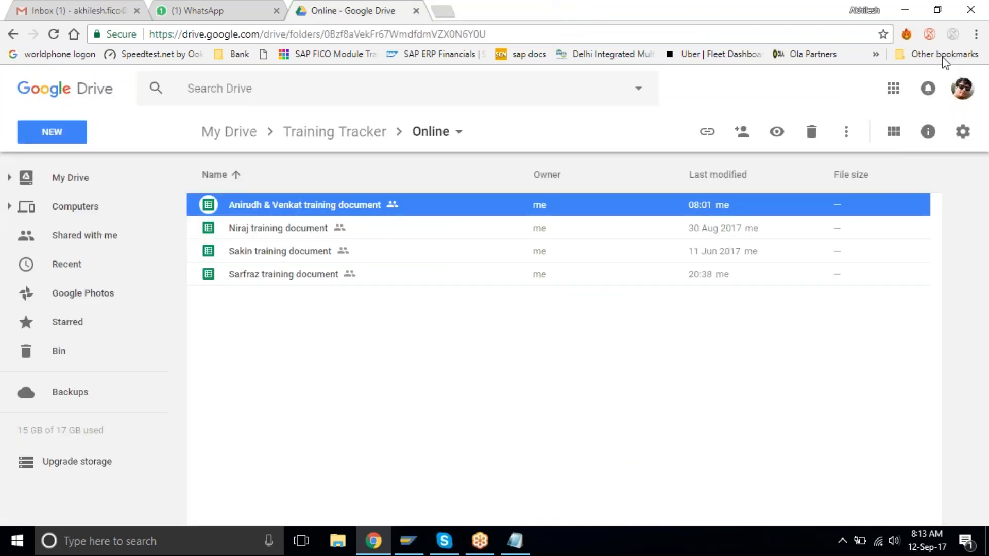